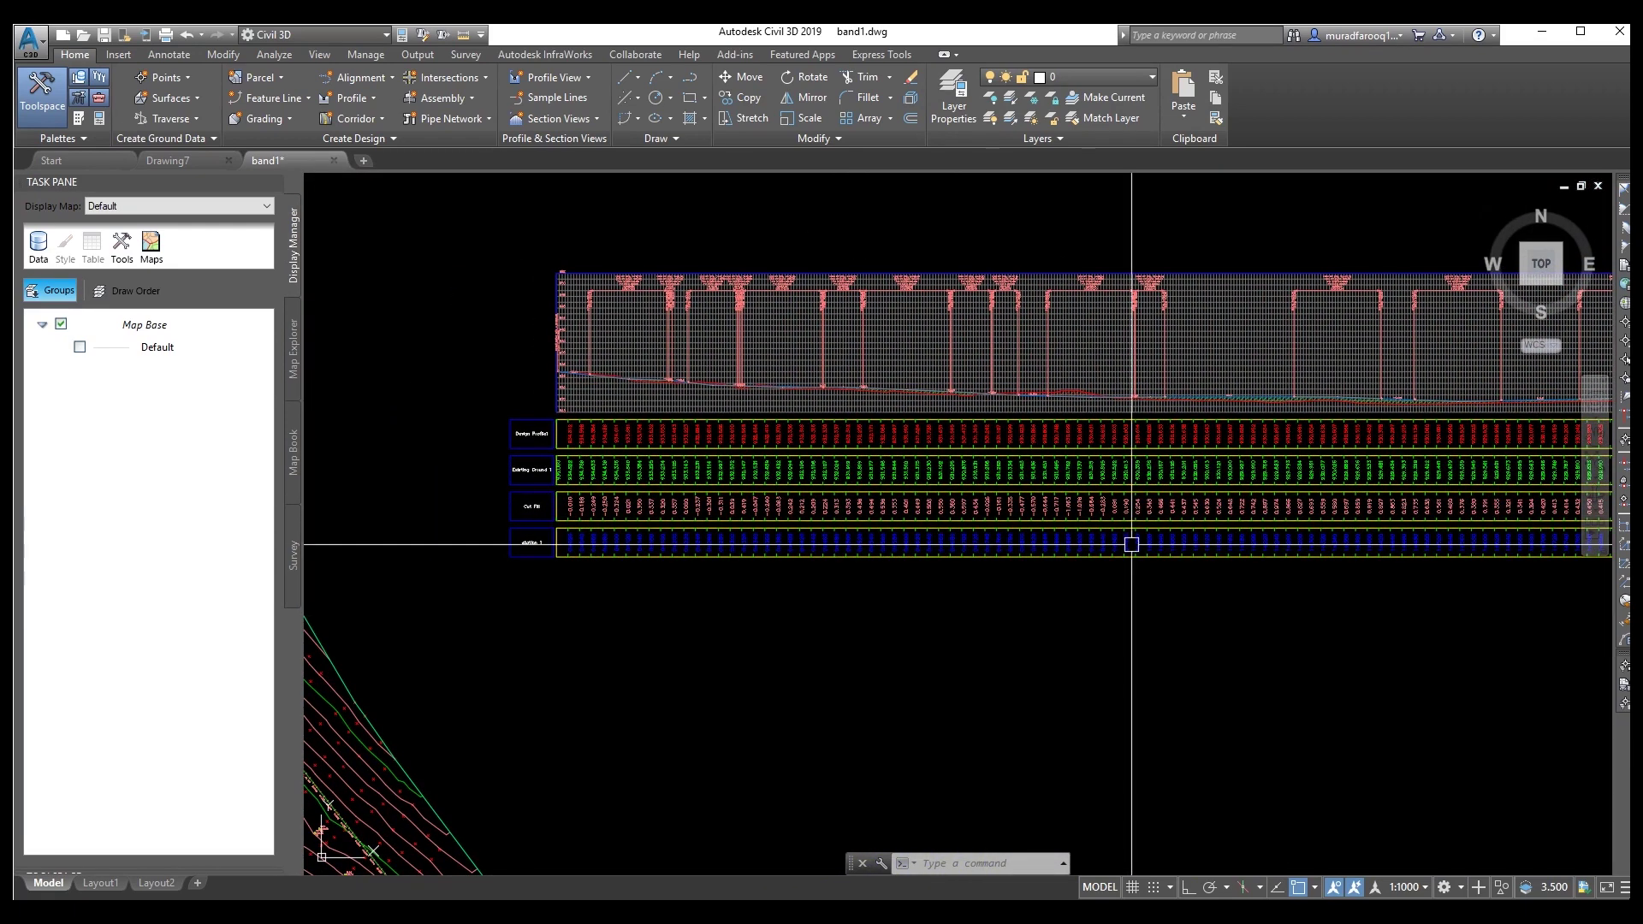
# - Open the properties of the Alignment - 13 profile view to work on its bands
pyautogui.moveTo(806, 412); pyautogui.dragTo(934, 425, button='middle')
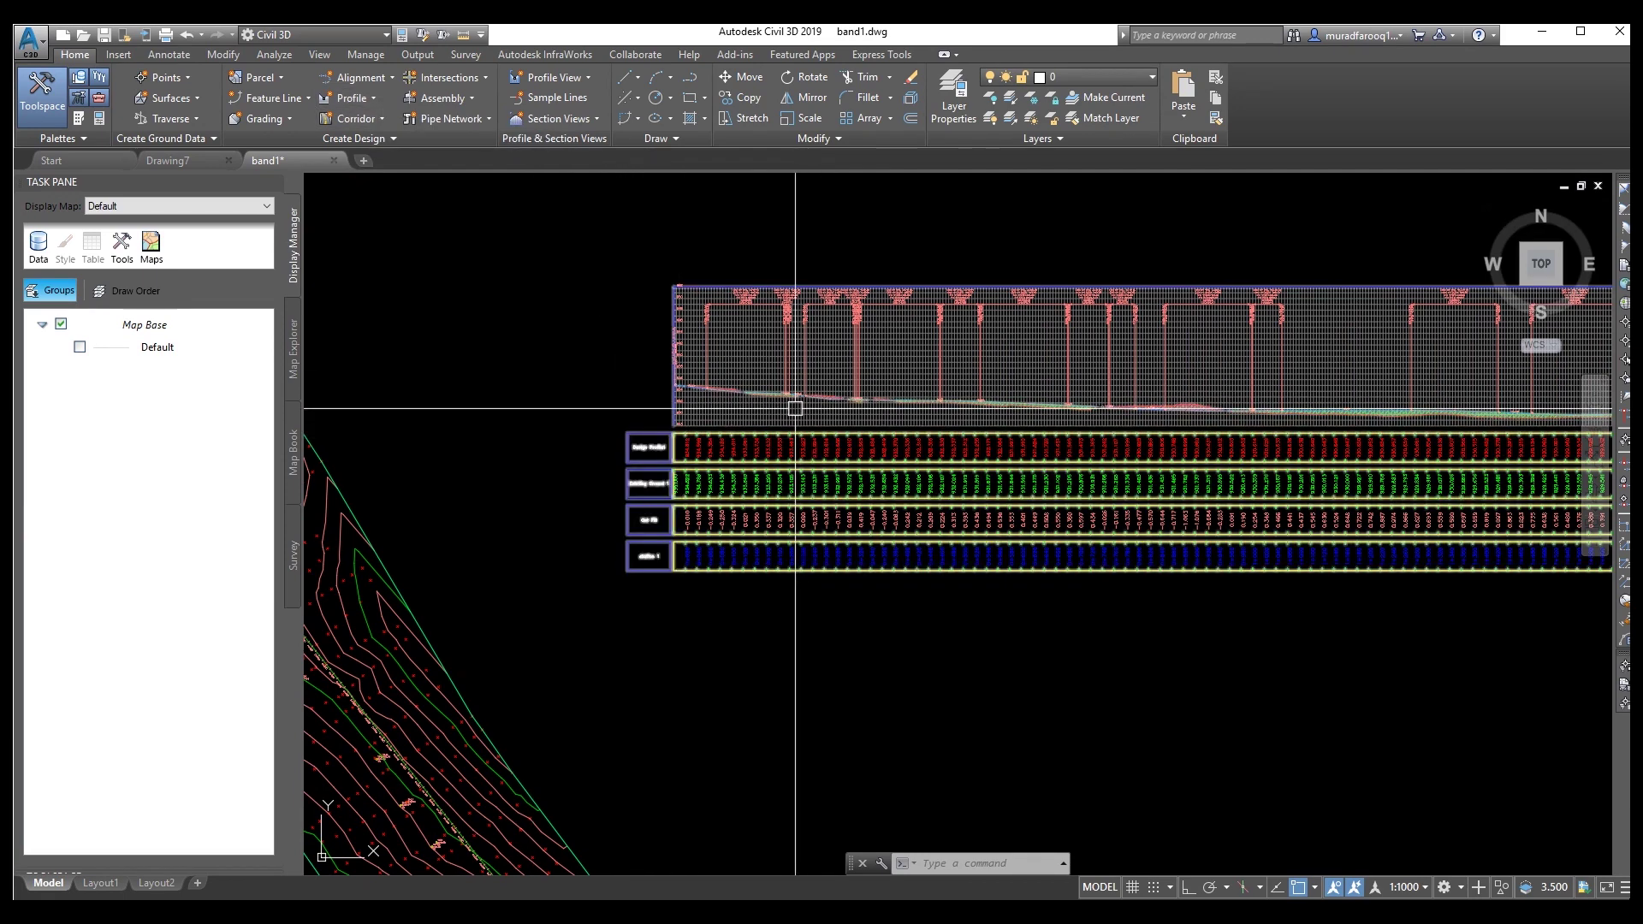
pyautogui.moveTo(842, 305); pyautogui.dragTo(834, 335, button='middle')
pyautogui.scroll(4, 695, 329)
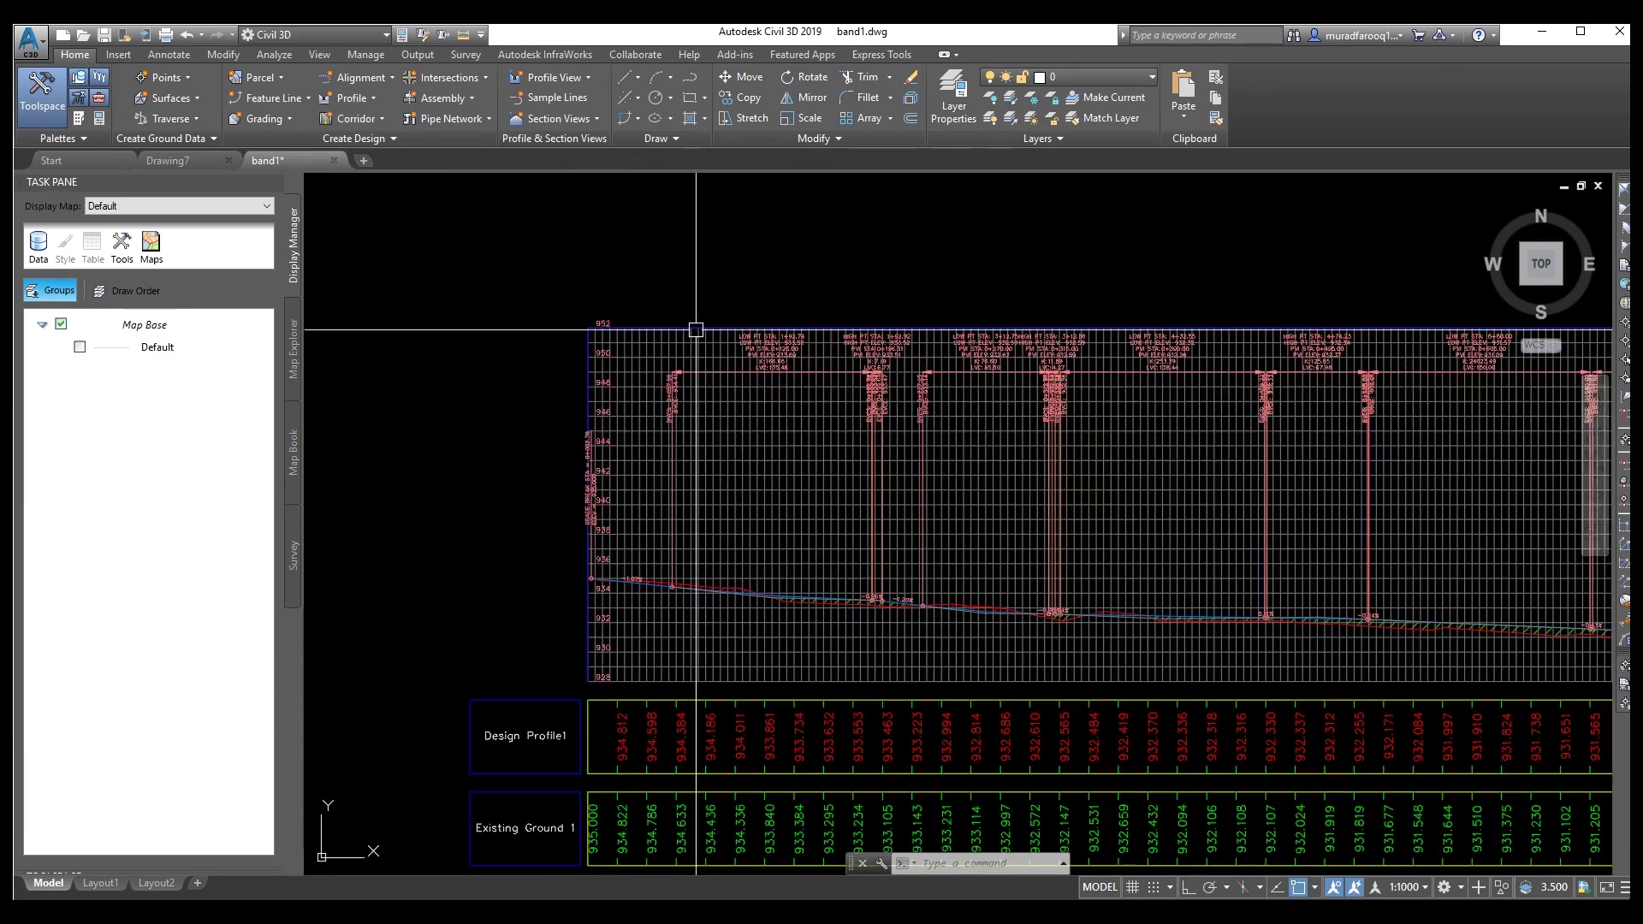
pyautogui.click(695, 329)
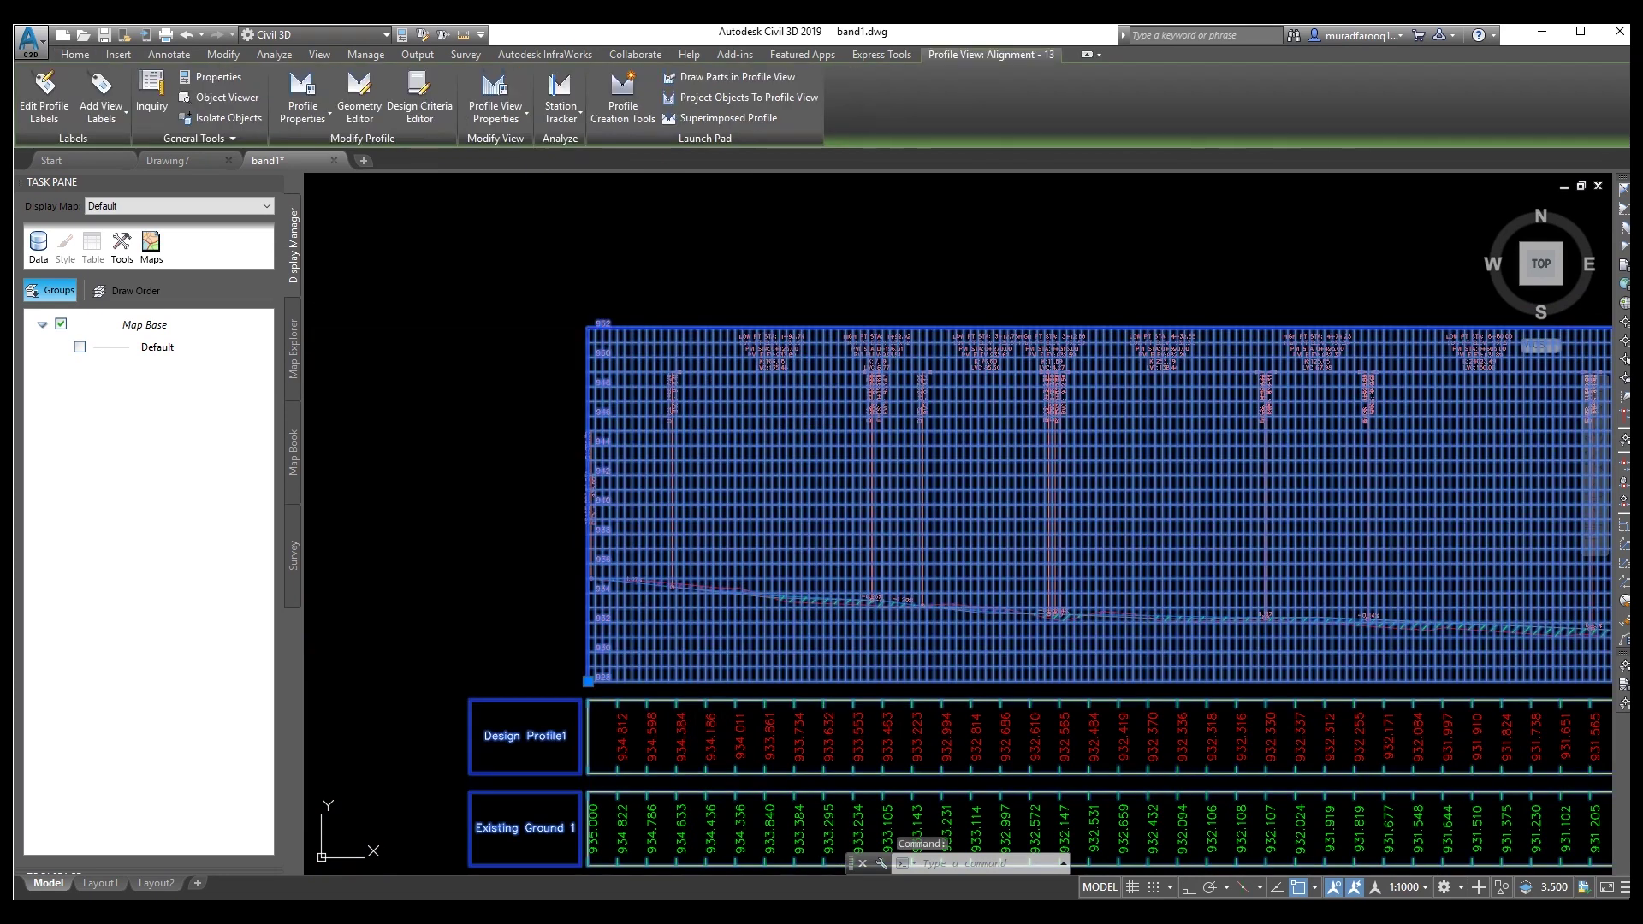
pyautogui.rightClick(698, 331)
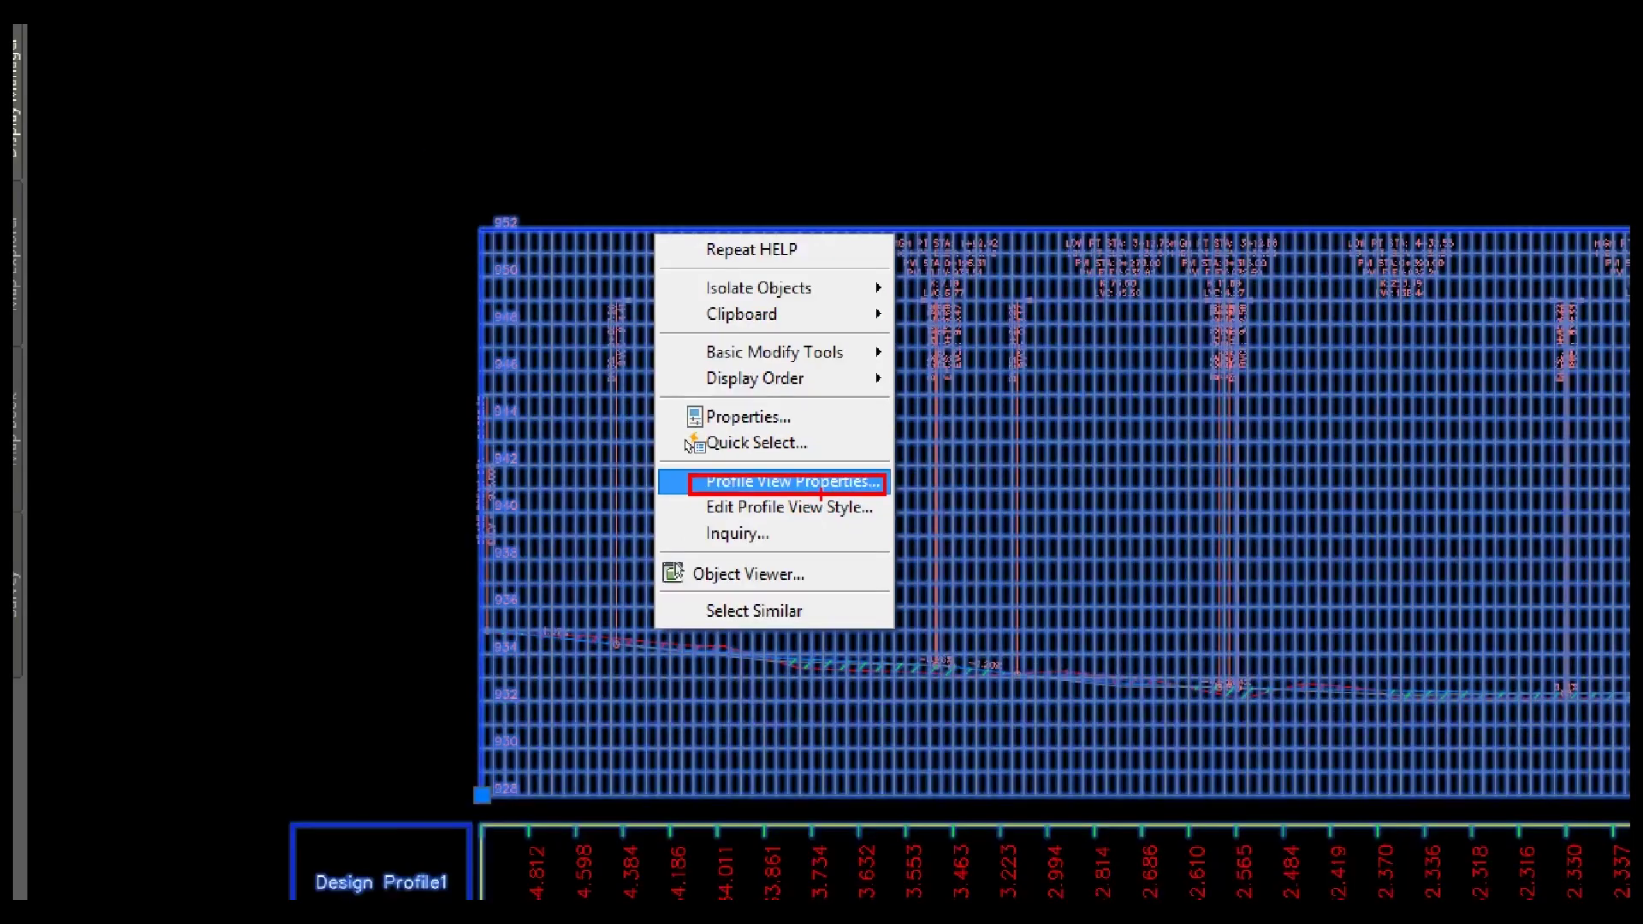
pyautogui.click(821, 481)
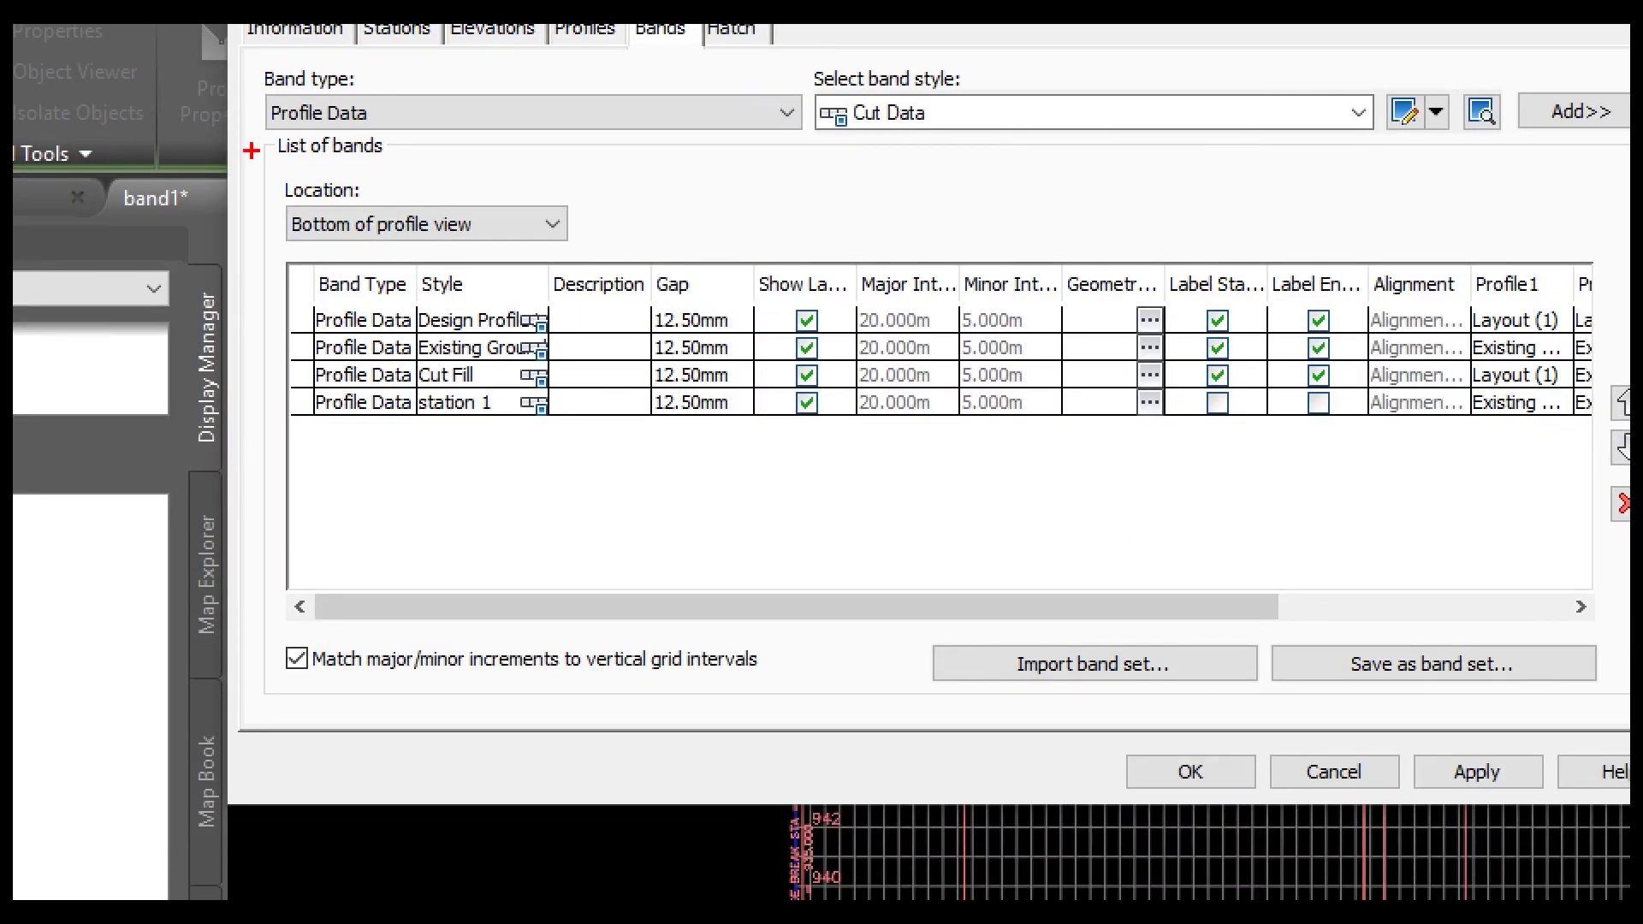
pyautogui.moveTo(261, 123); pyautogui.dragTo(391, 124)
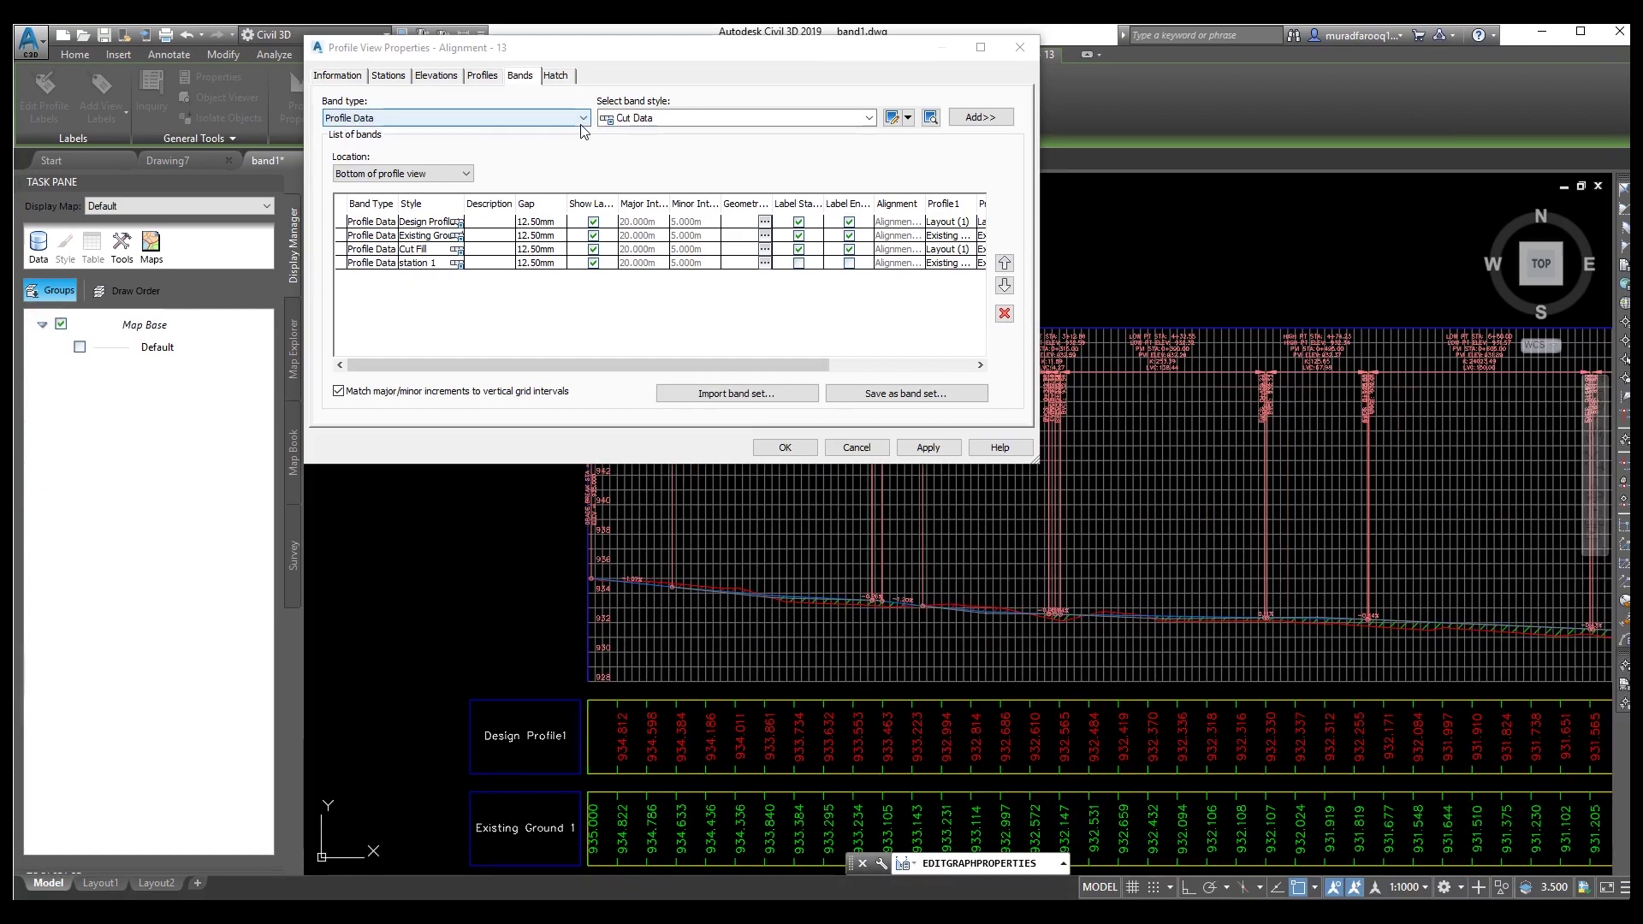
# - Set the band type to Vertical Geometry for the profile view's bands
pyautogui.click(786, 114)
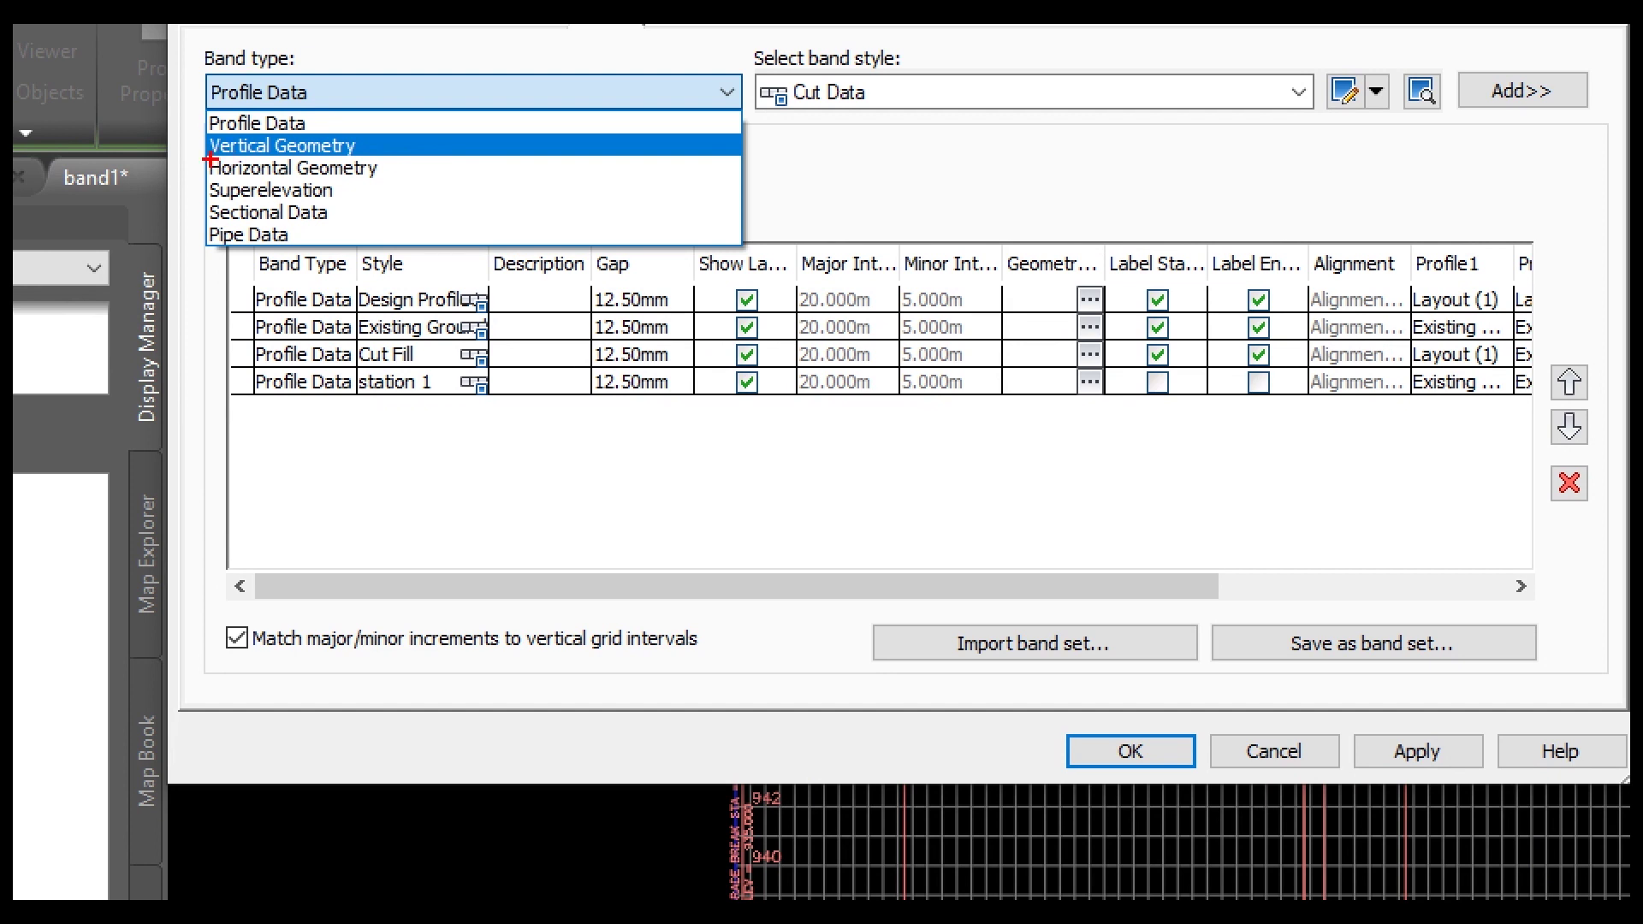
pyautogui.moveTo(210, 159); pyautogui.dragTo(370, 158)
pyautogui.moveTo(210, 168); pyautogui.dragTo(396, 173)
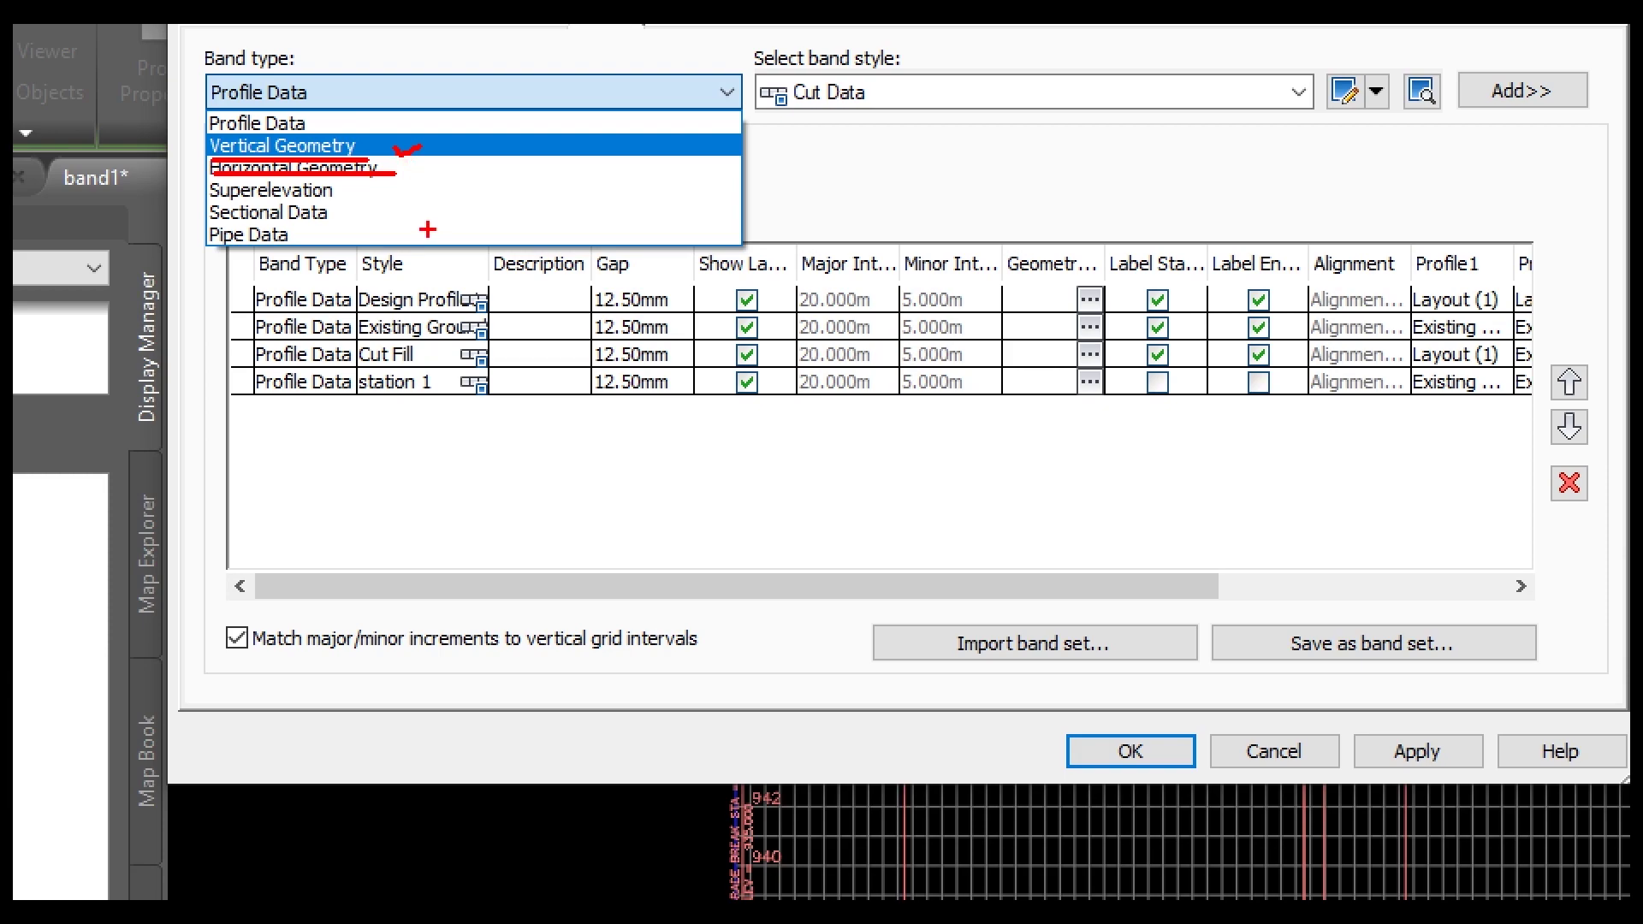
pyautogui.press('Escape')
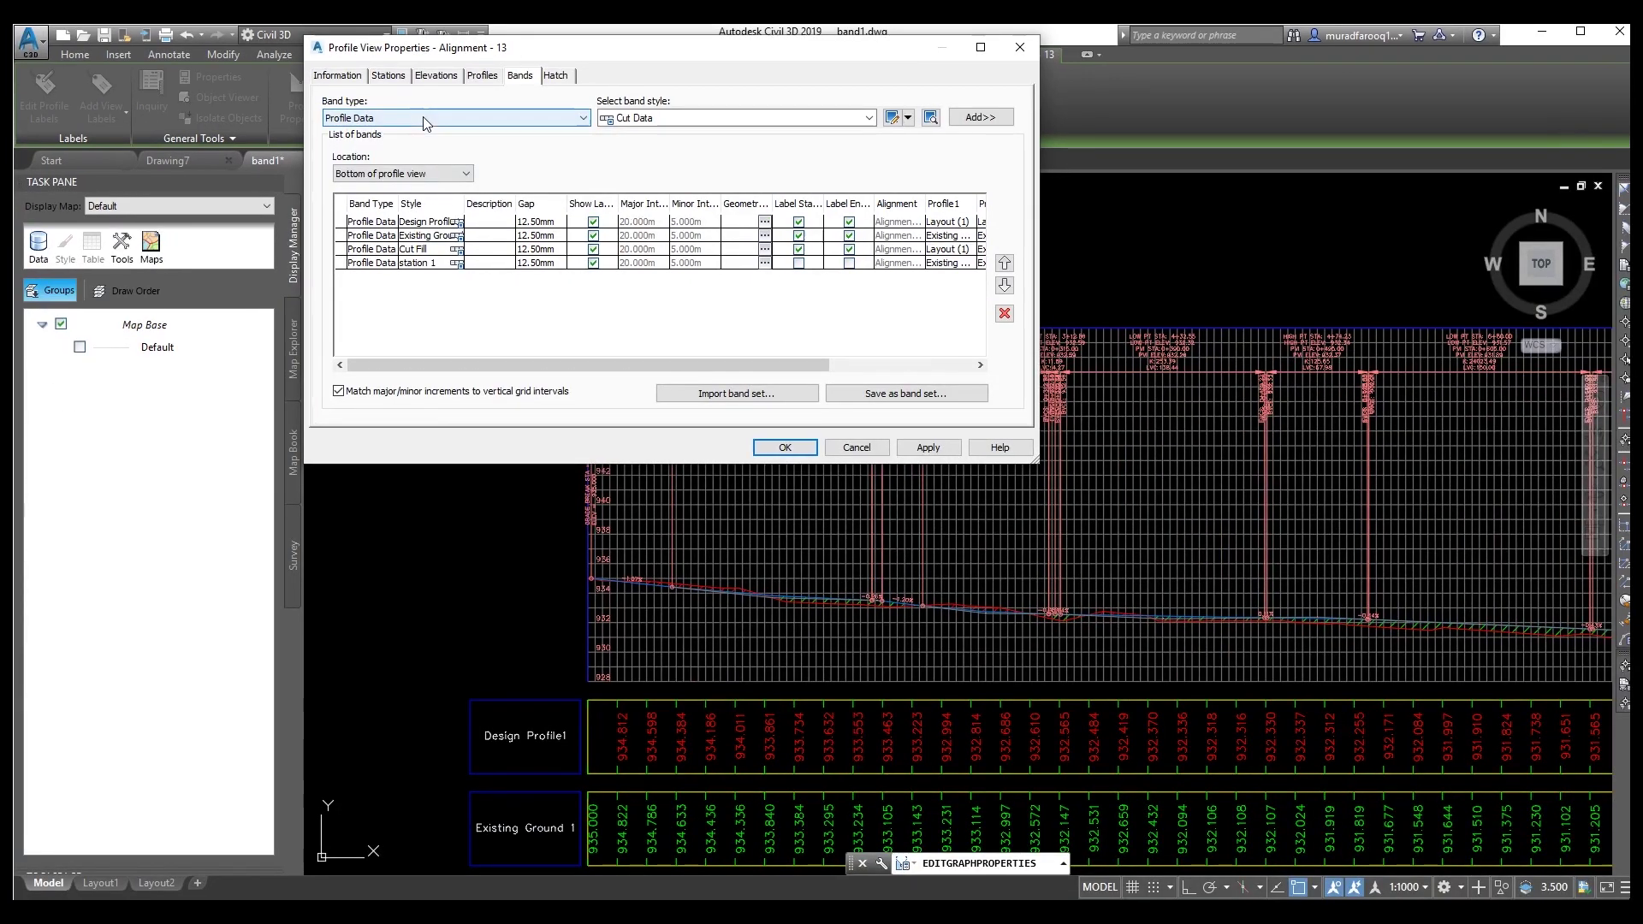
pyautogui.click(422, 117)
pyautogui.click(394, 143)
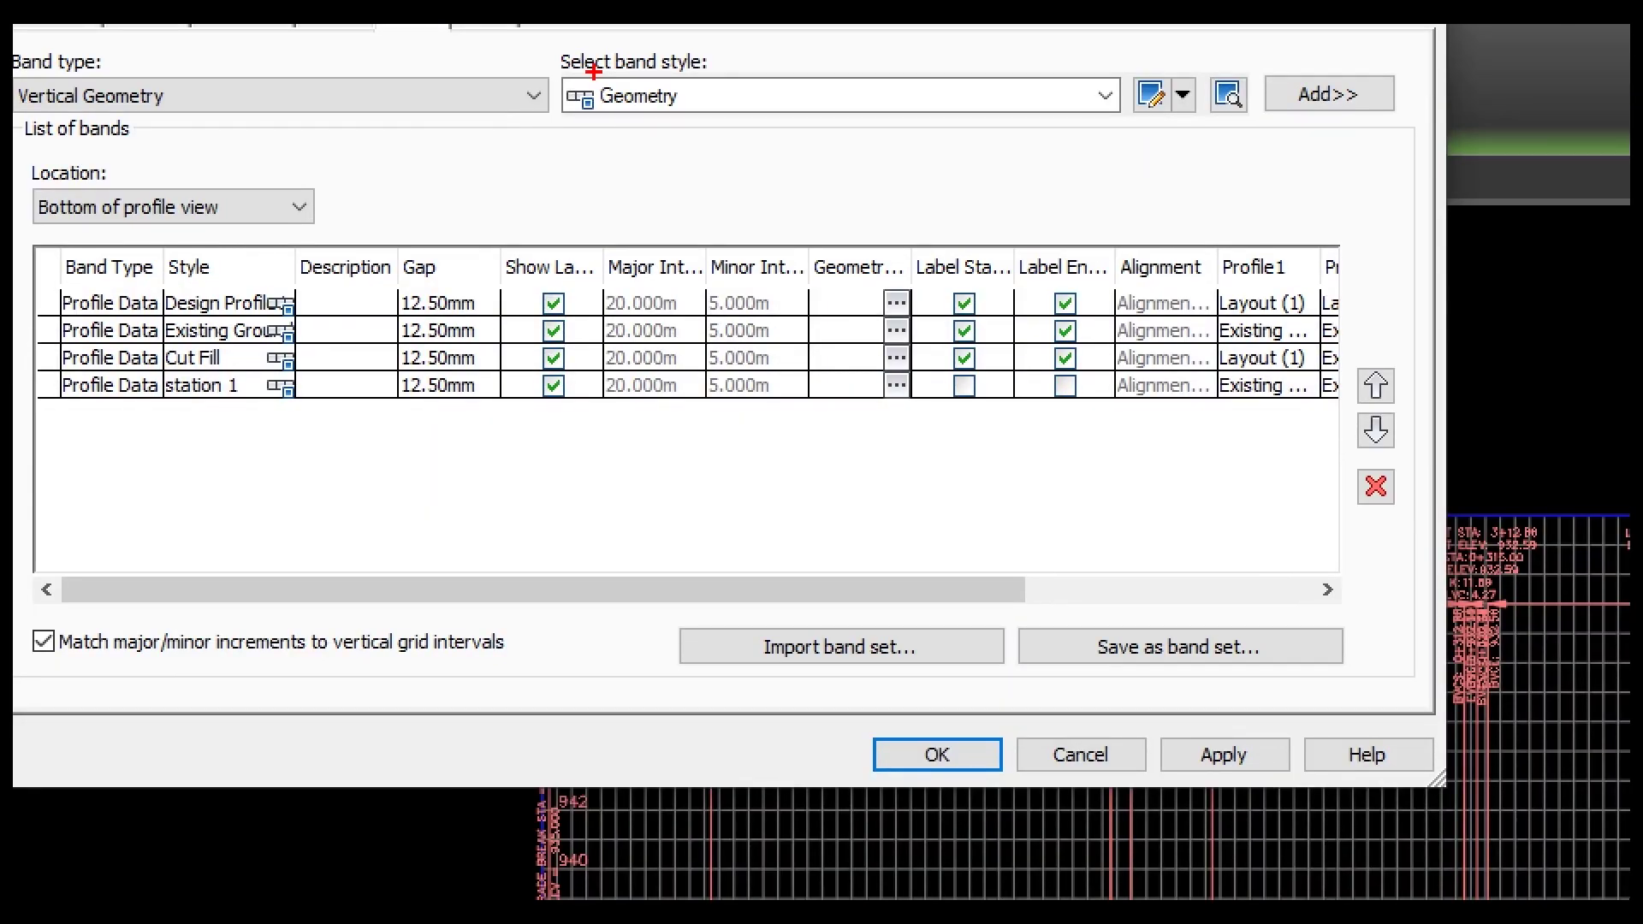
pyautogui.moveTo(559, 79)
pyautogui.mouseDown()
pyautogui.moveTo(620, 126)
pyautogui.moveTo(706, 130)
pyautogui.mouseUp()
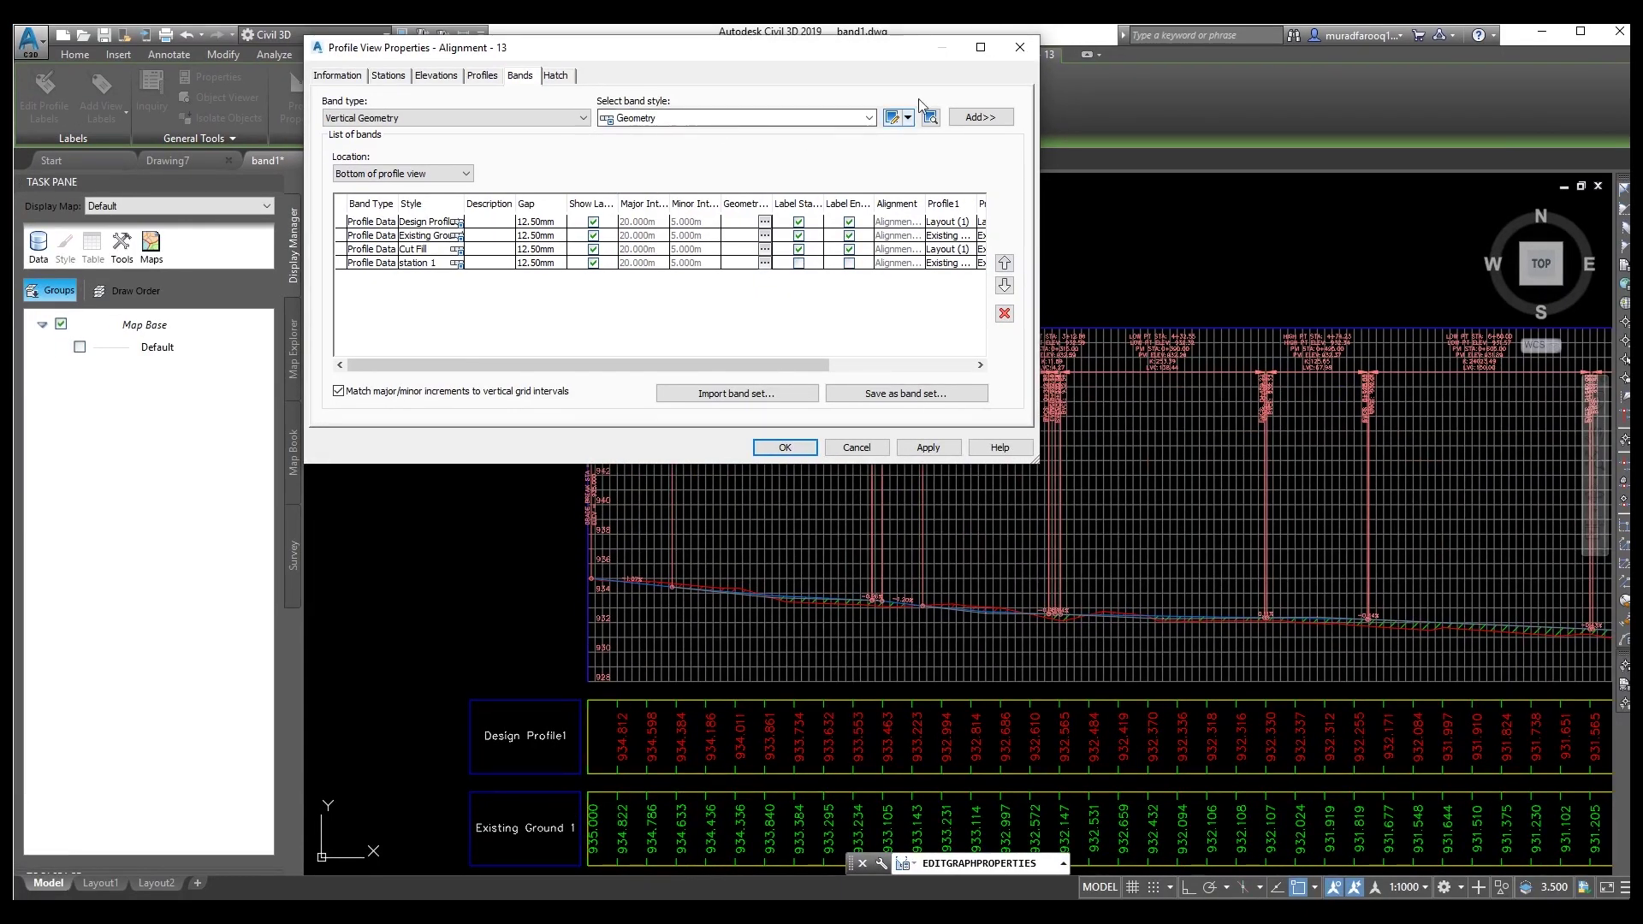
# - Create a new vertical geometry band style and name it "Vertical Geometry"
pyautogui.click(908, 120)
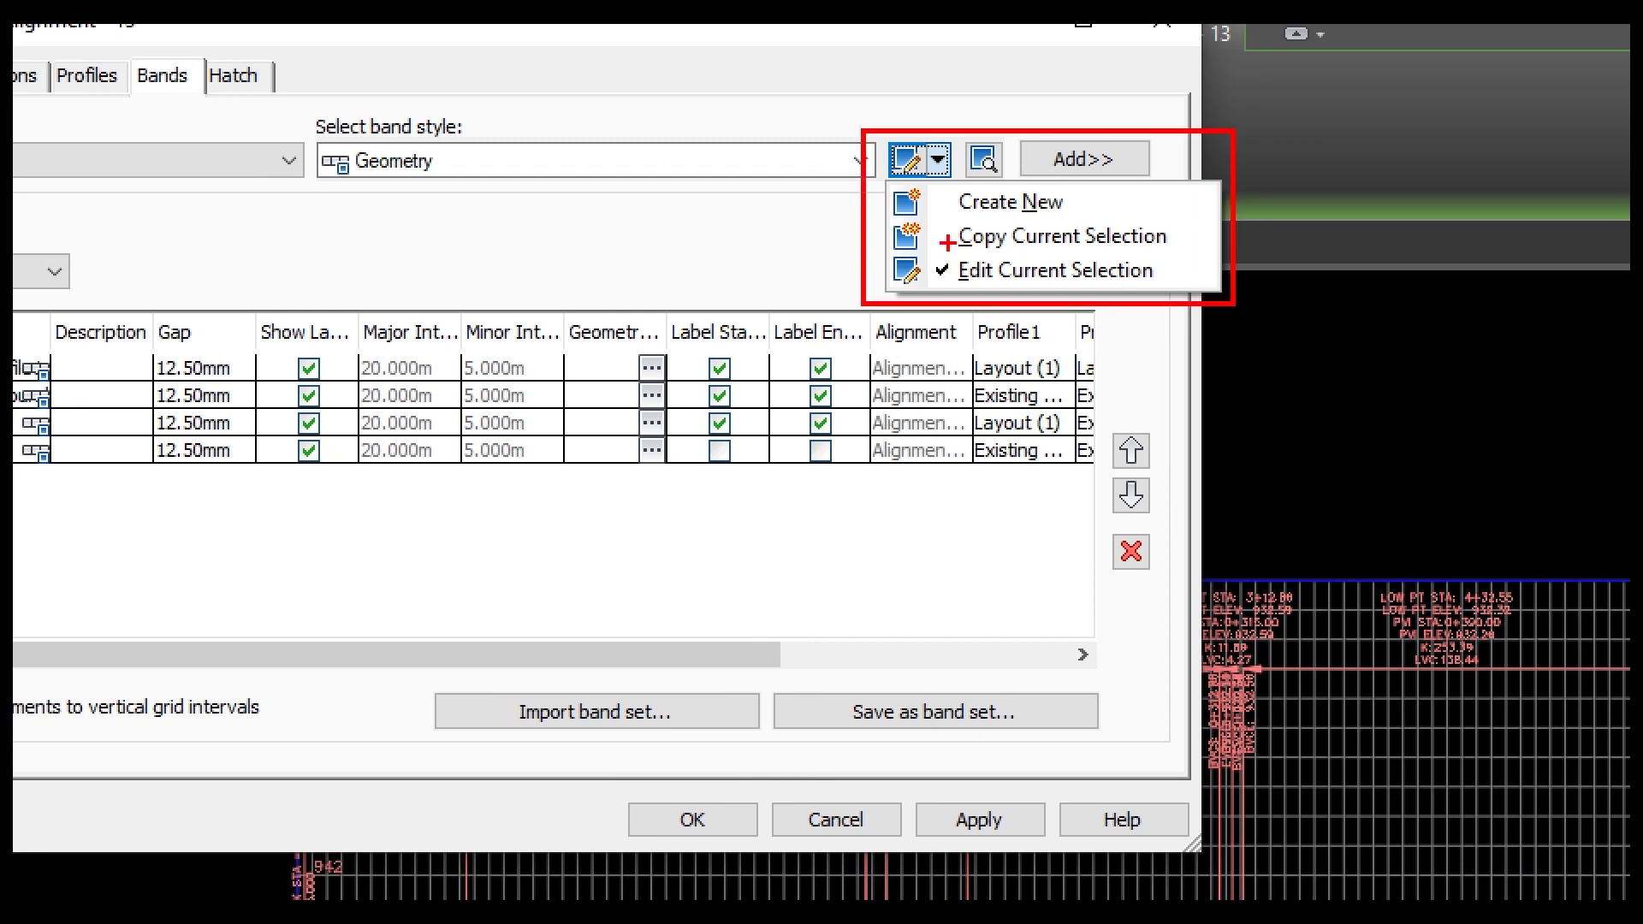
pyautogui.moveTo(942, 211); pyautogui.dragTo(1109, 211)
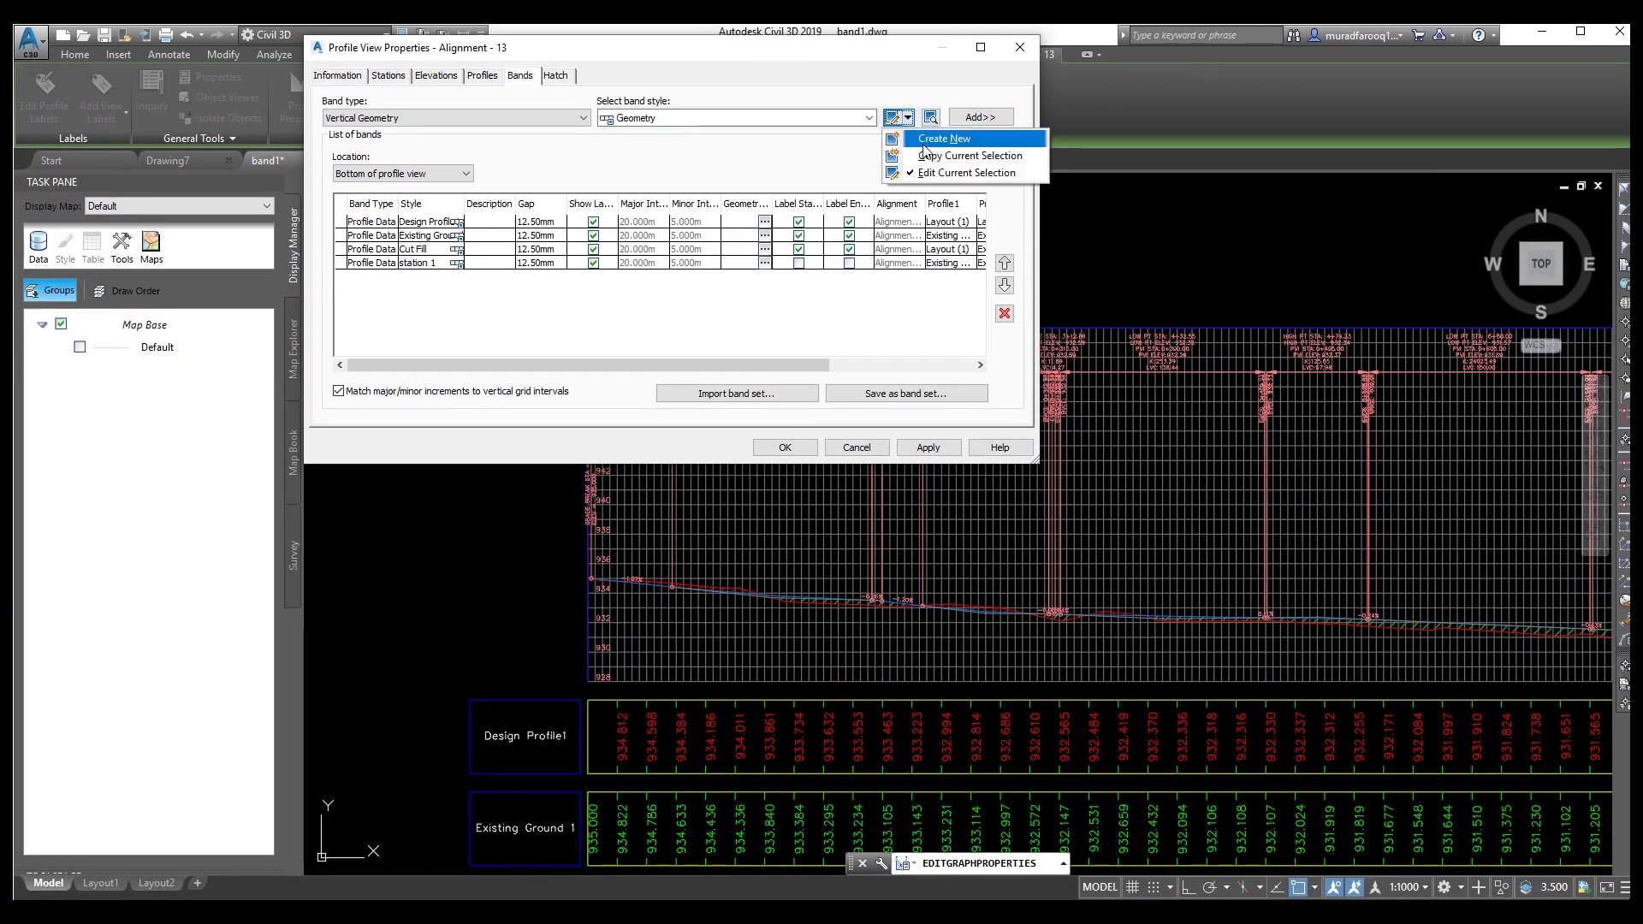
pyautogui.click(933, 140)
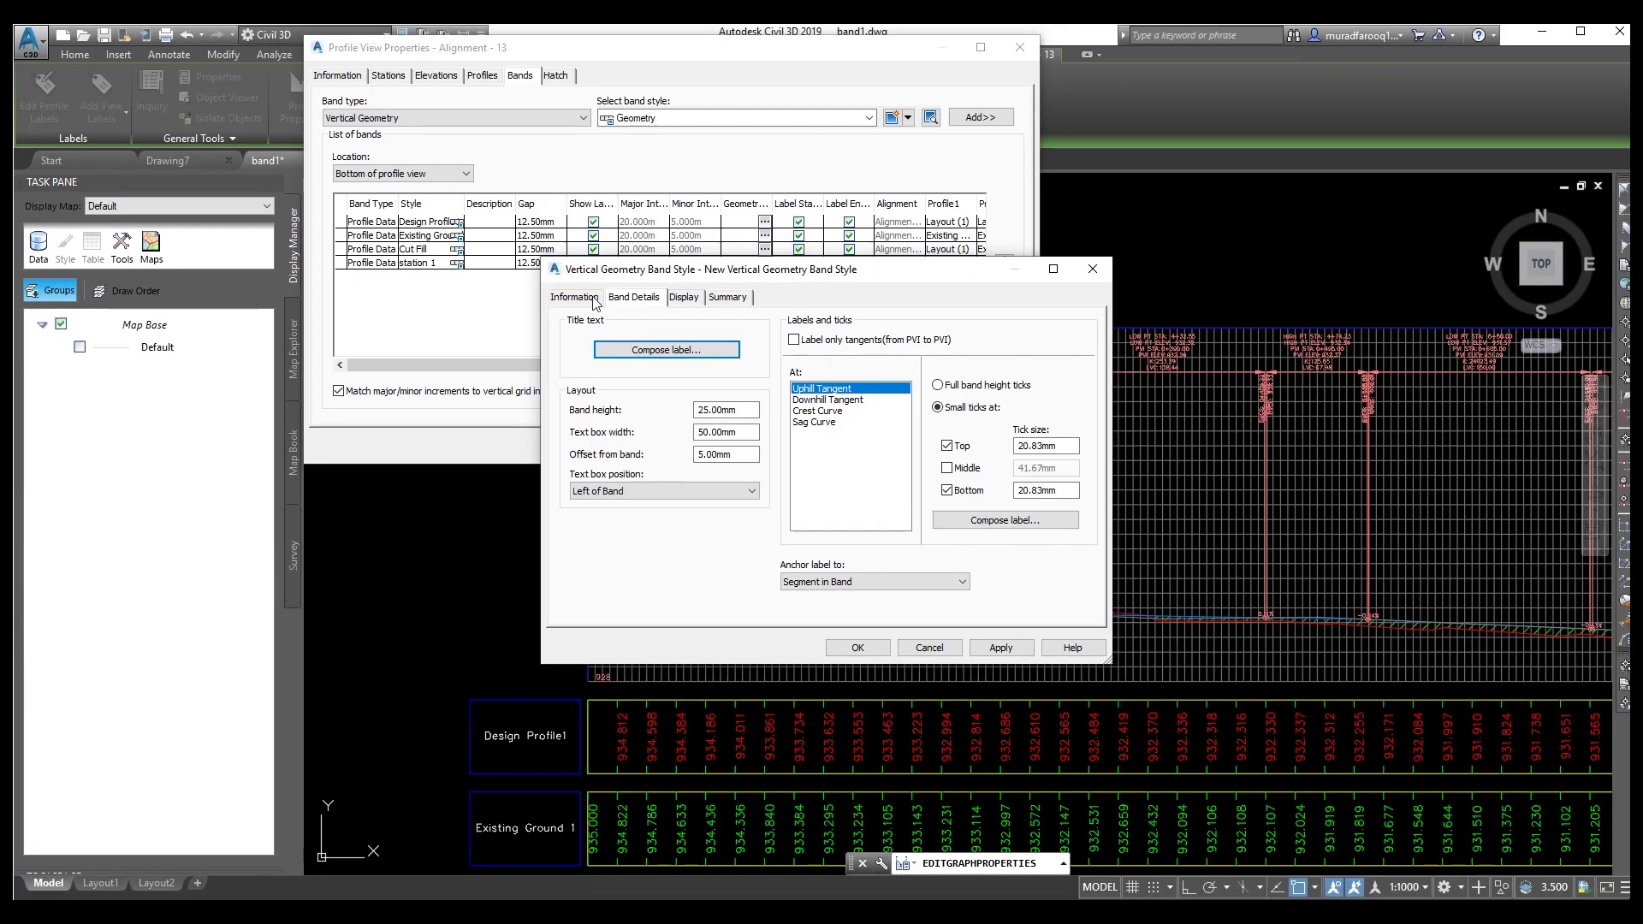
pyautogui.click(595, 292)
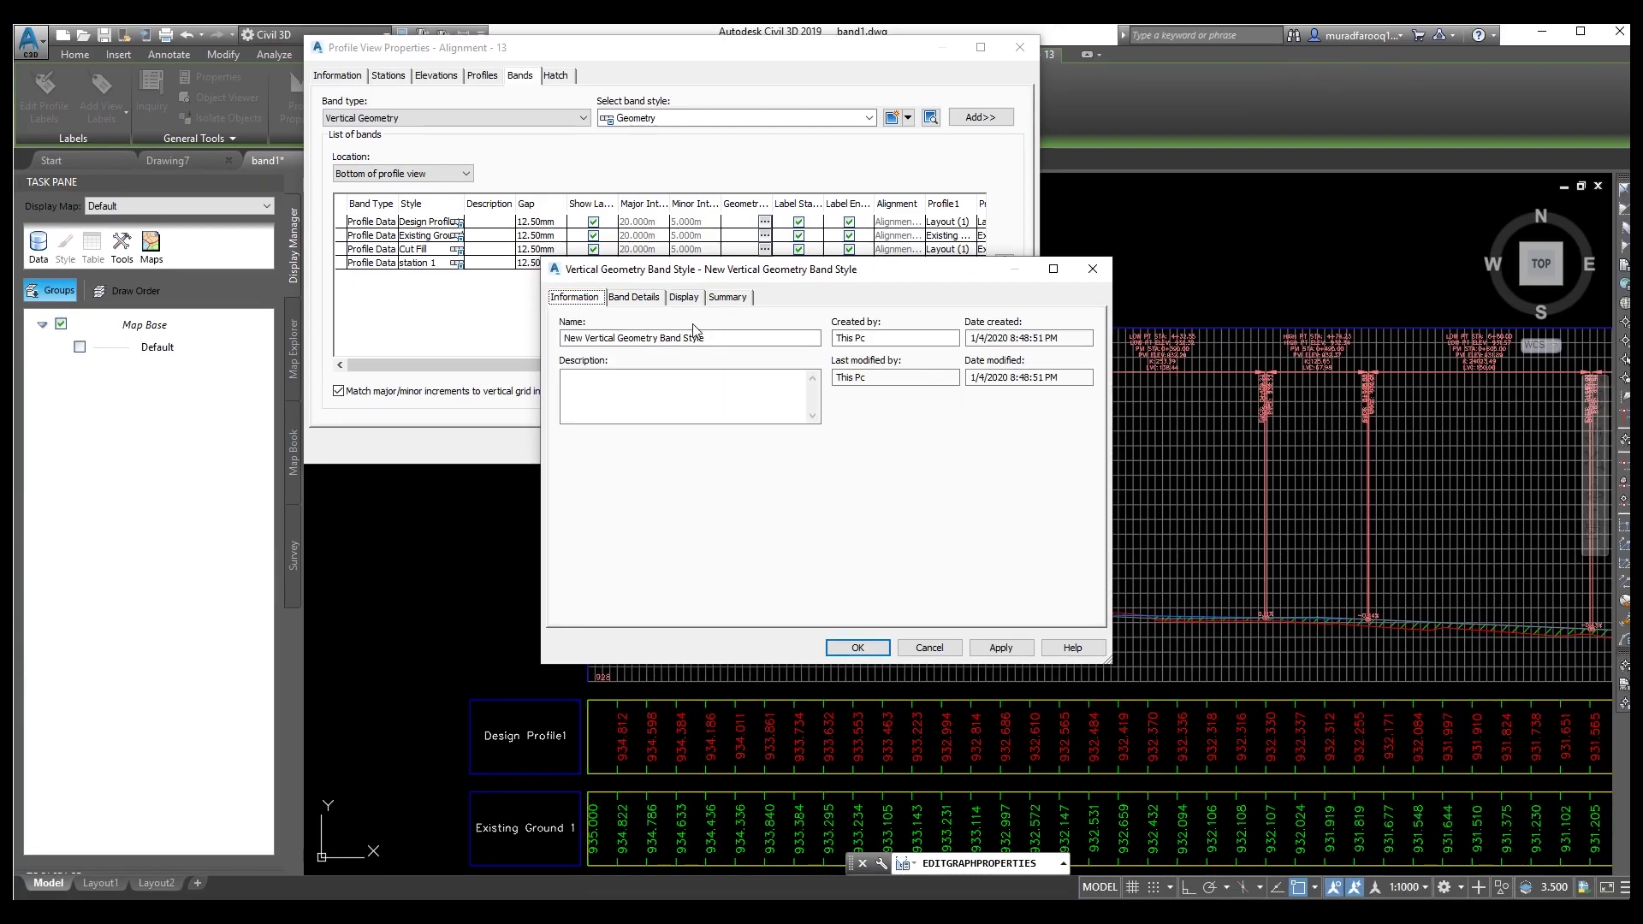
pyautogui.moveTo(585, 337); pyautogui.dragTo(562, 339)
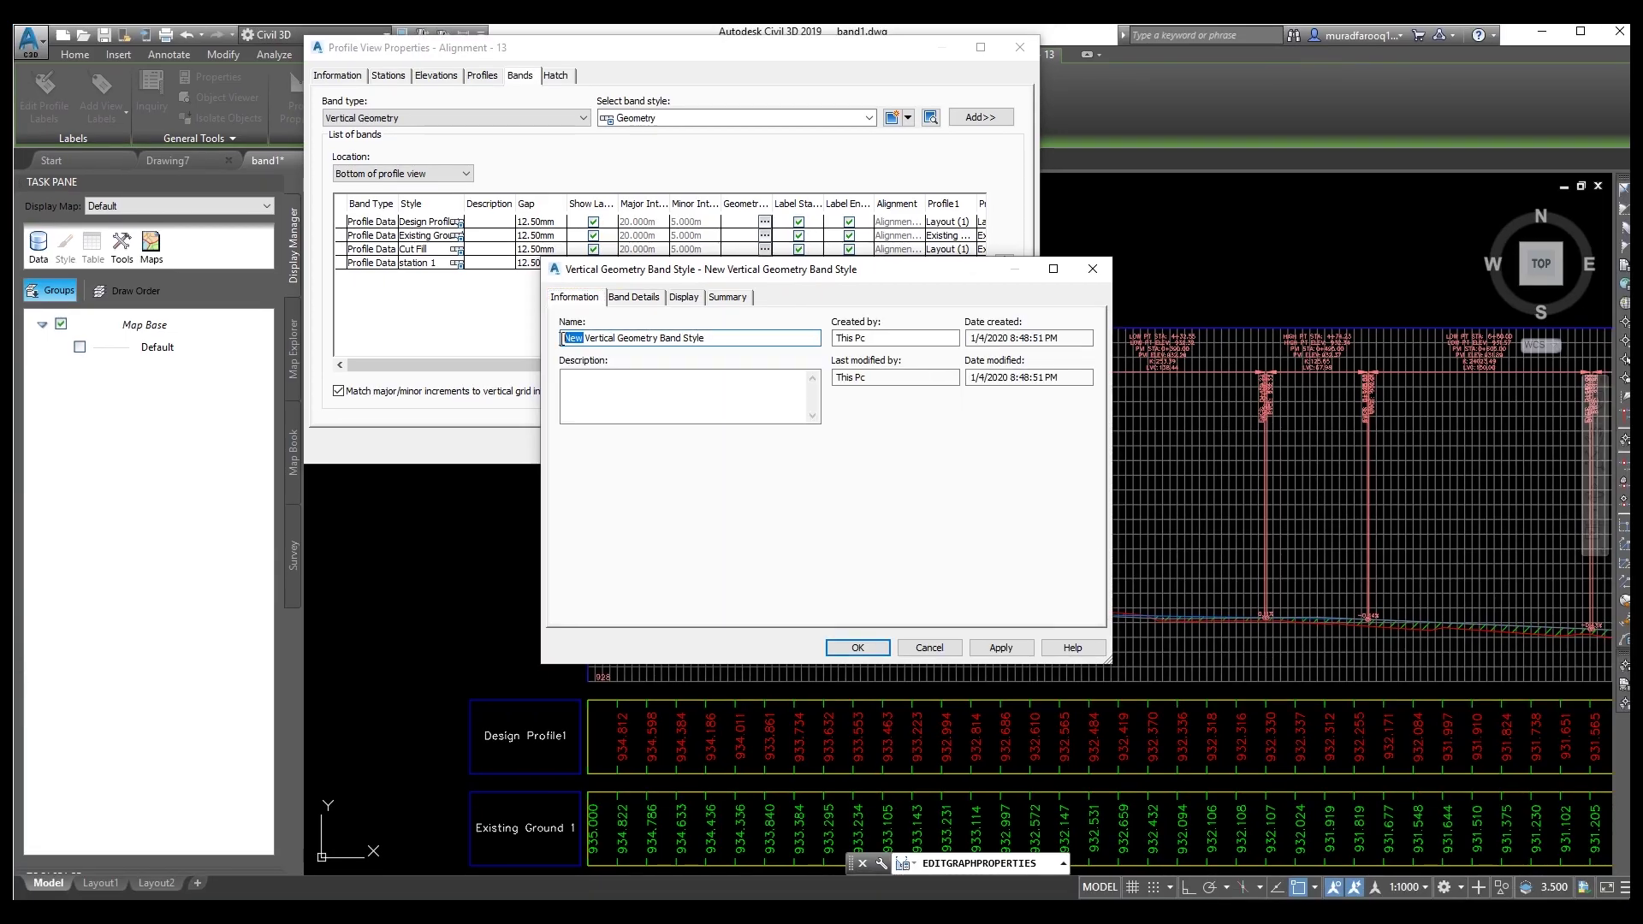
pyautogui.press('Delete')
pyautogui.moveTo(694, 334); pyautogui.dragTo(540, 340)
pyautogui.hotkey('ctrl', 'c')
pyautogui.press('Delete')
pyautogui.click(573, 340)
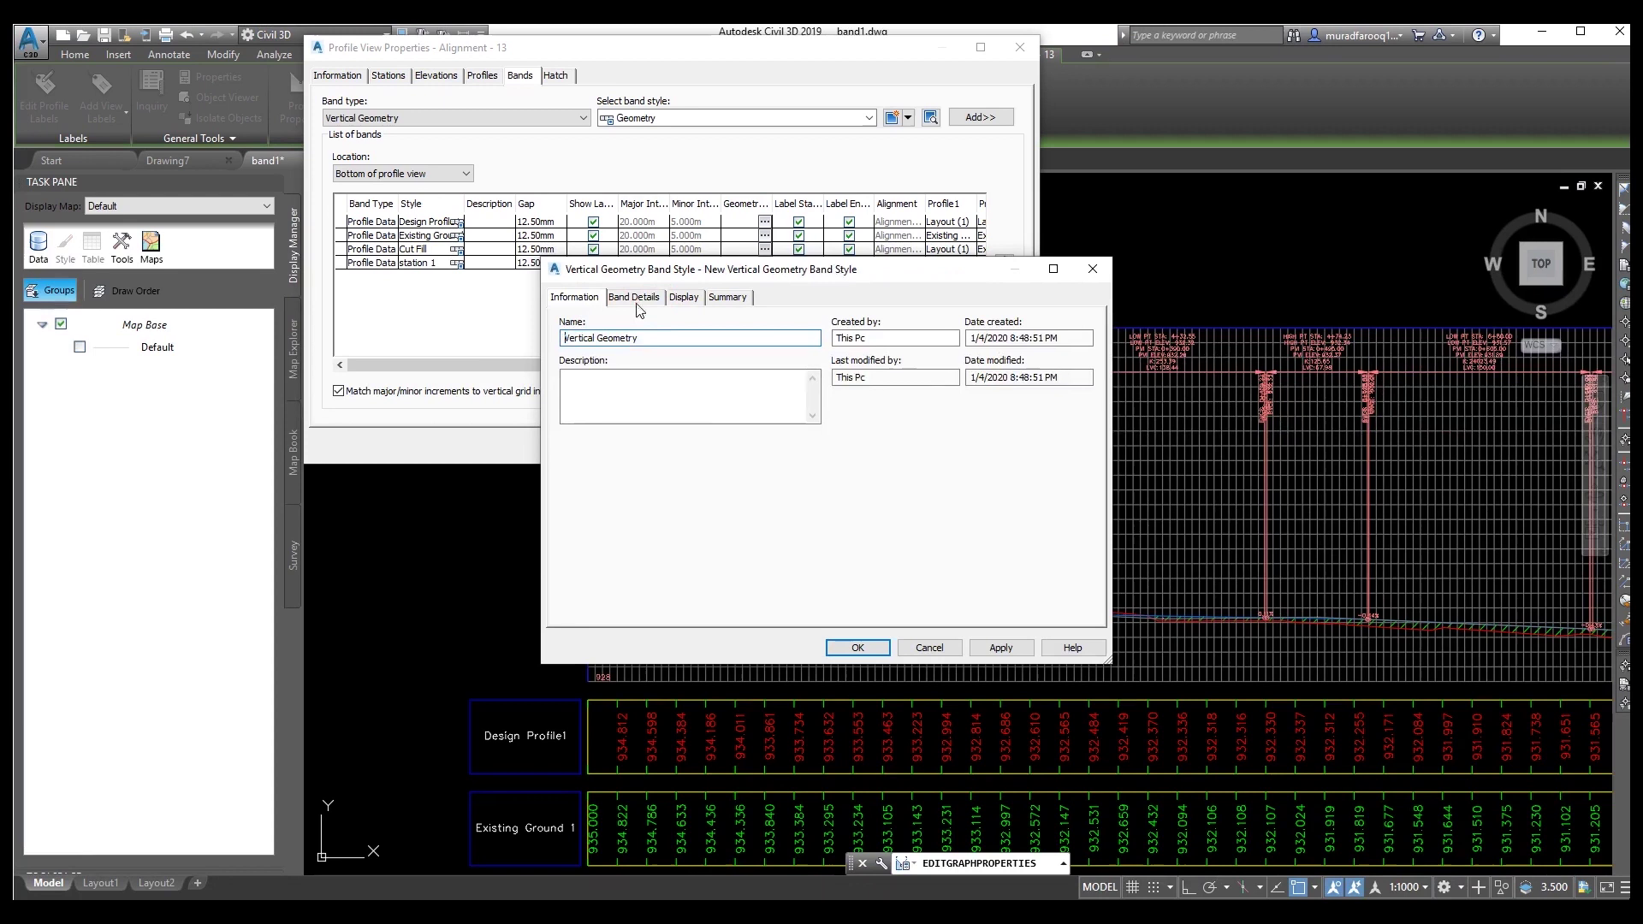
# - Open the band style's title text label for composing and name its text component "Vertical Geometry"
pyautogui.click(629, 297)
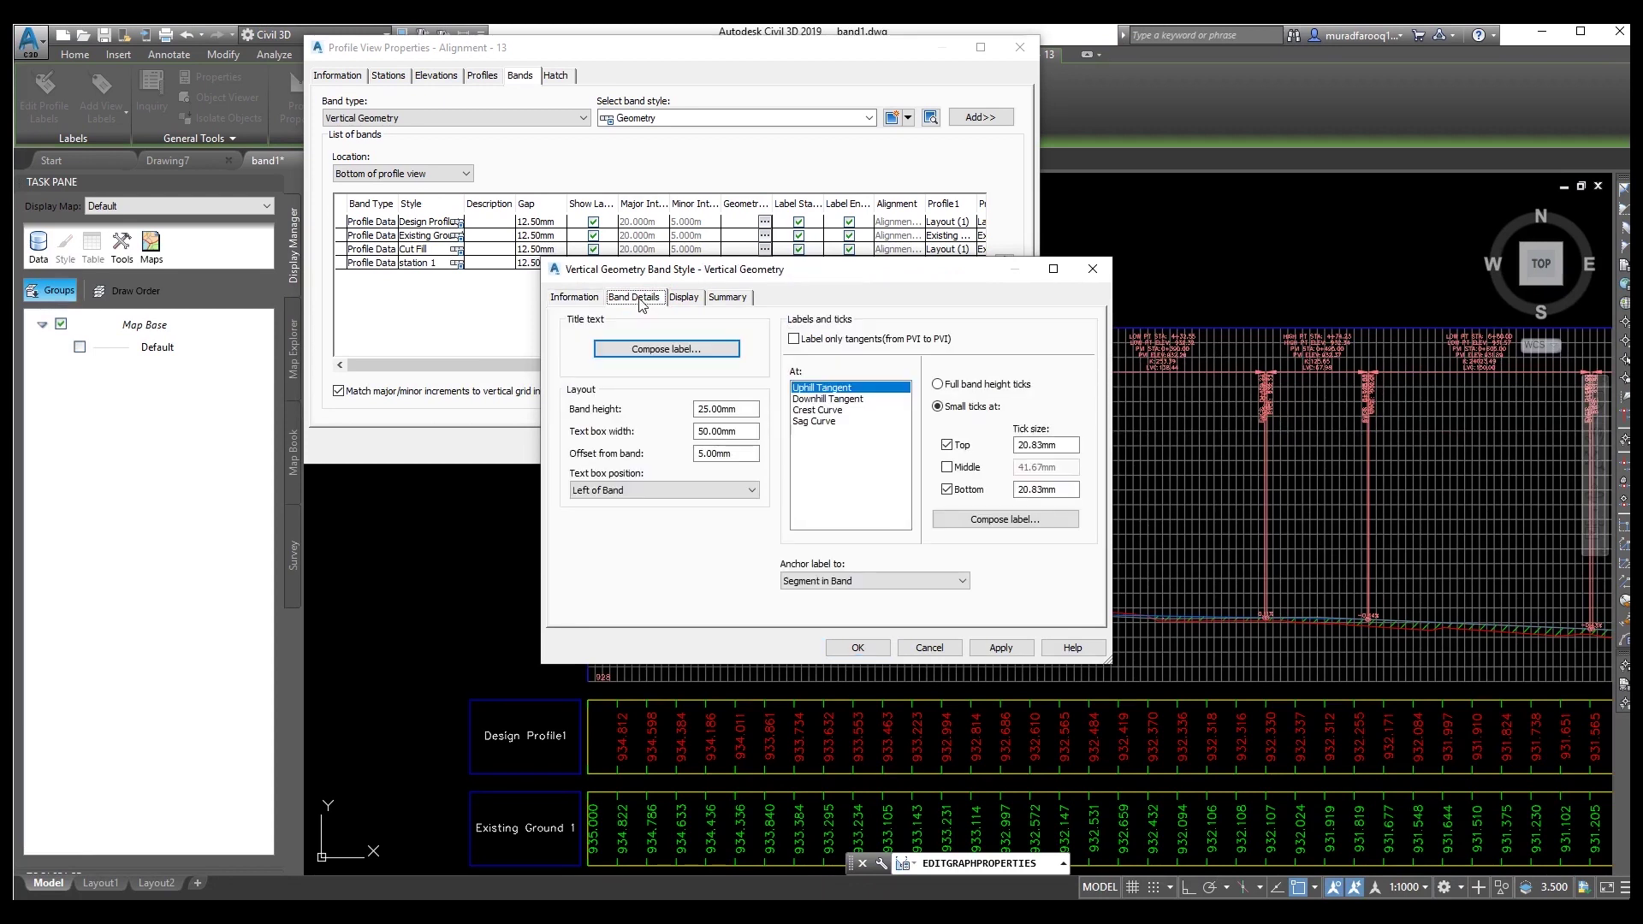
pyautogui.click(644, 351)
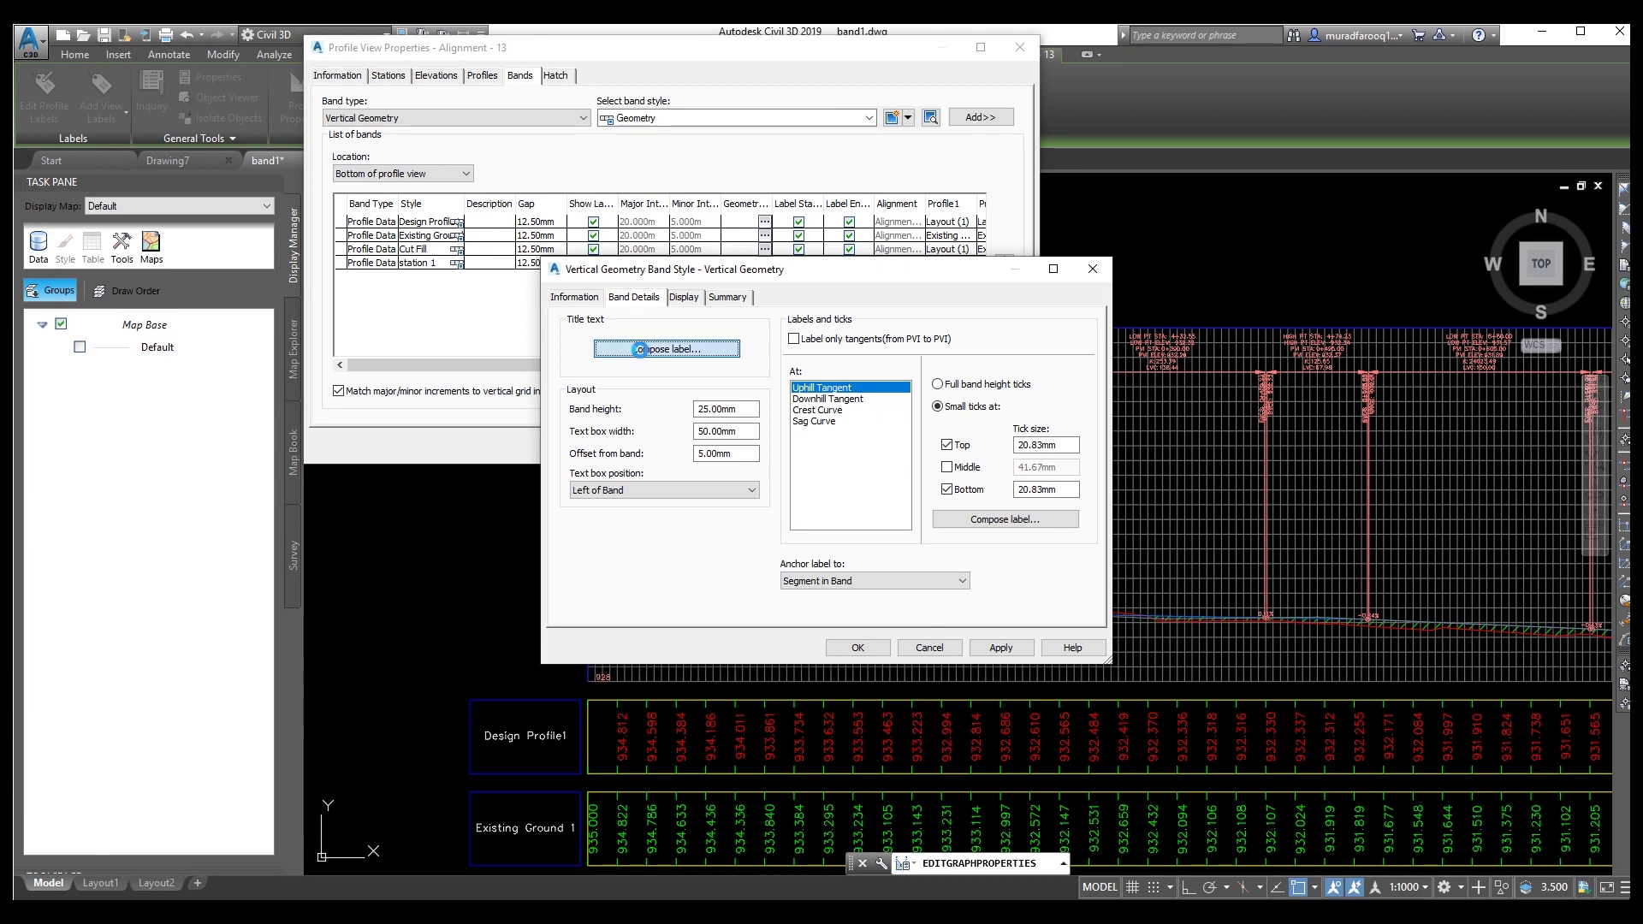
pyautogui.click(749, 396)
pyautogui.hotkey('ctrl', 'v')
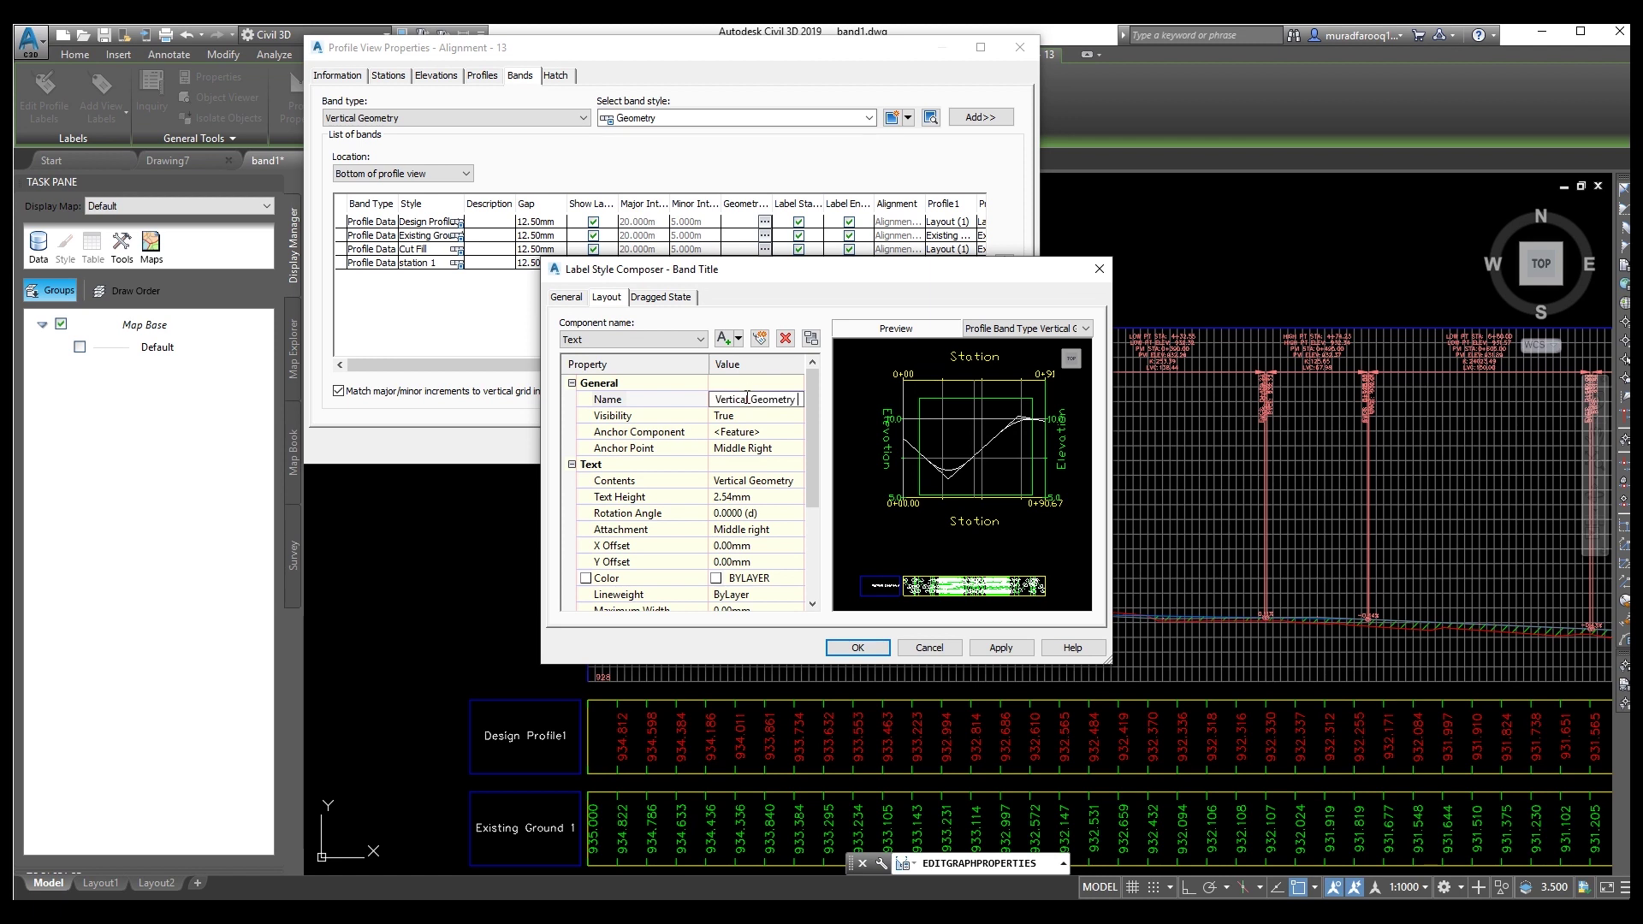
# - Set the anchor point of the band title text to Middle Center
pyautogui.click(770, 448)
pyautogui.click(769, 448)
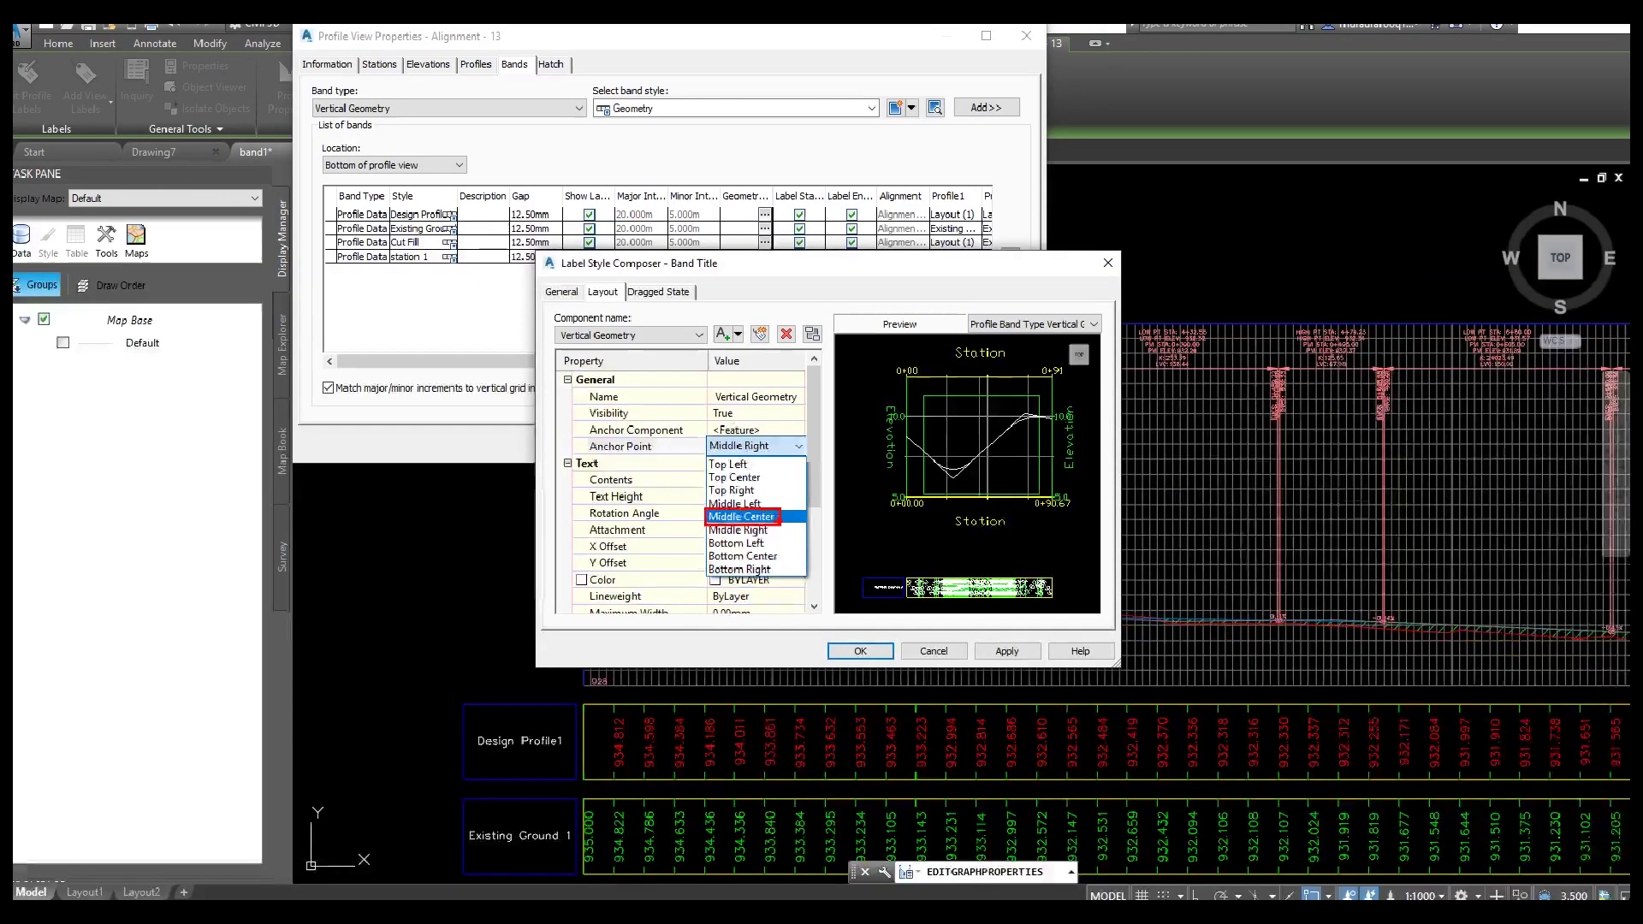
pyautogui.click(774, 535)
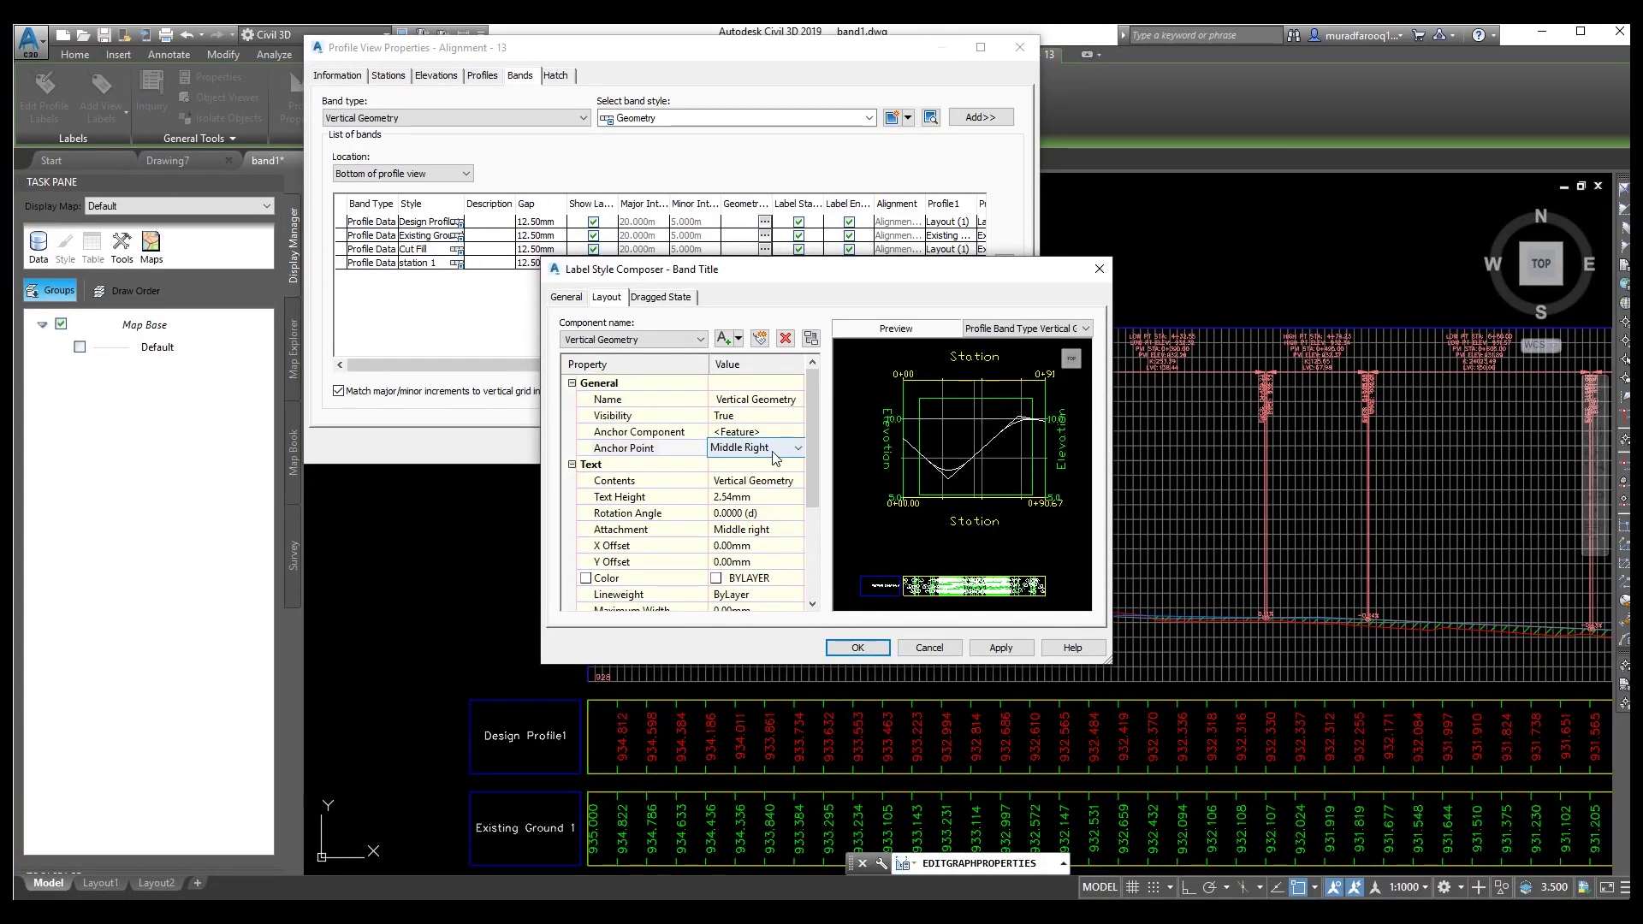
pyautogui.click(777, 451)
pyautogui.click(741, 516)
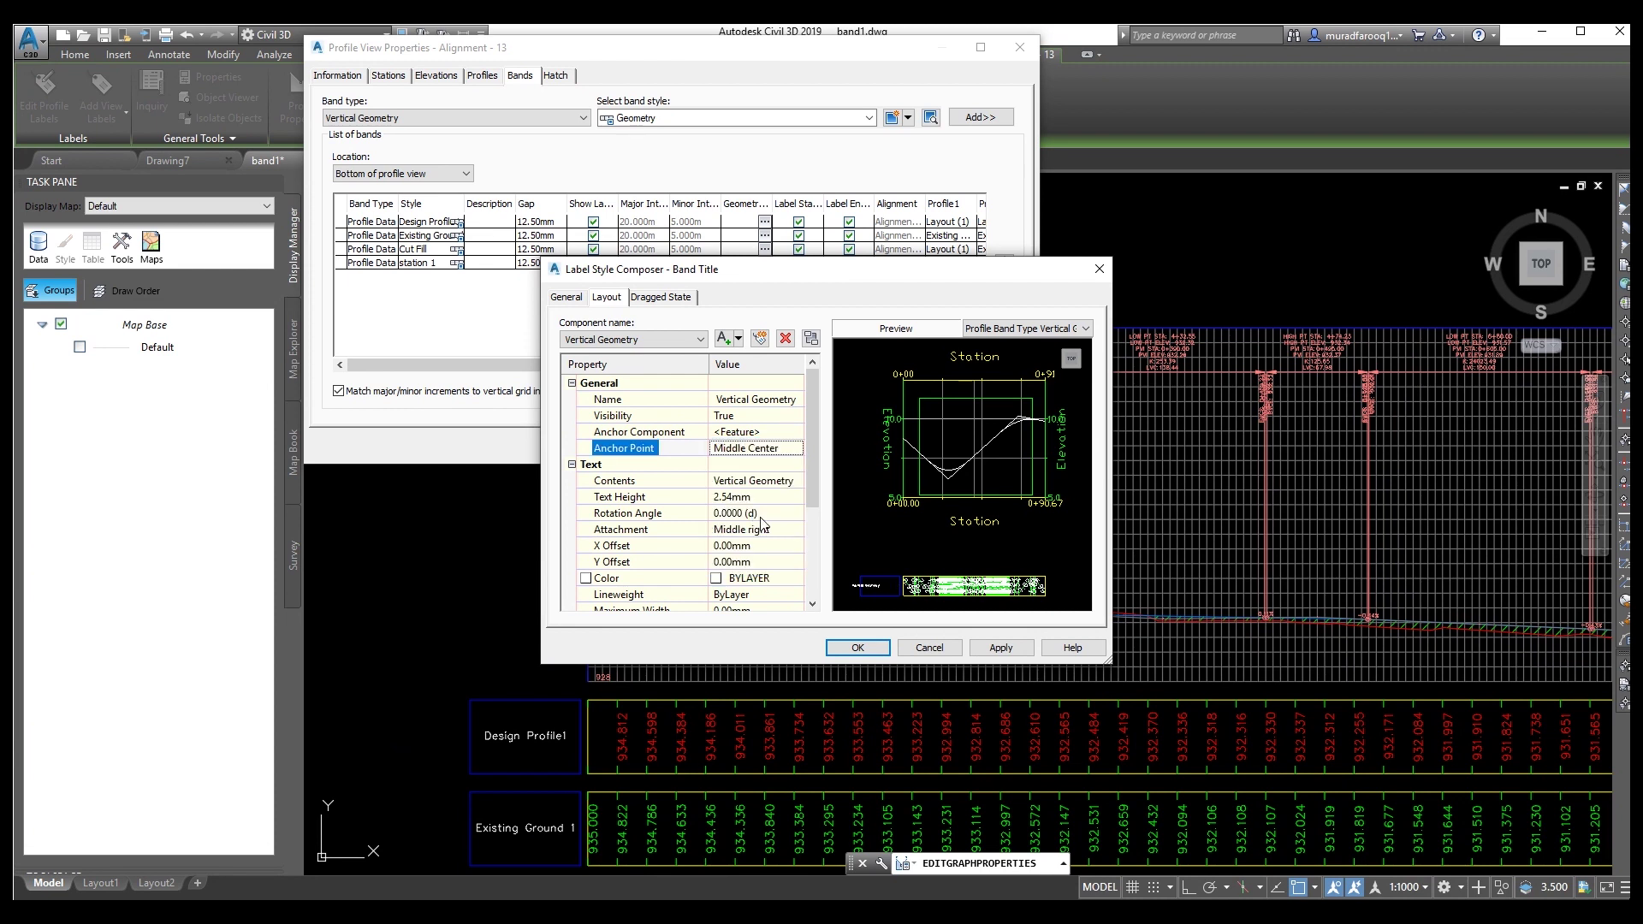
# - Set the band title's text height to 5 mm and its attachment to Middle center, and accept the title label
pyautogui.click(767, 498)
pyautogui.write('5')
pyautogui.click(771, 530)
pyautogui.click(773, 531)
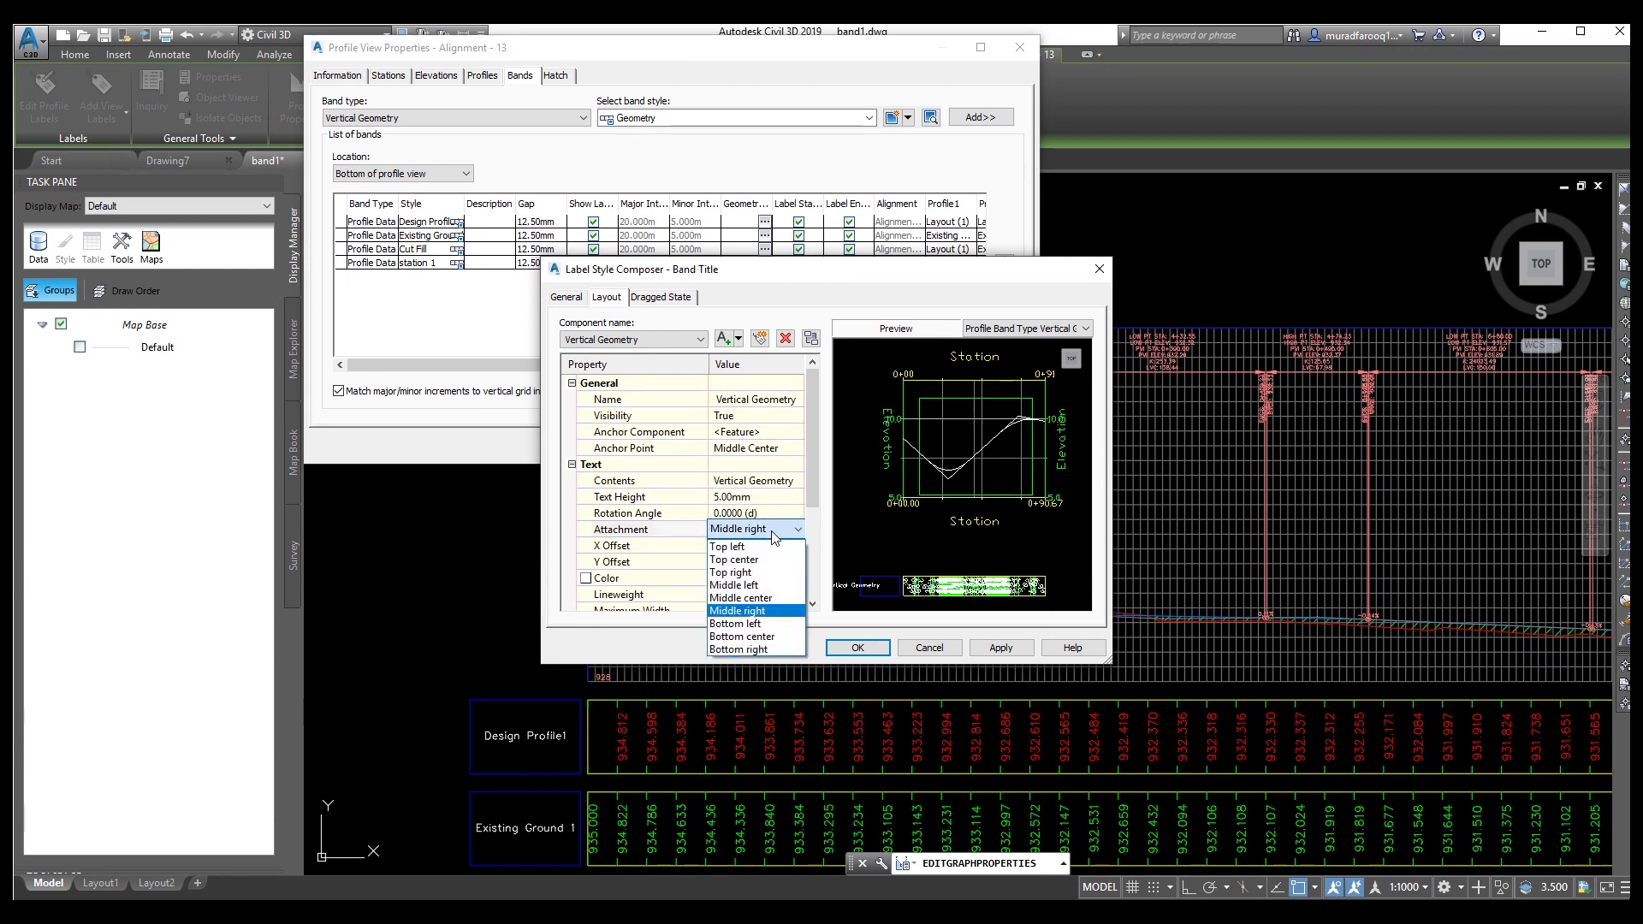
pyautogui.click(750, 599)
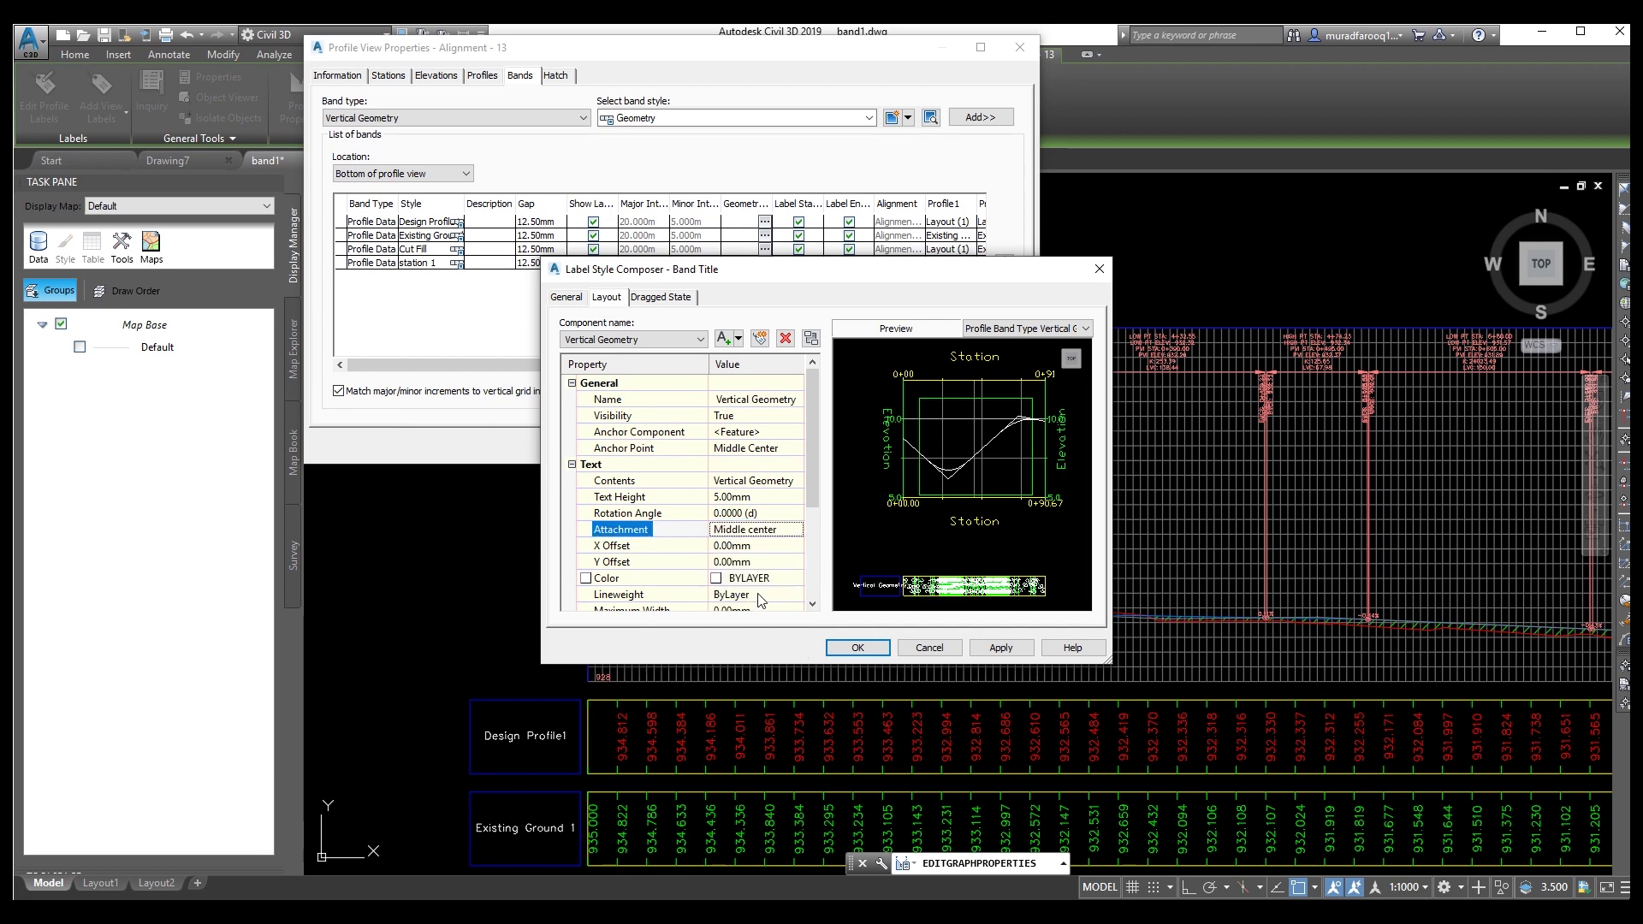
pyautogui.click(1001, 648)
pyautogui.click(857, 648)
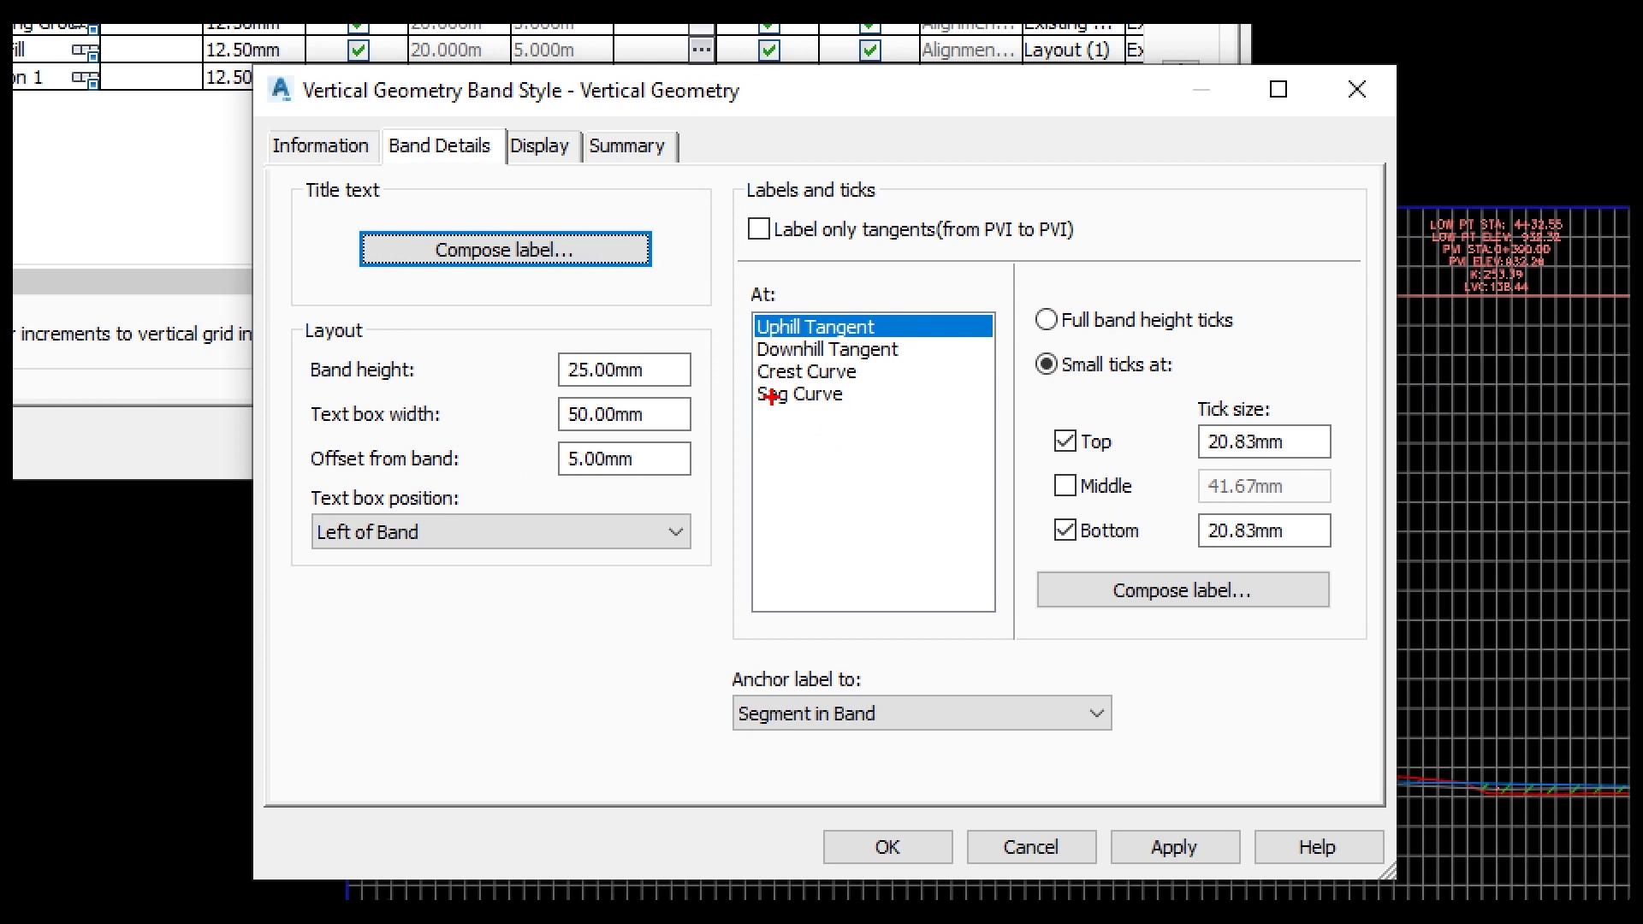
# - Open the band's Crest Curve label for composing and rename its Profile Curve Length component to "Vertical Geometry"
pyautogui.moveTo(750, 365)
pyautogui.mouseDown()
pyautogui.moveTo(788, 408)
pyautogui.moveTo(864, 426)
pyautogui.moveTo(862, 404)
pyautogui.mouseUp()
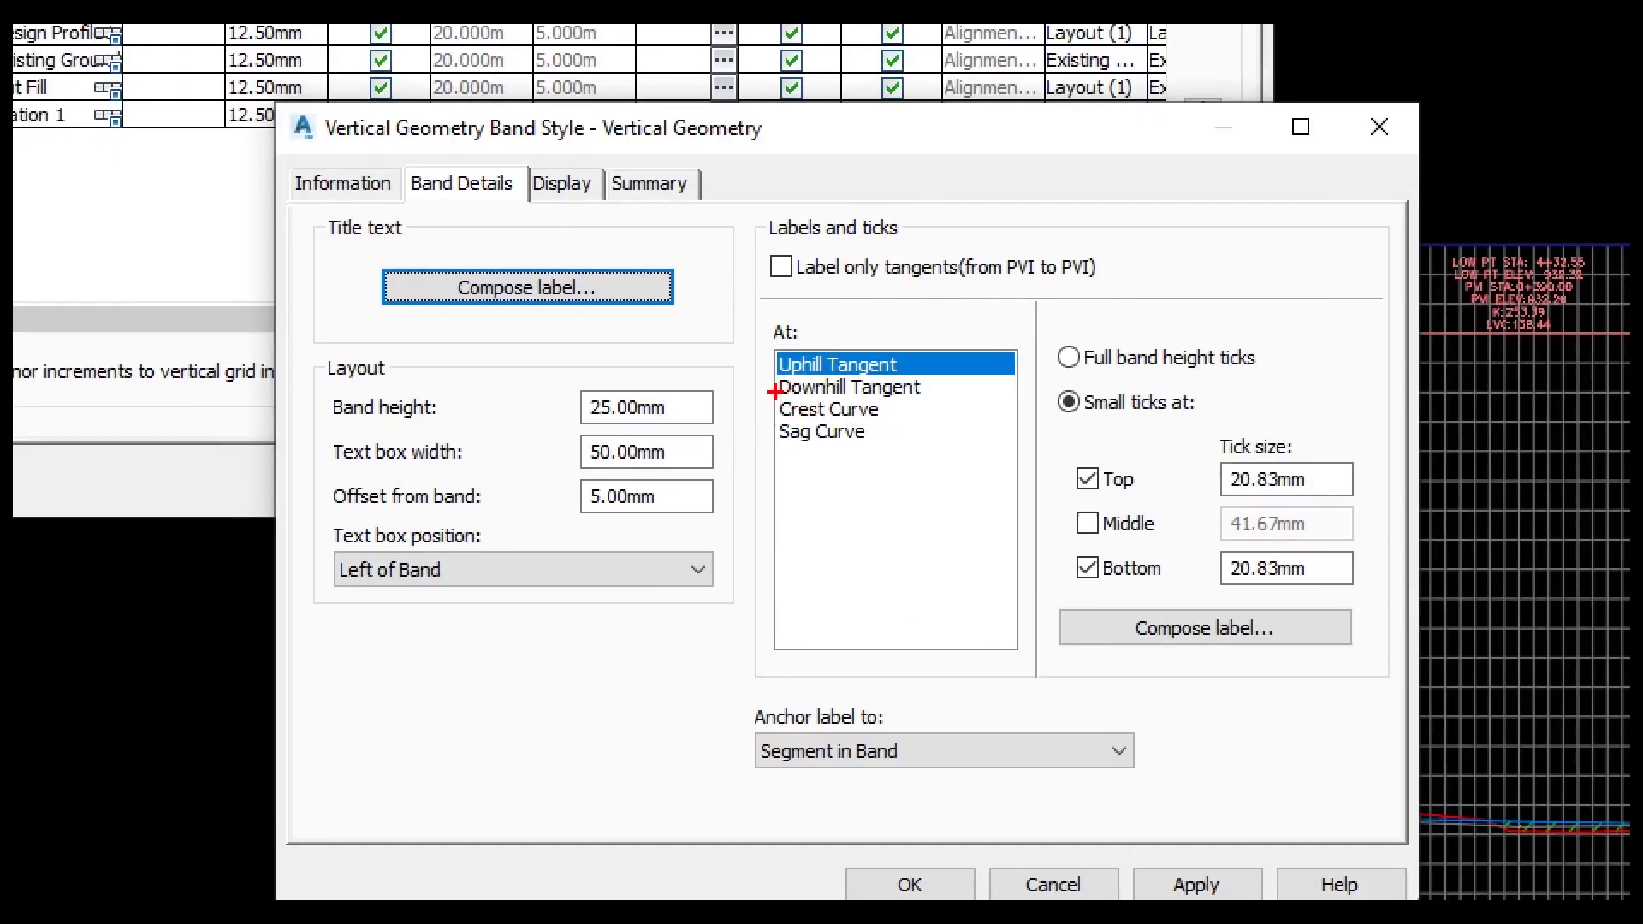
pyautogui.moveTo(775, 398); pyautogui.dragTo(793, 410)
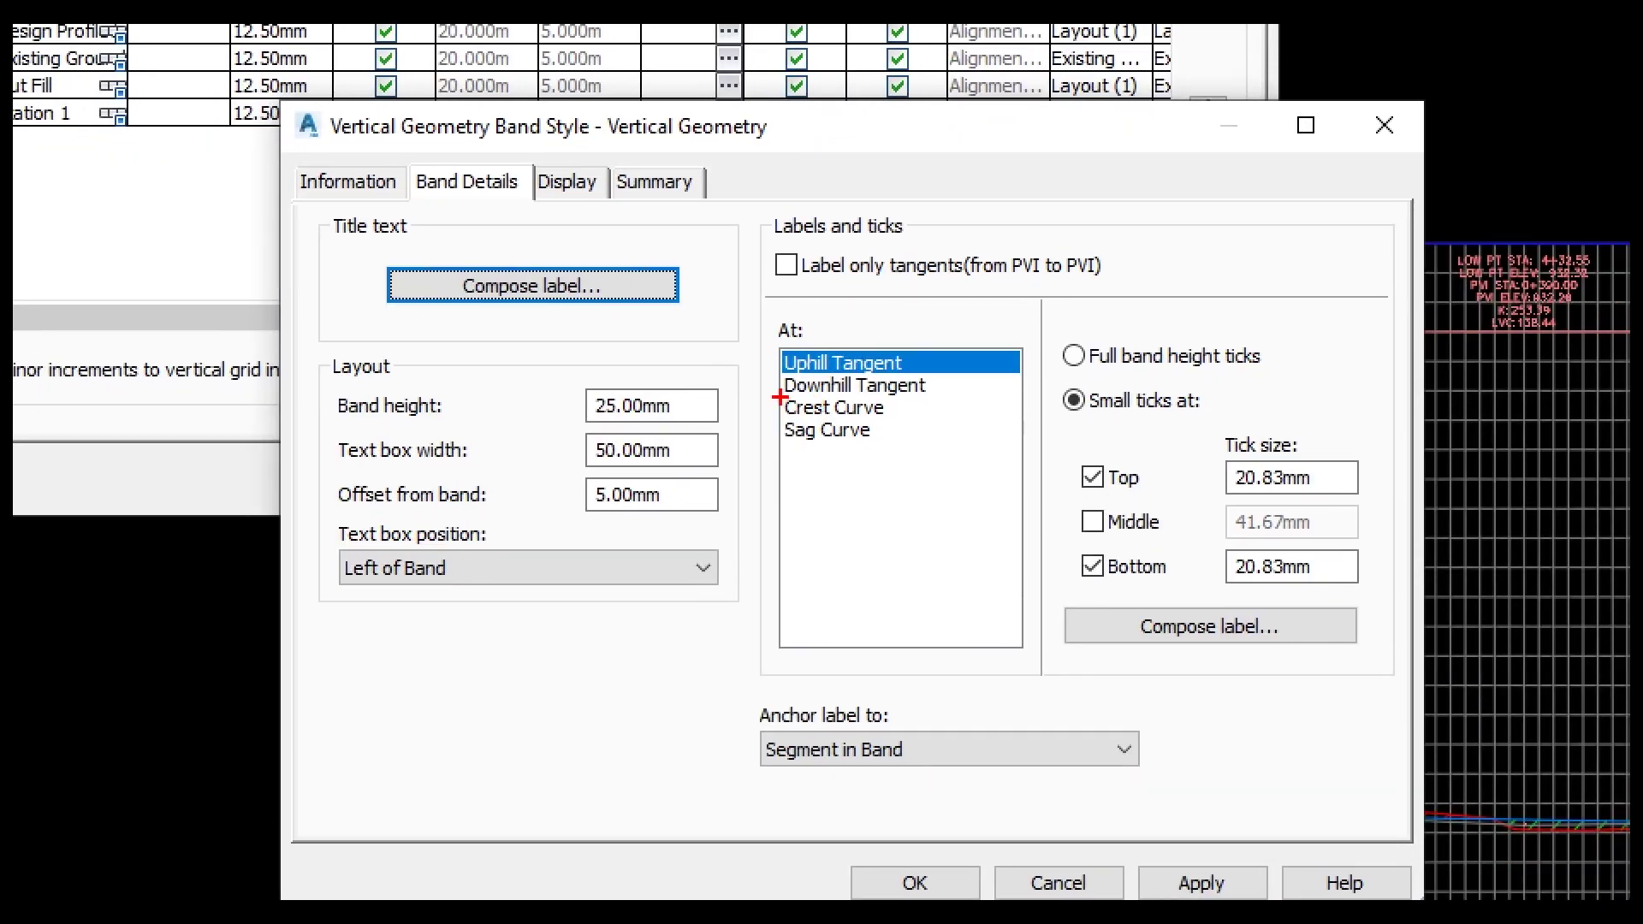
pyautogui.moveTo(805, 401); pyautogui.dragTo(843, 421)
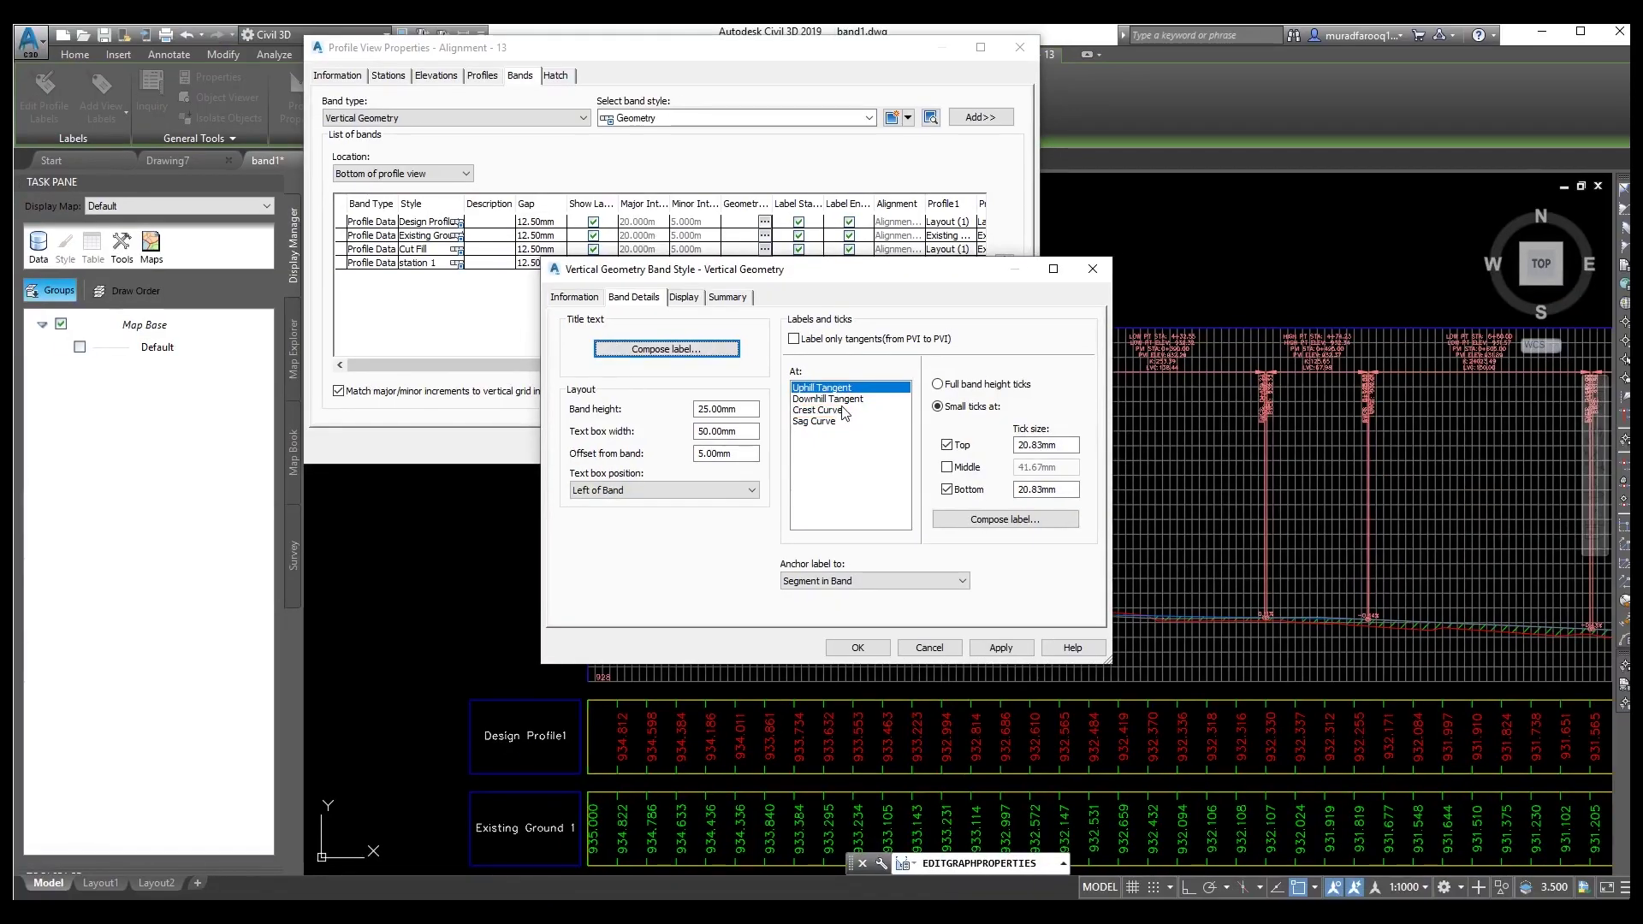
pyautogui.click(884, 408)
pyautogui.click(997, 518)
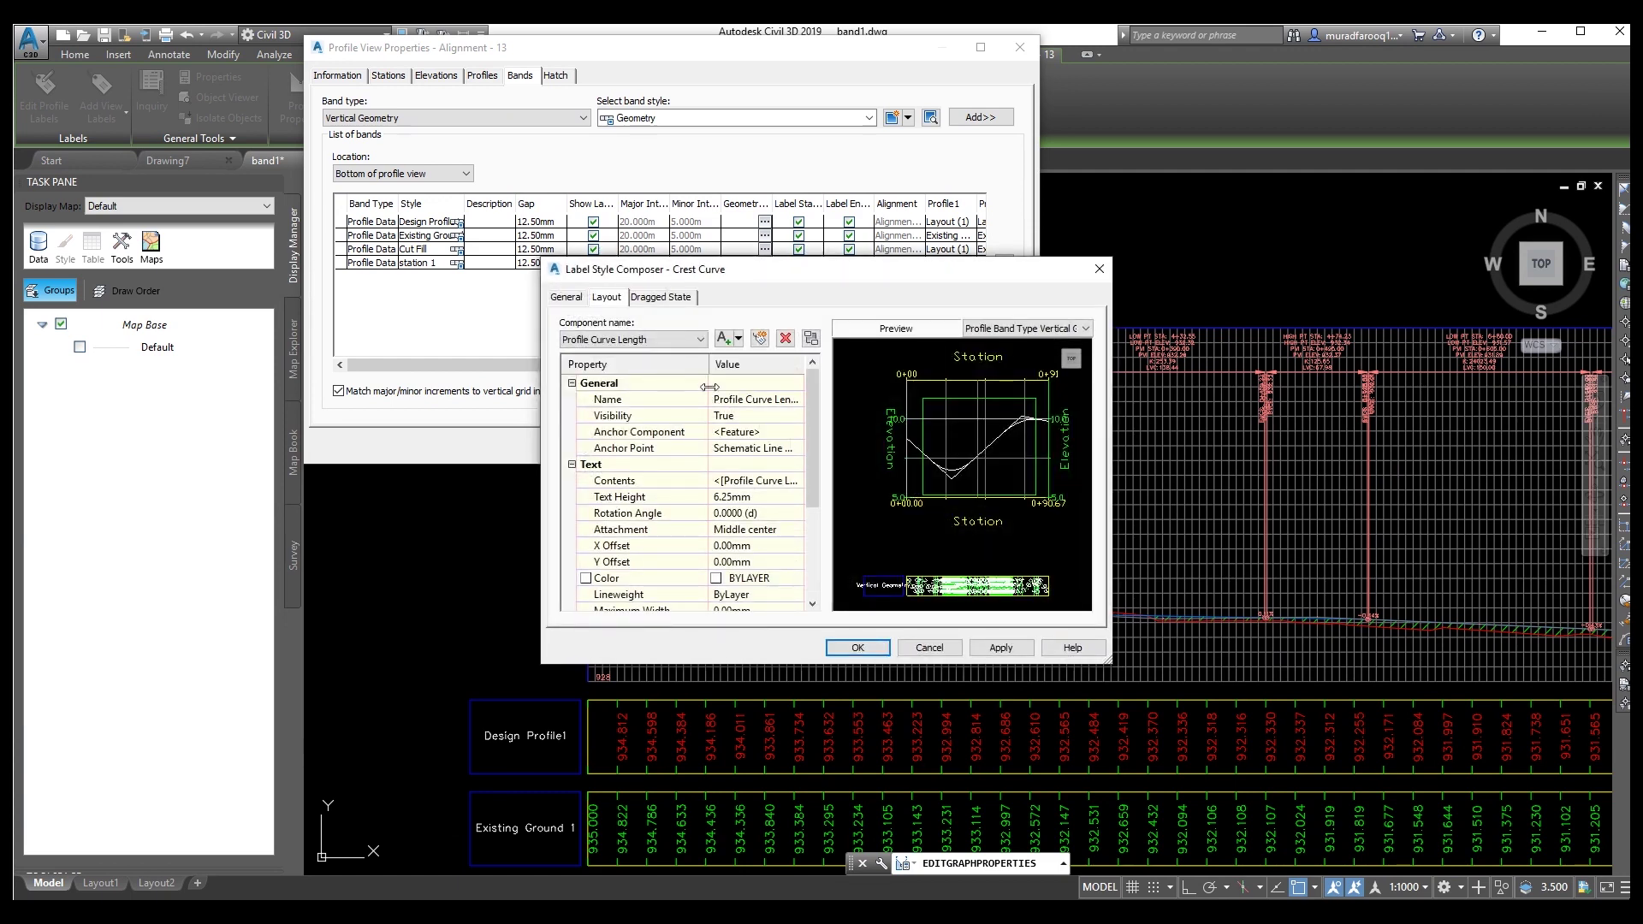
pyautogui.click(763, 403)
pyautogui.write('Vertical Geometry')
# - Set the anchor point of the crest curve label text to Segment Mid - Band Middle
pyautogui.click(793, 448)
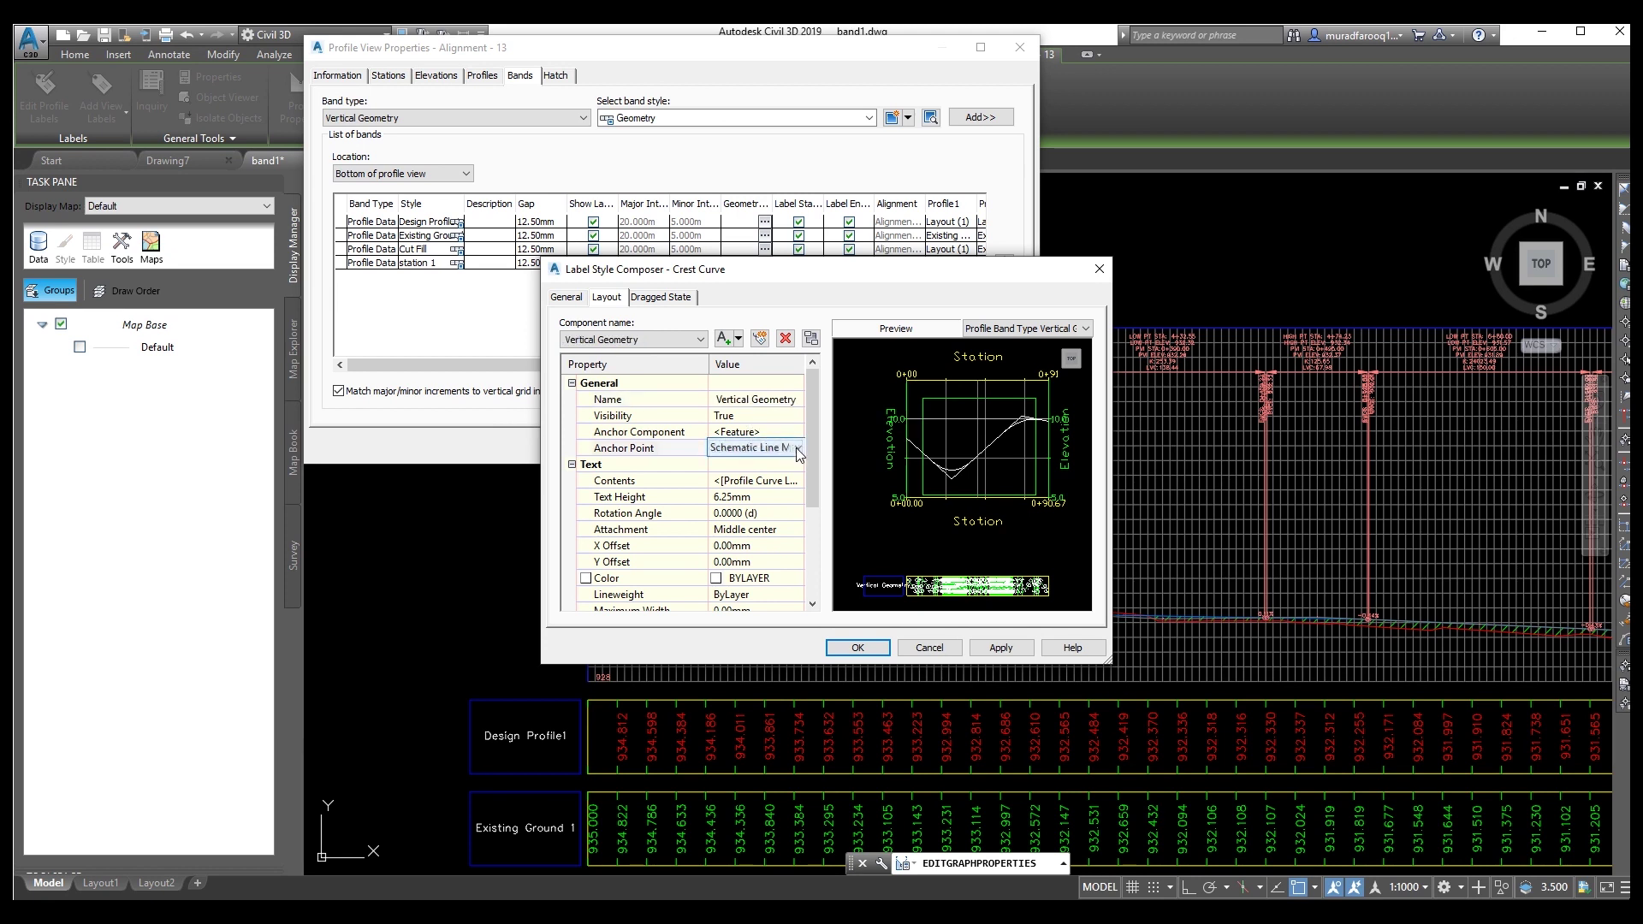
pyautogui.click(798, 448)
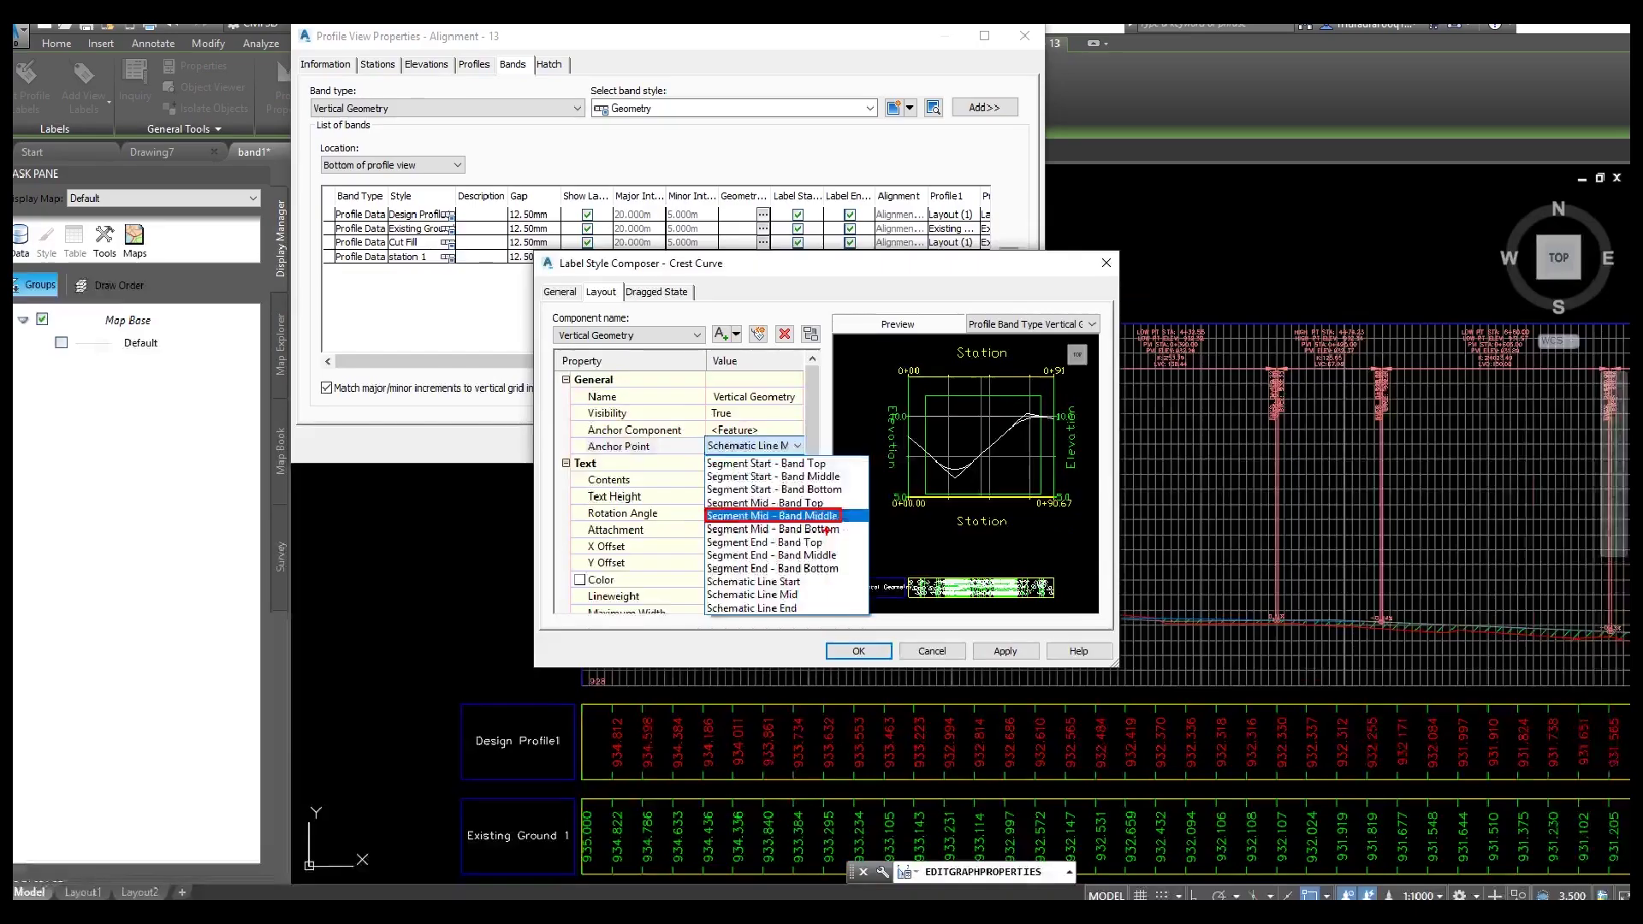
pyautogui.press('Escape')
pyautogui.click(753, 447)
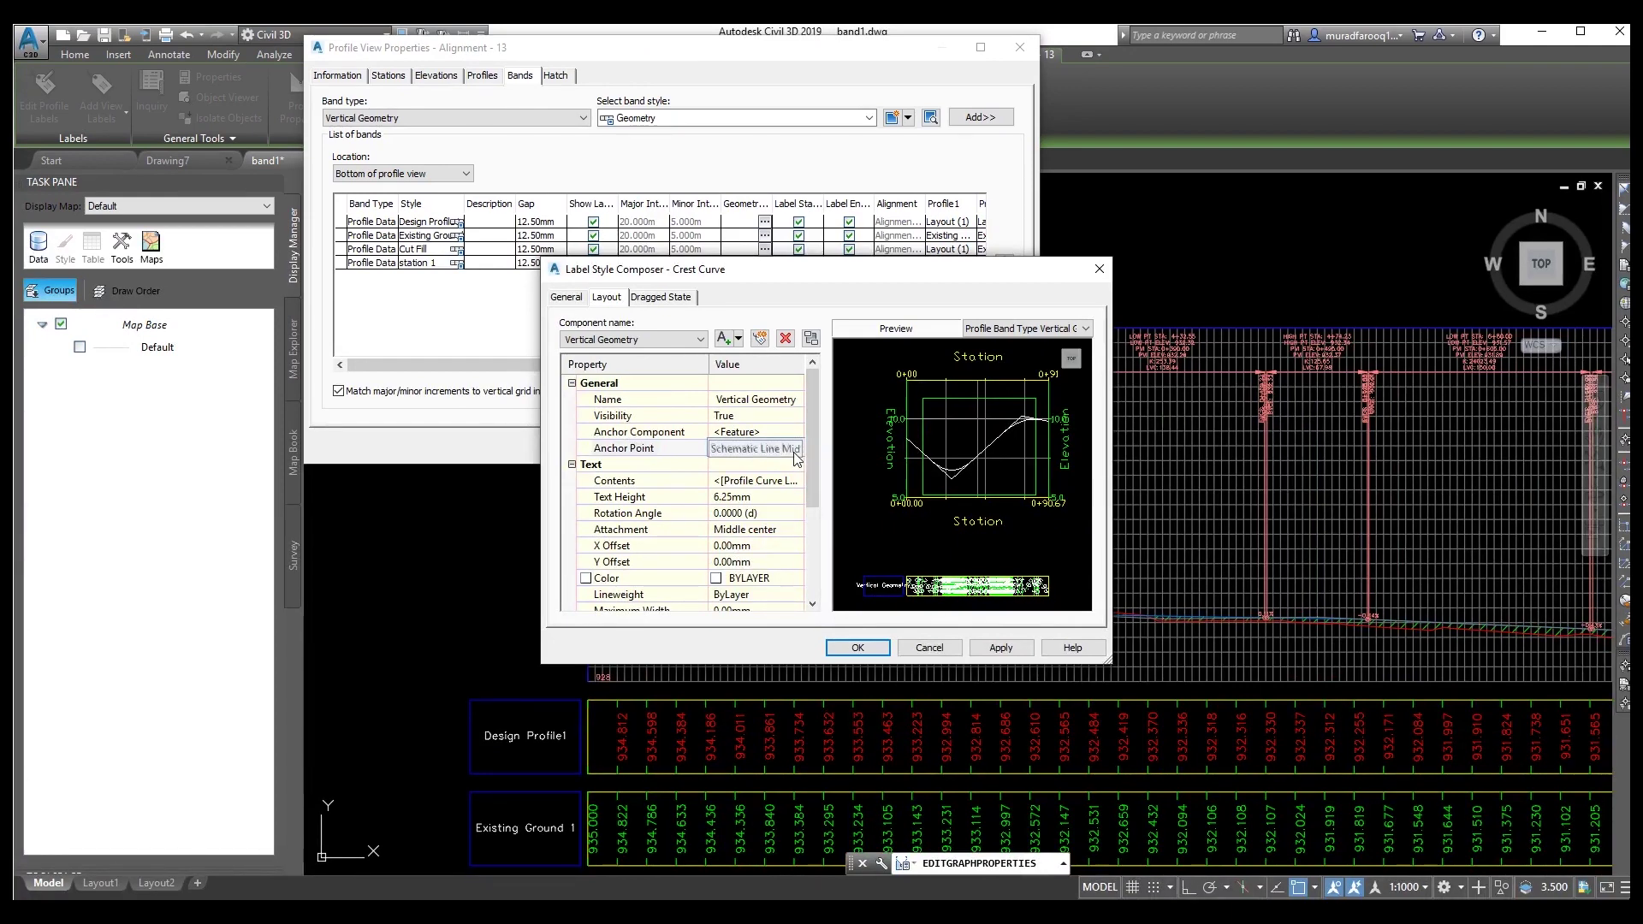
pyautogui.click(797, 447)
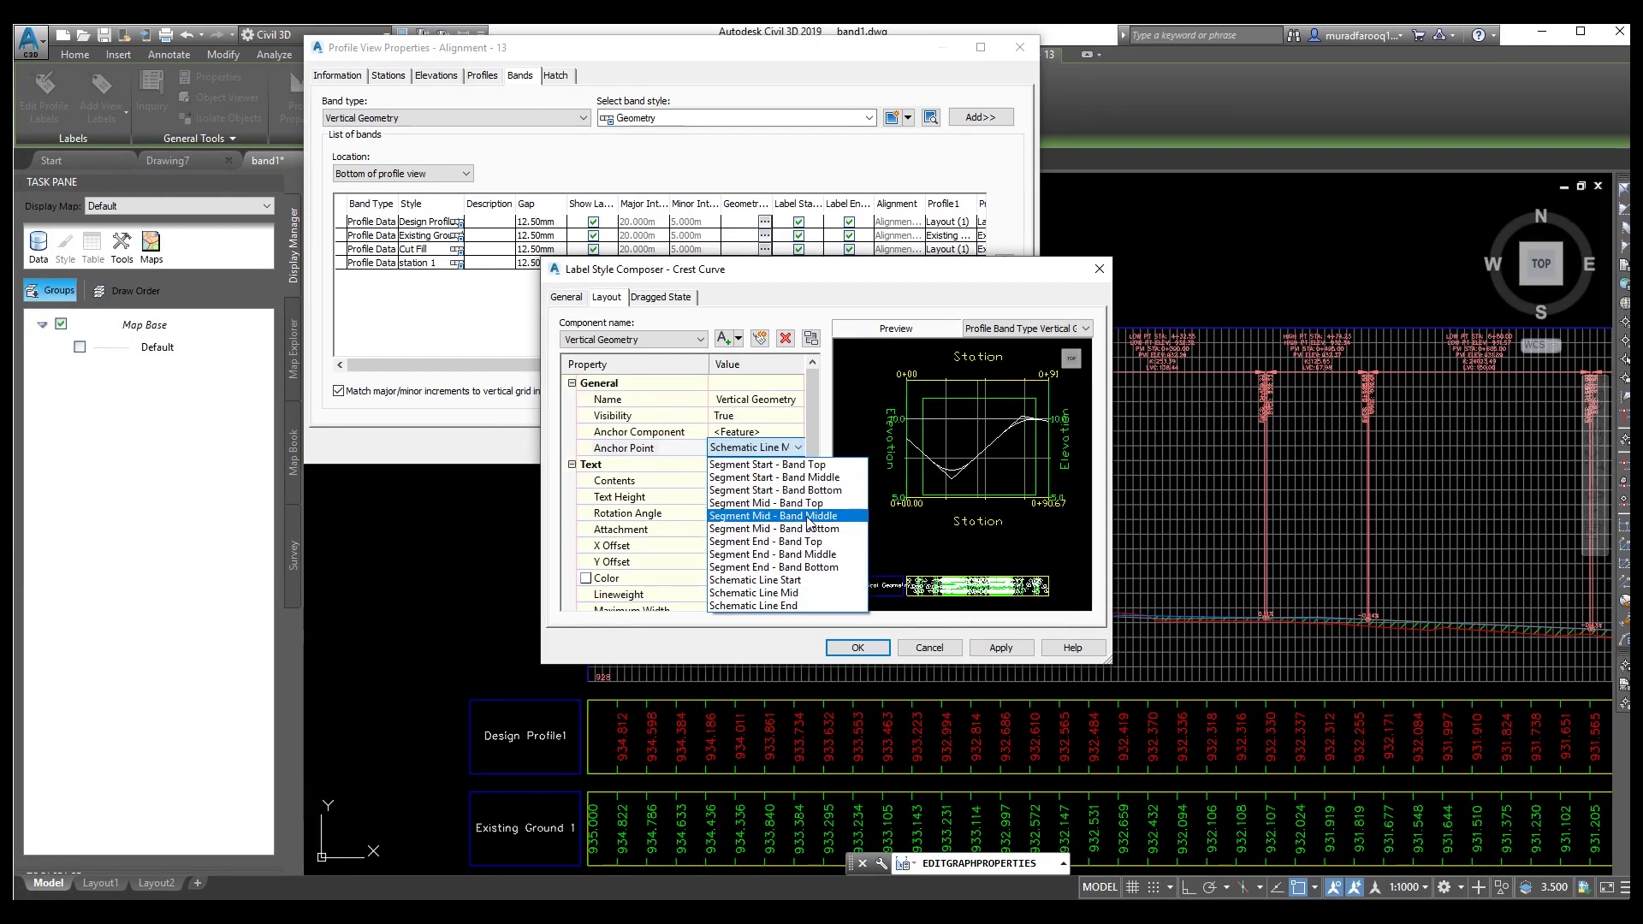
pyautogui.click(809, 516)
# - Replace the existing expression in the crest curve label's text contents with the prefix "L="
pyautogui.click(774, 480)
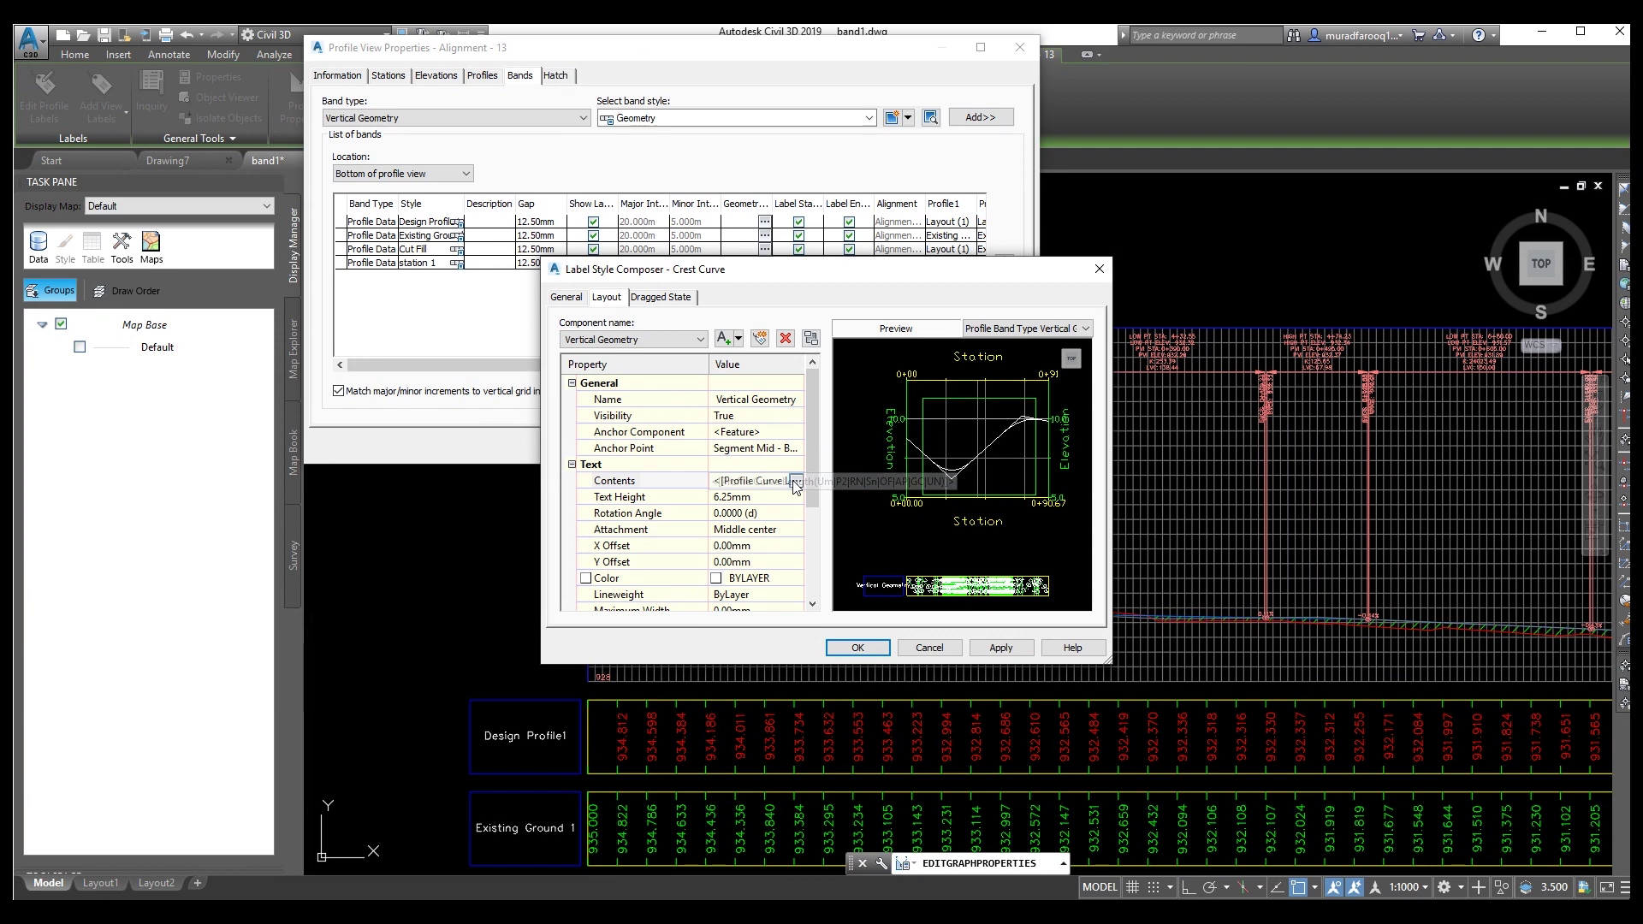
pyautogui.click(793, 480)
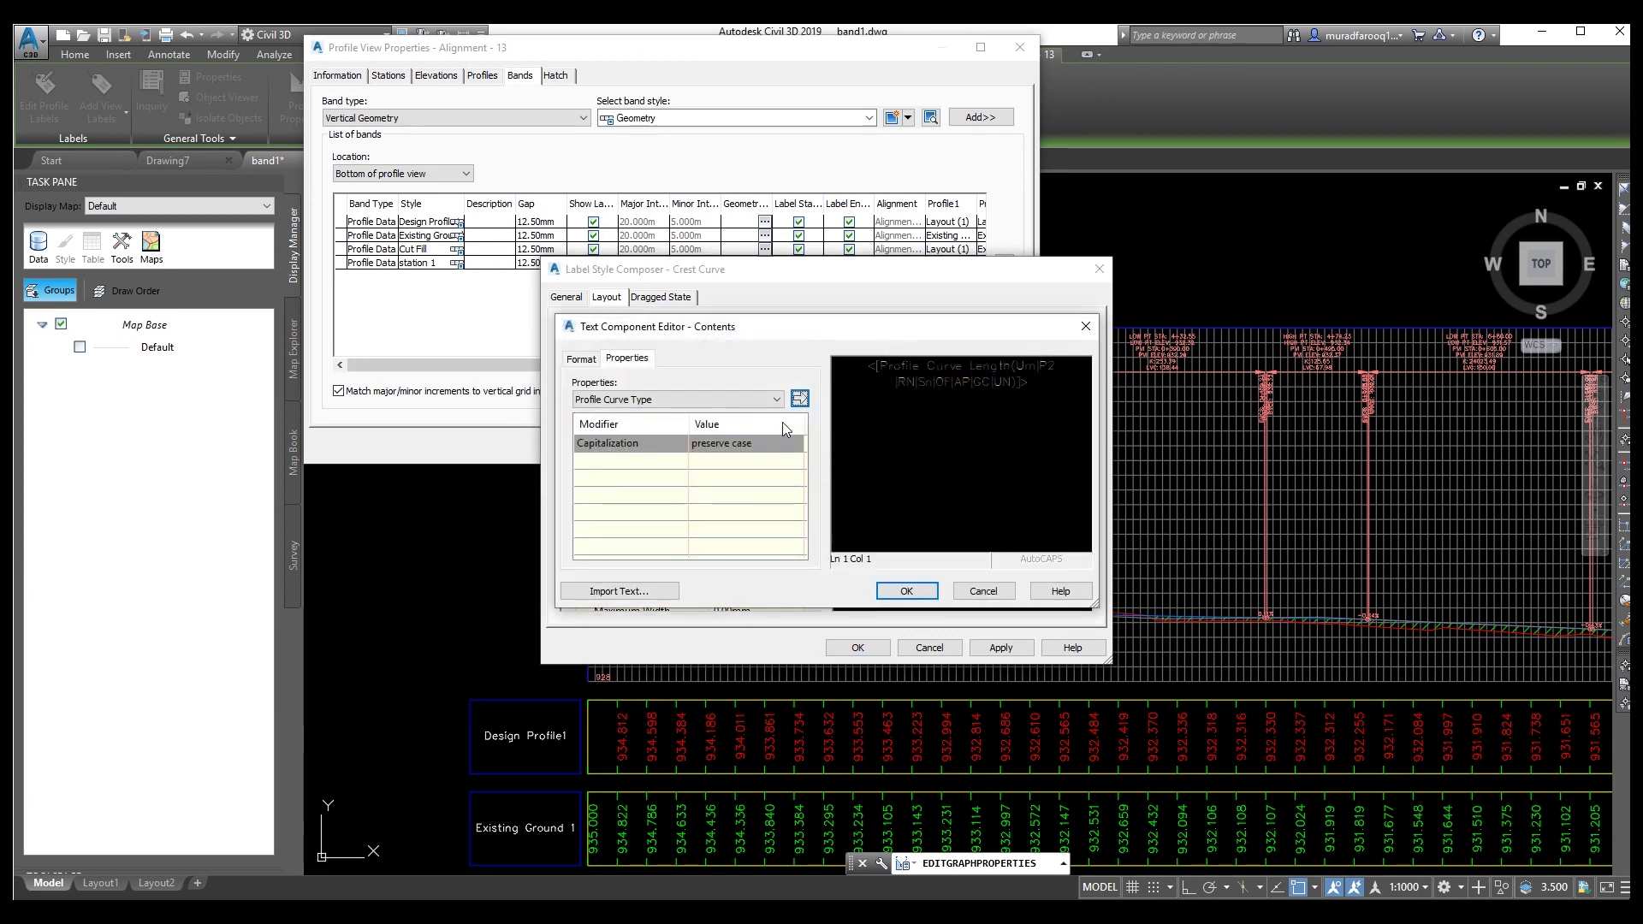
pyautogui.click(1020, 387)
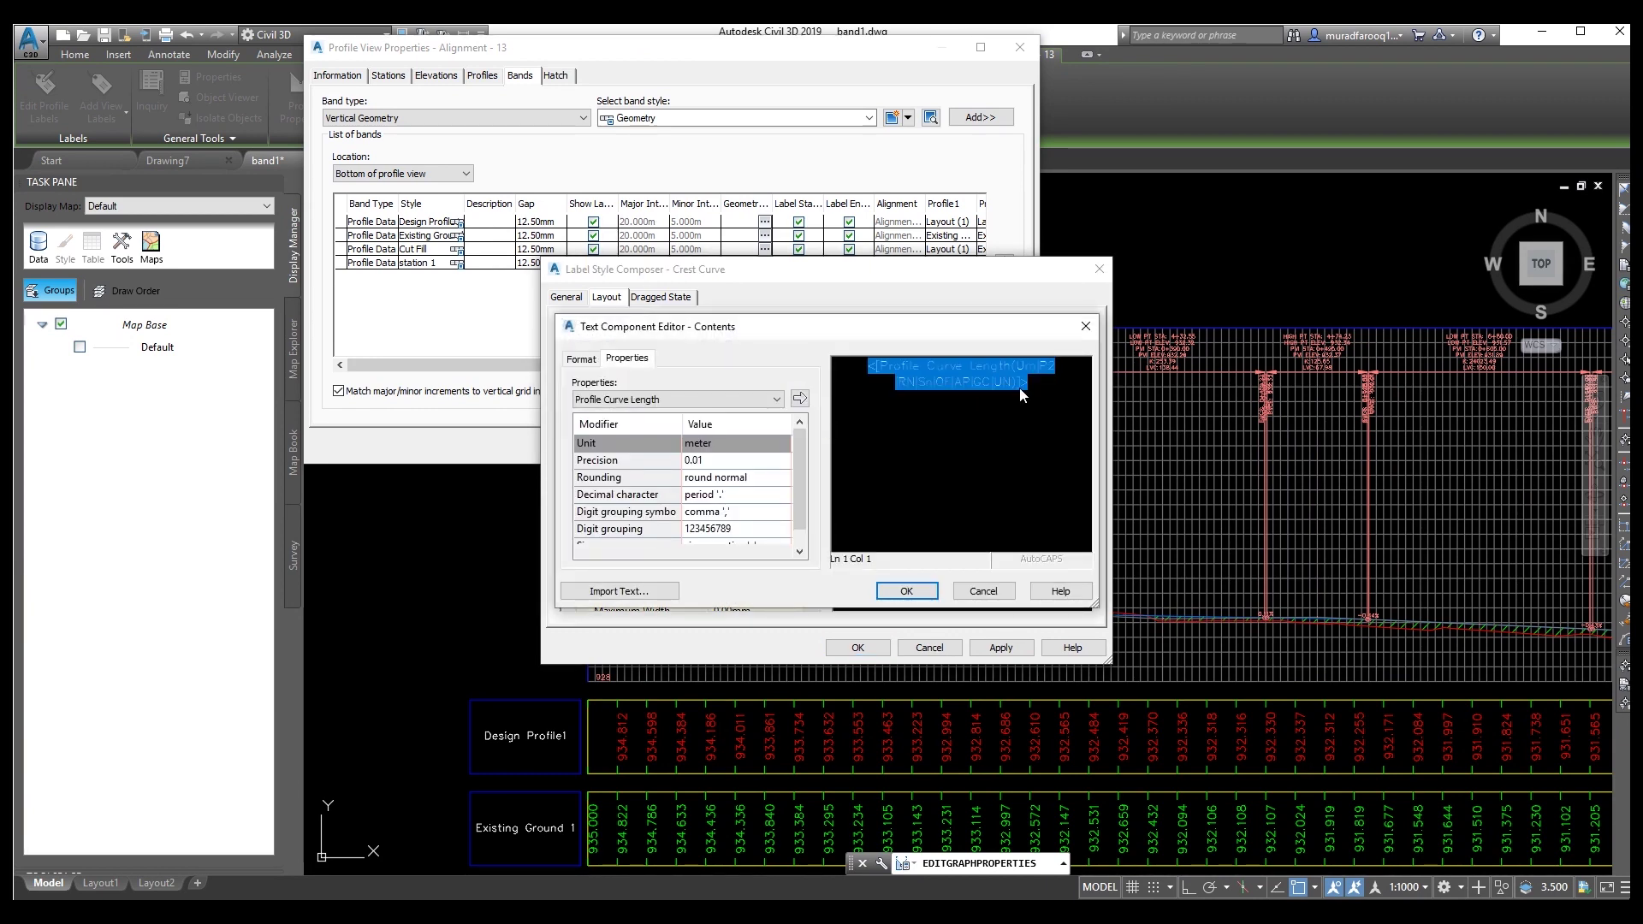
pyautogui.press('Delete')
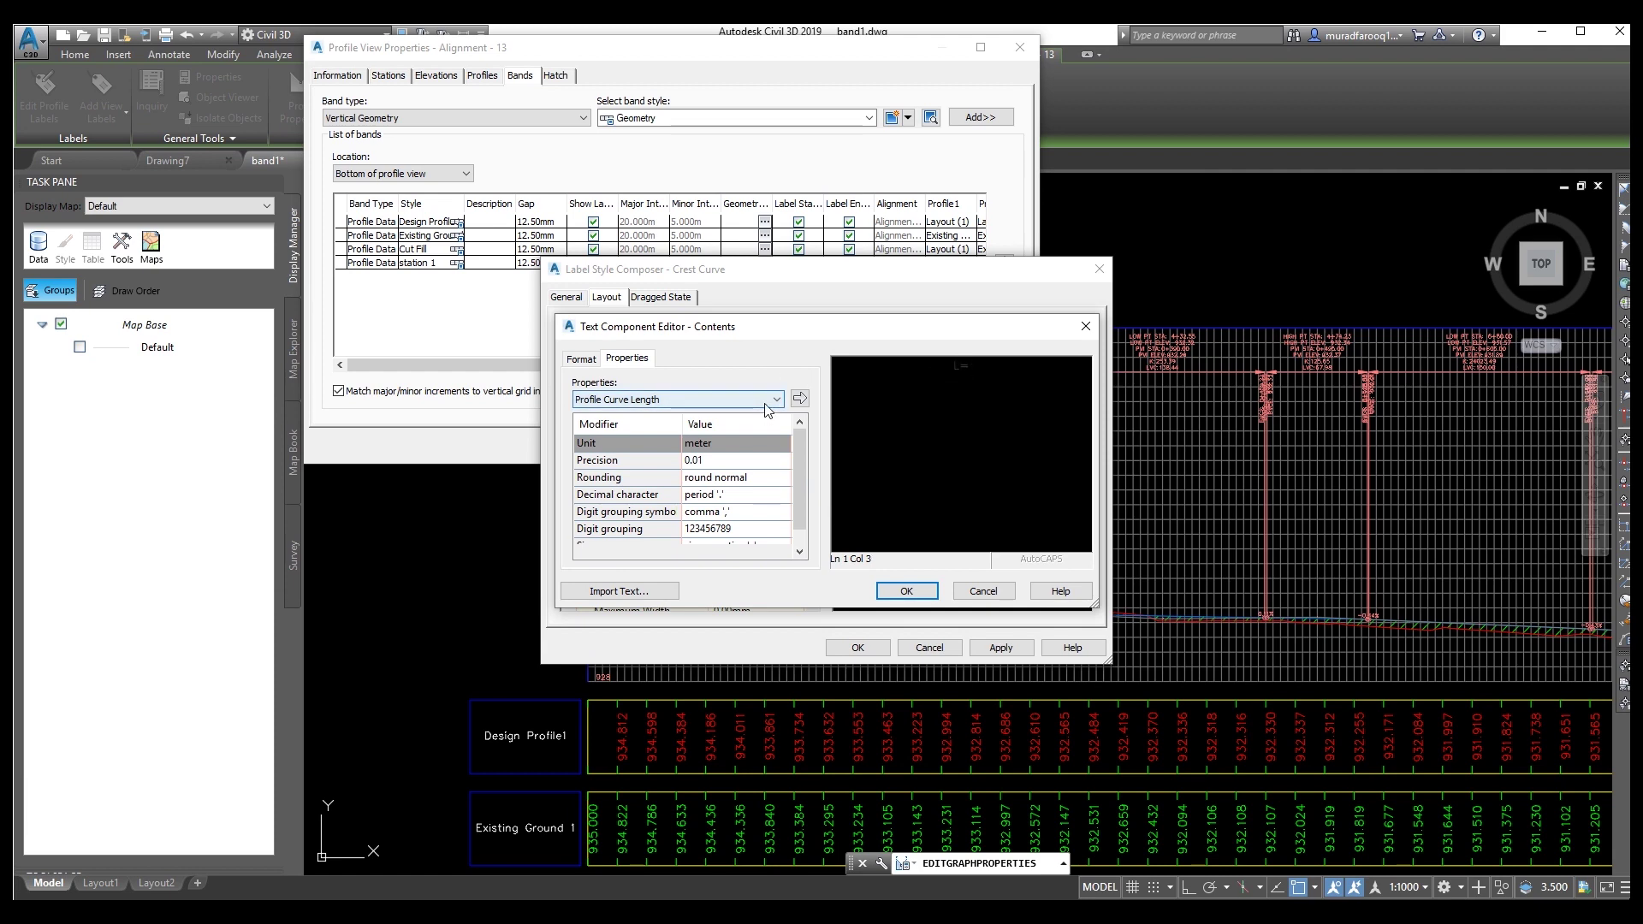
# - Review the properties available for the crest curve label text, including Profile Curve Type, Profile Curve Length and K Value
pyautogui.click(767, 400)
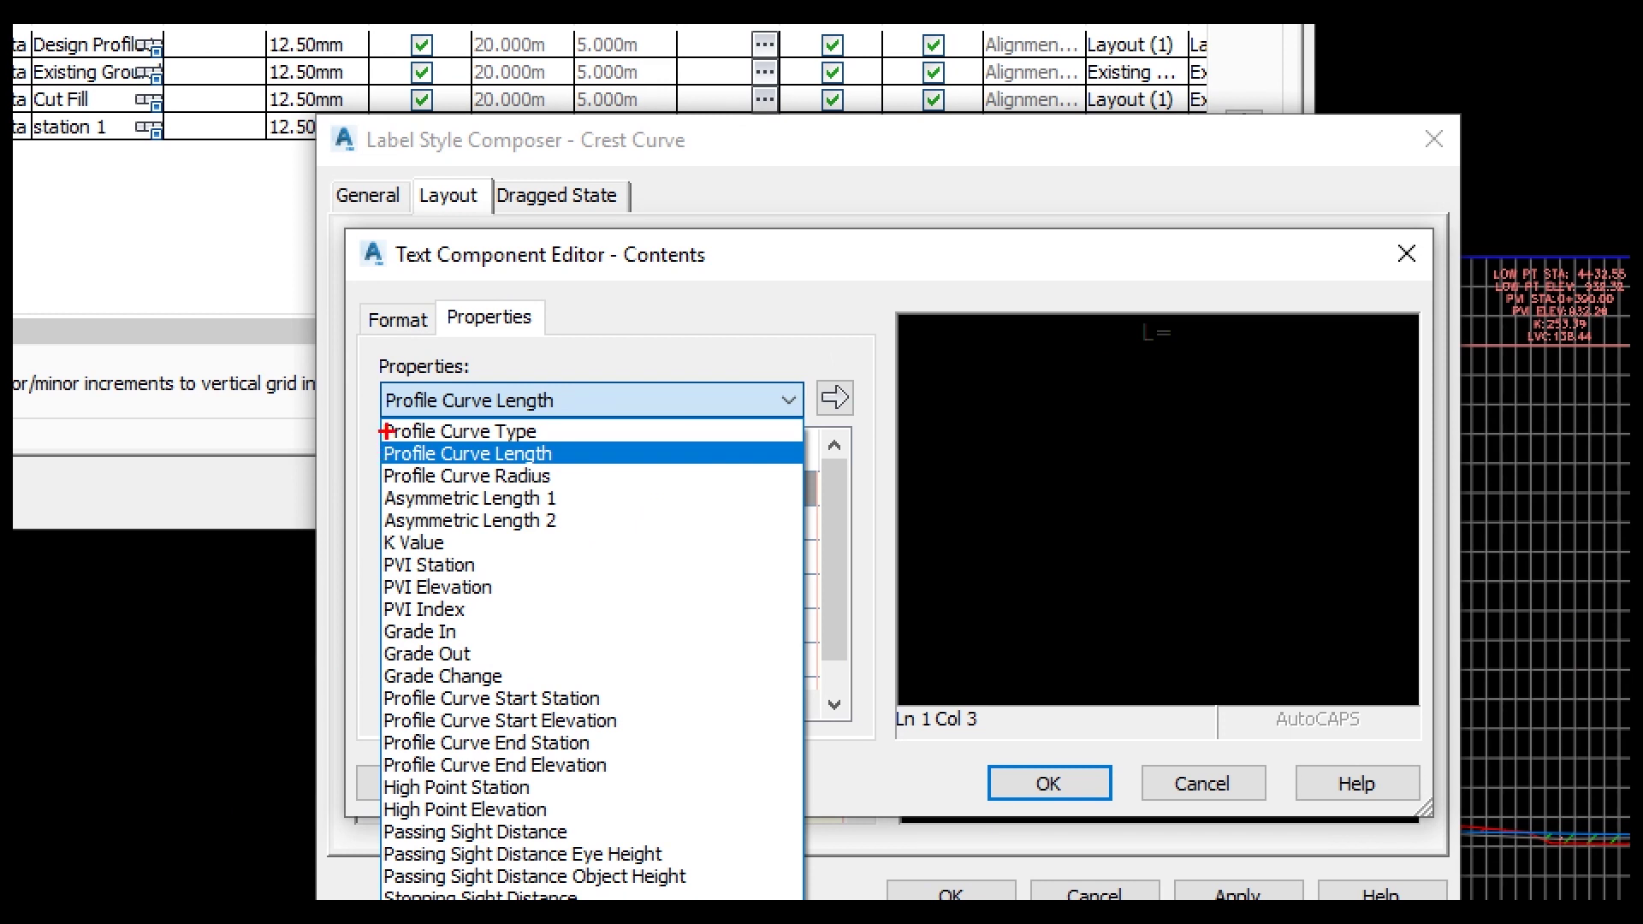
pyautogui.click(786, 400)
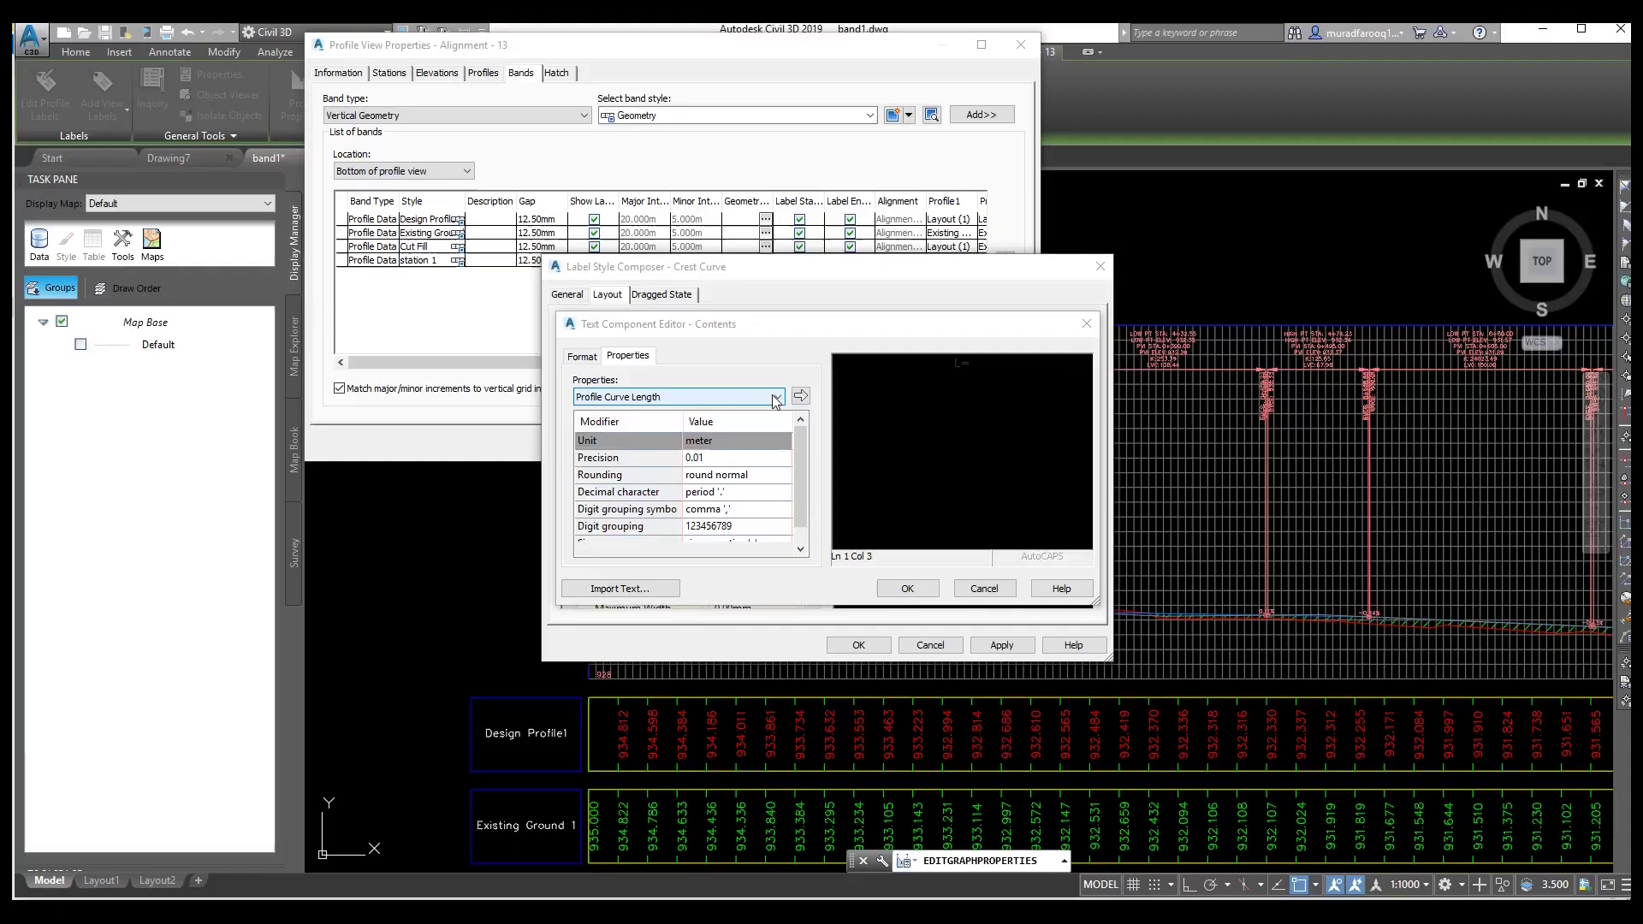
pyautogui.click(776, 399)
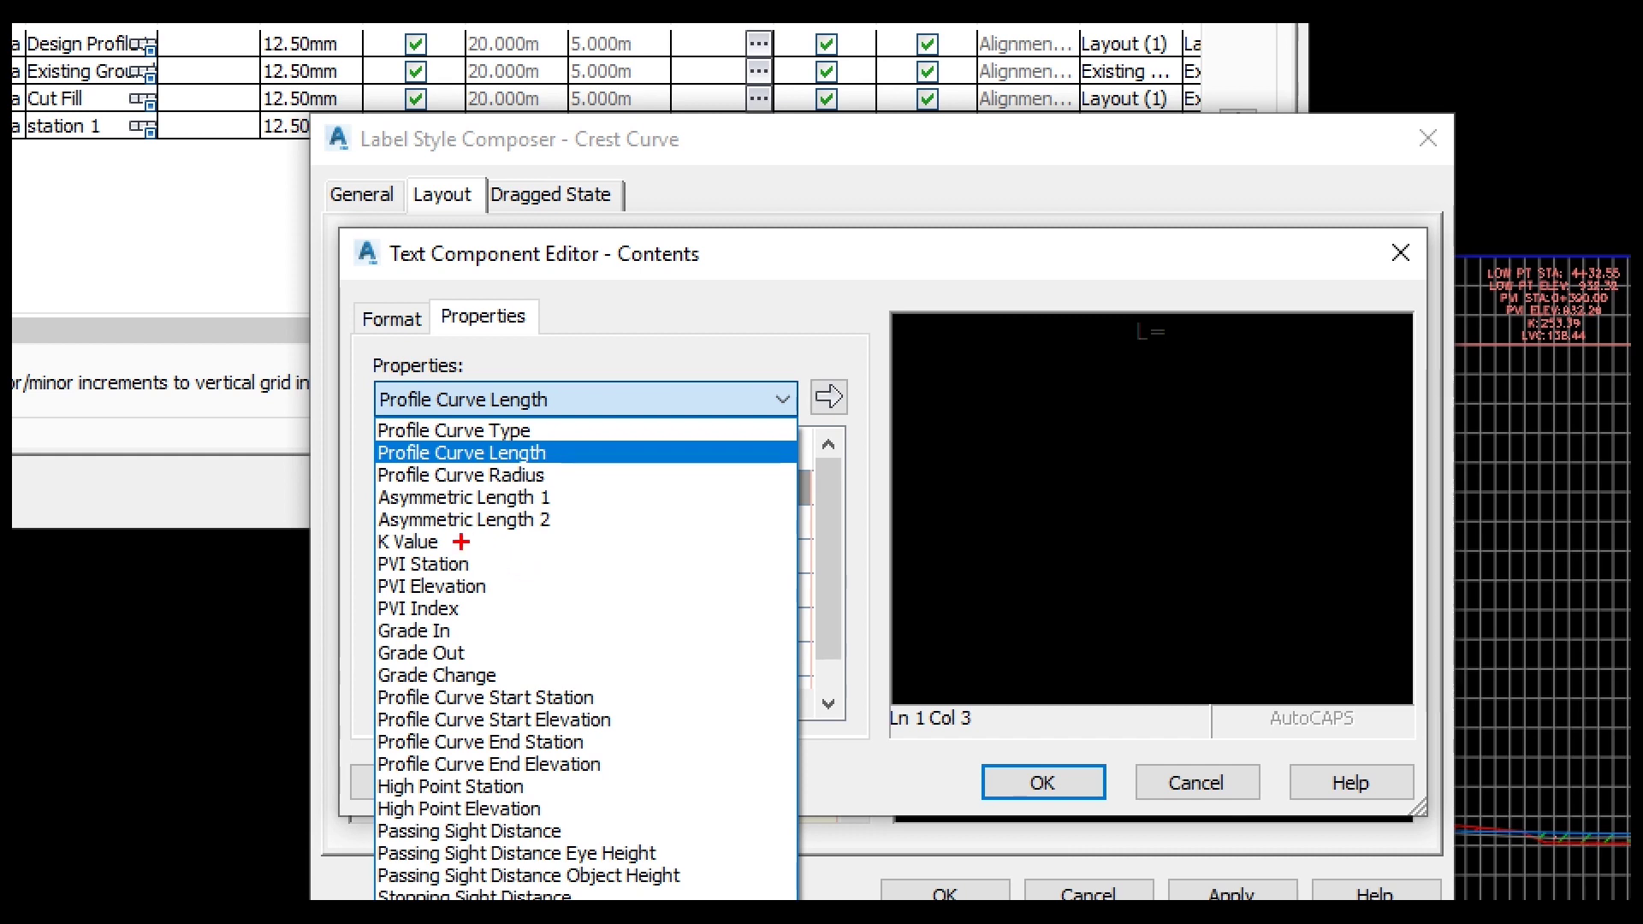
pyautogui.moveTo(460, 543); pyautogui.dragTo(518, 541)
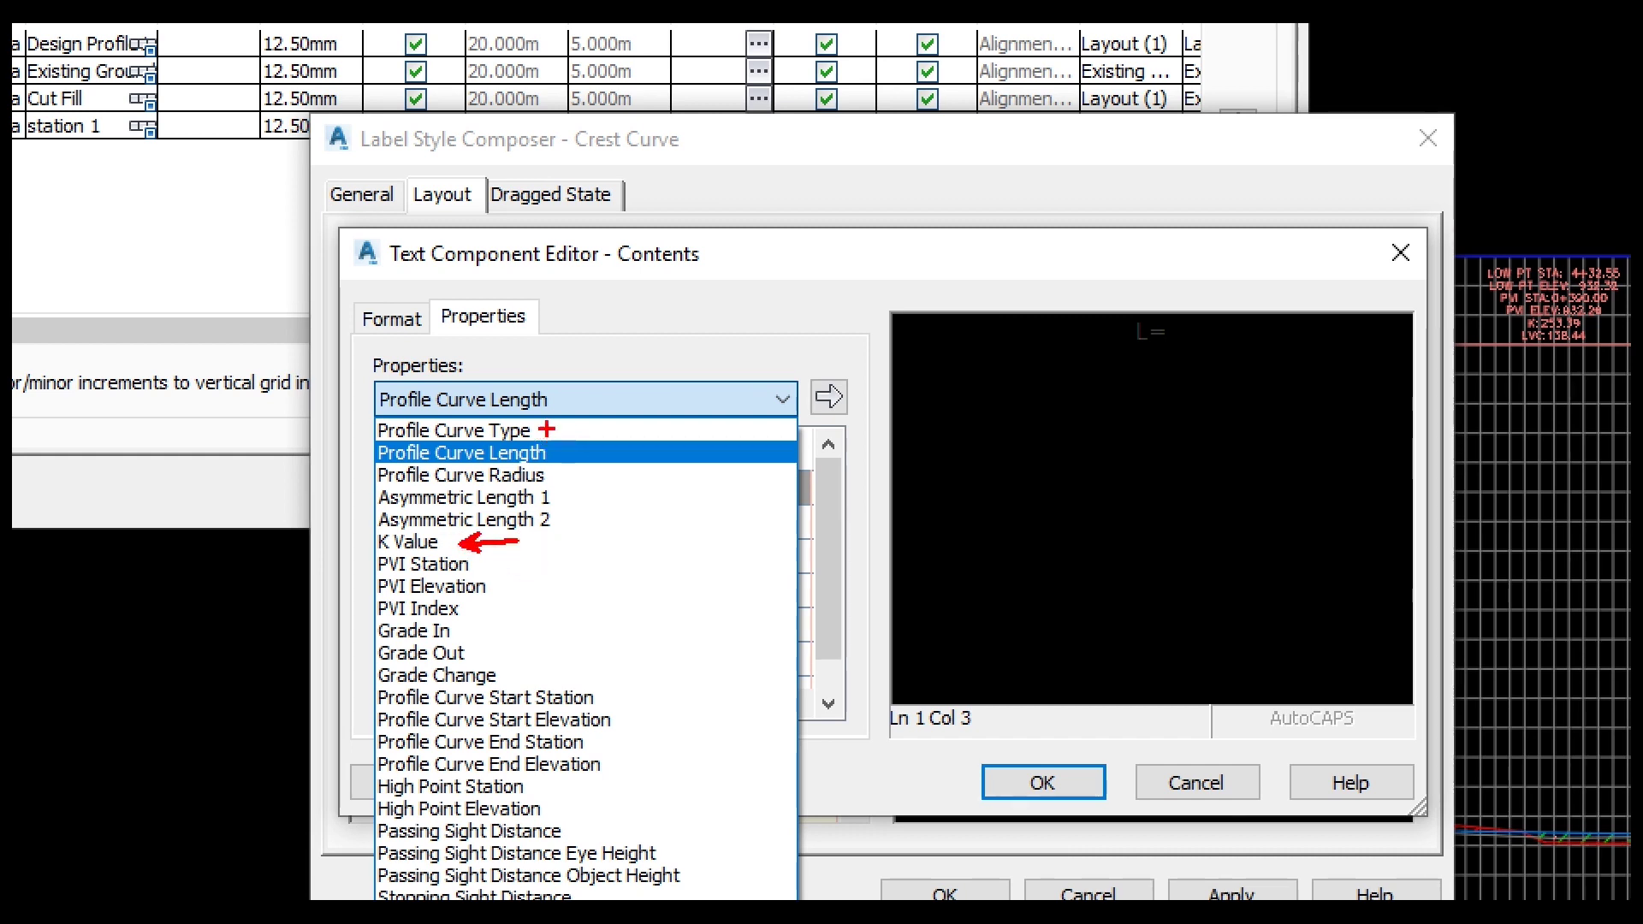
pyautogui.moveTo(545, 429); pyautogui.dragTo(590, 431)
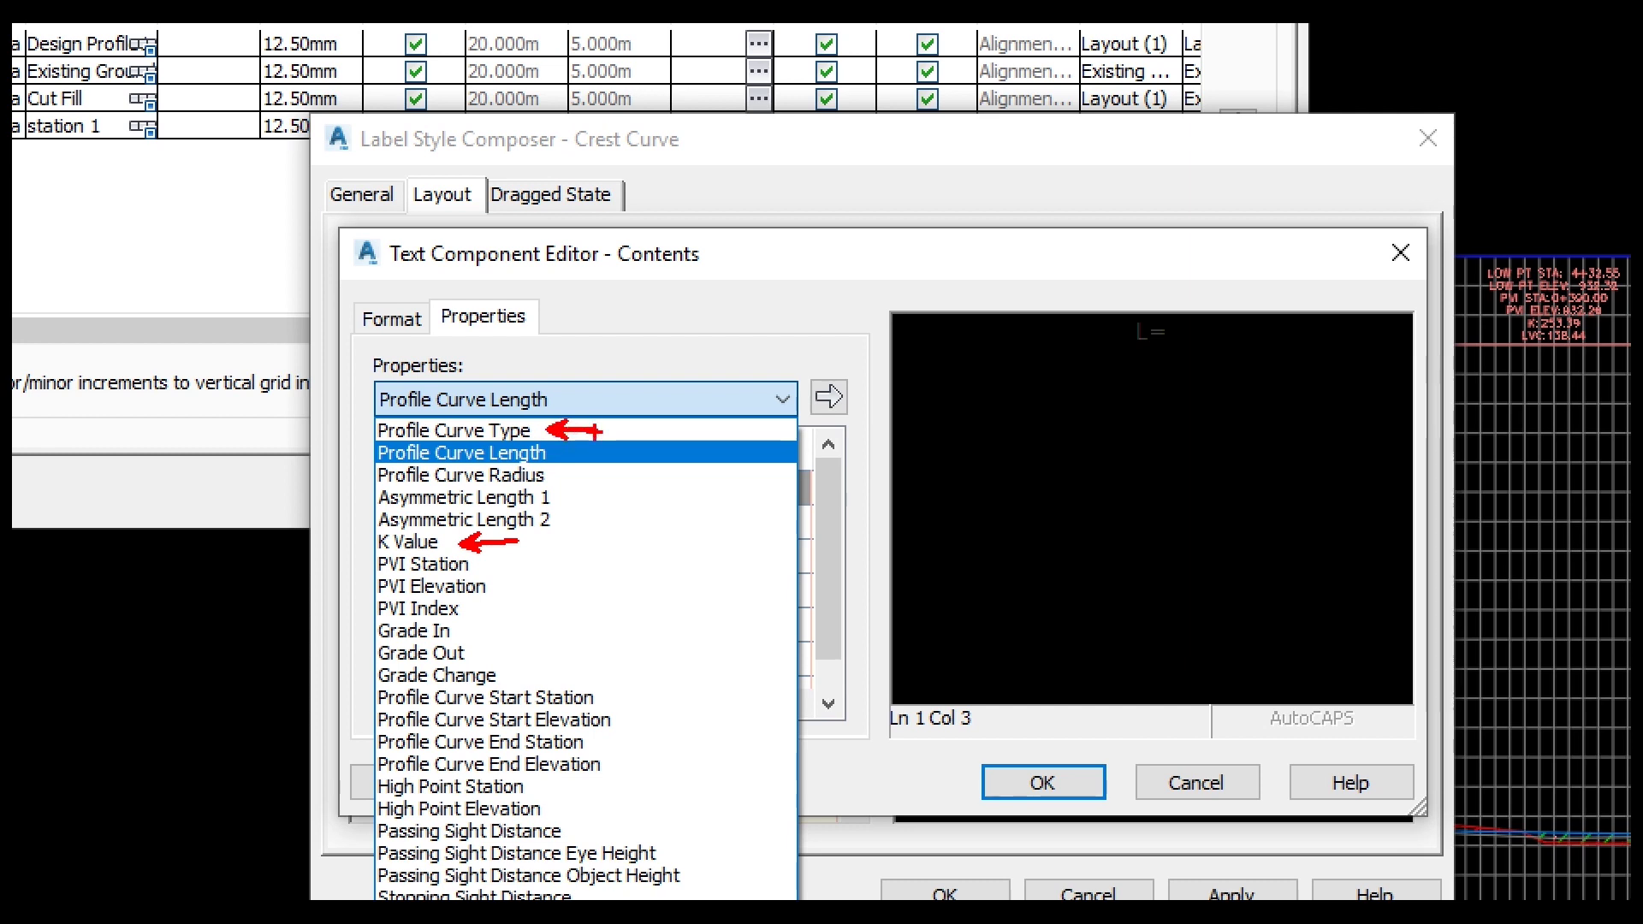
pyautogui.press('g')
pyautogui.moveTo(560, 452); pyautogui.dragTo(587, 453)
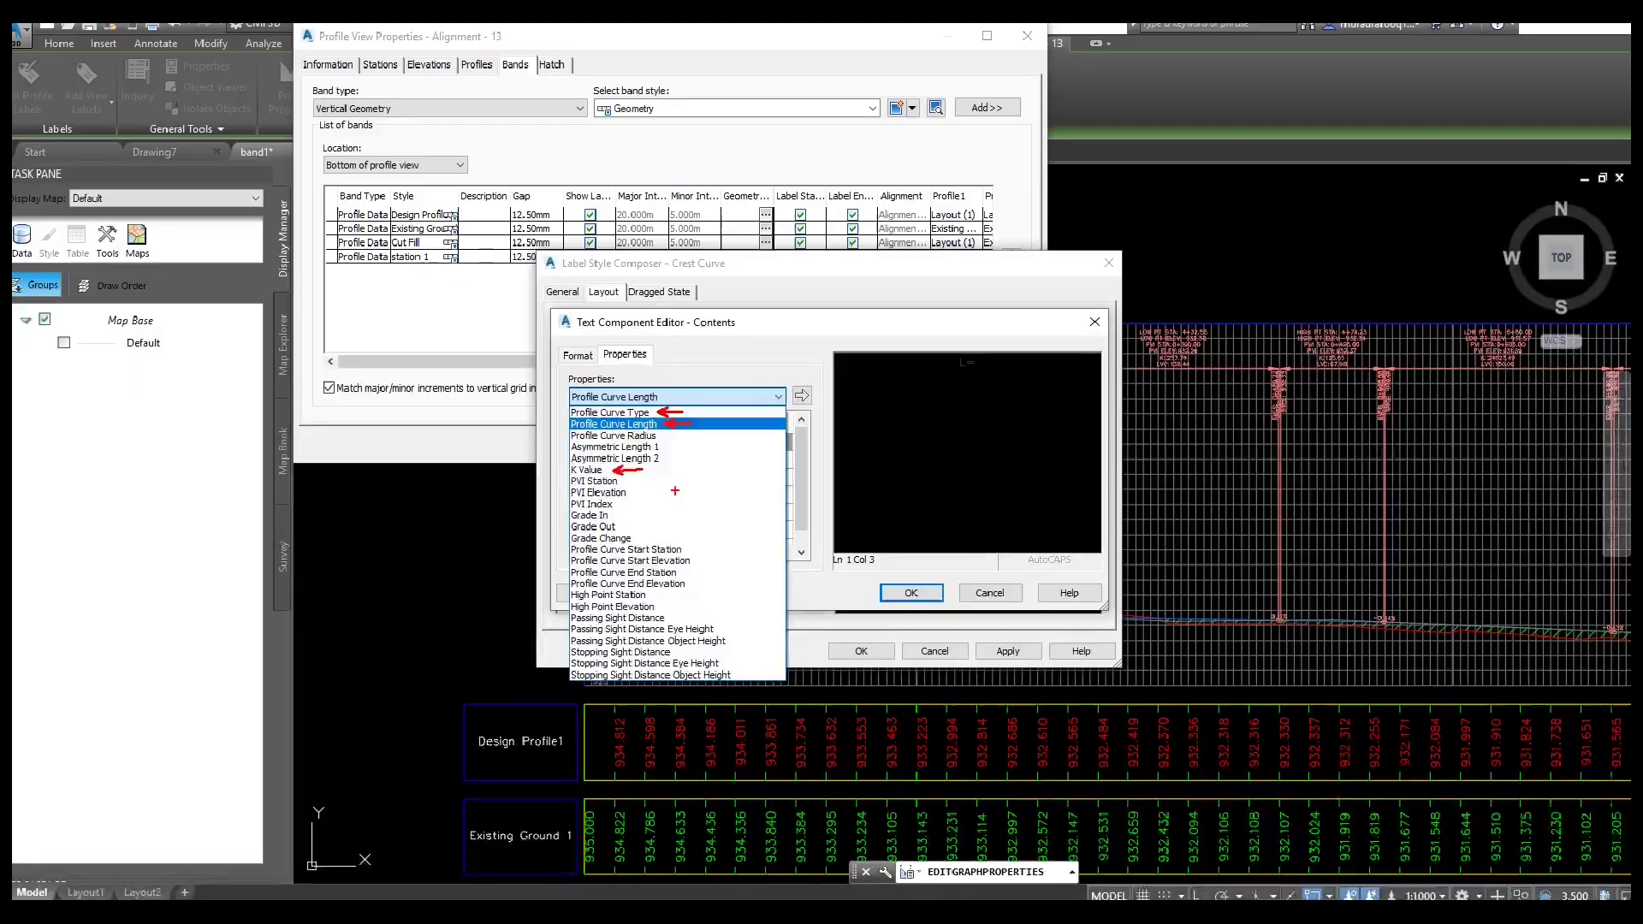
pyautogui.press('Escape')
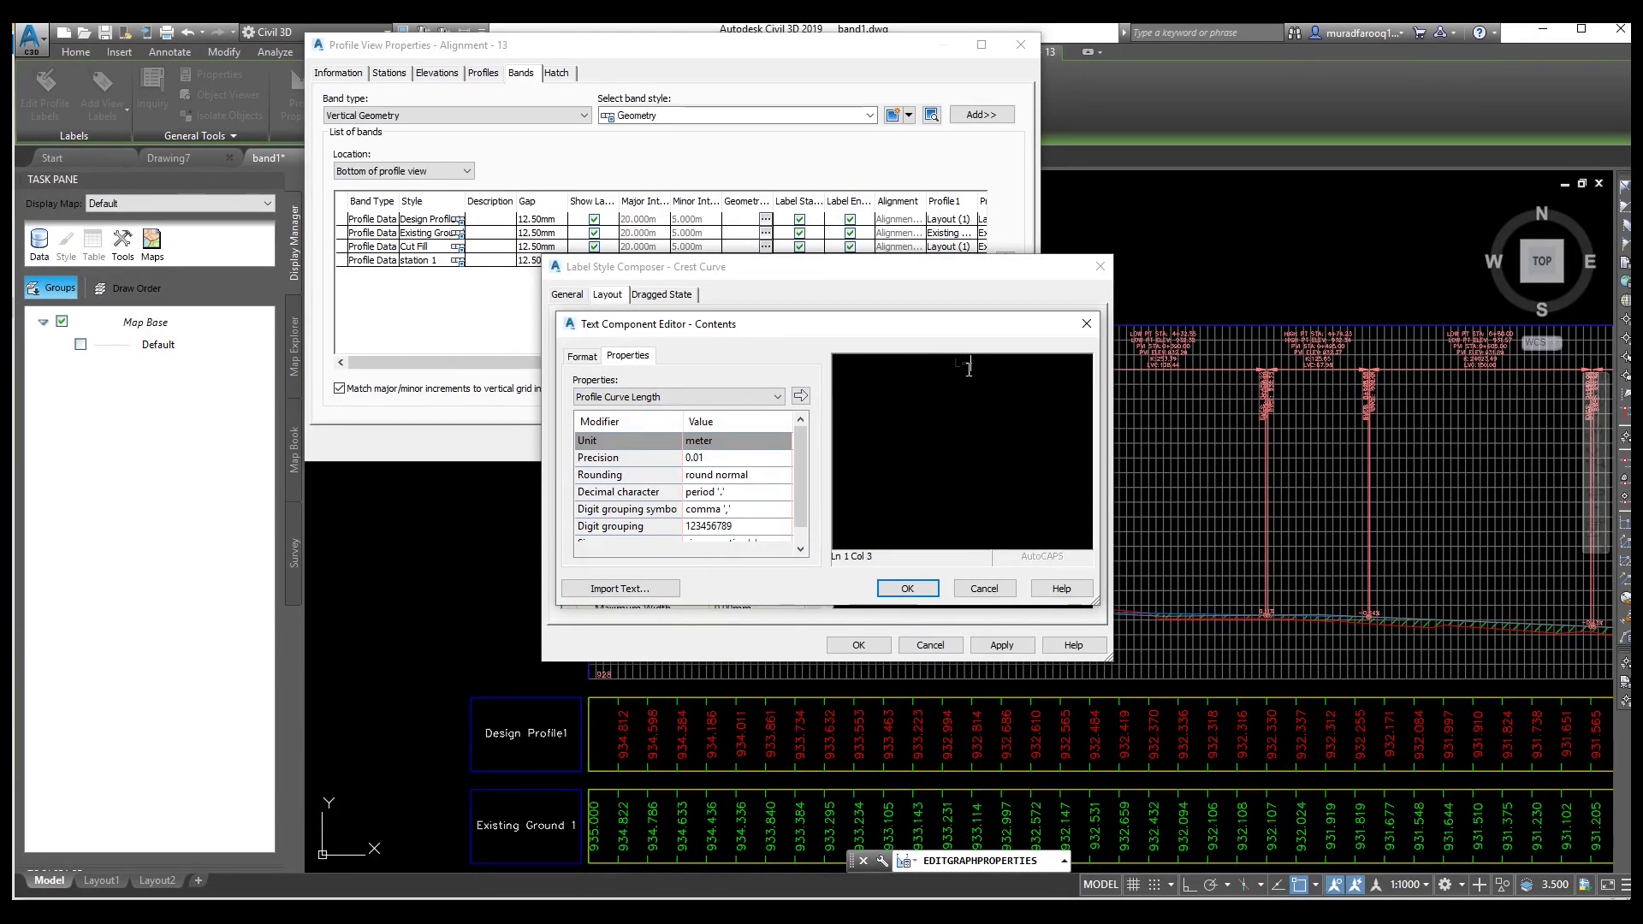
# - Insert the Profile Curve Length property in metres with 0.01 precision after "L=" and add the suffix "m"
pyautogui.click(708, 397)
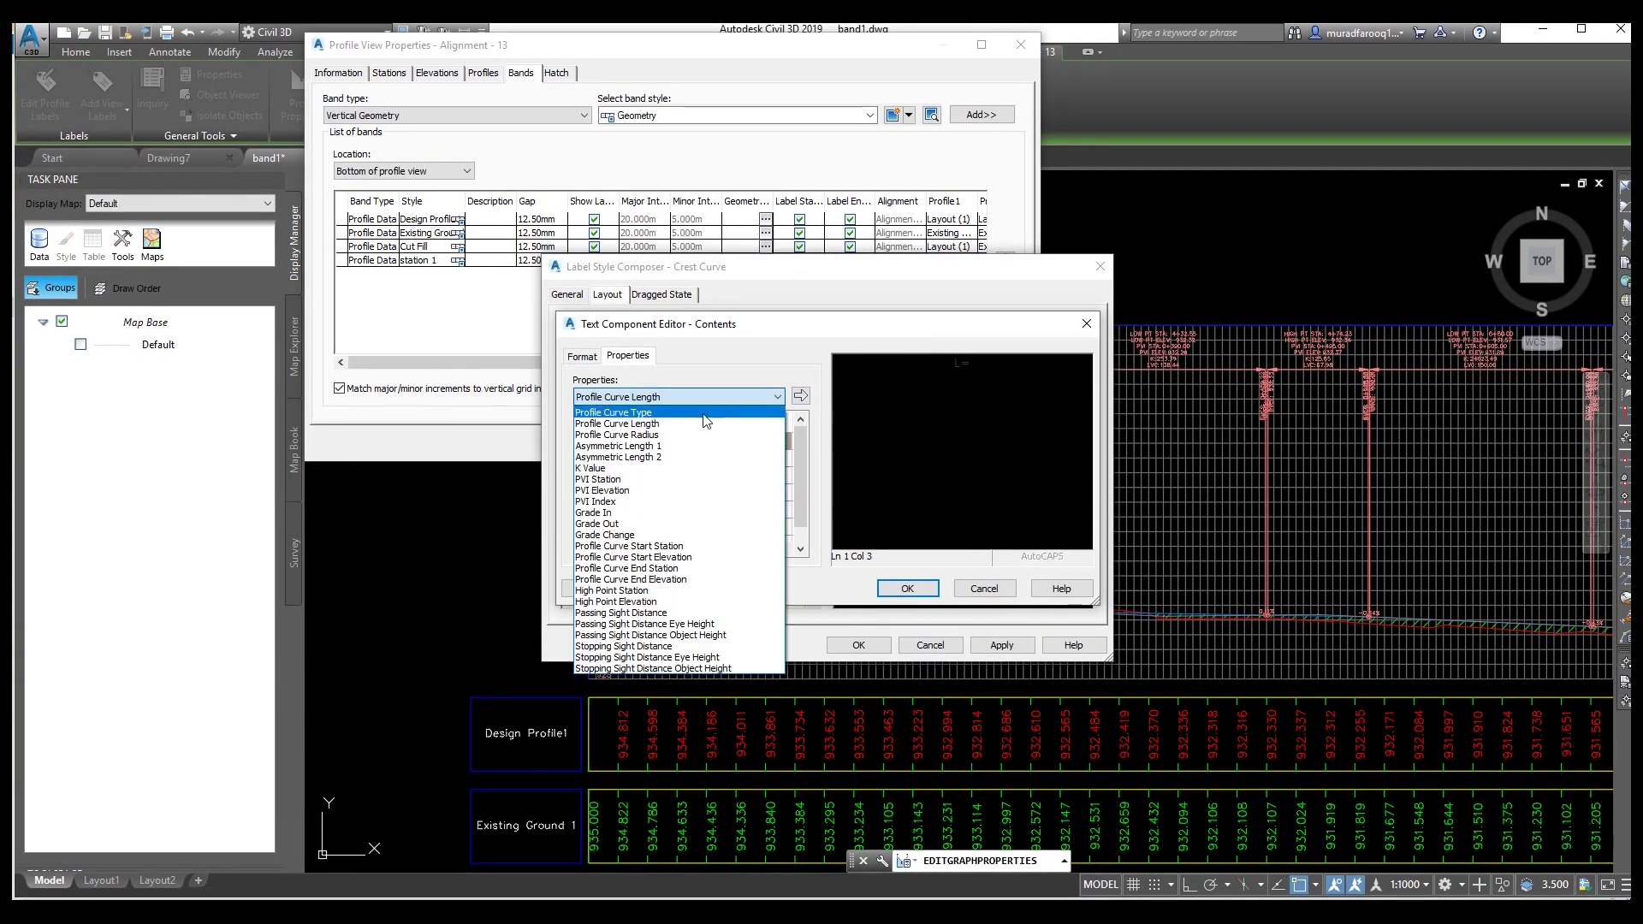
pyautogui.click(656, 425)
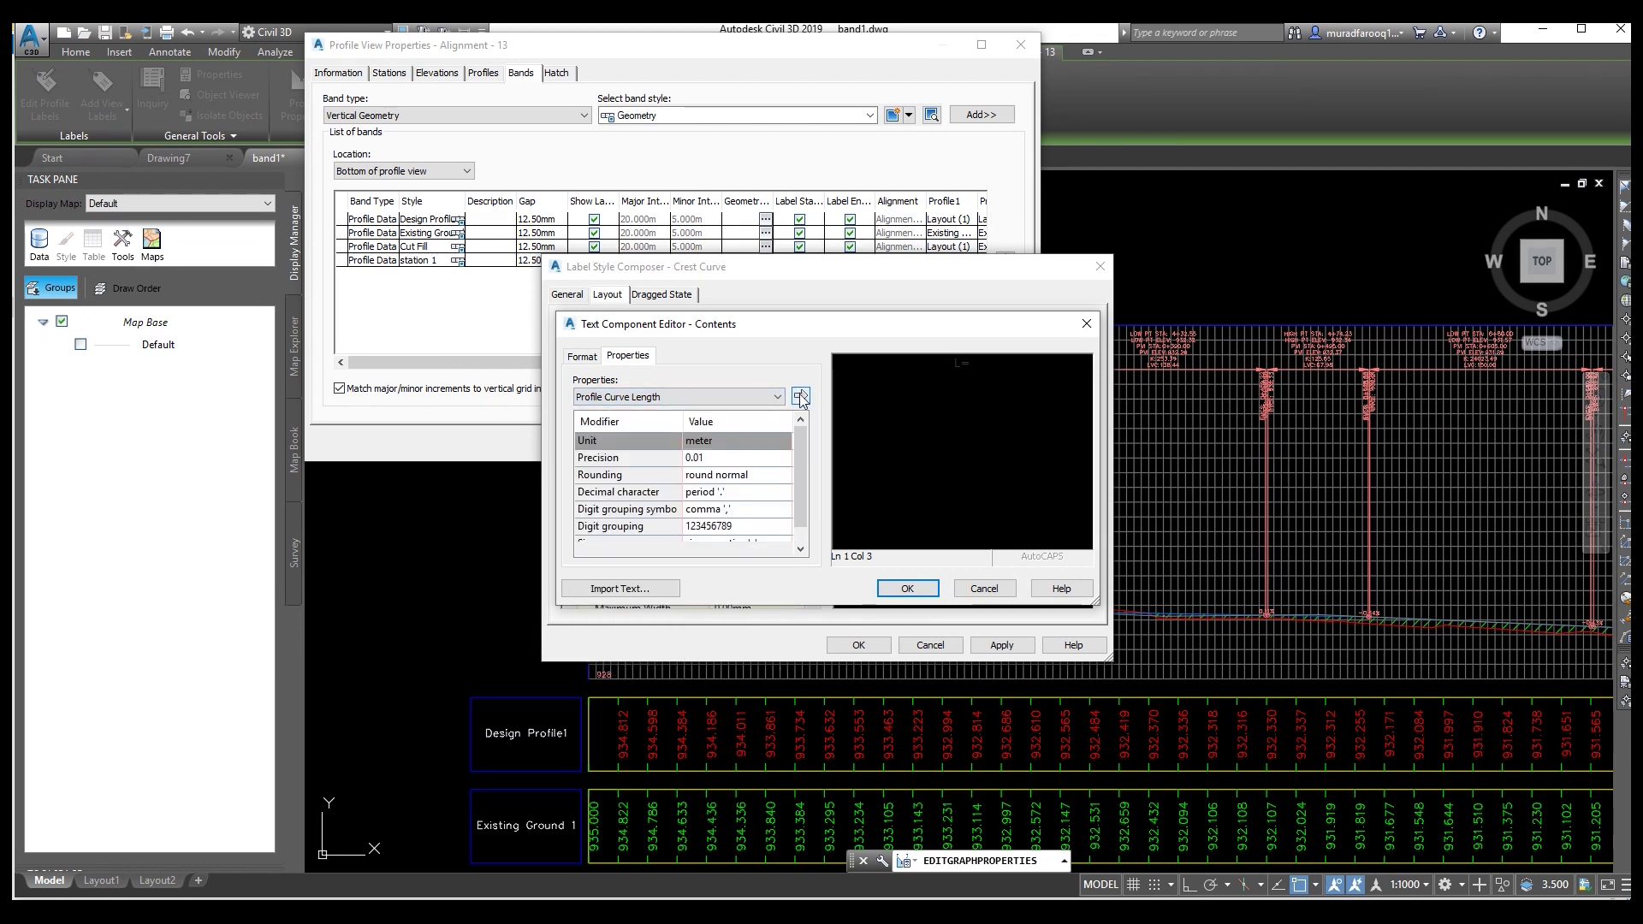
pyautogui.click(800, 397)
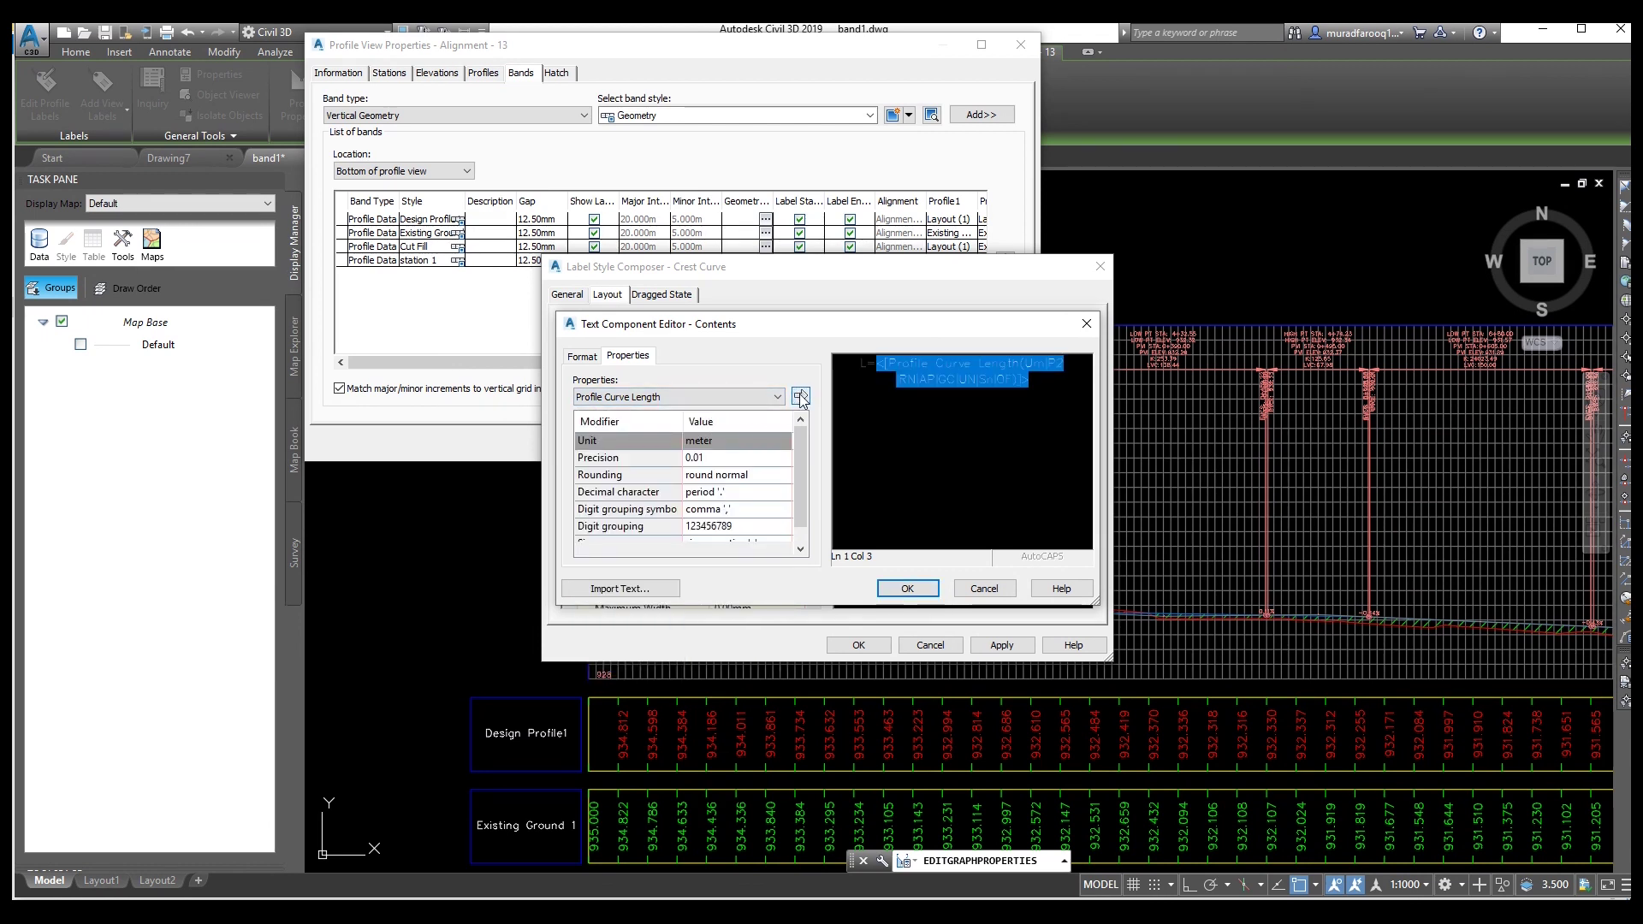
pyautogui.click(1039, 385)
pyautogui.write('m')
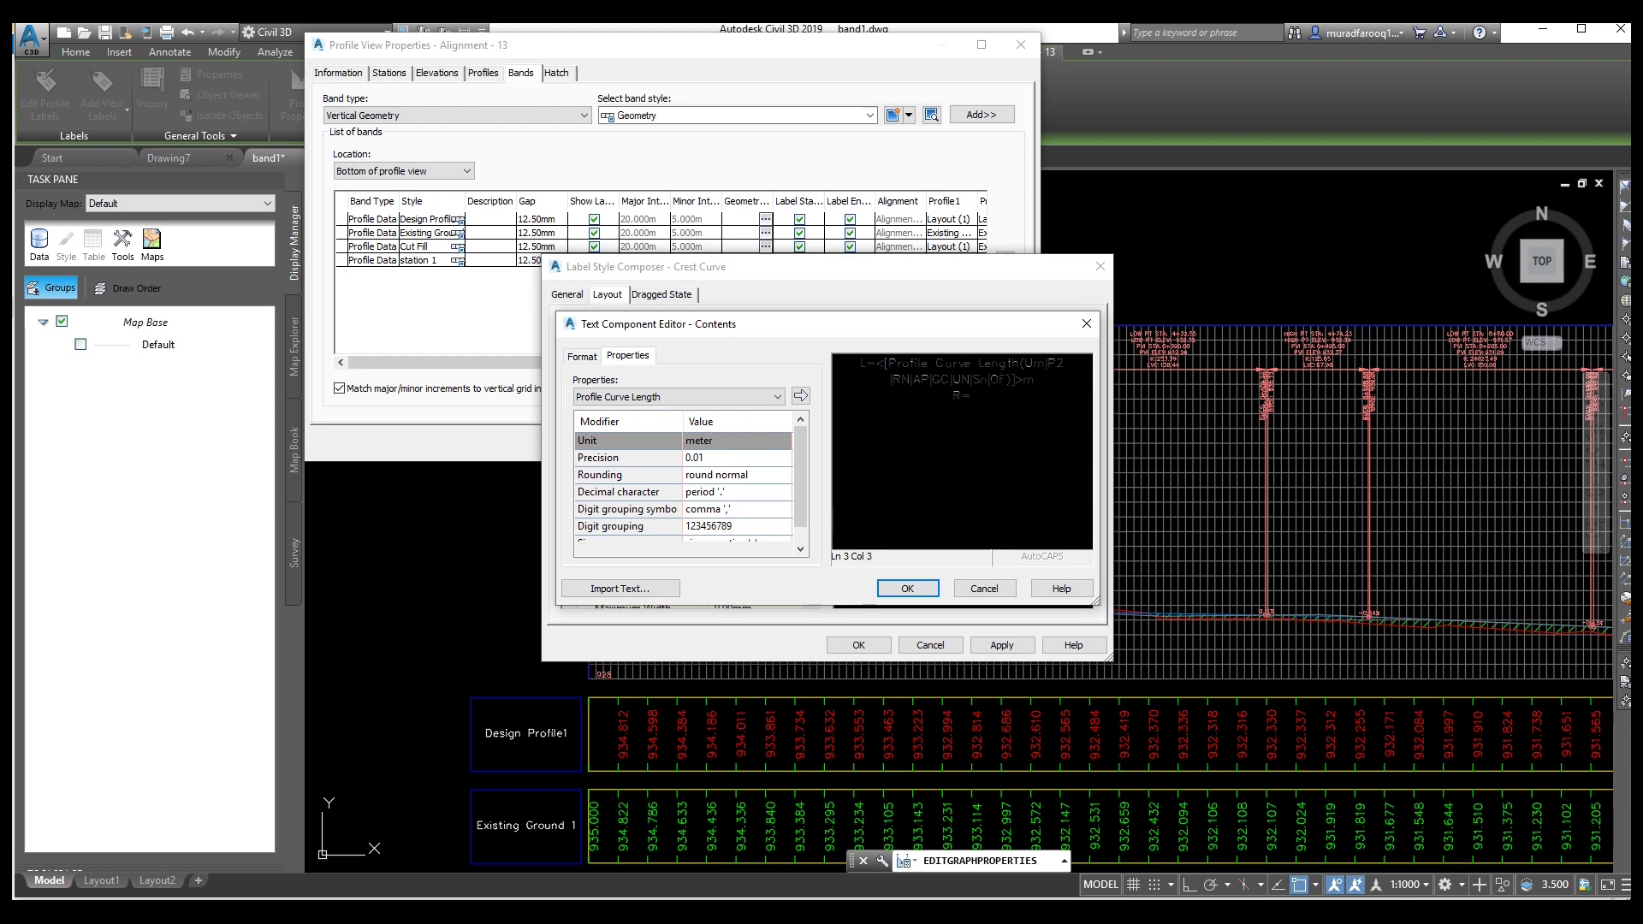
# - Add a line "R=" with the Profile Curve Radius property and the suffix "m", removing any duplicate radius expression
pyautogui.click(775, 397)
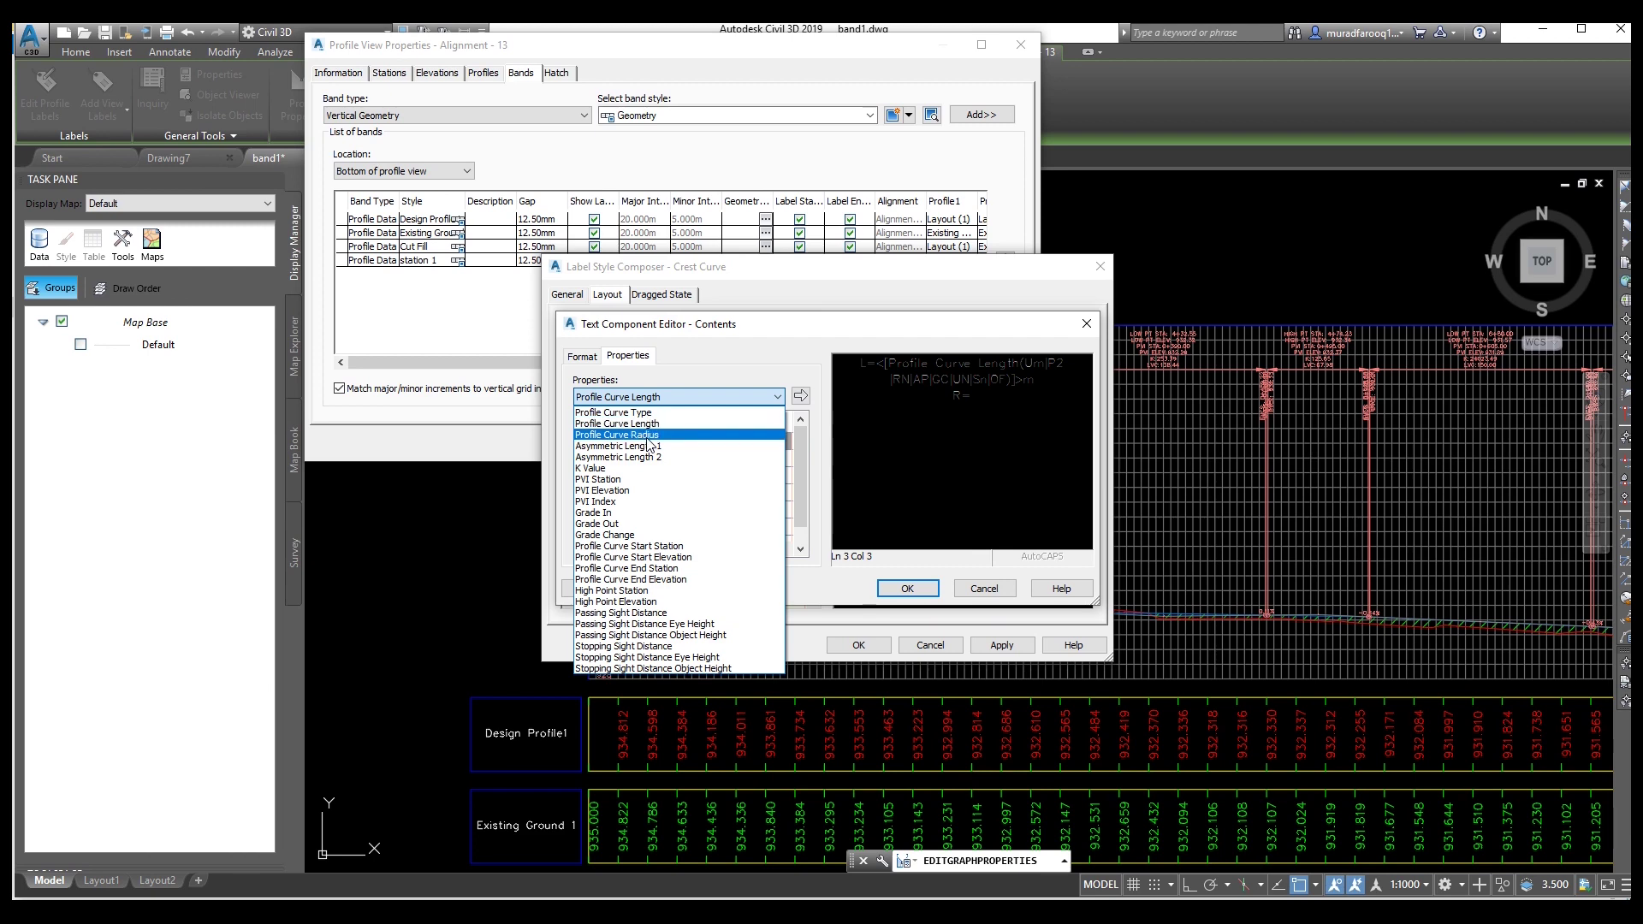
pyautogui.click(647, 437)
pyautogui.click(800, 396)
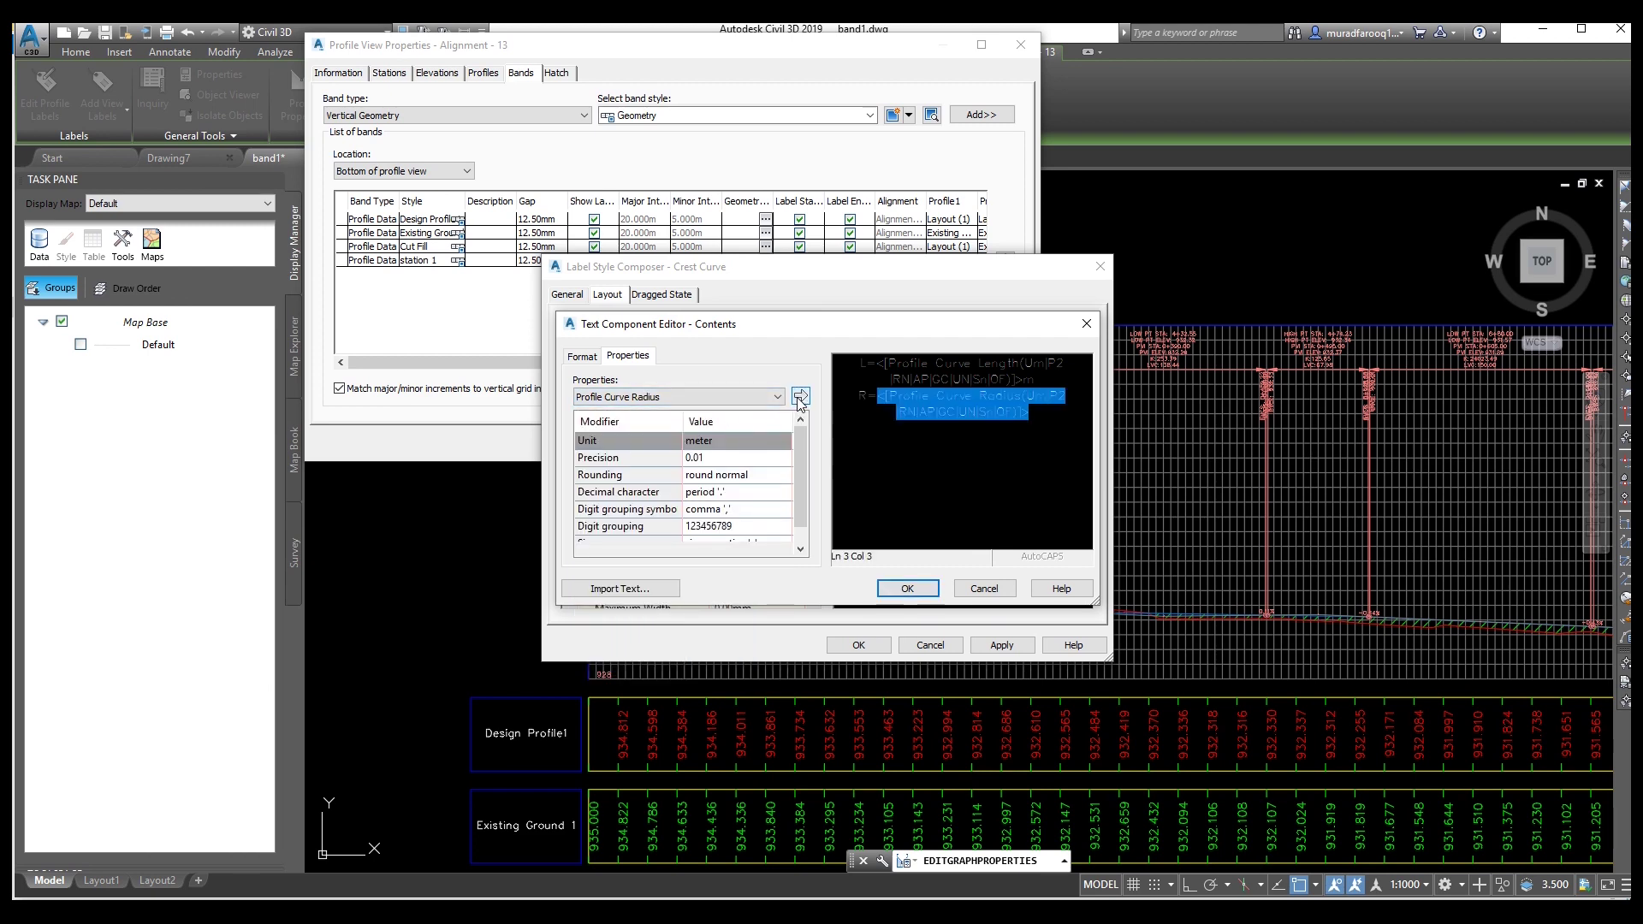
pyautogui.click(1049, 418)
pyautogui.write('m')
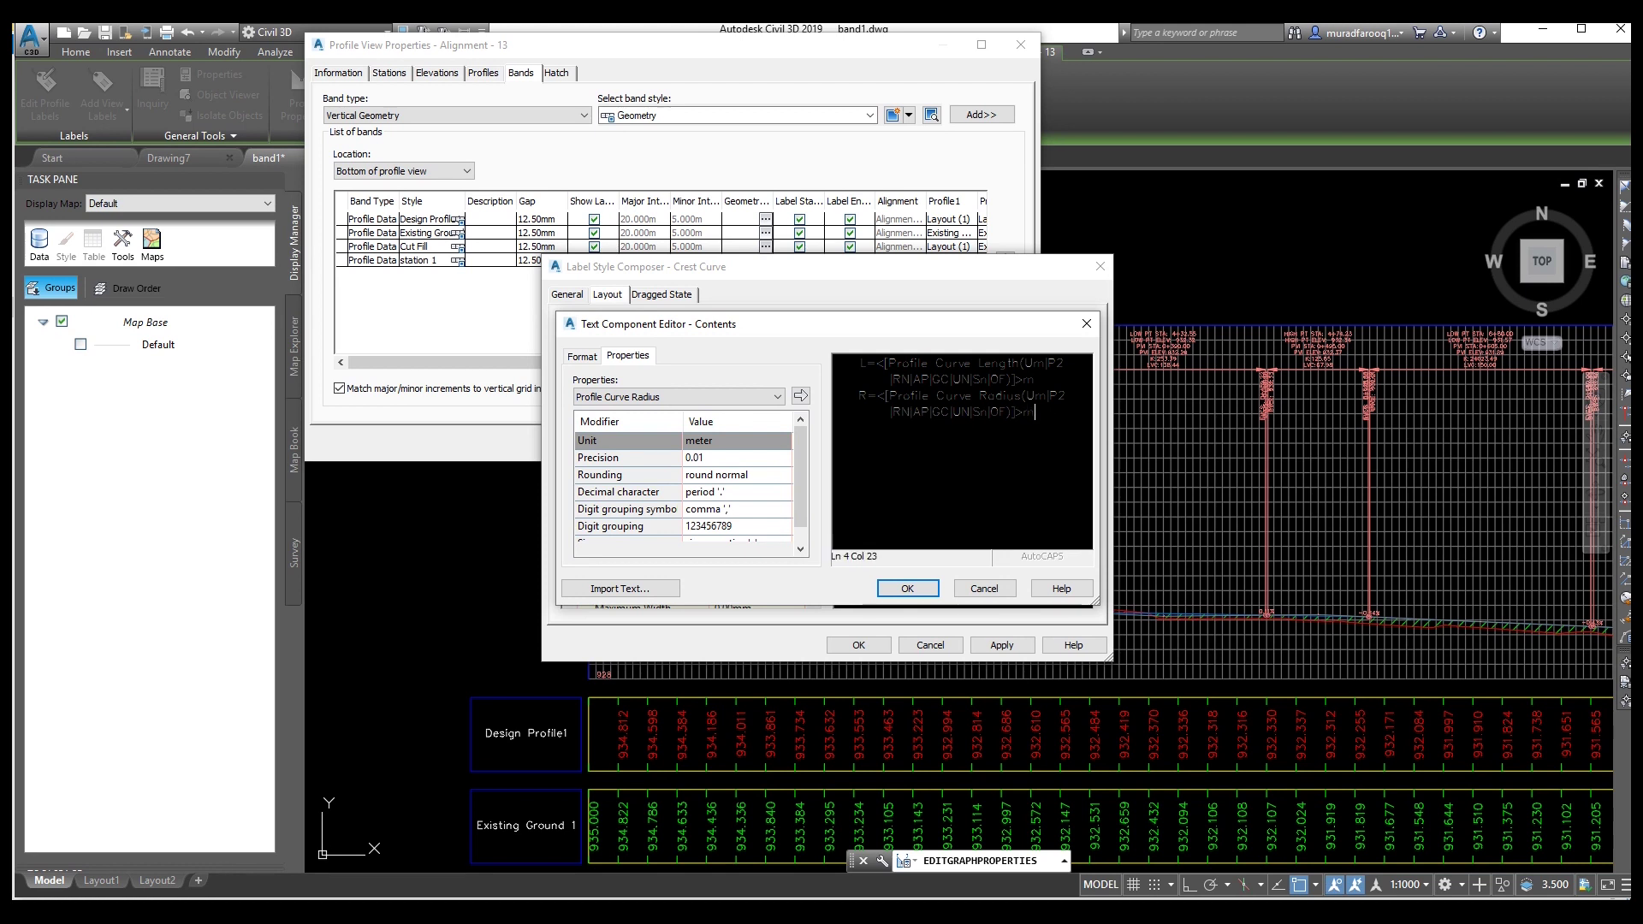
pyautogui.click(801, 396)
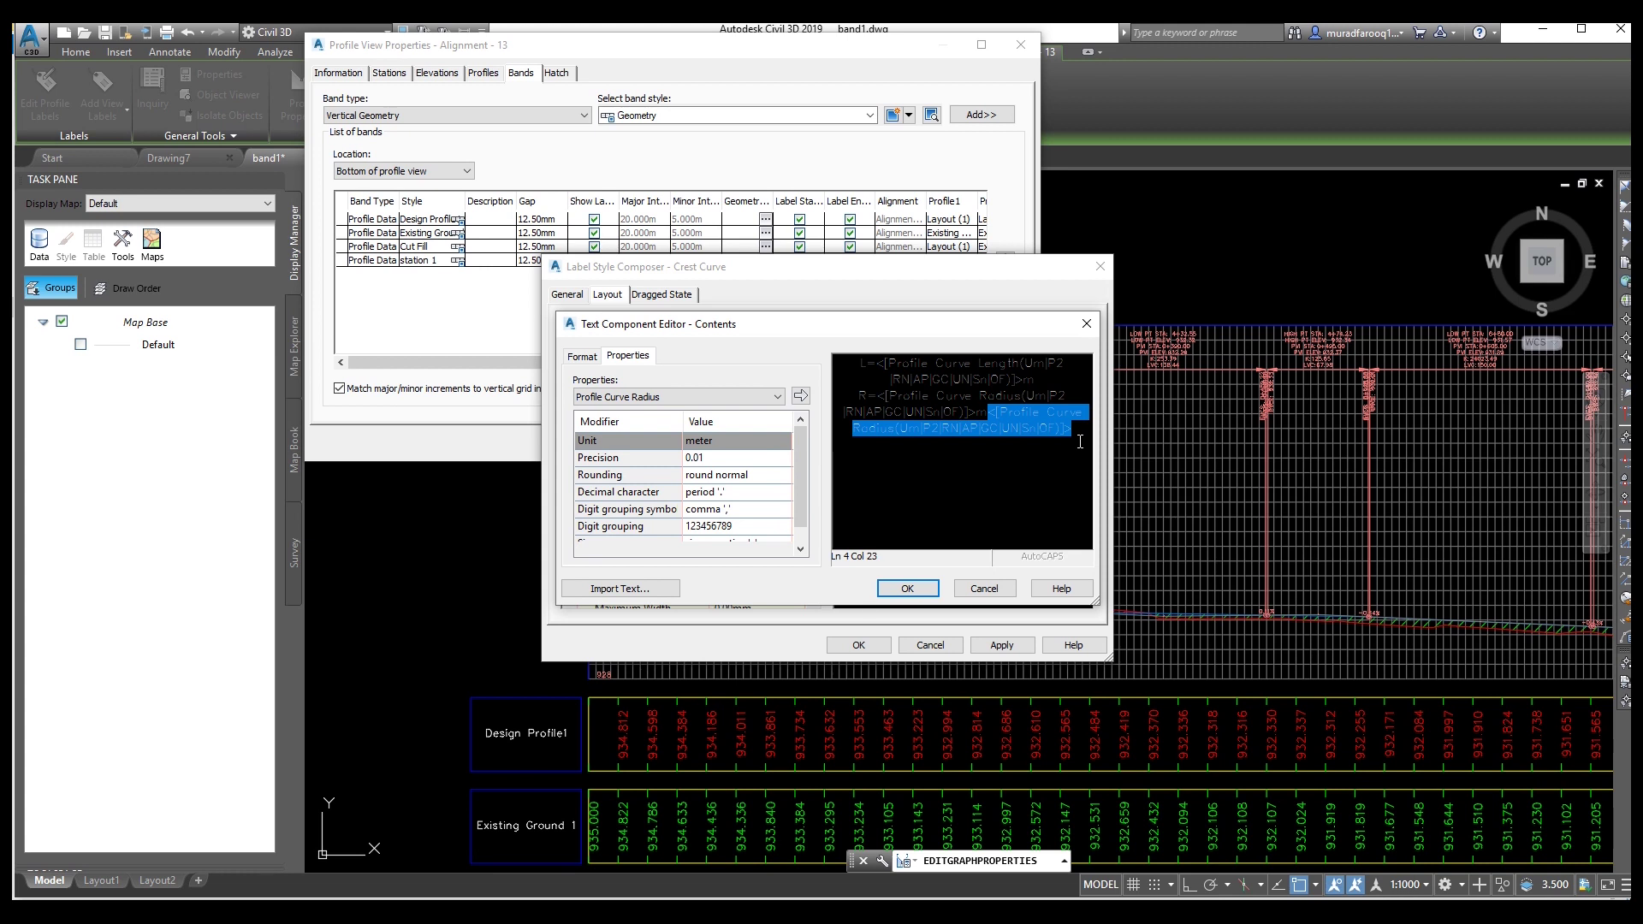
pyautogui.press('Delete')
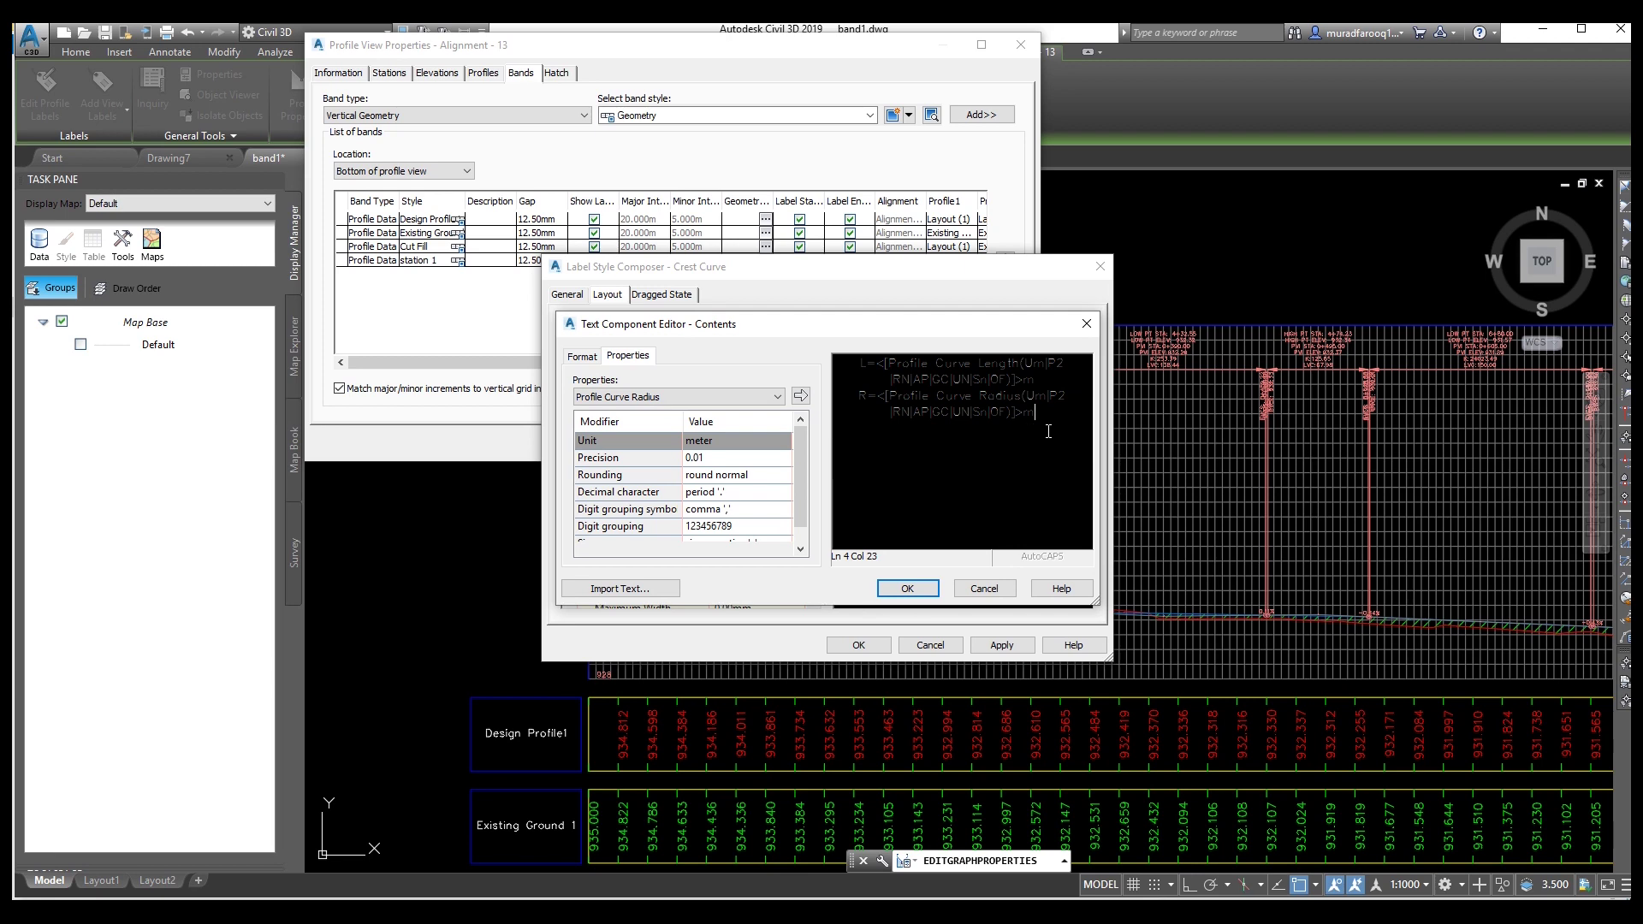
# - Add a line "K=" with the K Value property at 0.001 precision and the suffix "m", and accept the label contents
pyautogui.press('Return')
pyautogui.click(778, 397)
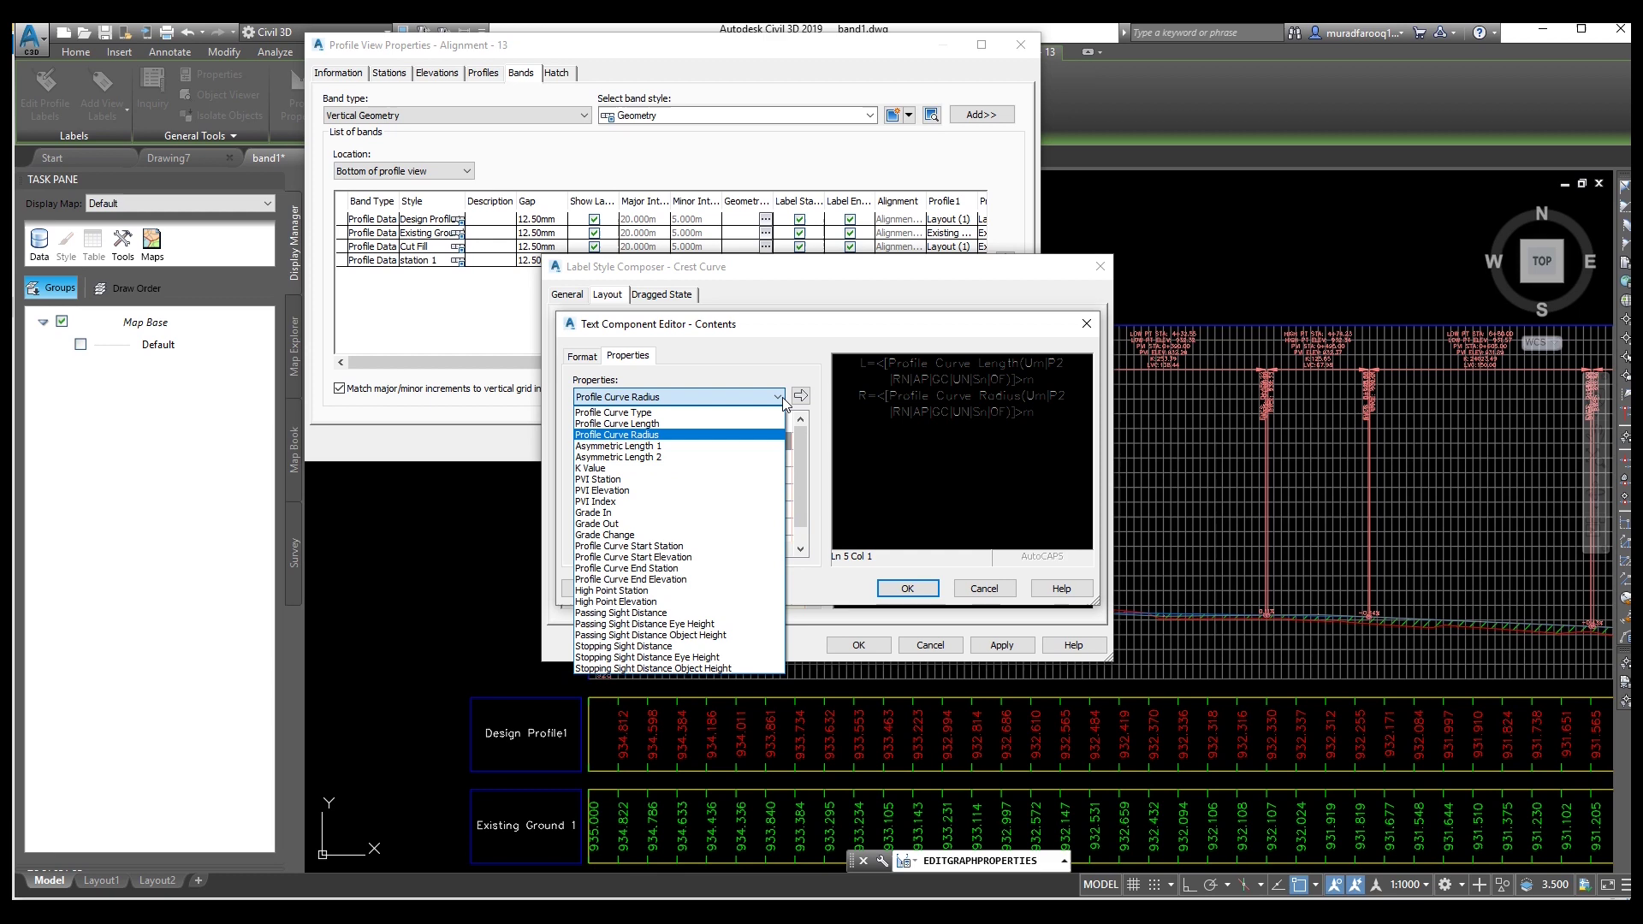
pyautogui.click(1059, 428)
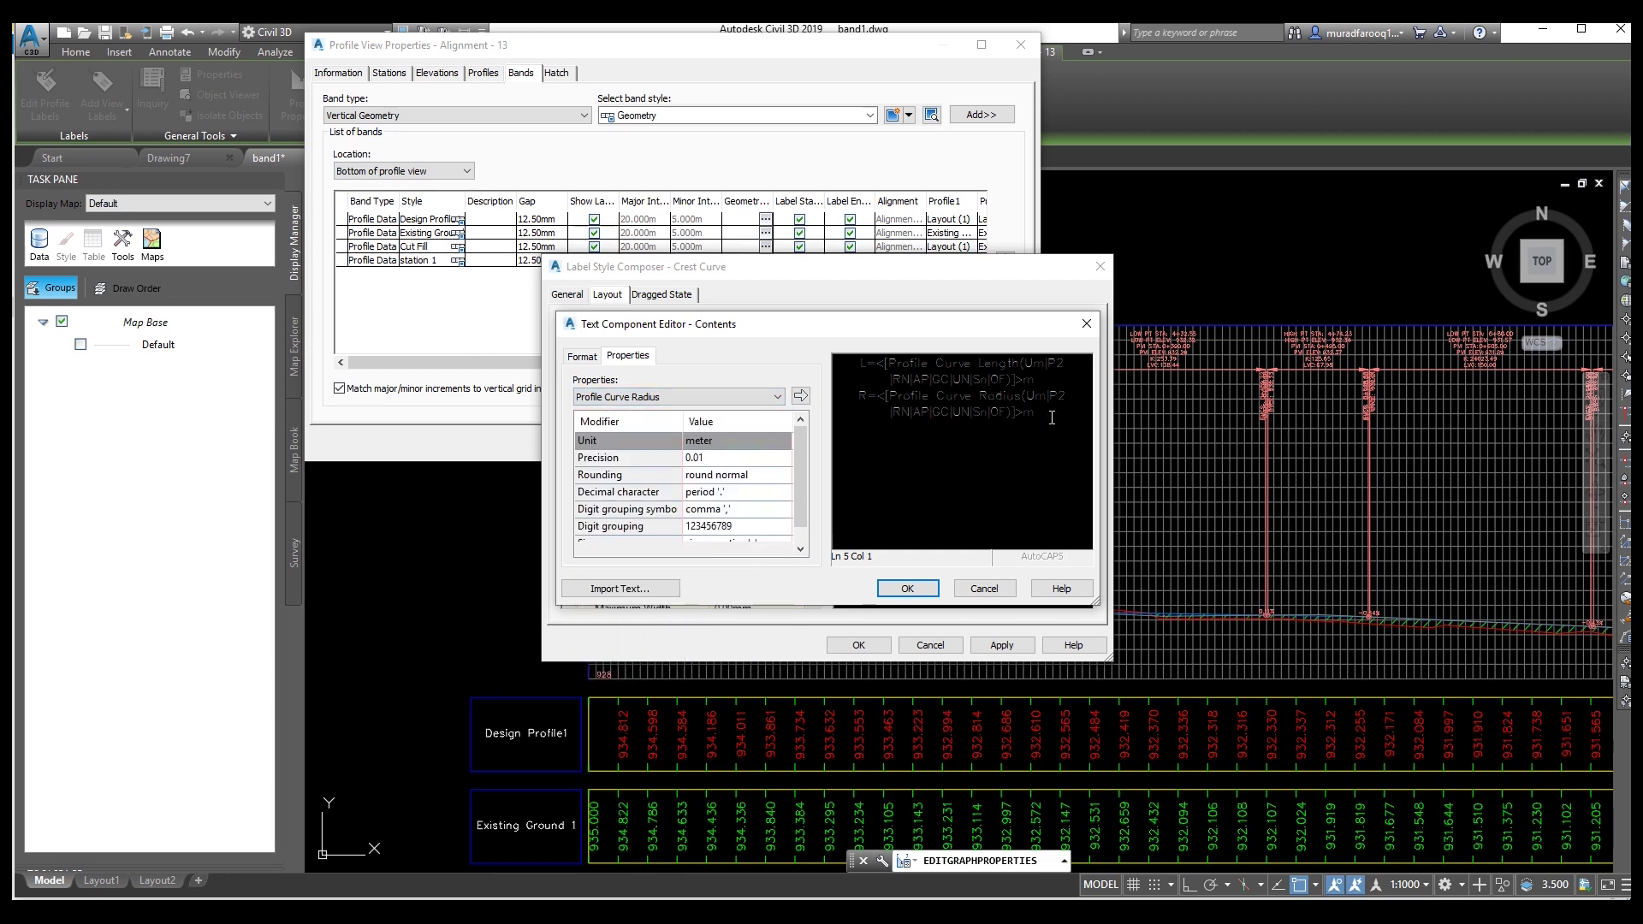
pyautogui.write('K=')
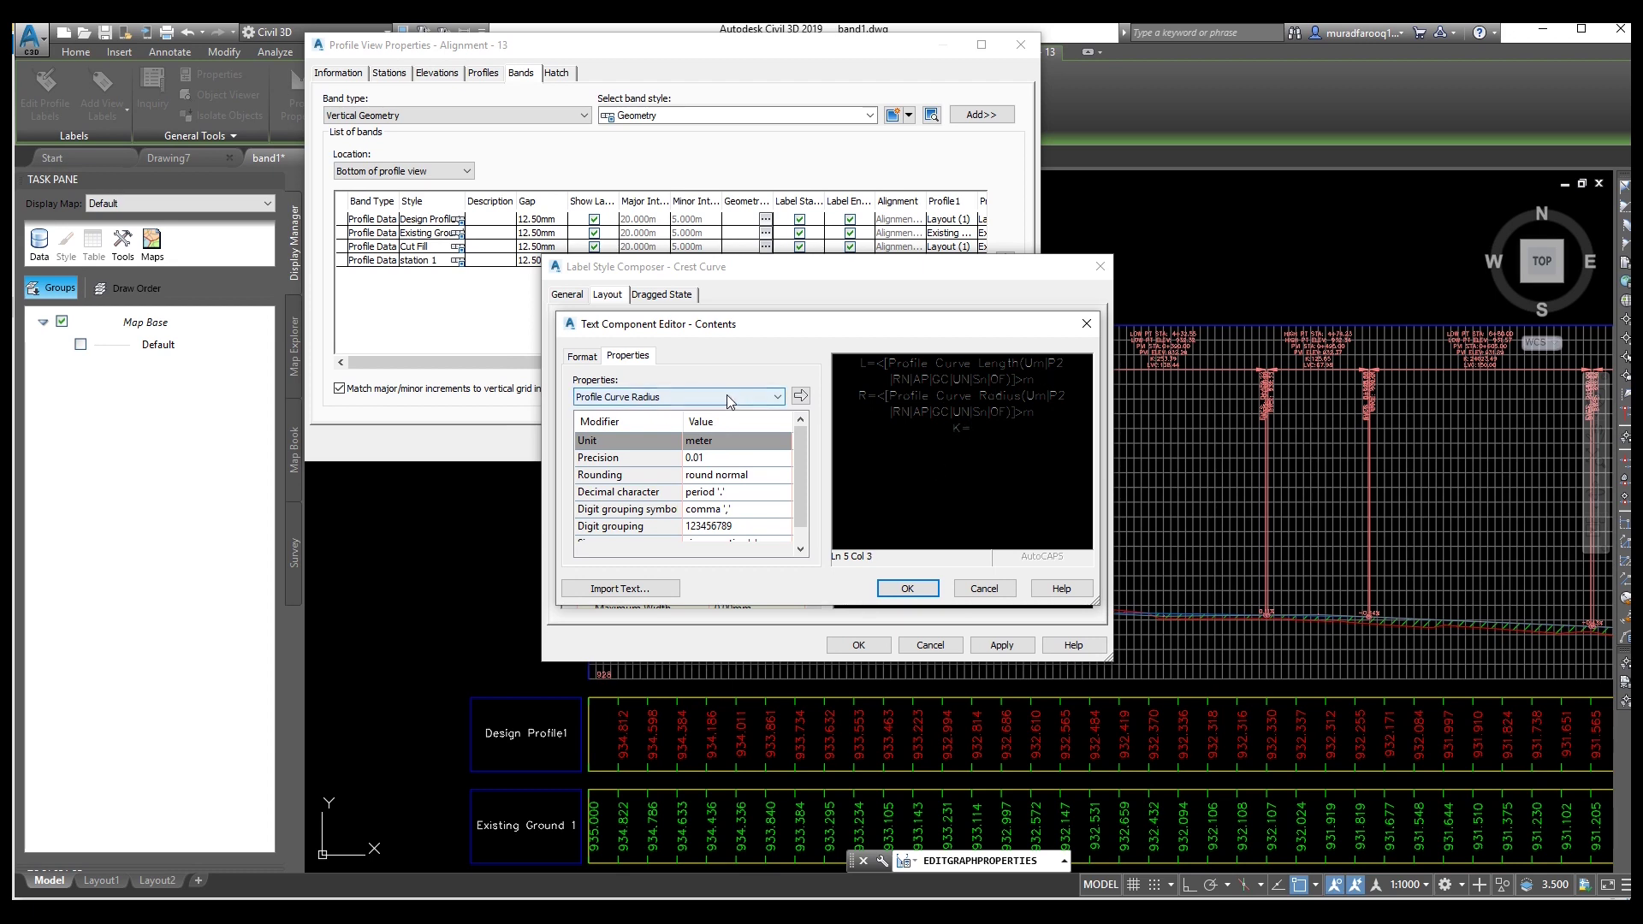
pyautogui.click(757, 398)
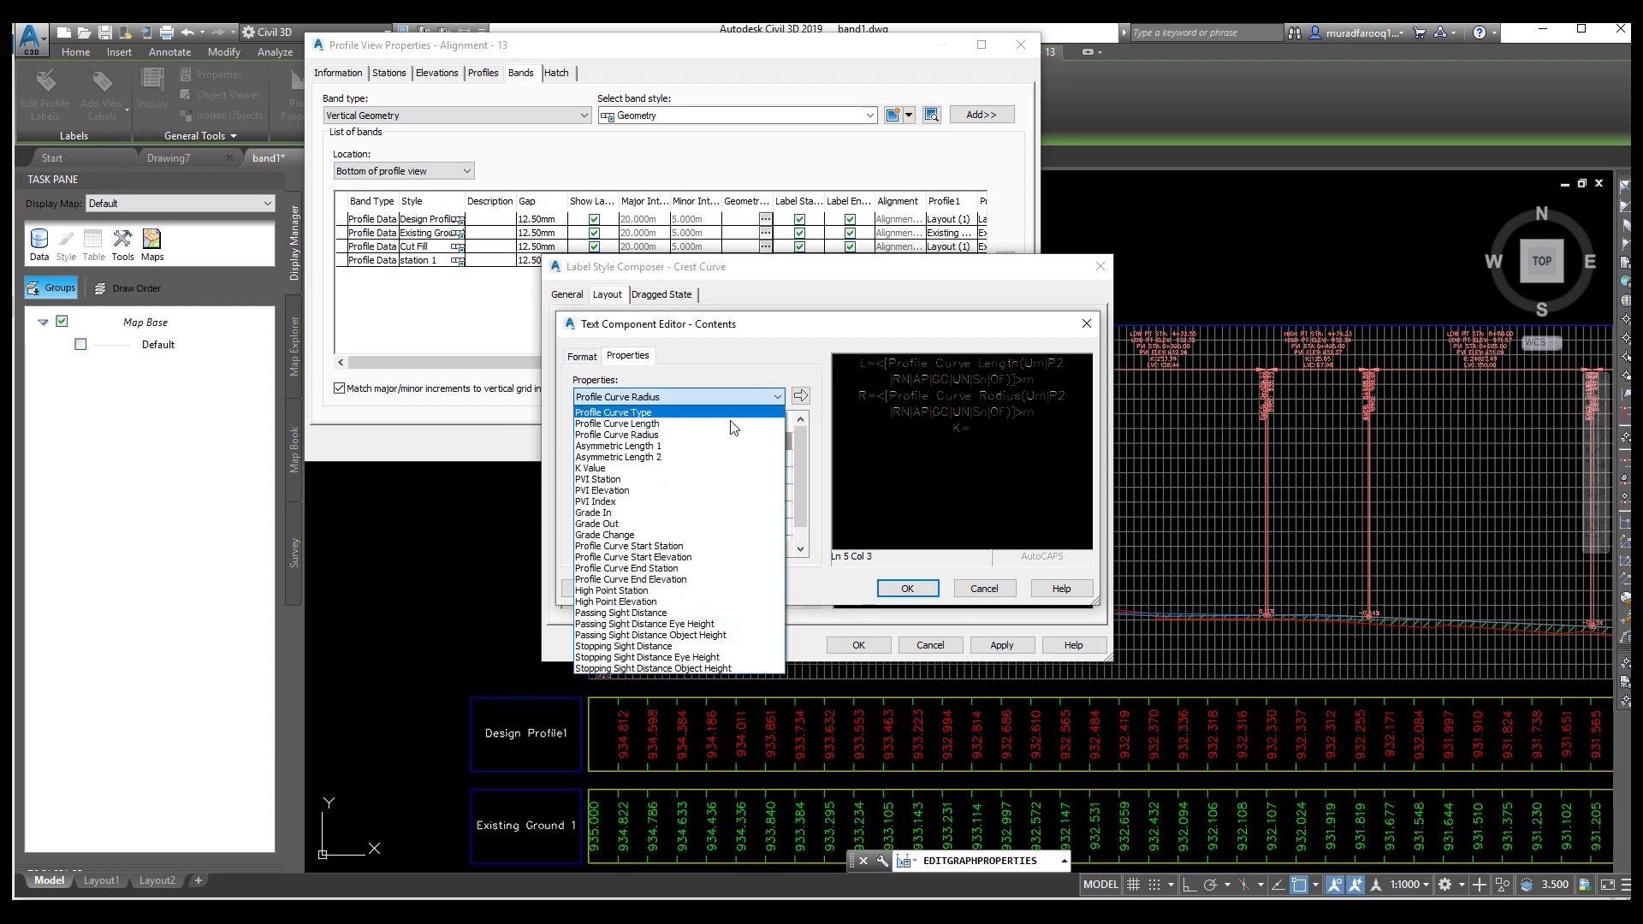
pyautogui.click(612, 471)
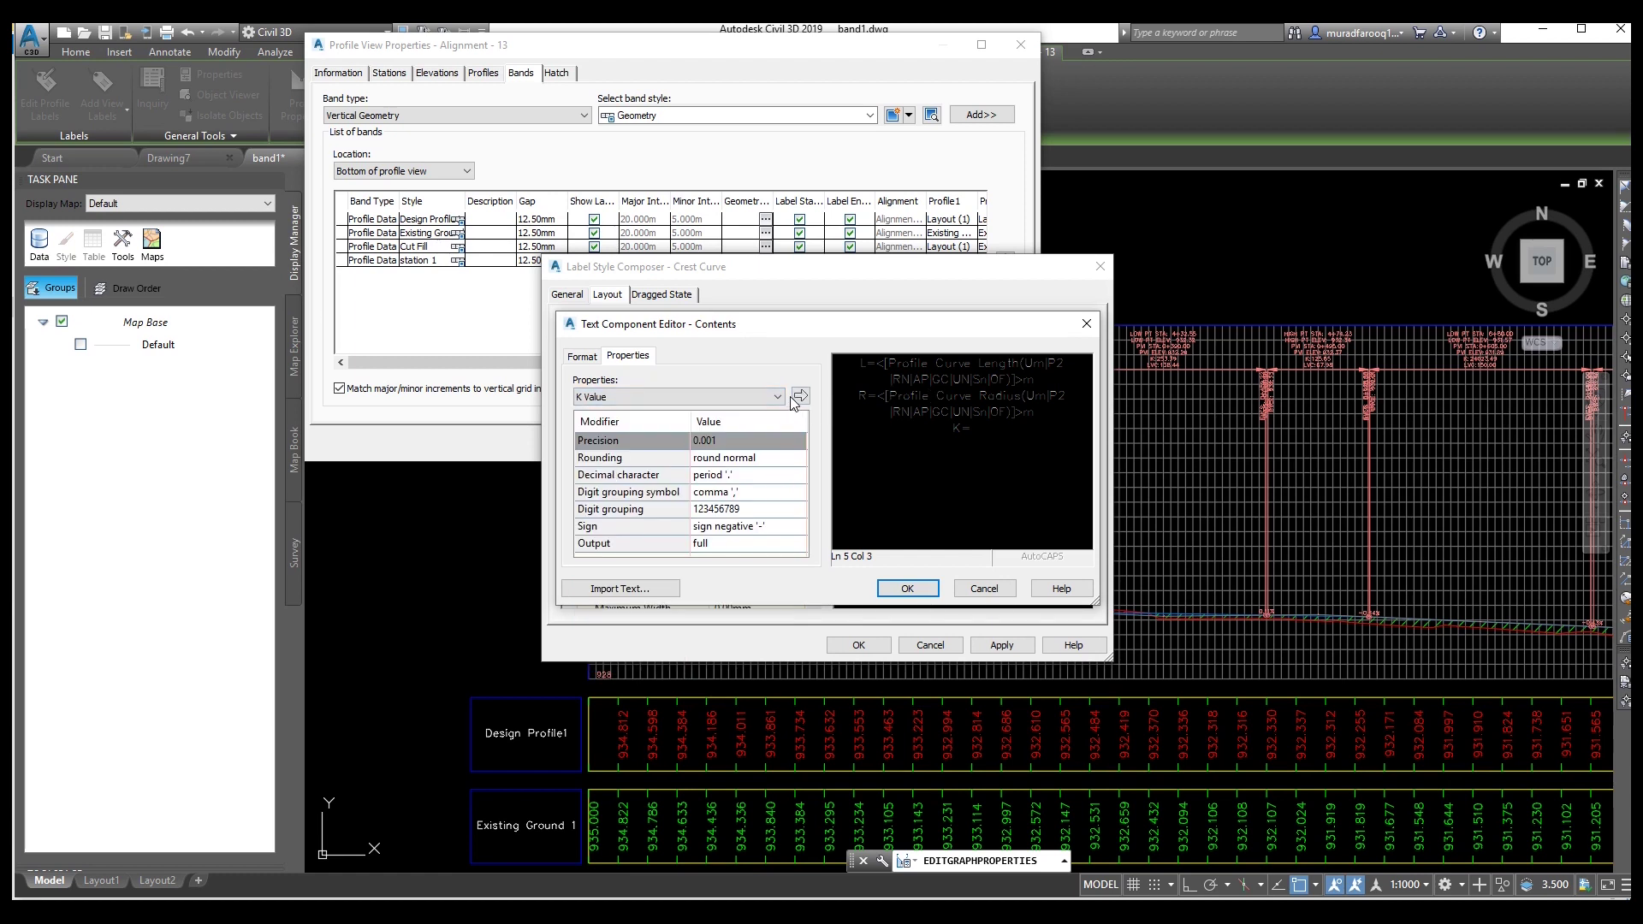
pyautogui.click(798, 396)
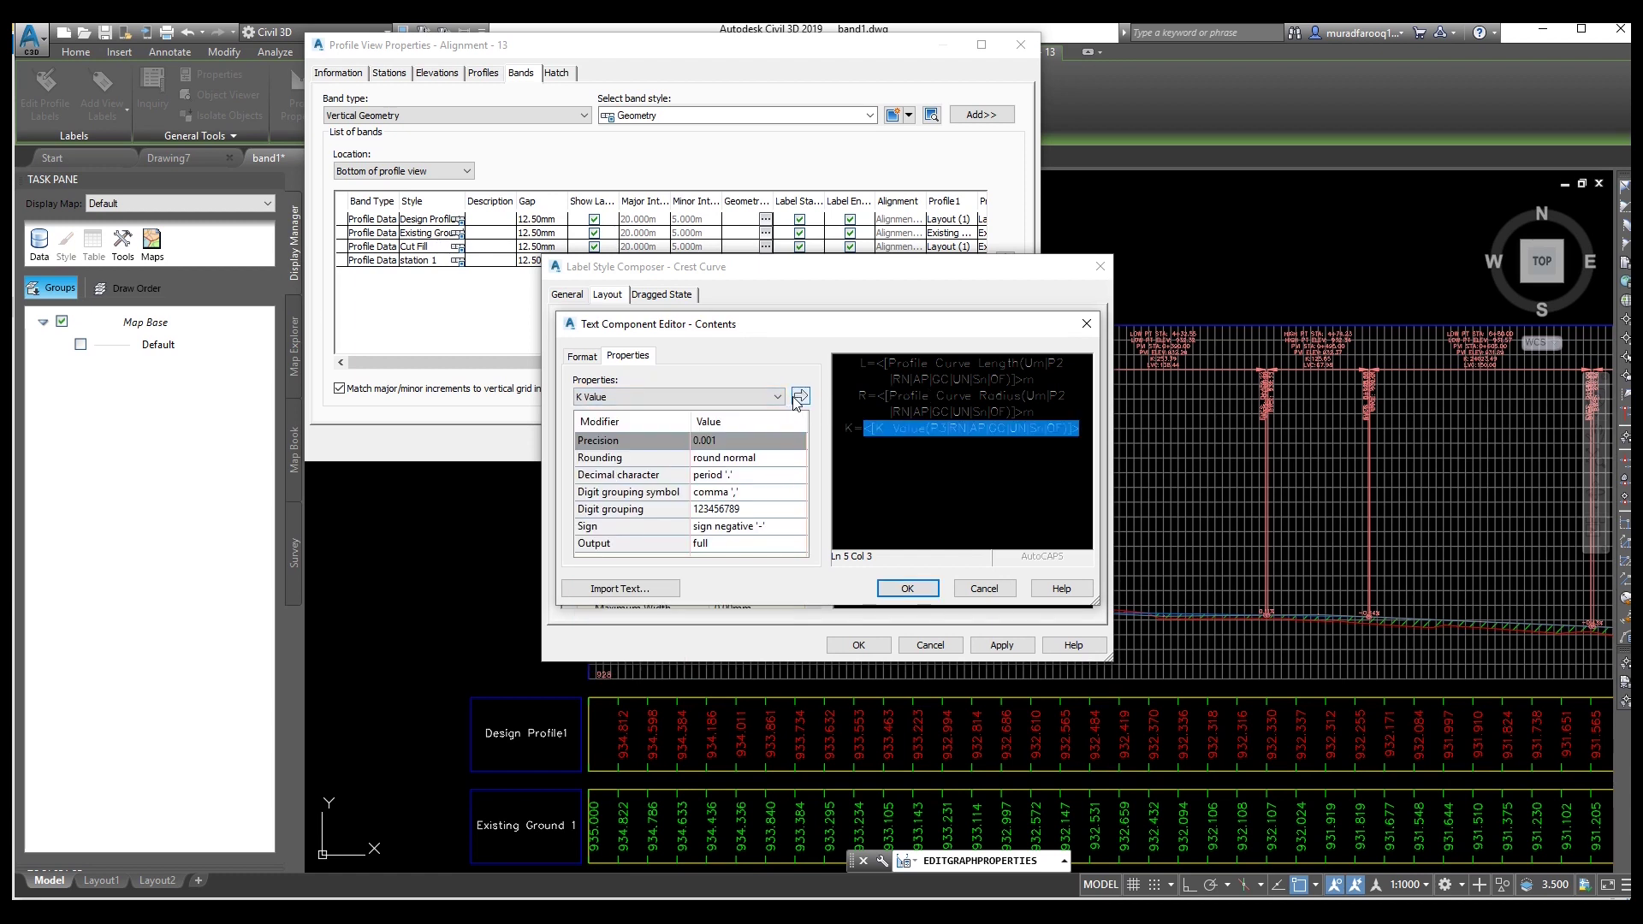
pyautogui.click(1084, 429)
pyautogui.write('m')
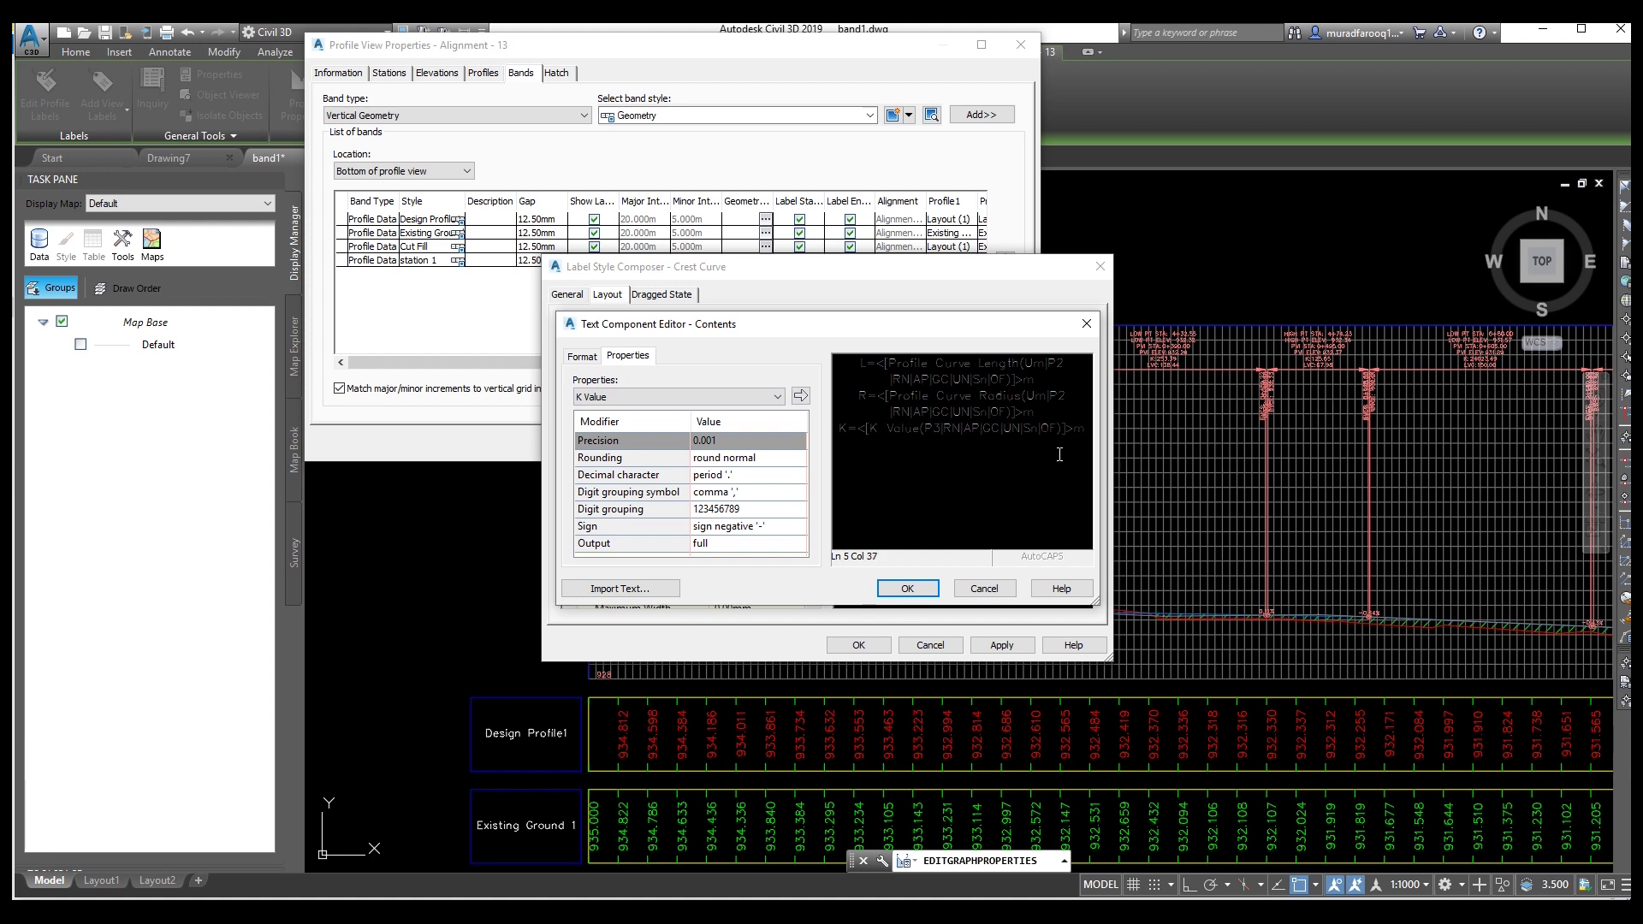
pyautogui.click(909, 588)
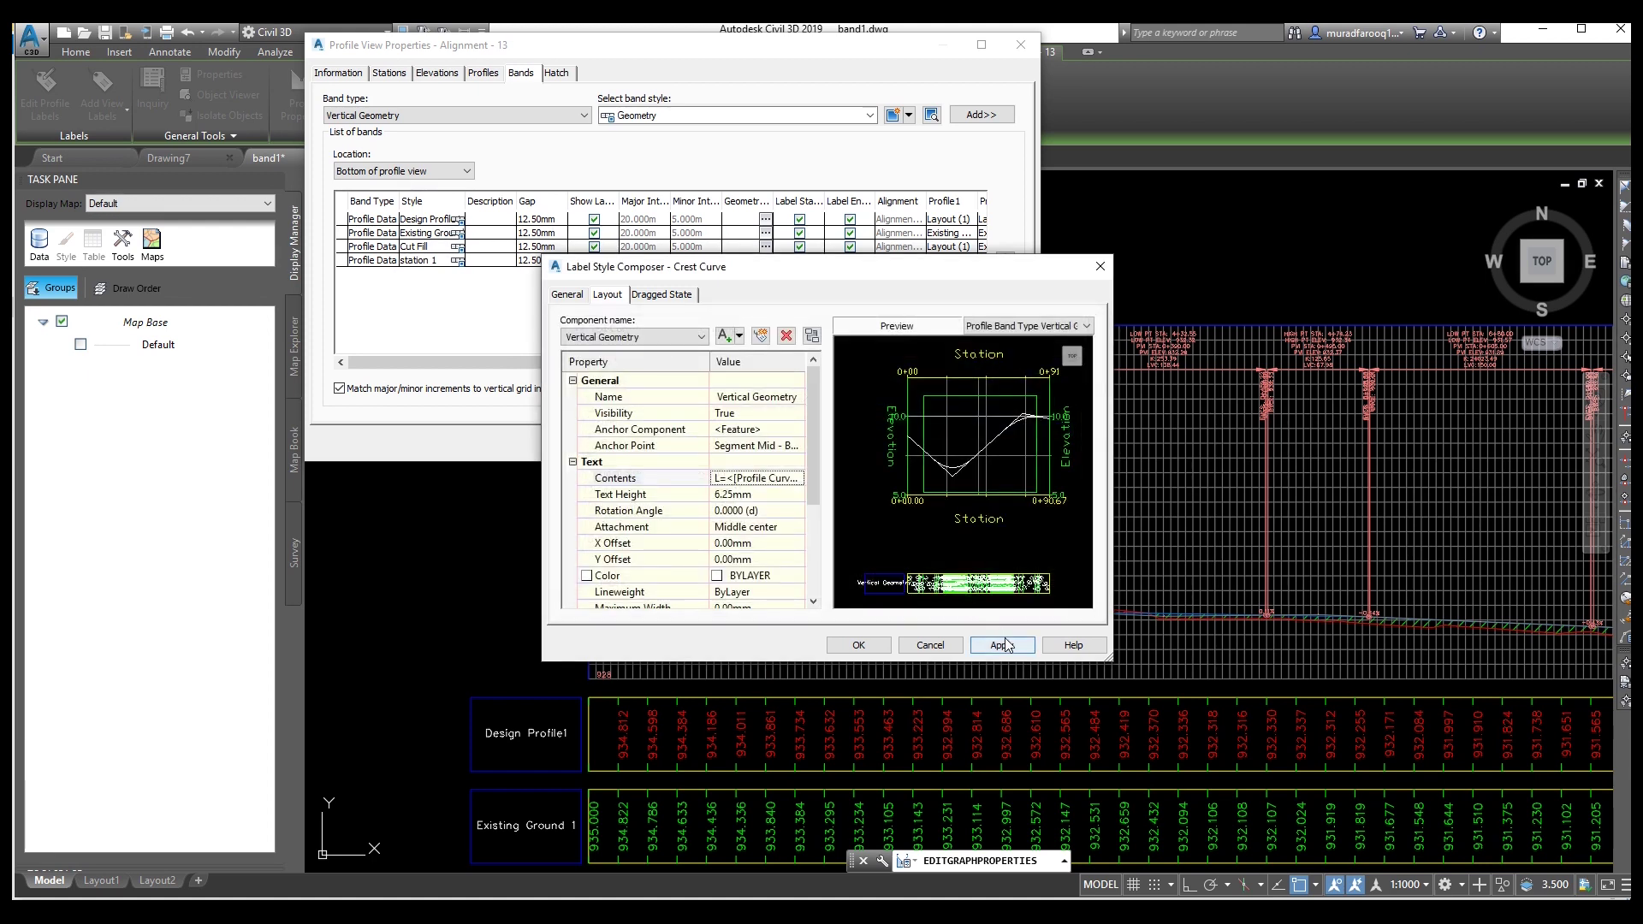
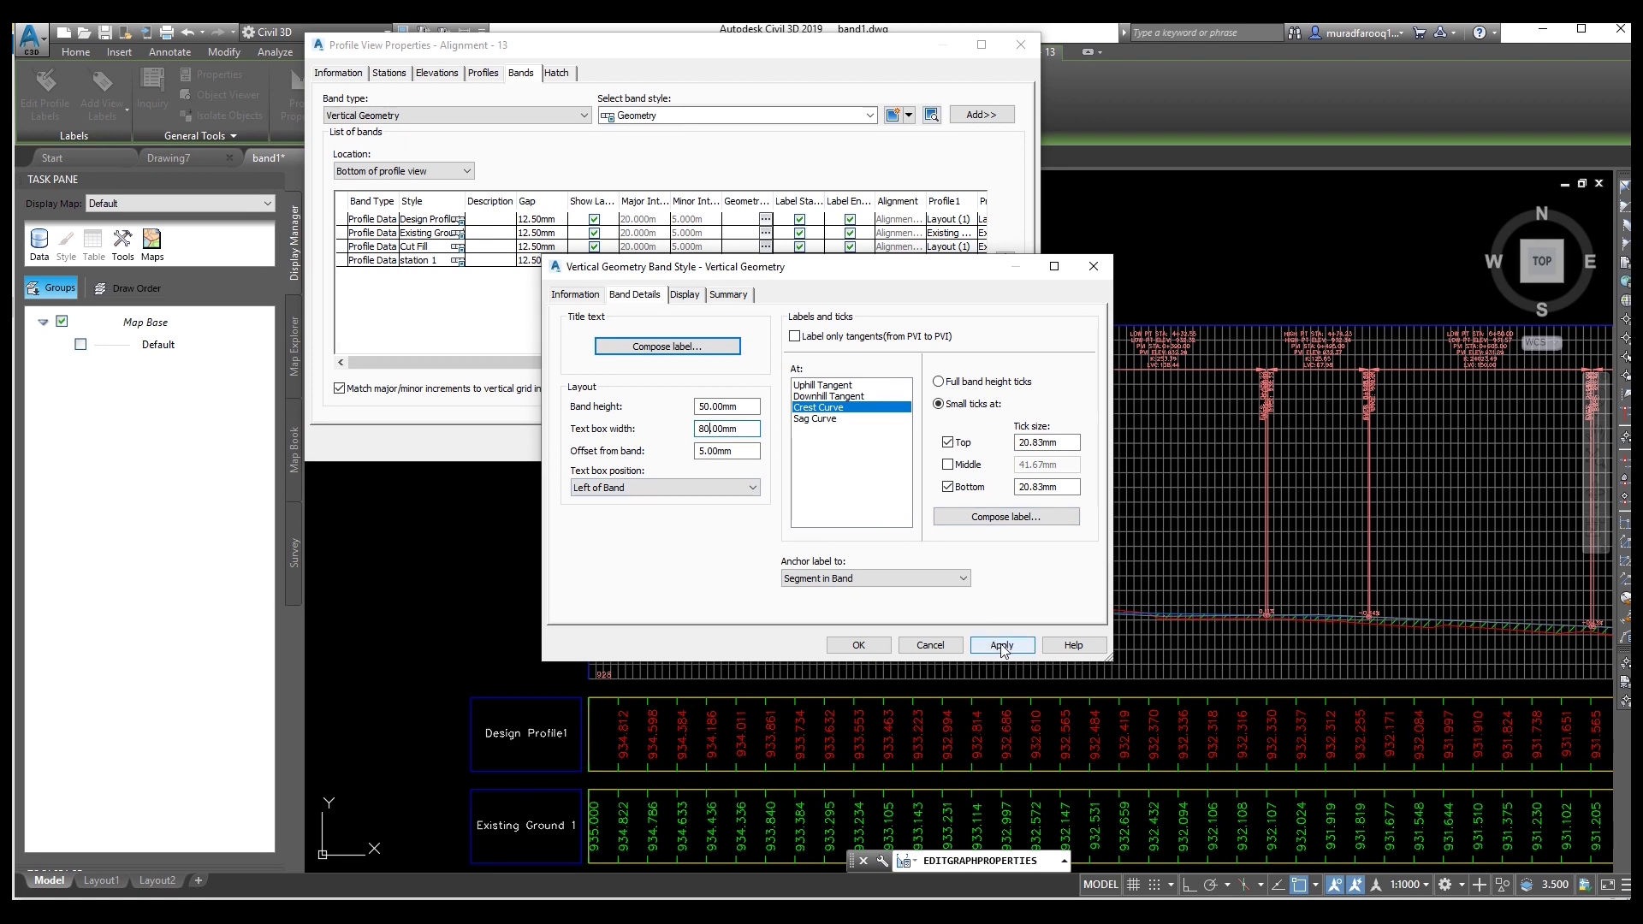
# - Accept the band style, add the Vertical Geometry band at the bottom of the profile view, and apply the profile view properties
pyautogui.click(863, 646)
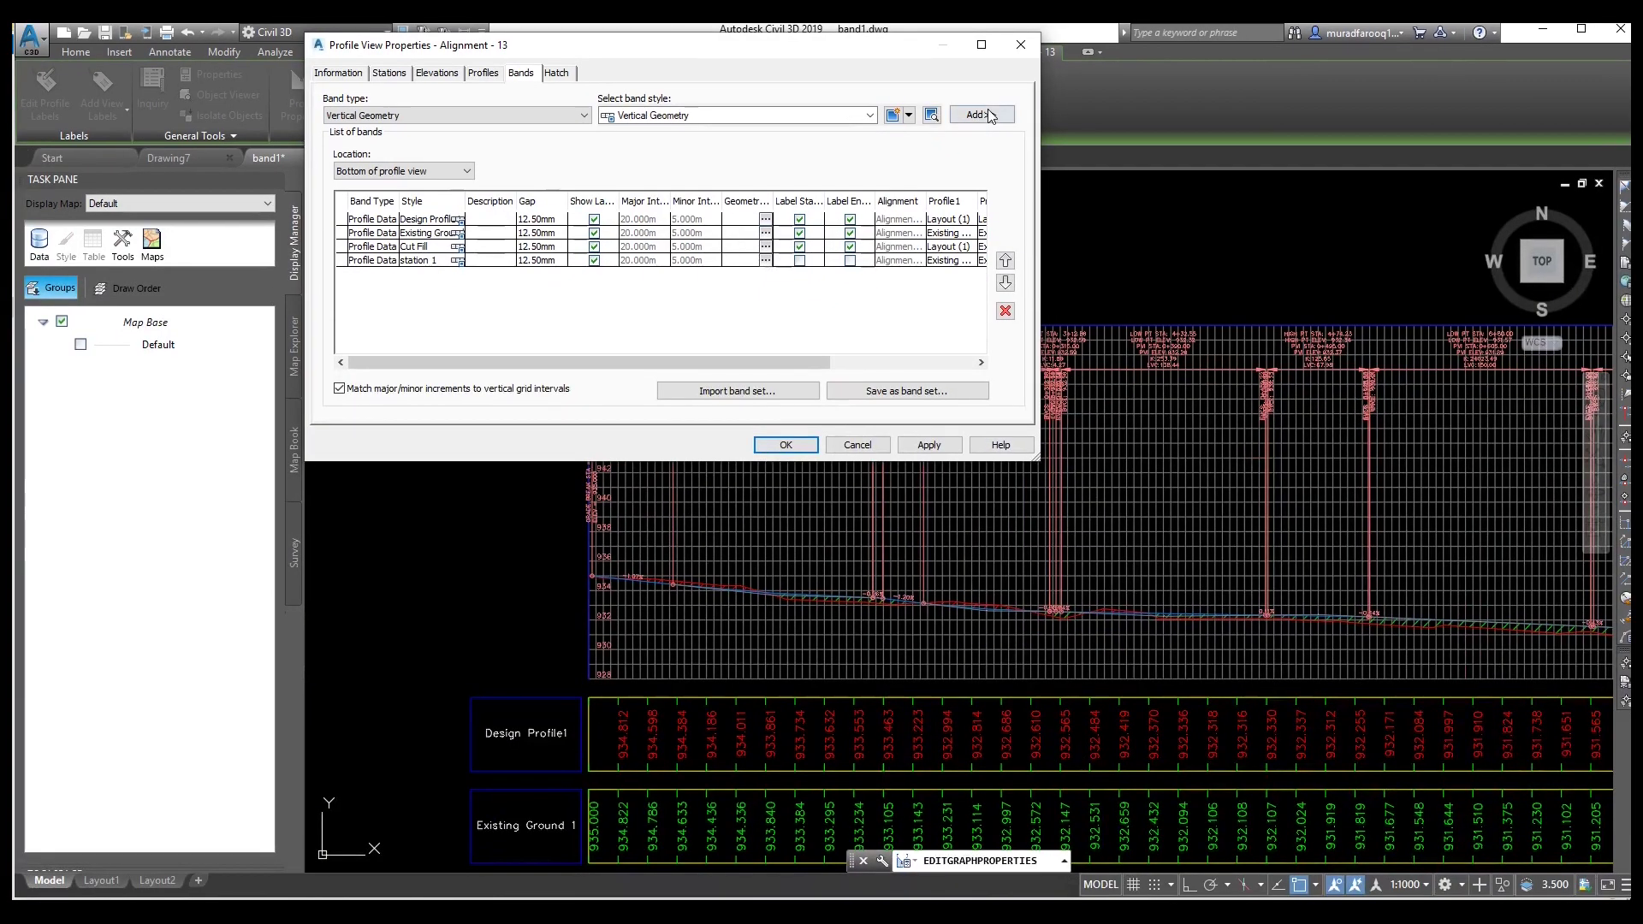
pyautogui.click(995, 146)
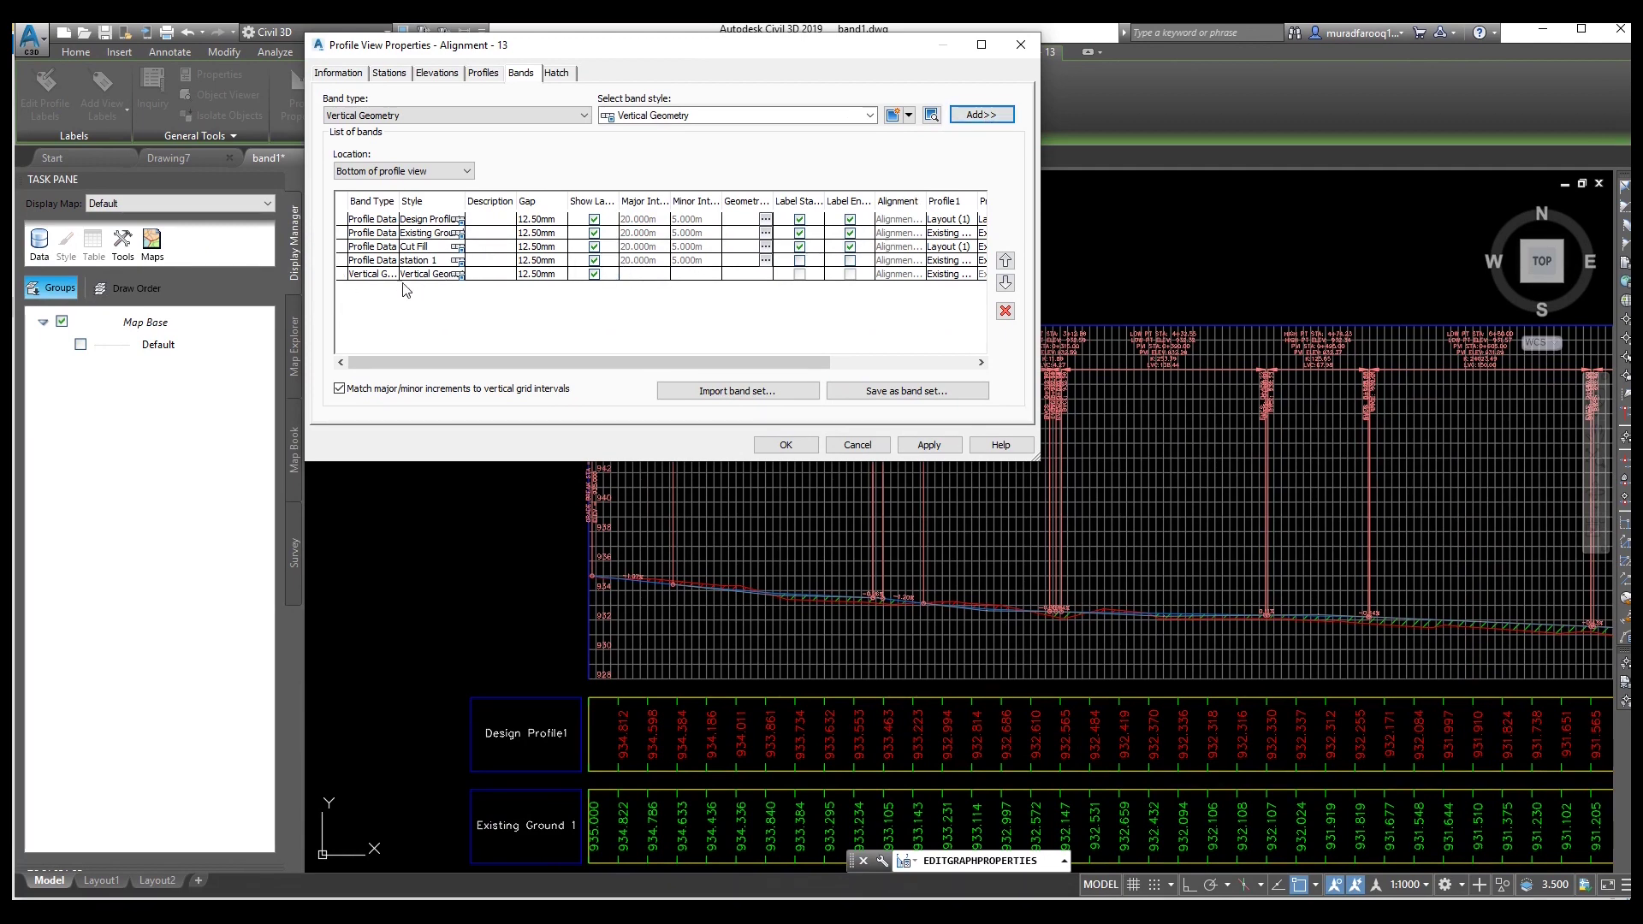
pyautogui.click(928, 445)
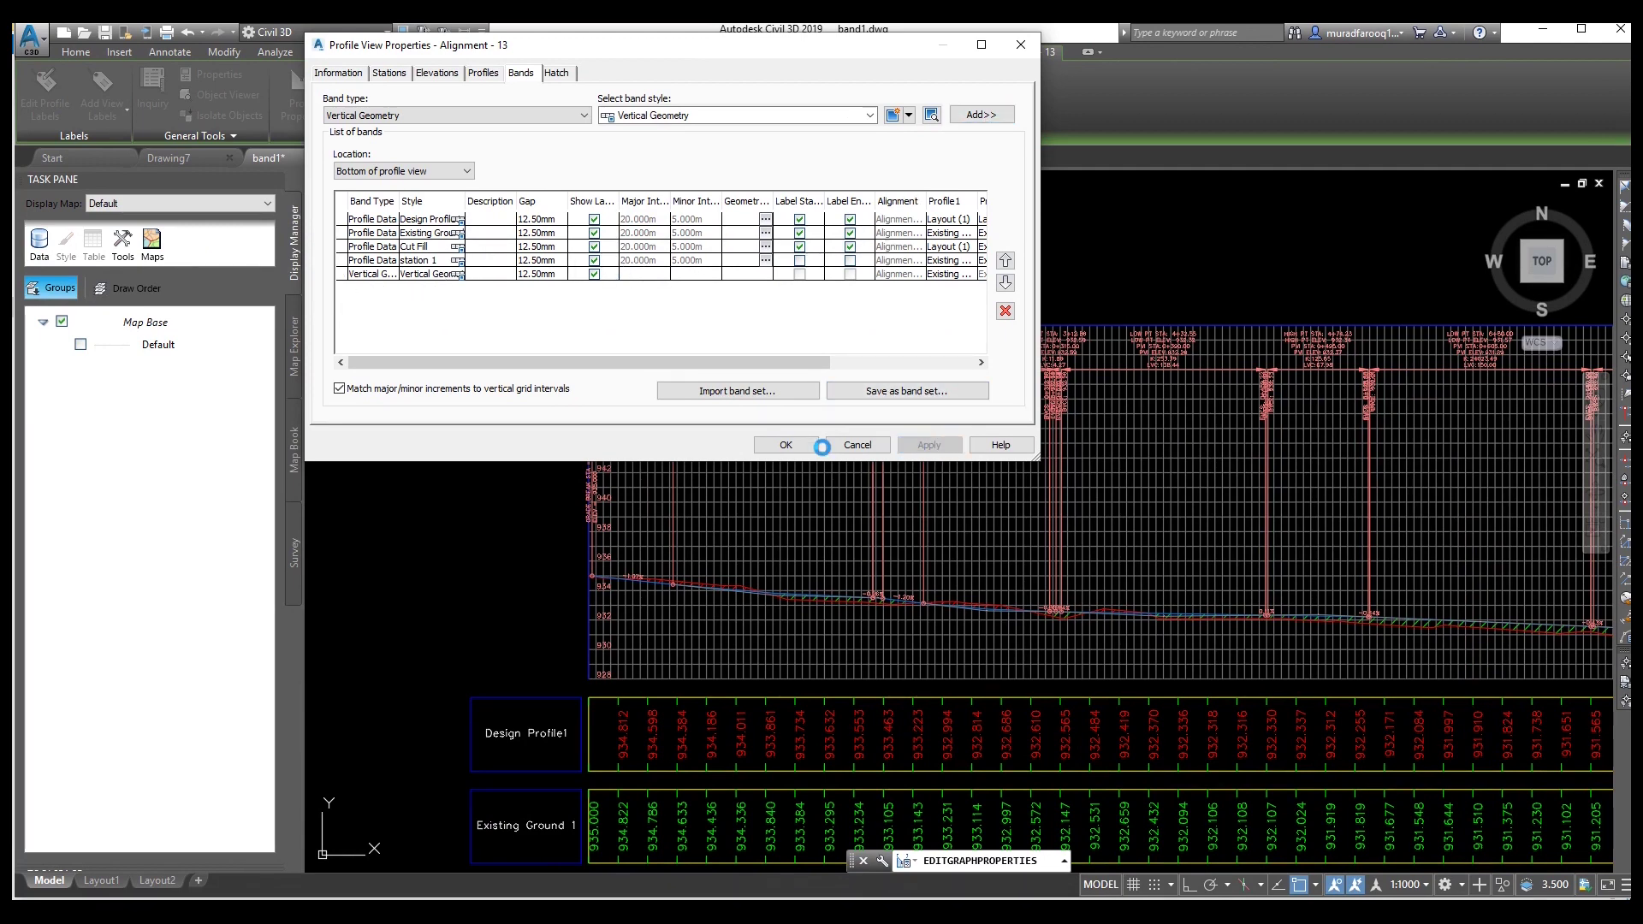
pyautogui.click(785, 445)
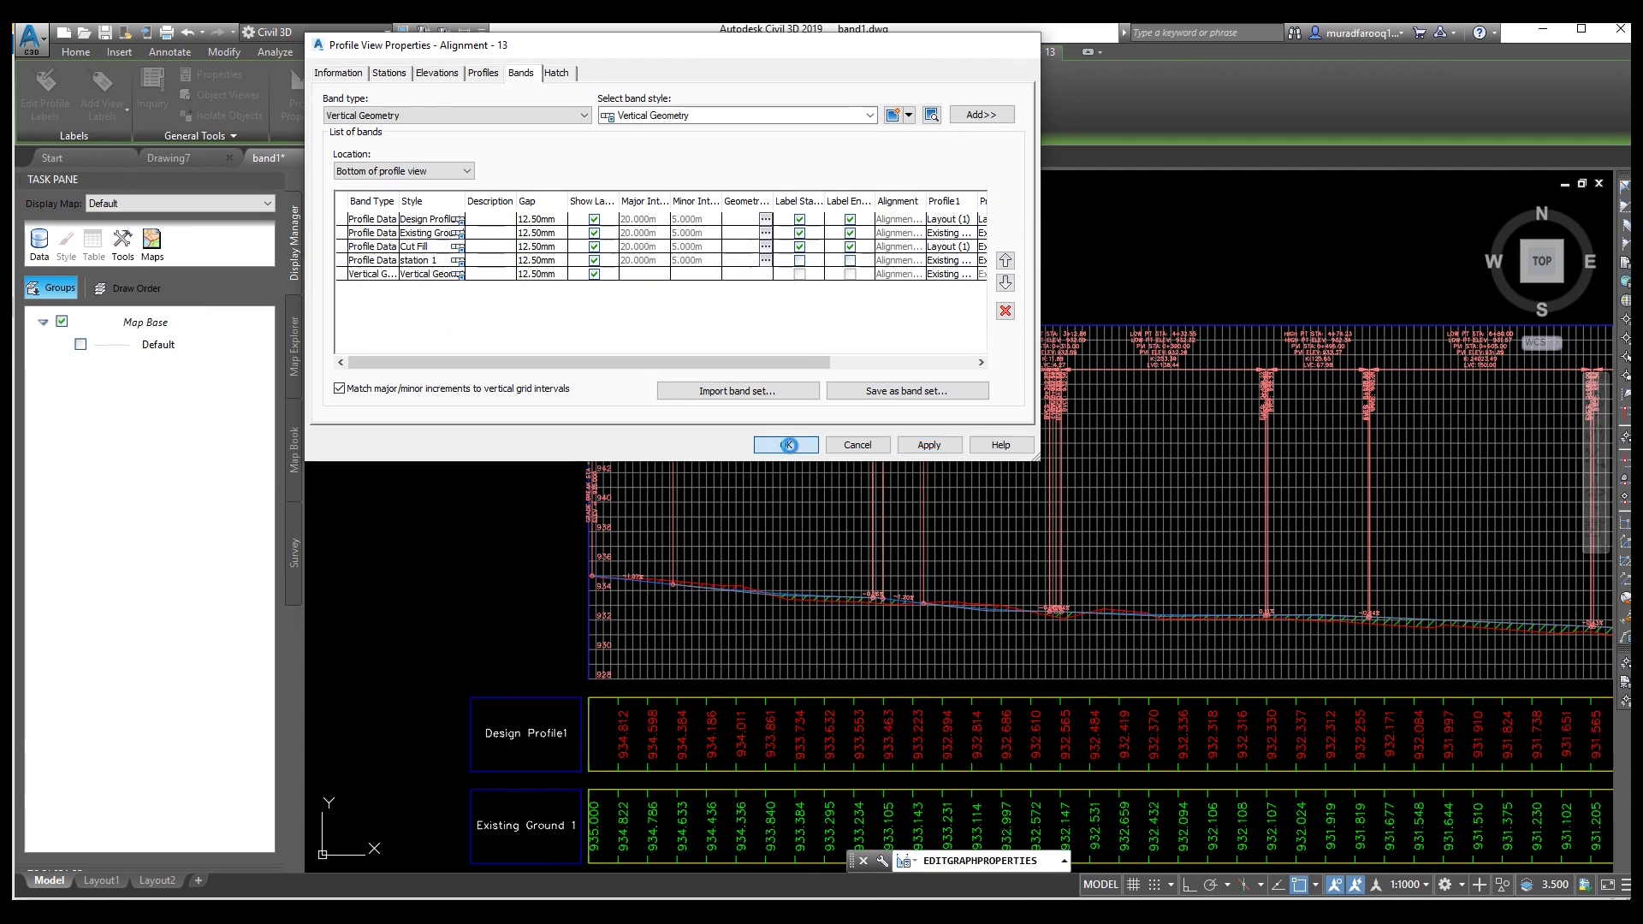
# - Examine the Vertical Geometry band and its labels beneath the station band of the profile view
pyautogui.scroll(-3, 878, 520)
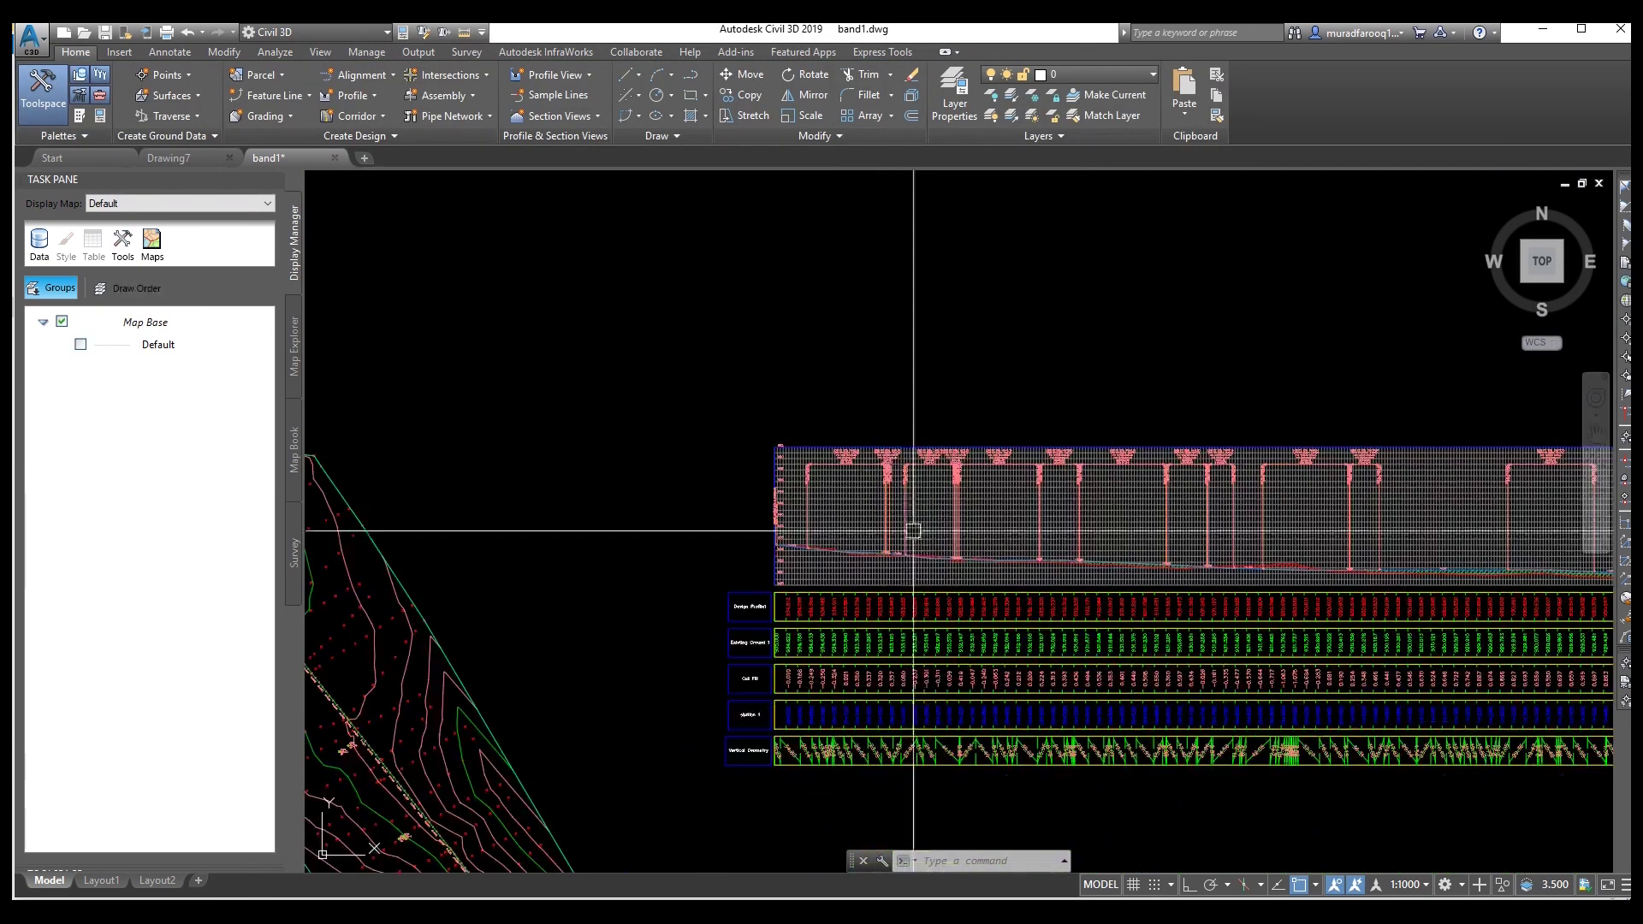
pyautogui.moveTo(909, 532); pyautogui.dragTo(862, 385, button='middle')
pyautogui.scroll(5, 861, 385)
pyautogui.moveTo(881, 532); pyautogui.dragTo(883, 451, button='middle')
pyautogui.scroll(-3, 941, 441)
pyautogui.scroll(6, 782, 462)
pyautogui.scroll(-4, 953, 447)
pyautogui.scroll(5, 946, 440)
pyautogui.scroll(-3, 1500, 392)
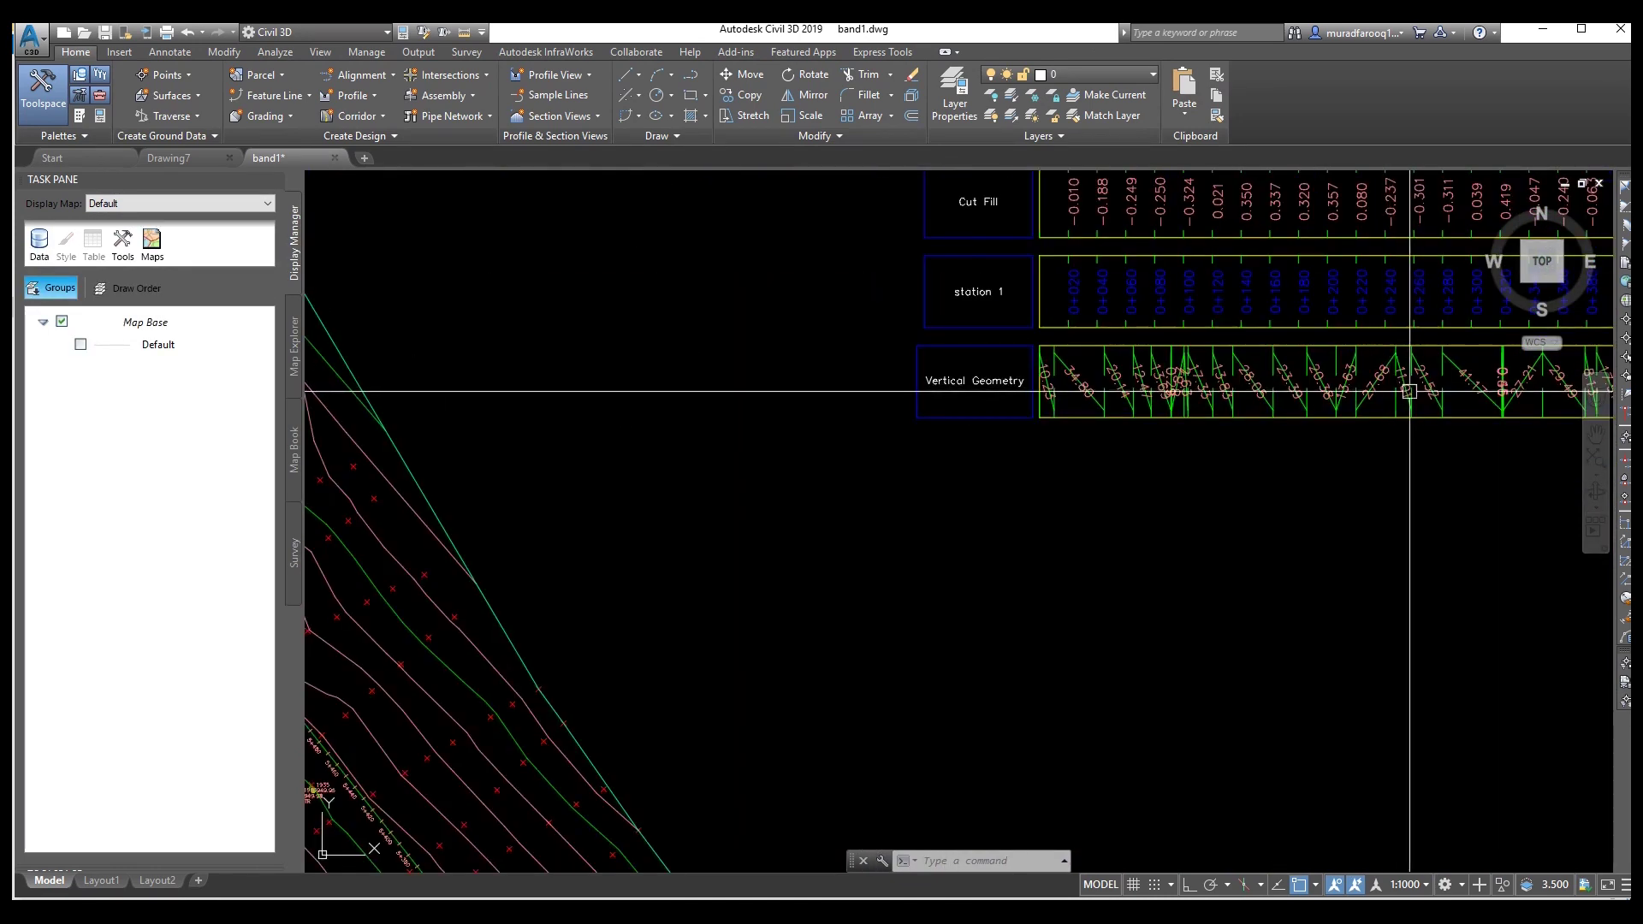
# - Open the profile view properties of the Alignment - 13 profile view to its list of bands
pyautogui.scroll(-3, 1064, 498)
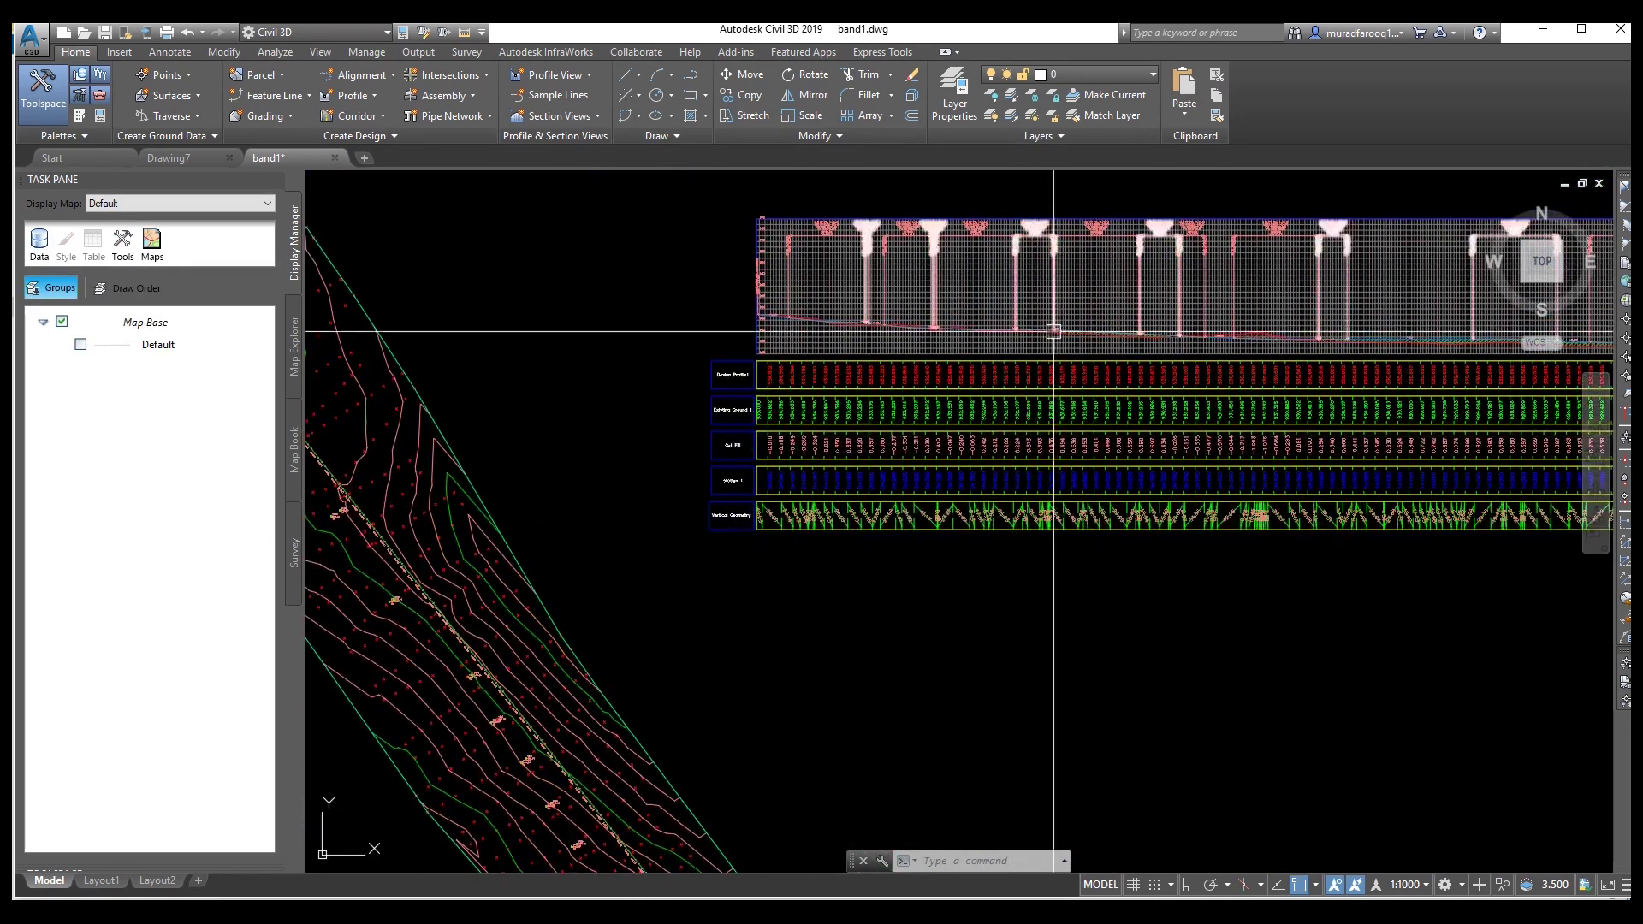
pyautogui.moveTo(978, 306); pyautogui.dragTo(978, 419, button='middle')
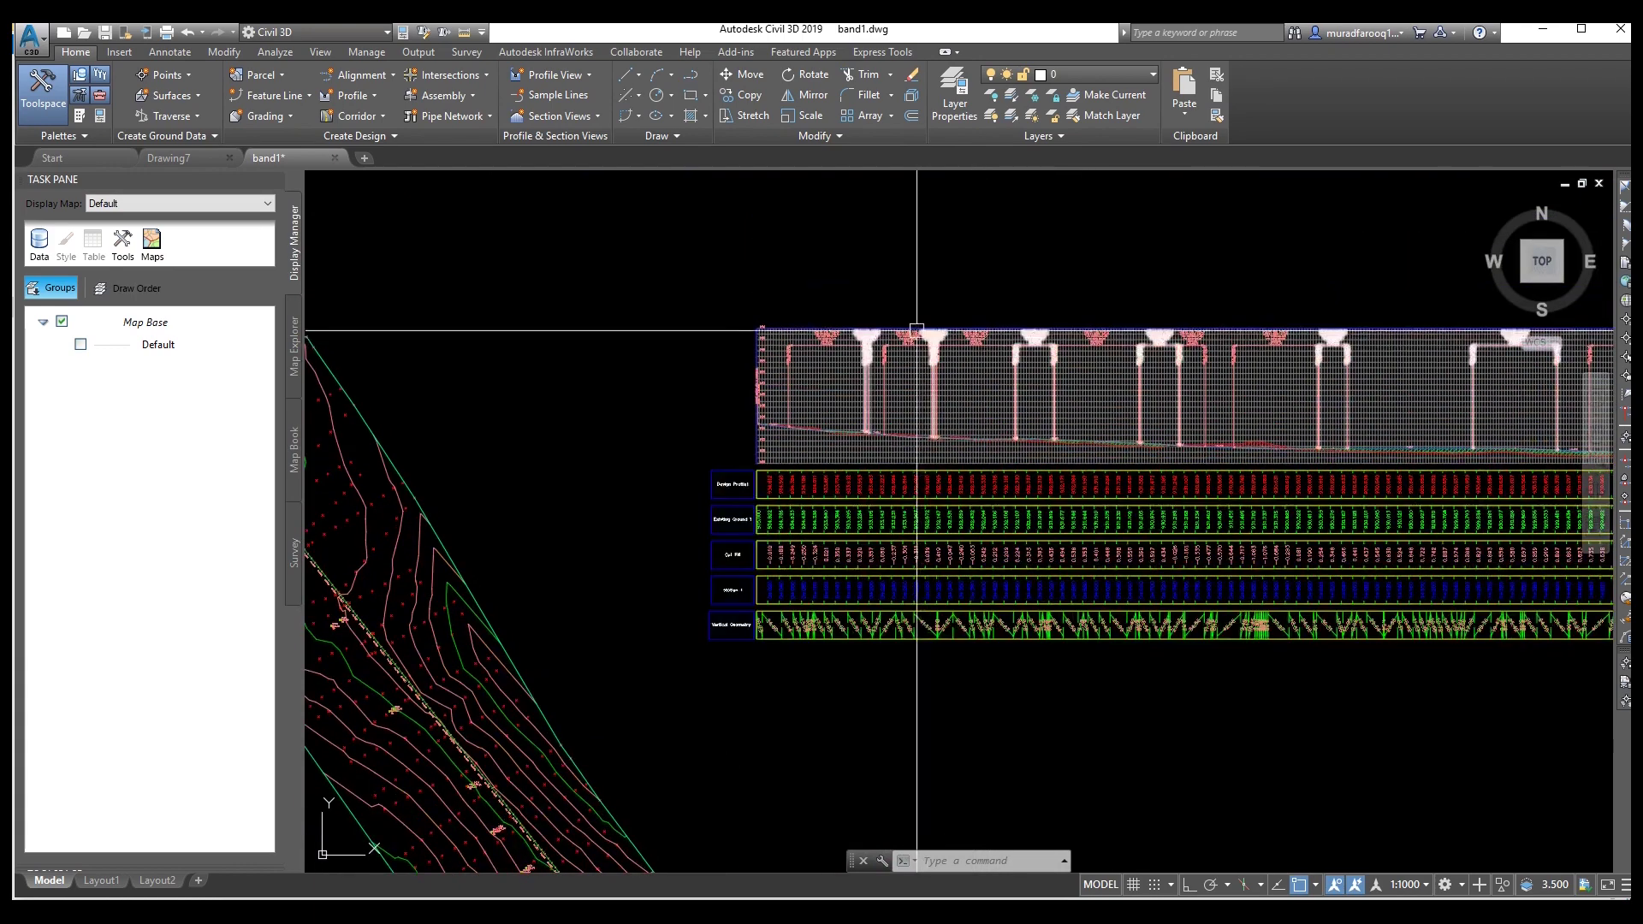
pyautogui.scroll(3, 909, 330)
pyautogui.click(909, 330)
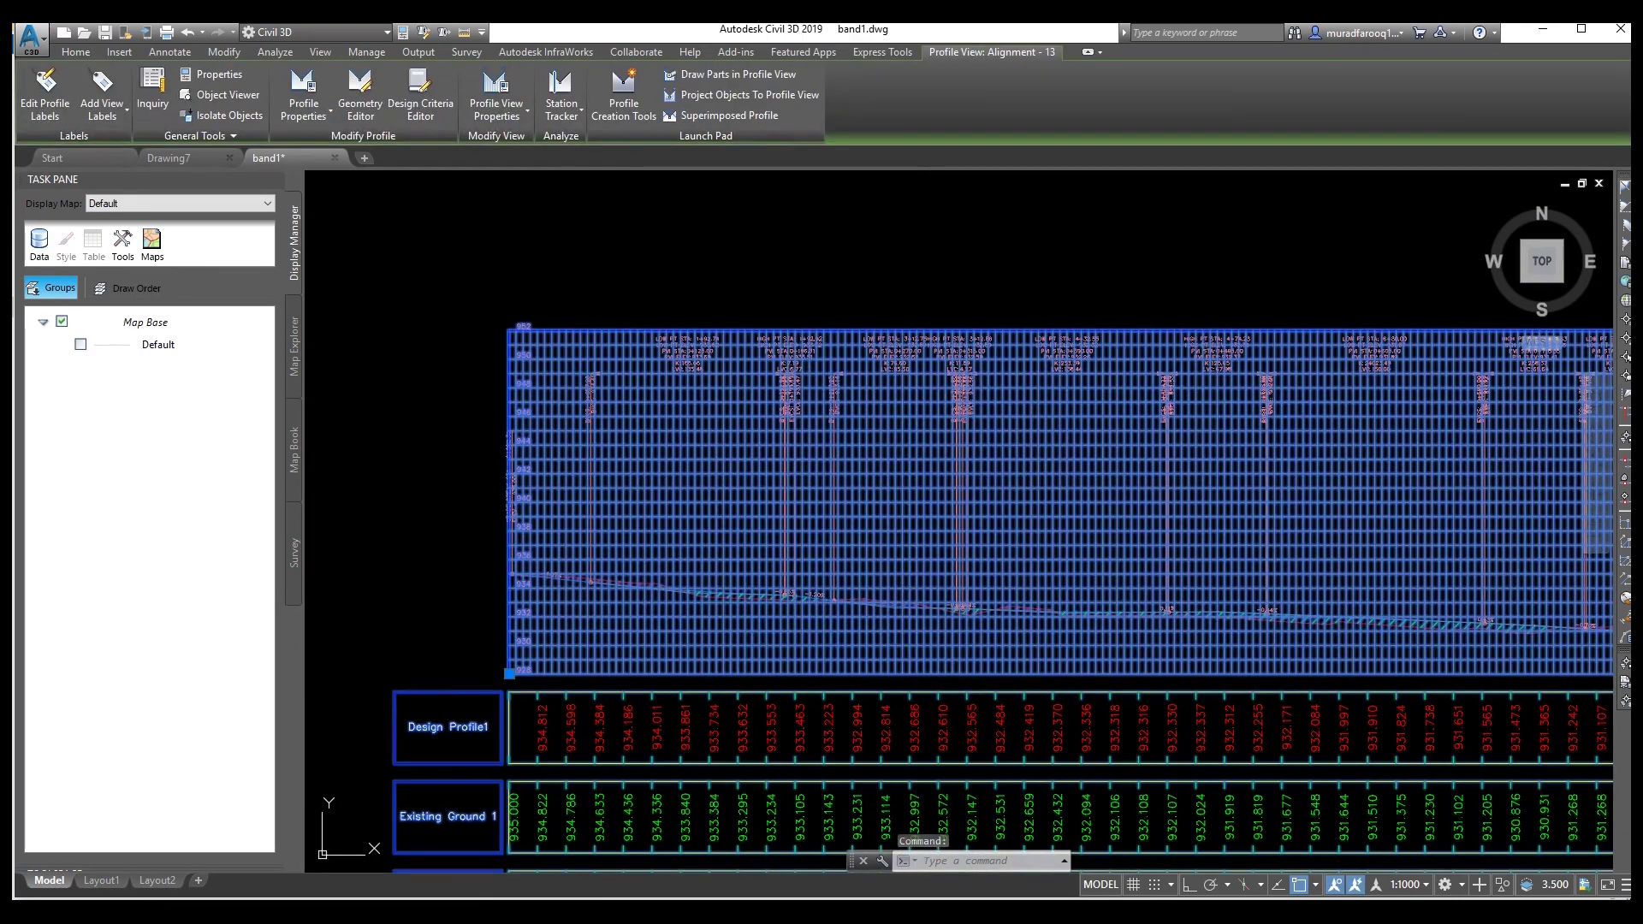
pyautogui.rightClick(917, 336)
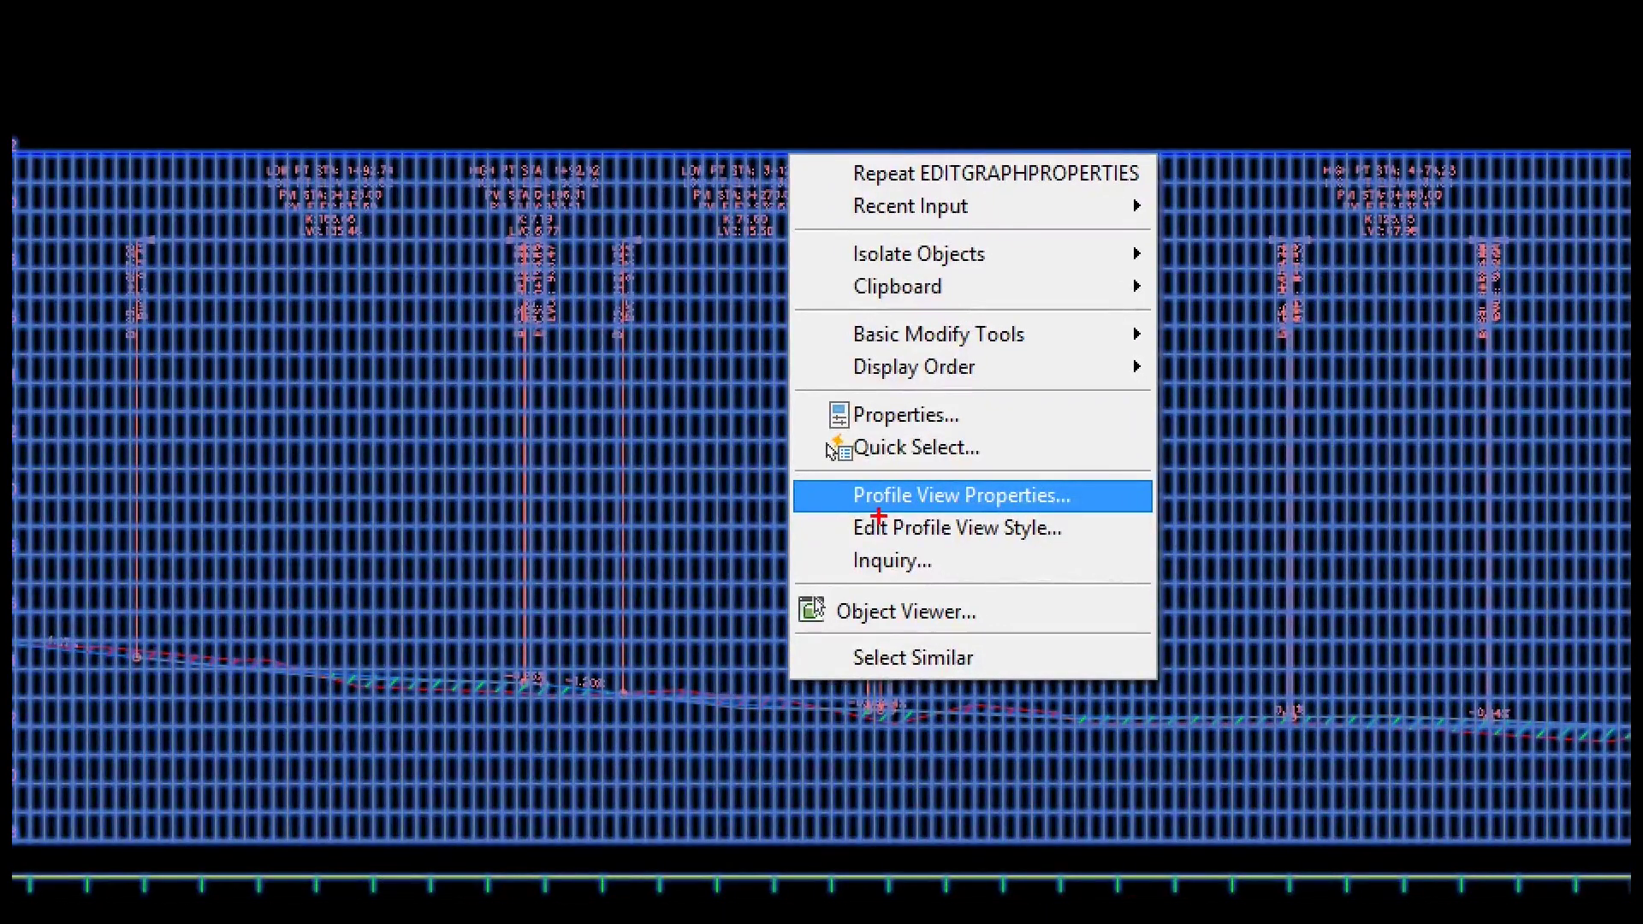
pyautogui.moveTo(846, 511); pyautogui.dragTo(1106, 512)
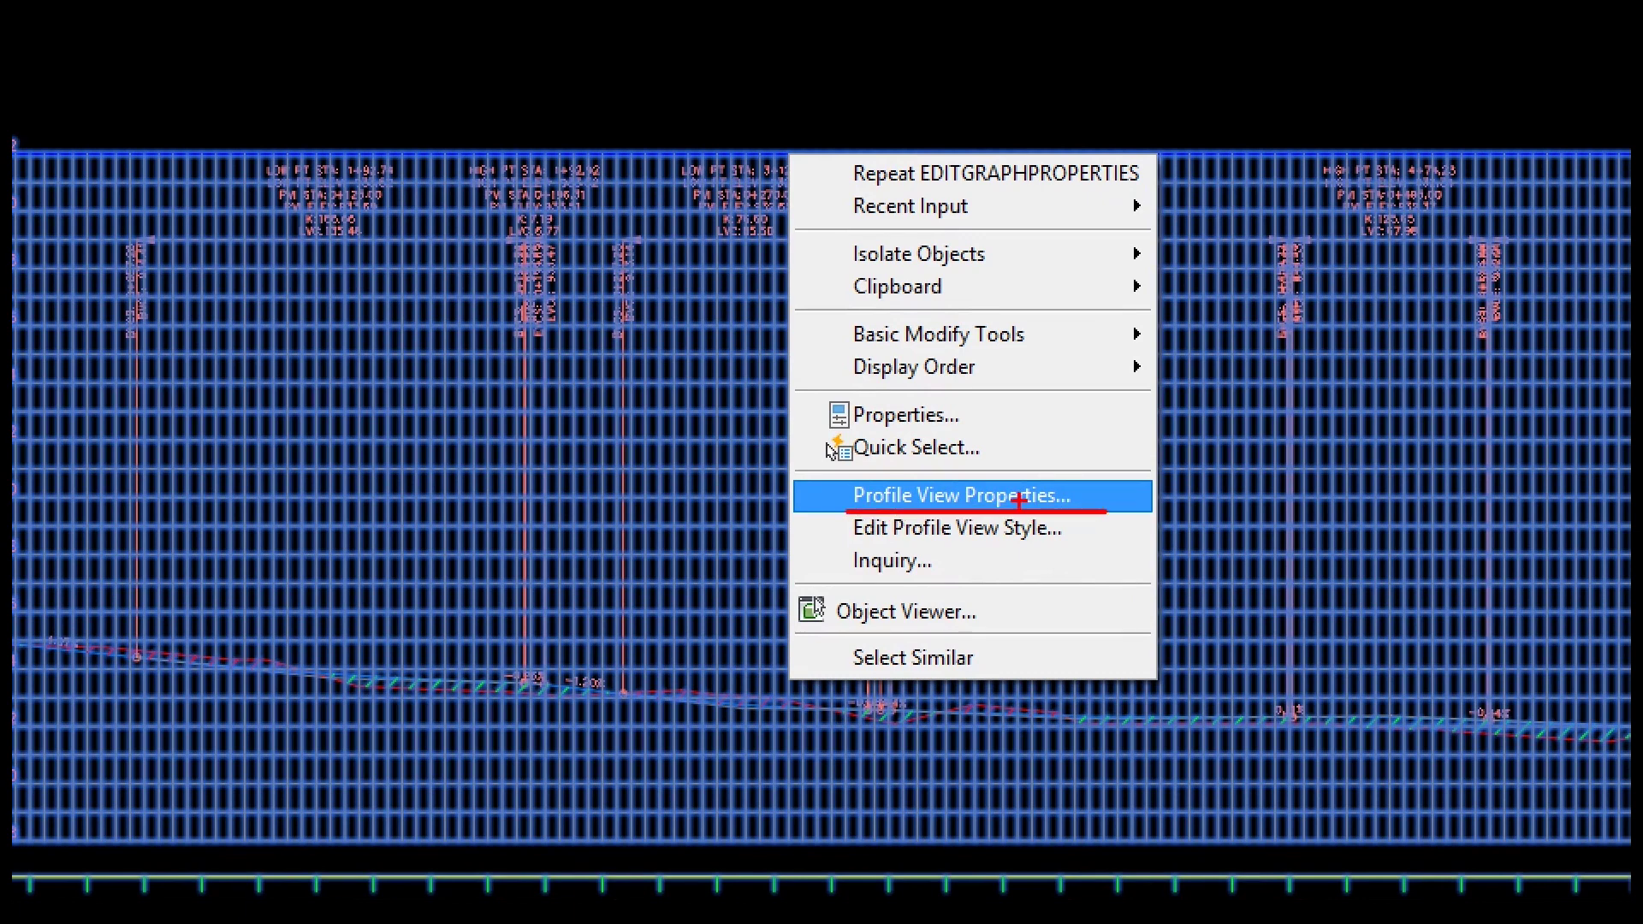
pyautogui.click(1018, 496)
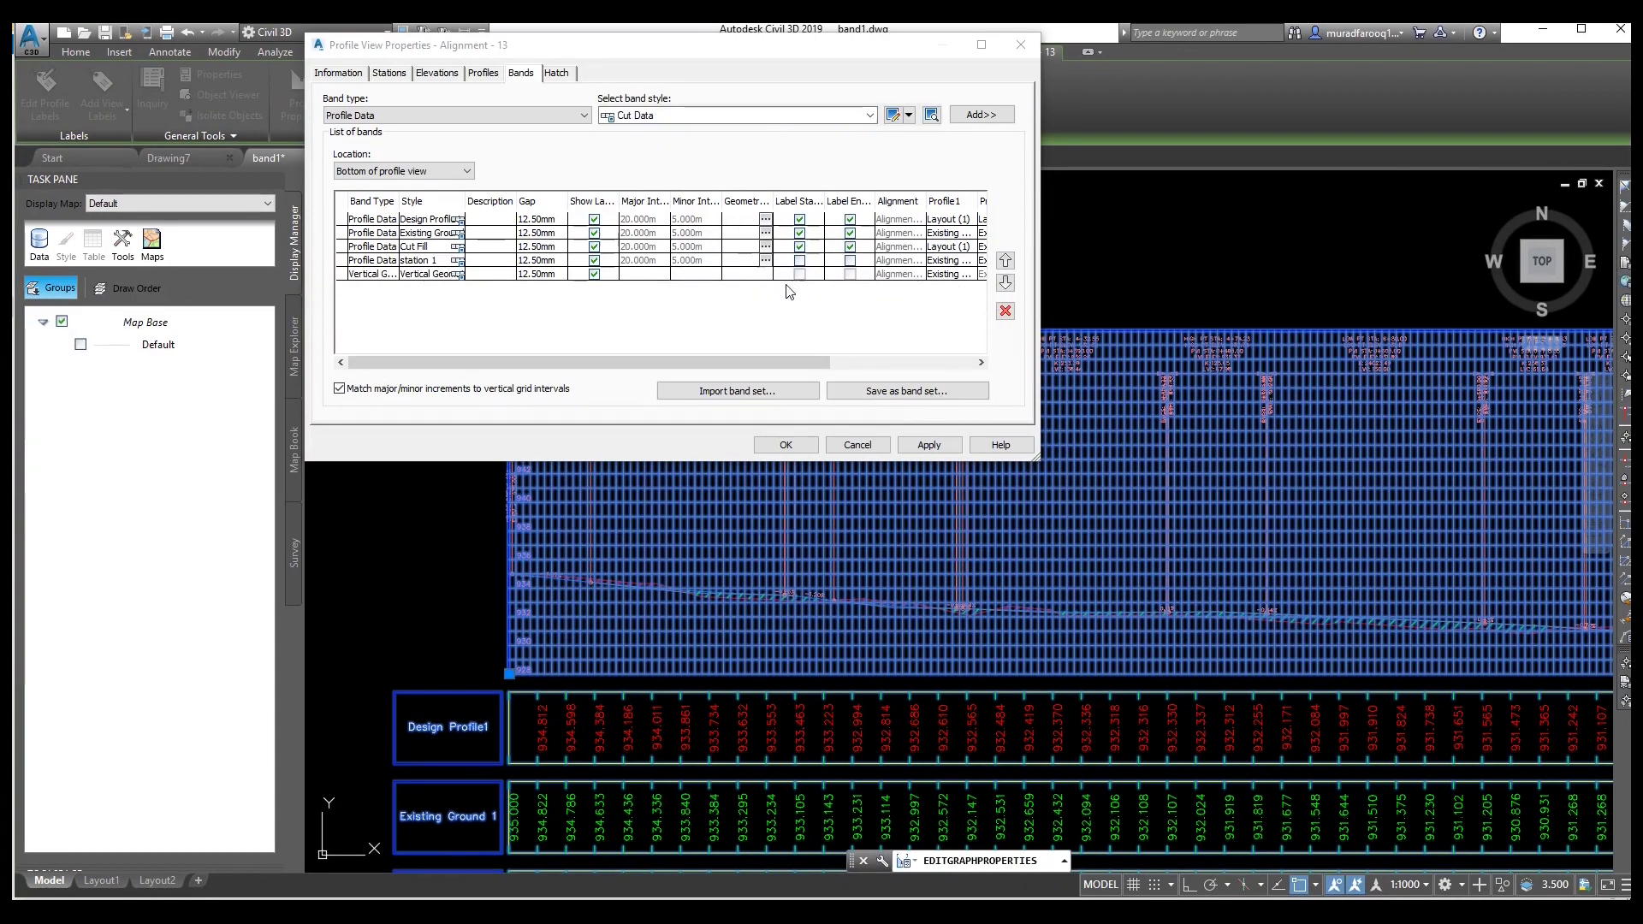
# - Set Profile1 of the Vertical Geometry band to Layout (1), then apply and accept the profile view properties
pyautogui.click(984, 364)
pyautogui.click(984, 364)
pyautogui.click(984, 363)
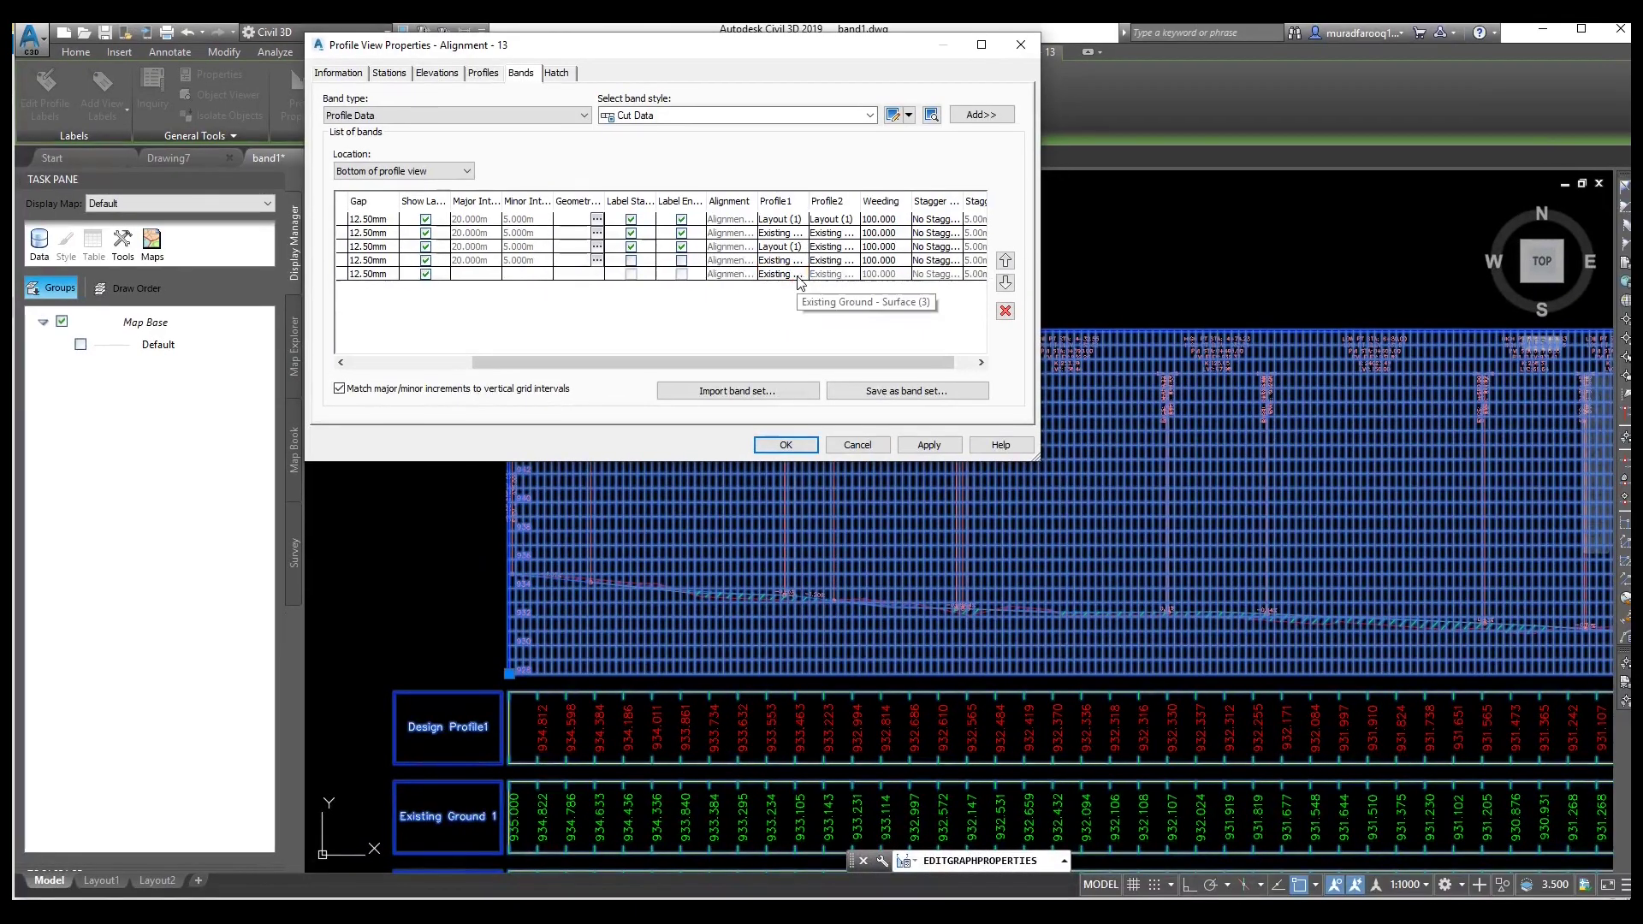
pyautogui.click(796, 275)
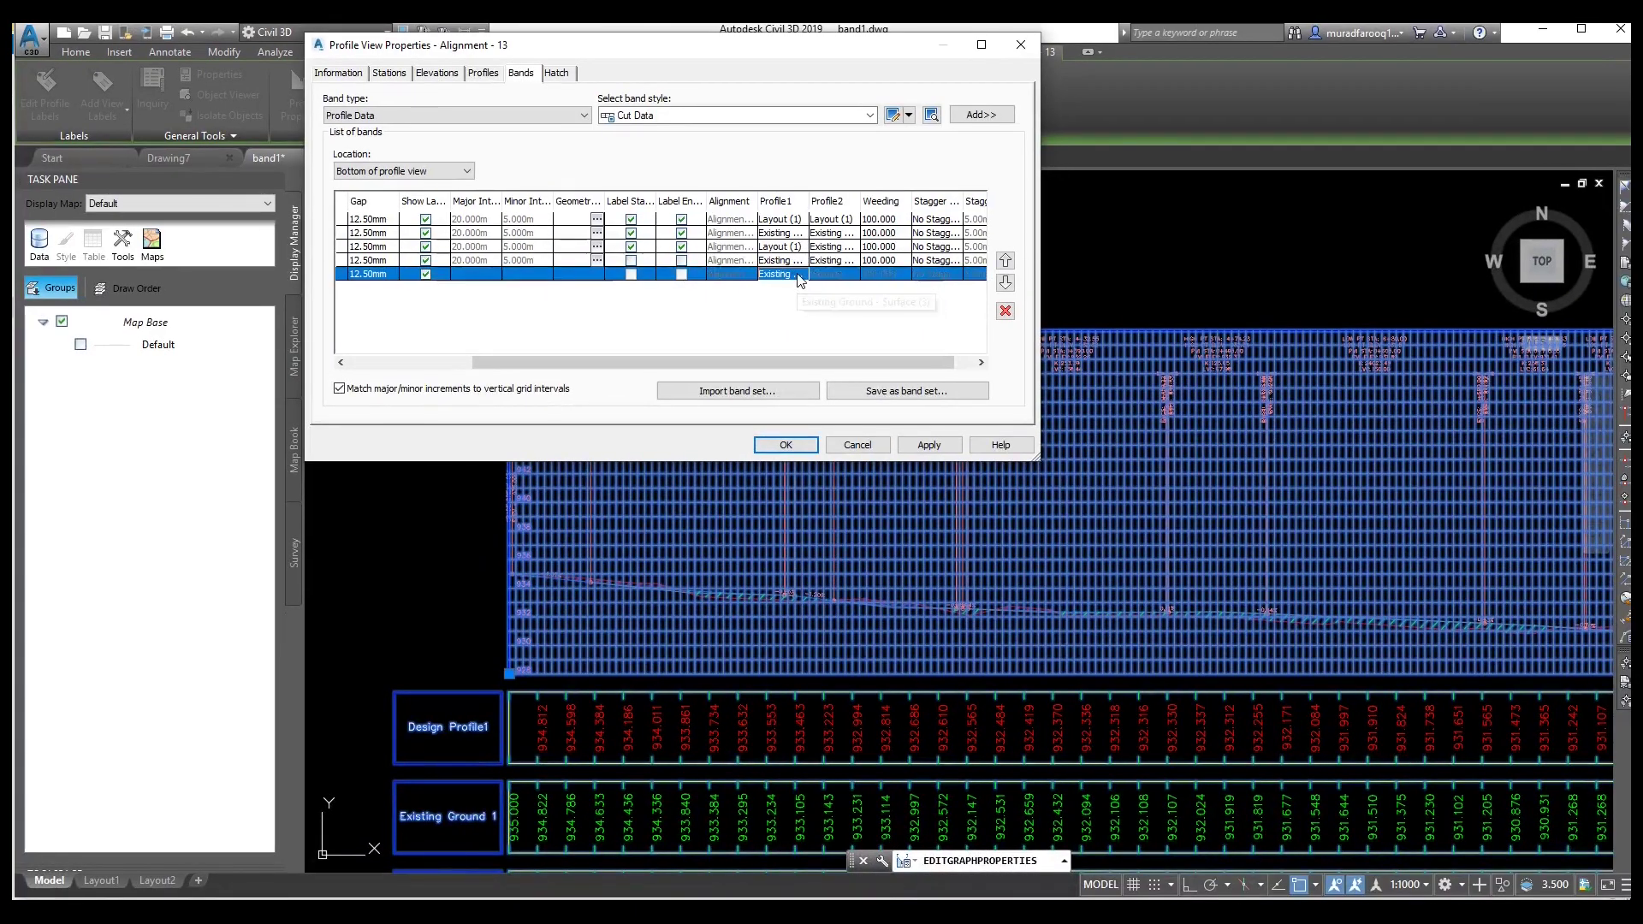
pyautogui.click(794, 276)
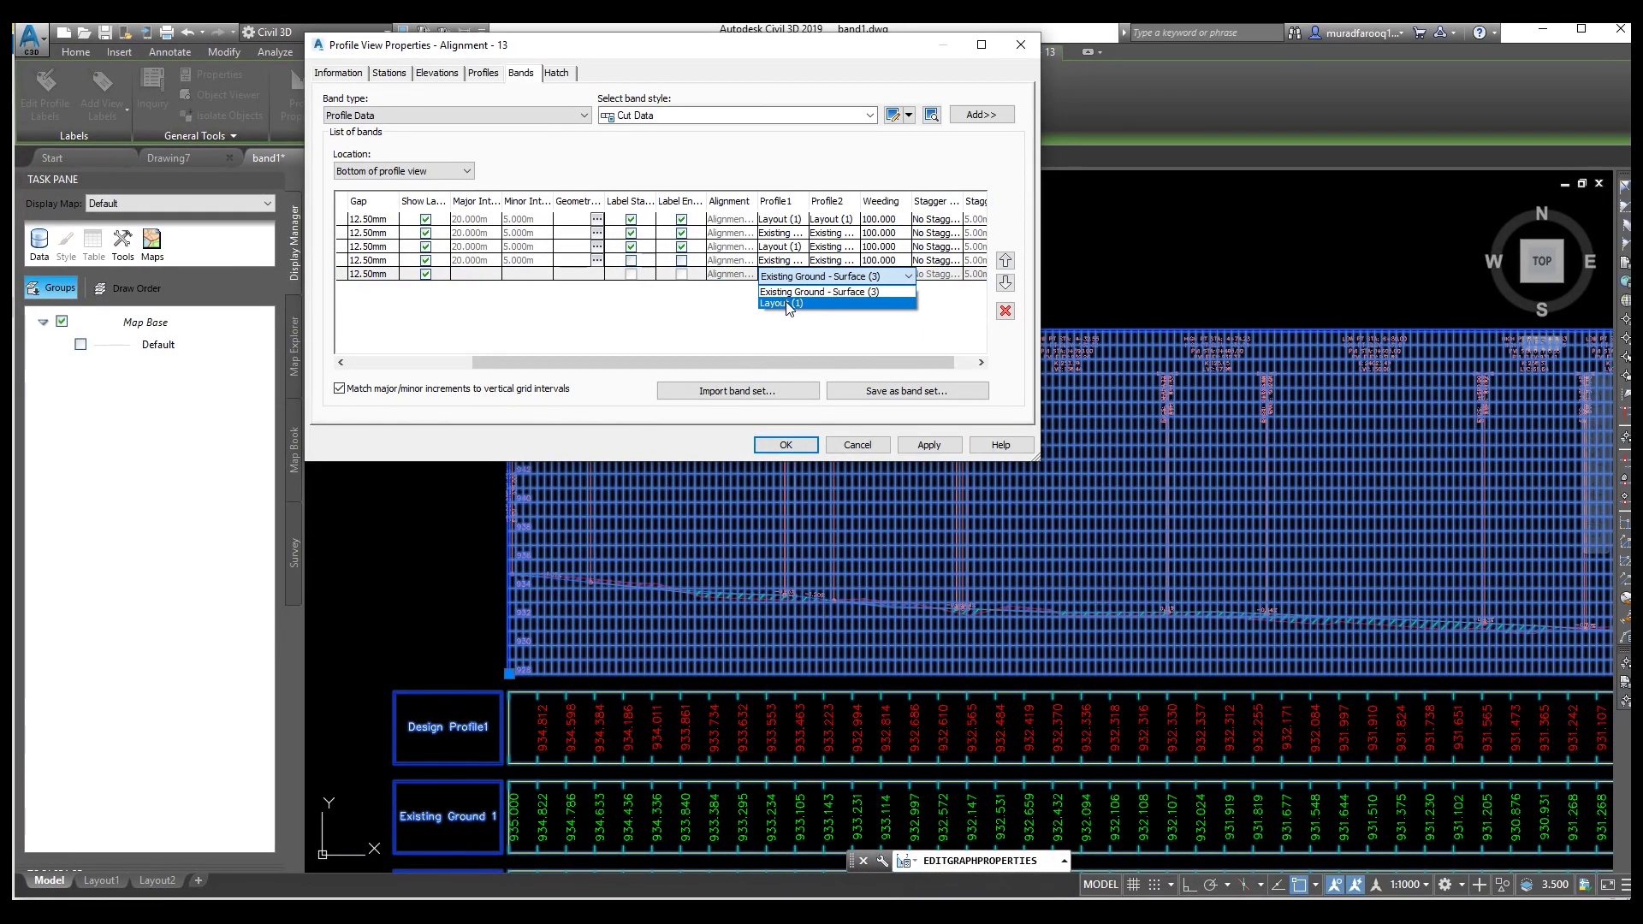
pyautogui.click(788, 304)
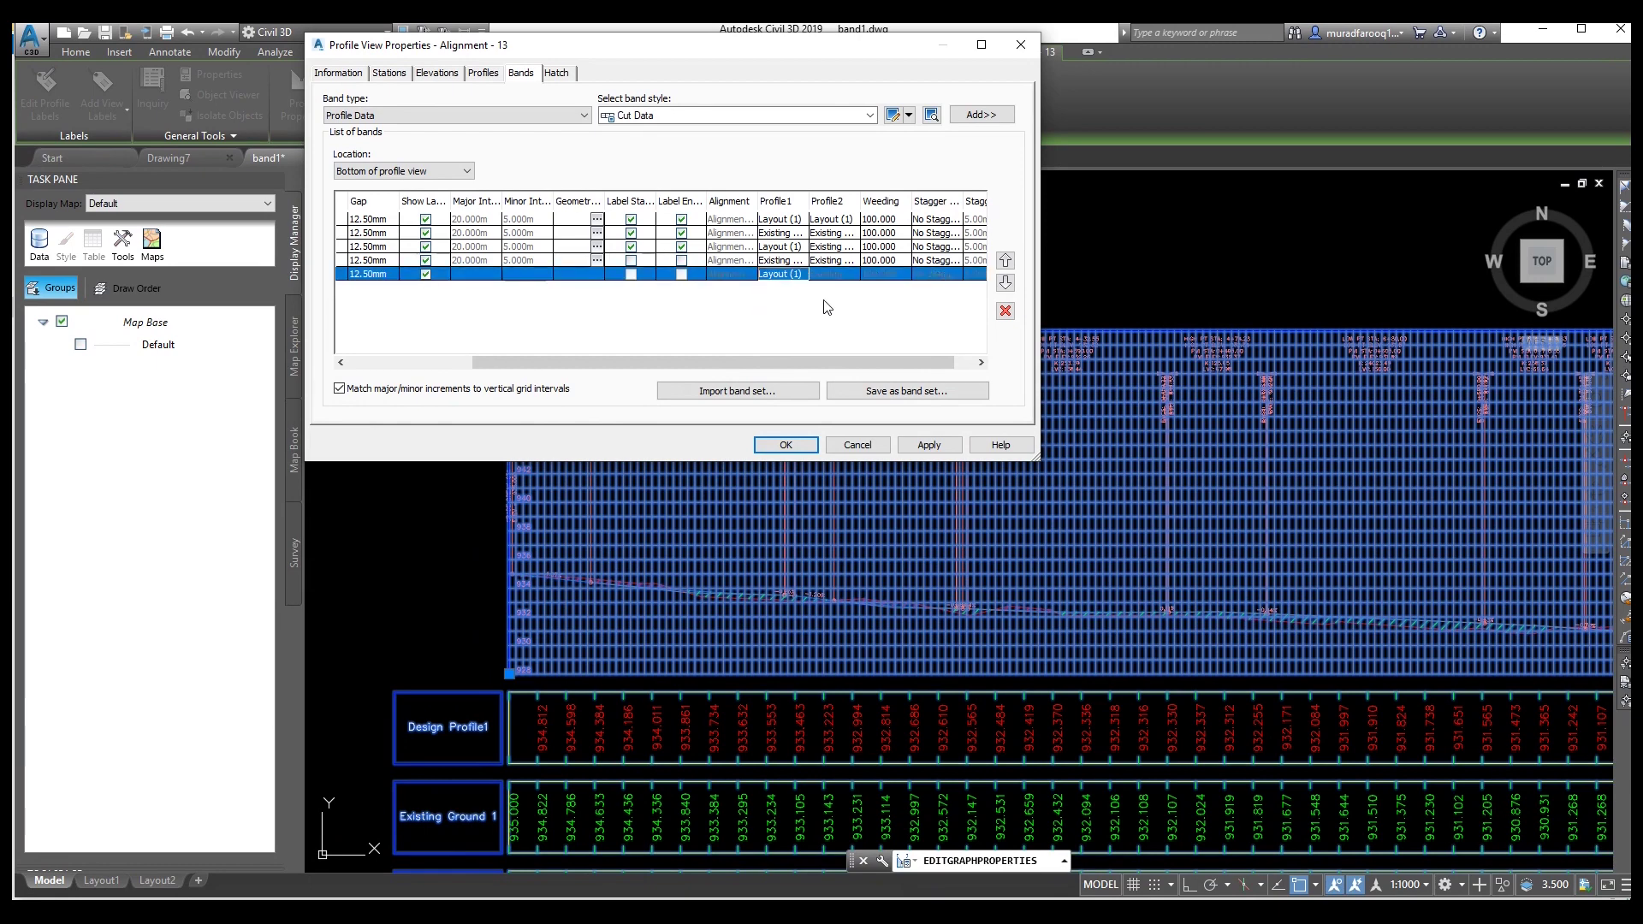
pyautogui.click(927, 446)
pyautogui.click(802, 445)
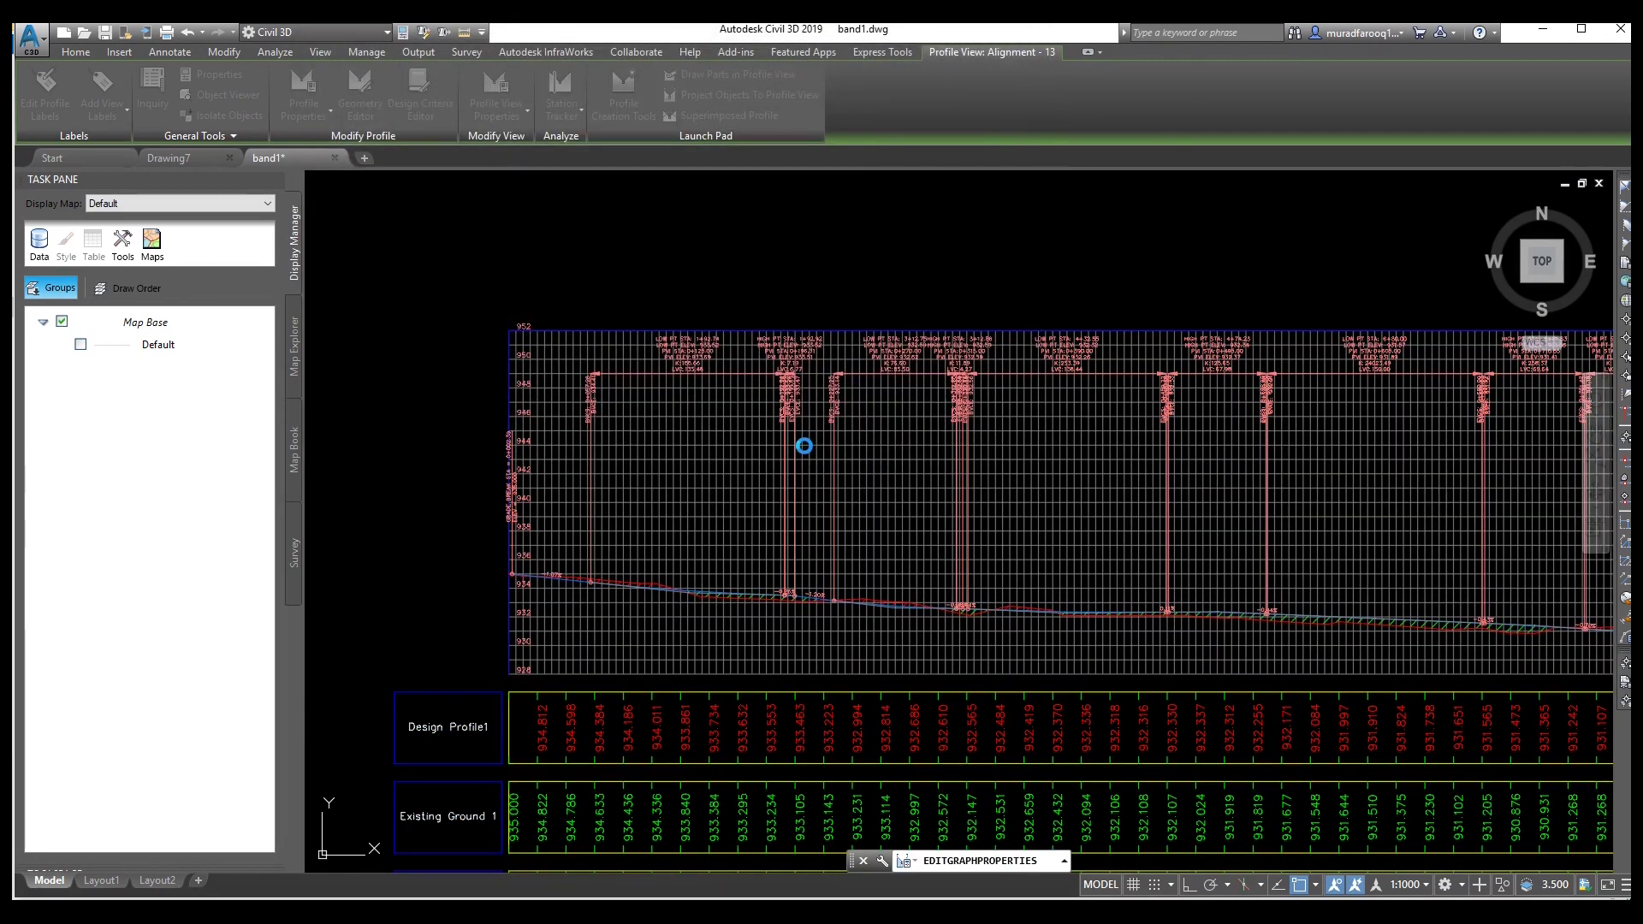
# - Examine the updated Vertical Geometry band, checking its curve length, radius and K labels along the profile view
pyautogui.scroll(-5, 840, 505)
pyautogui.scroll(8, 819, 490)
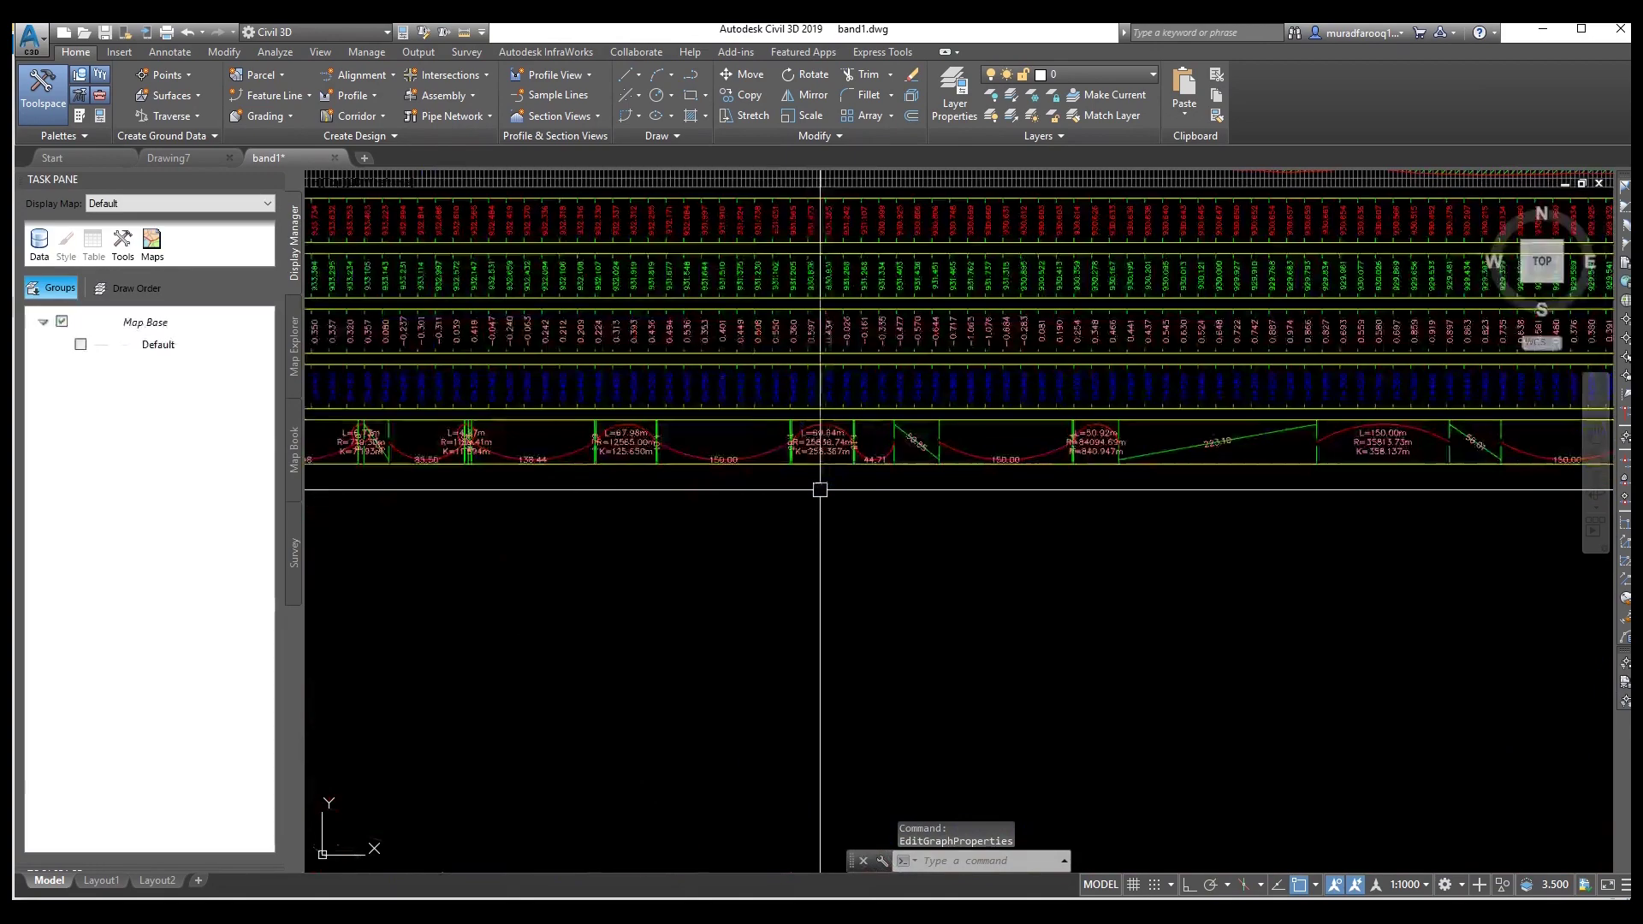
pyautogui.scroll(4, 748, 476)
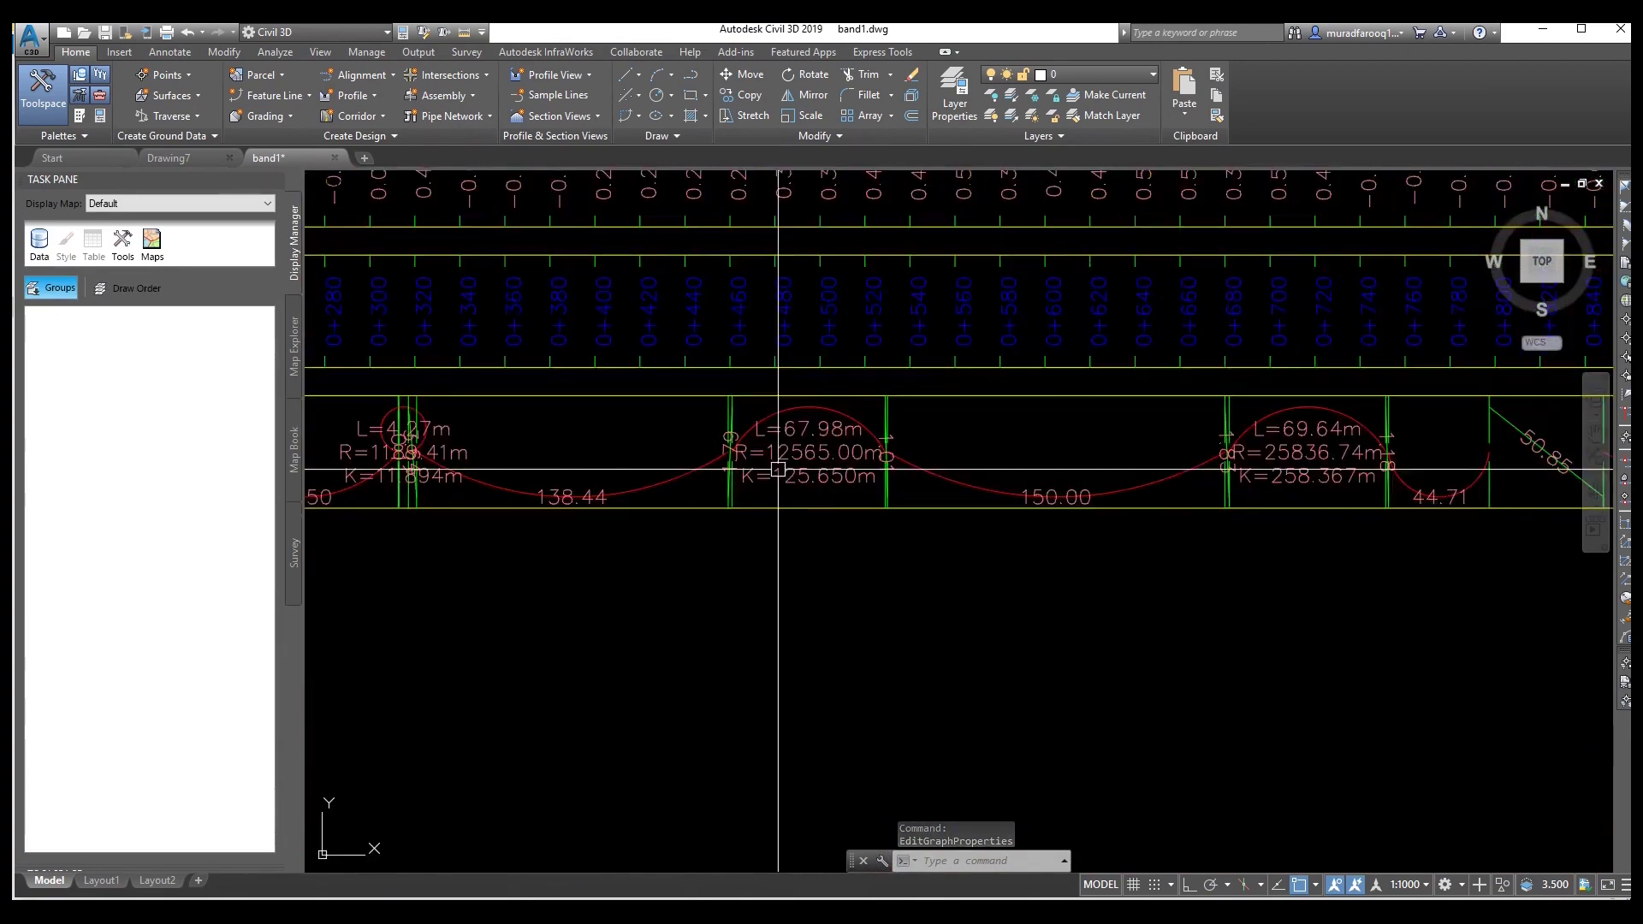
pyautogui.scroll(2, 743, 481)
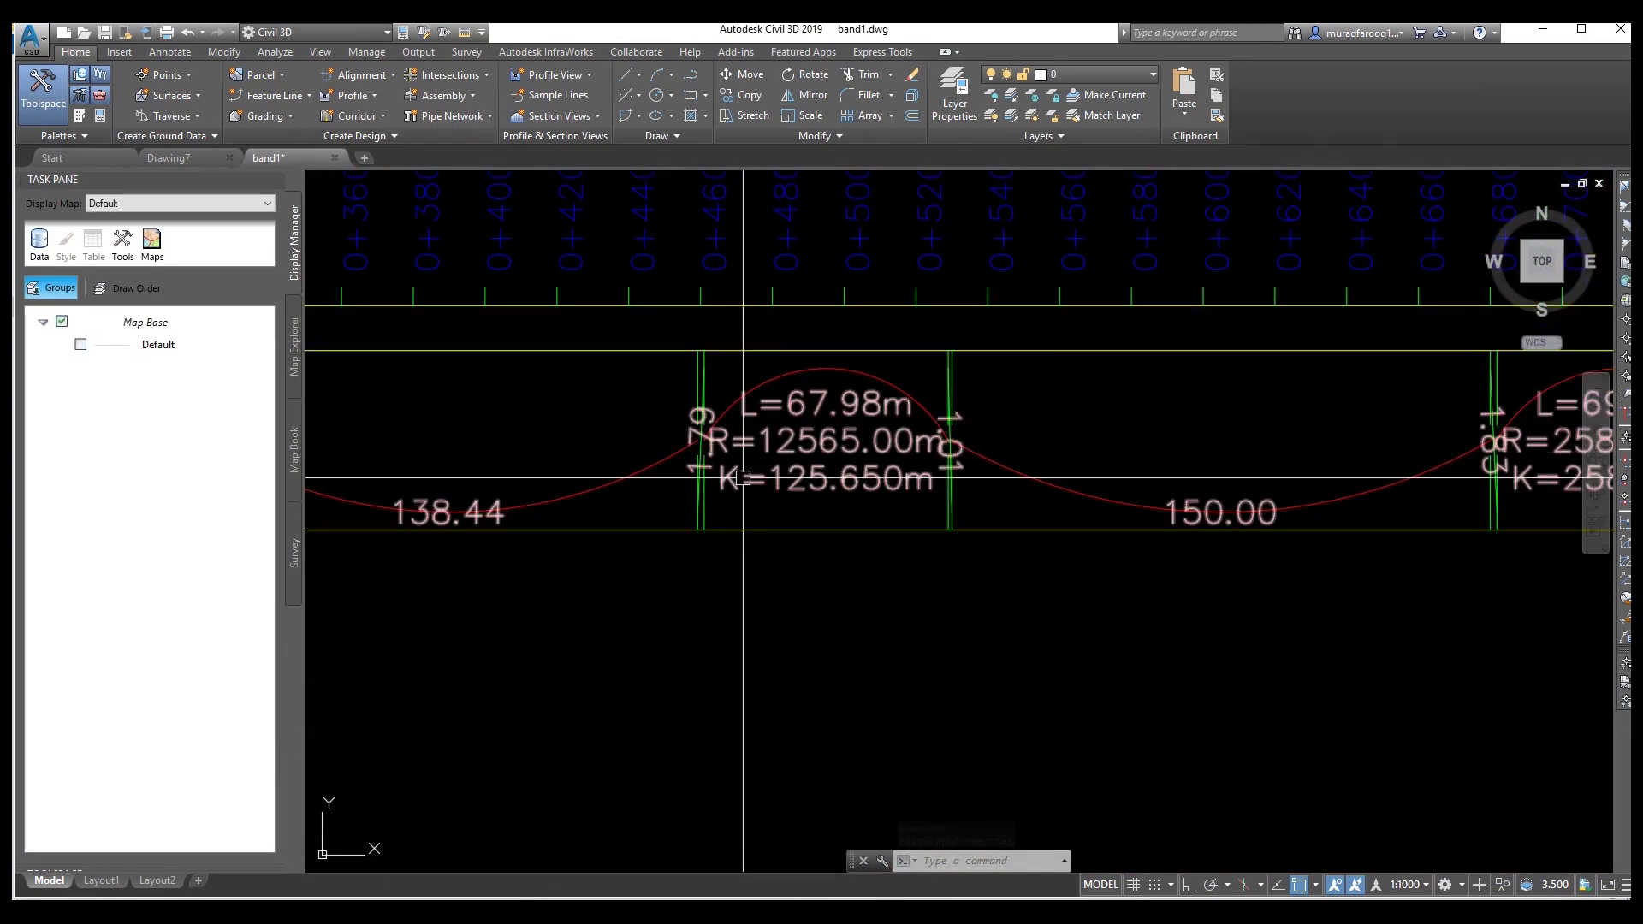
pyautogui.scroll(-5, 718, 479)
pyautogui.scroll(3, 770, 475)
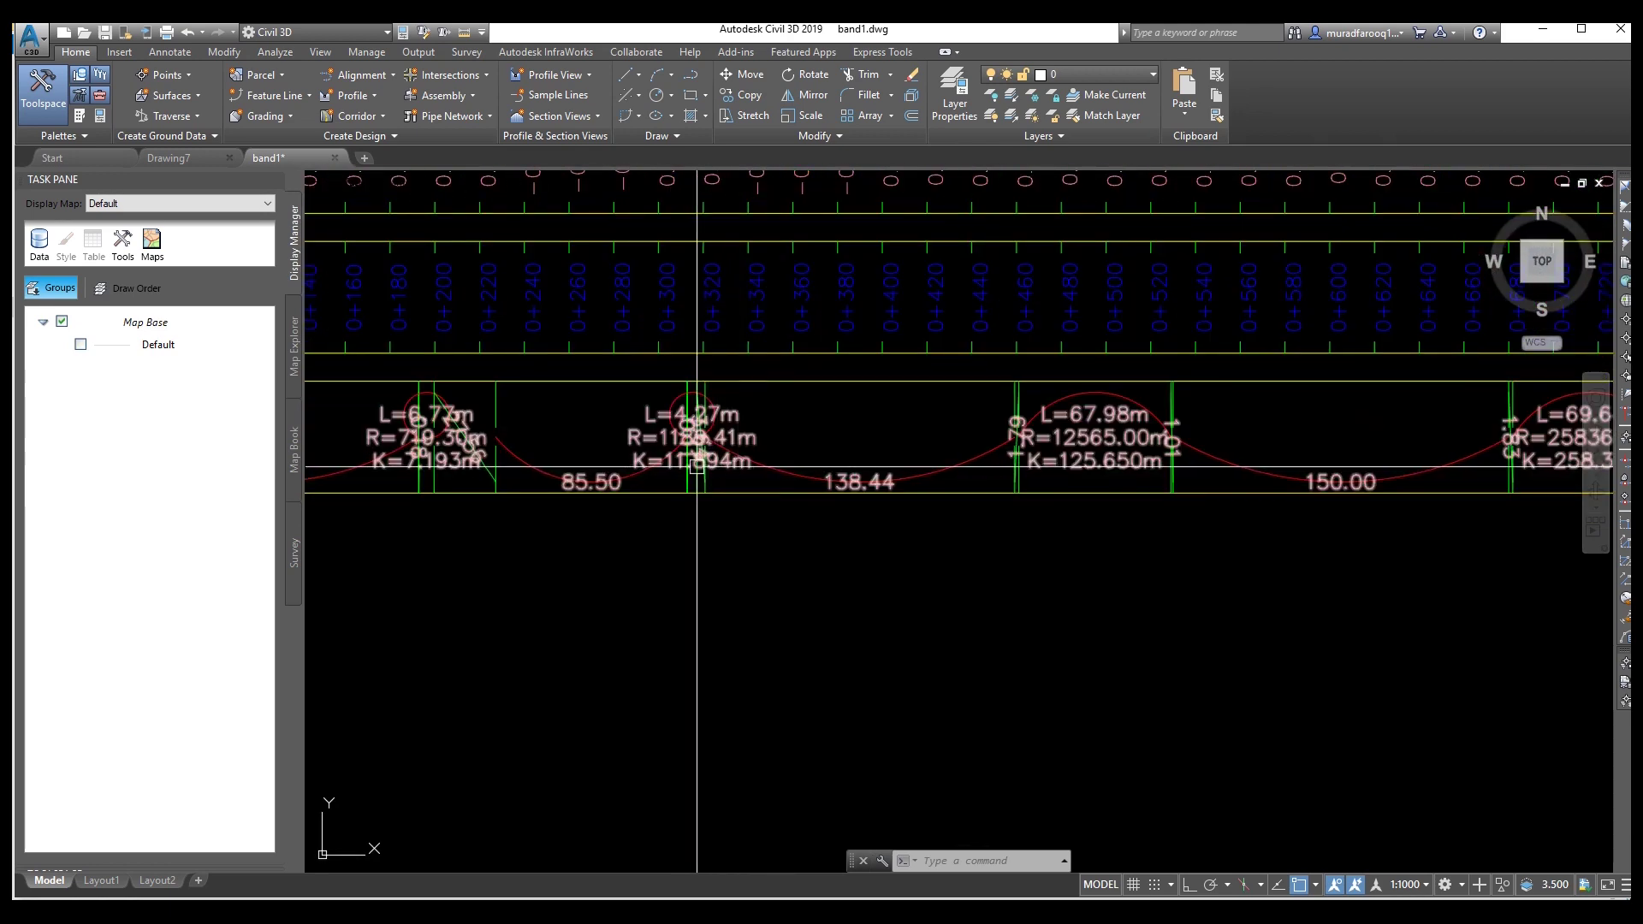
pyautogui.moveTo(256, 466); pyautogui.dragTo(733, 460, button='middle')
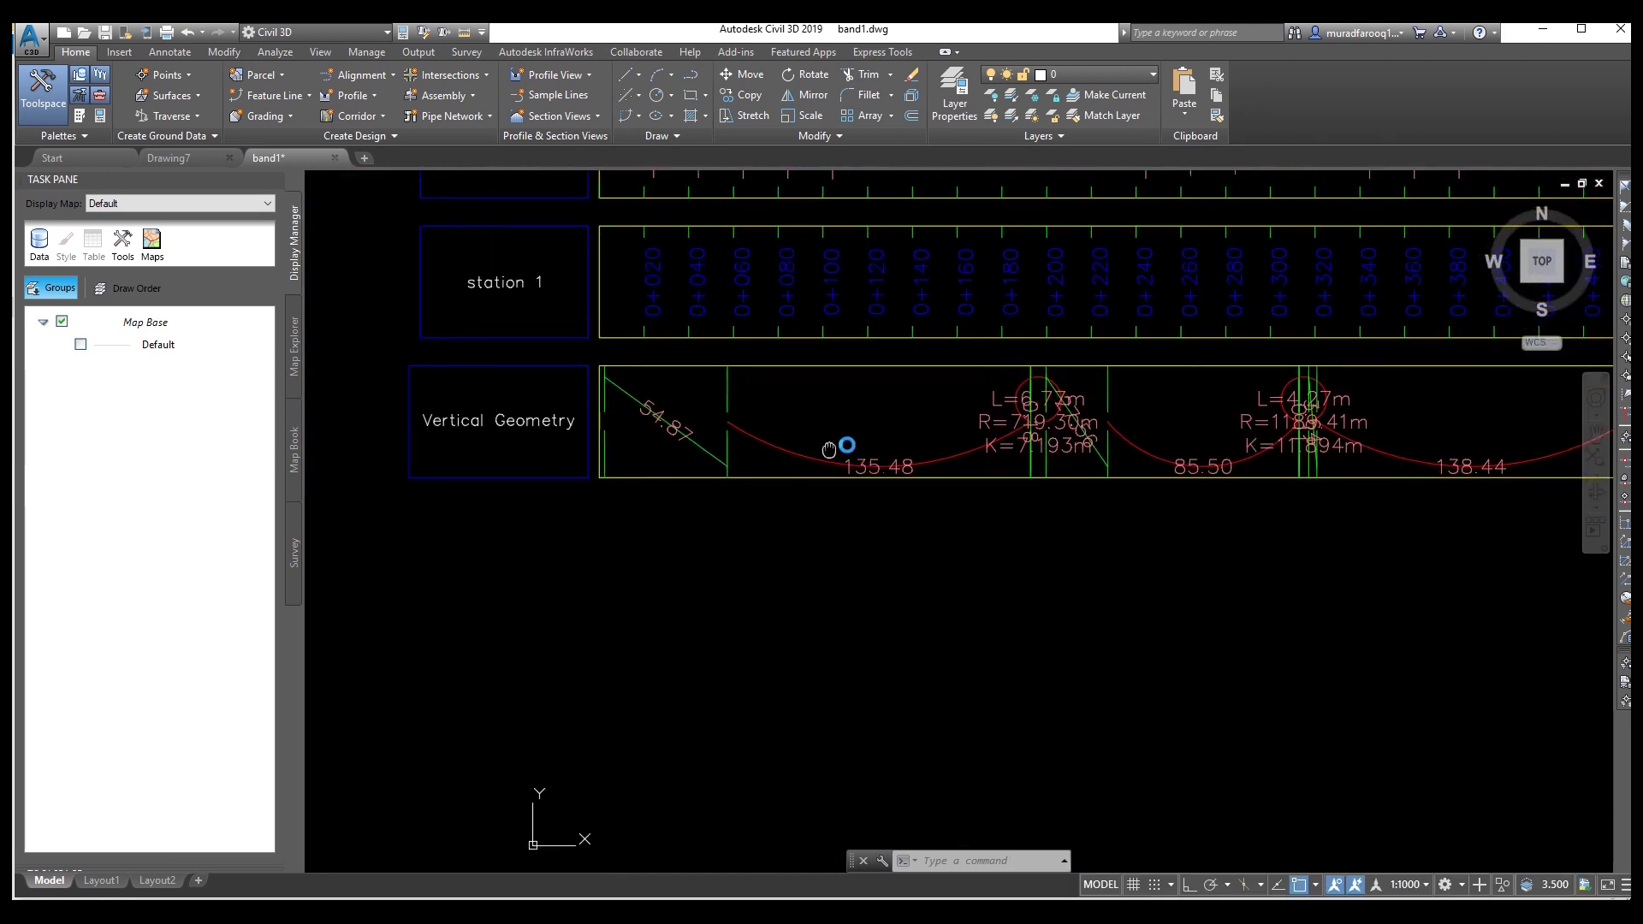
pyautogui.scroll(-6, 759, 439)
pyautogui.scroll(-4, 920, 412)
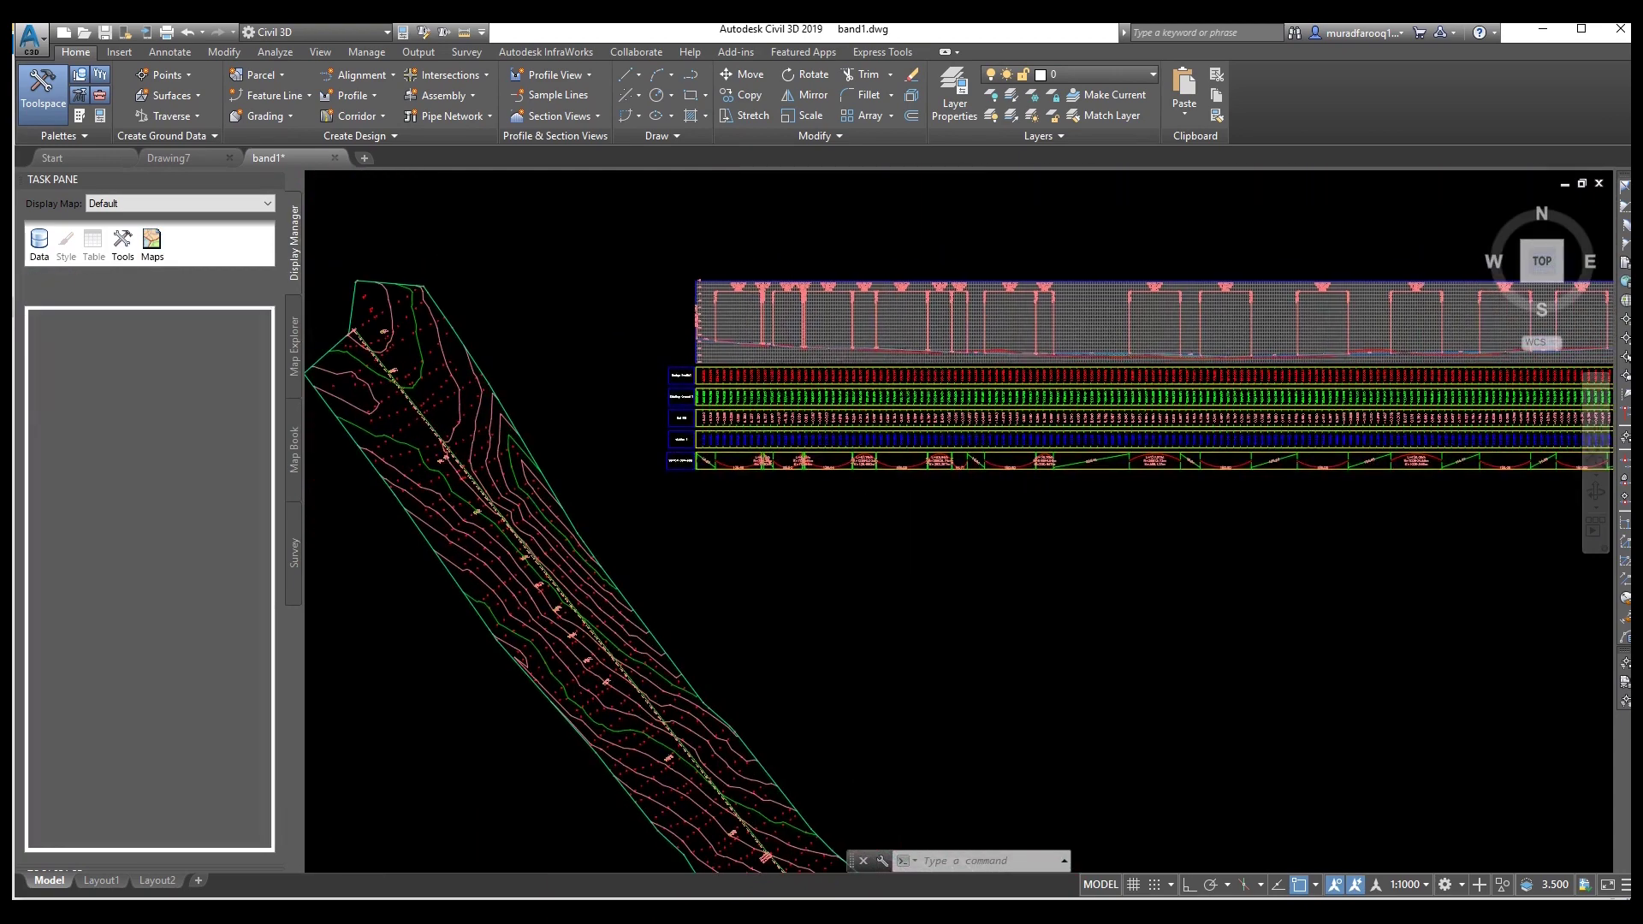
# - Reopen the properties of the Alignment - 13 profile view for adding another band
pyautogui.scroll(4, 1012, 439)
pyautogui.scroll(4, 830, 481)
pyautogui.scroll(-3, 912, 270)
pyautogui.scroll(3, 834, 283)
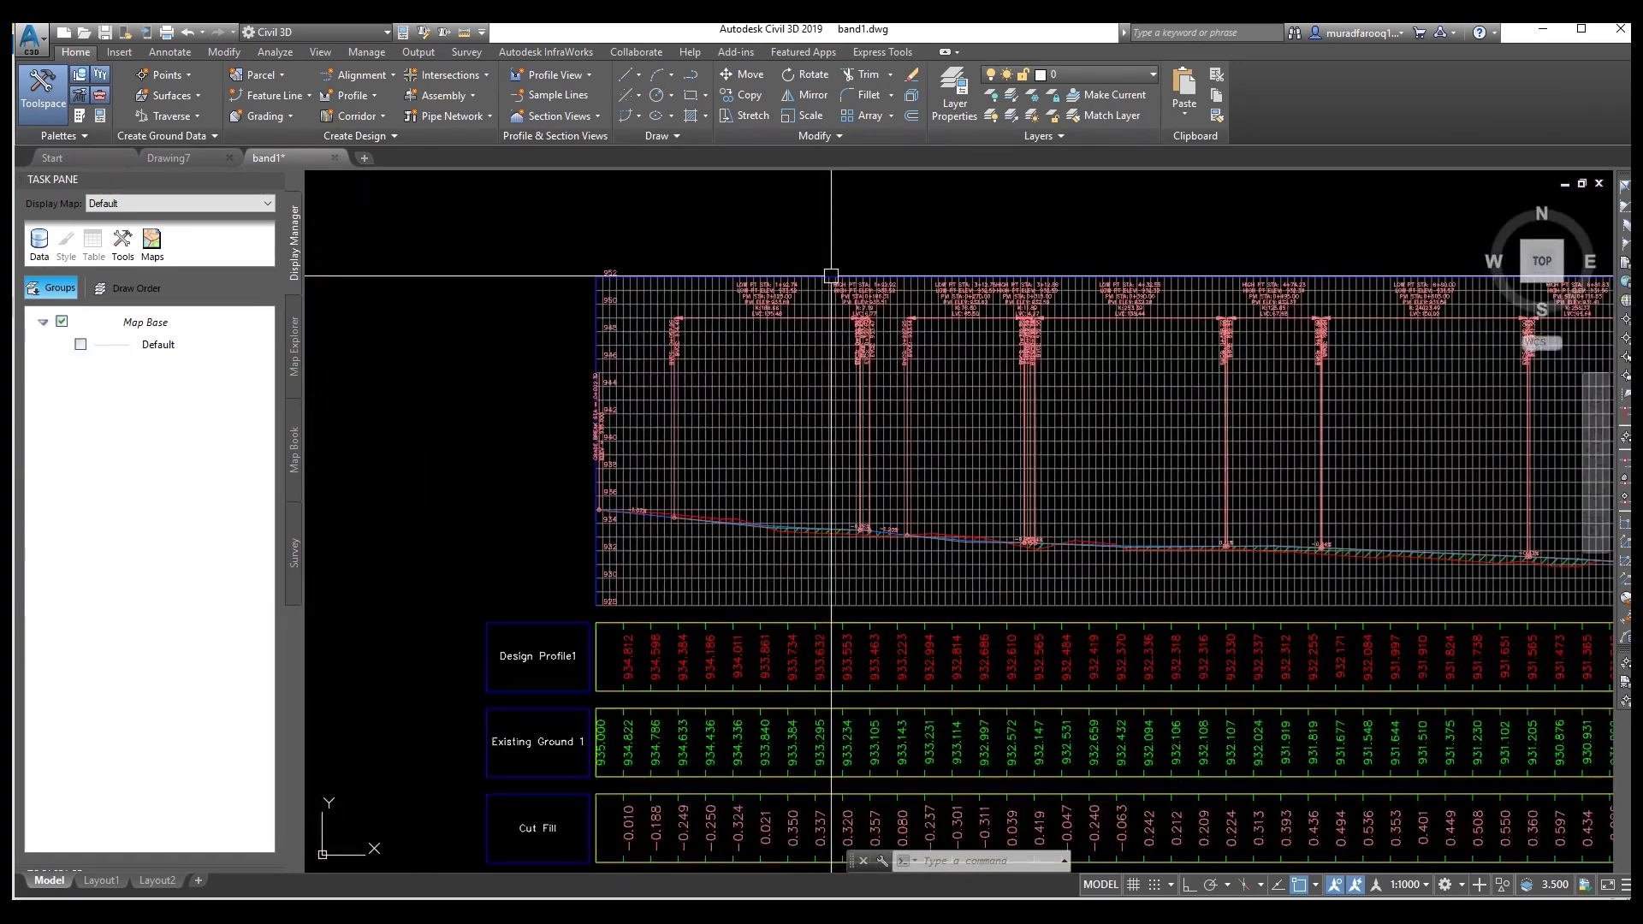
pyautogui.click(830, 275)
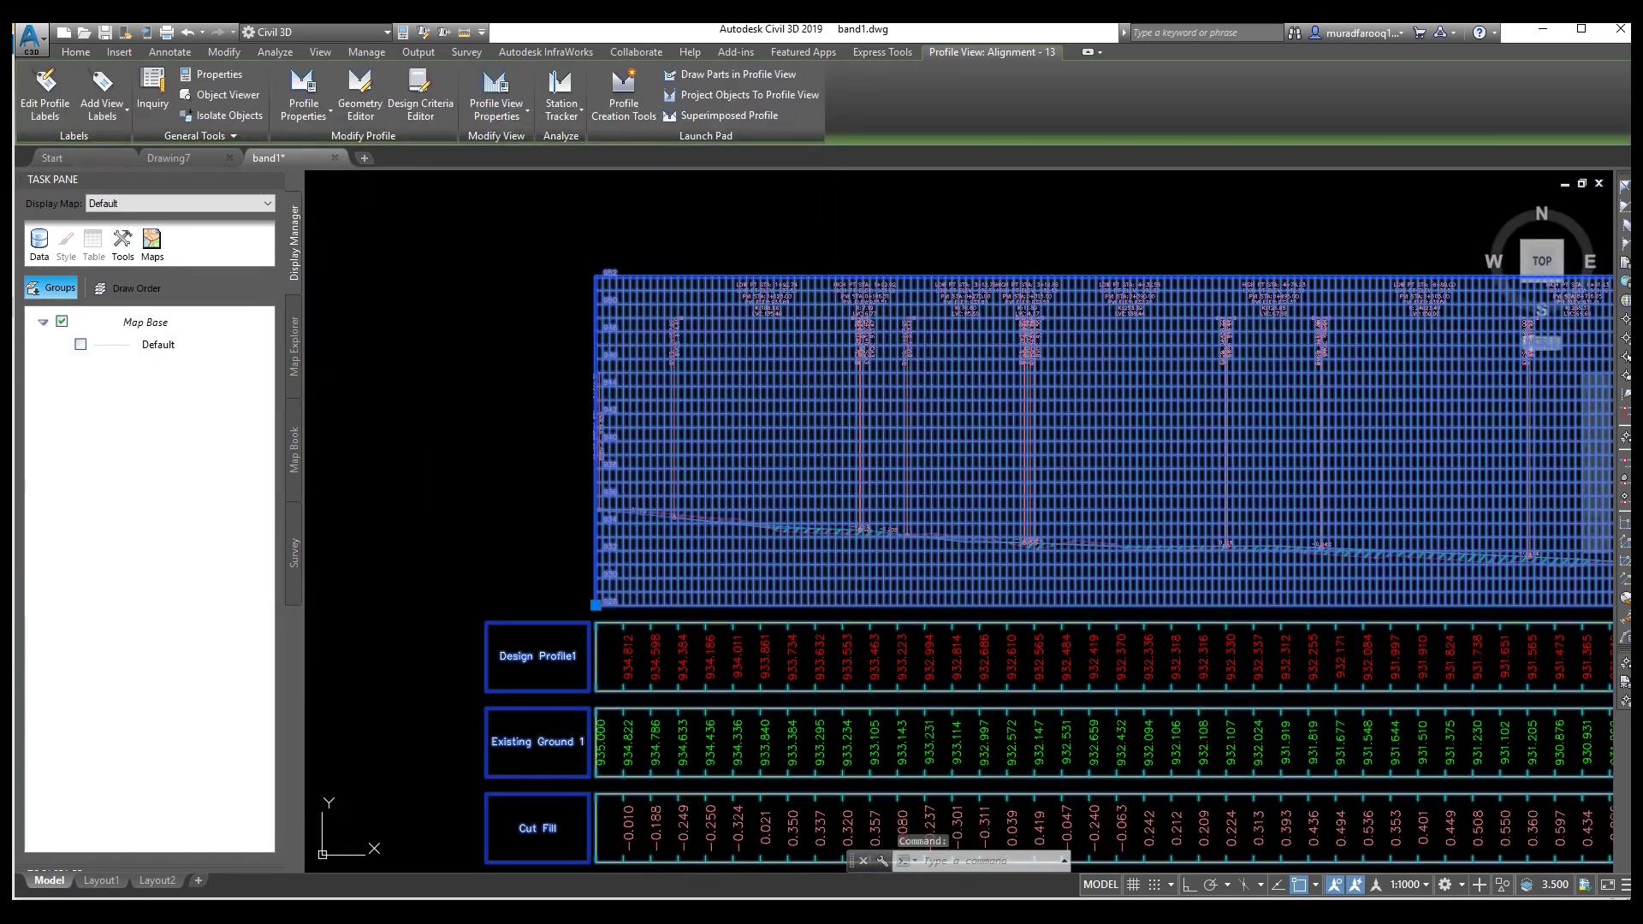
pyautogui.rightClick(830, 275)
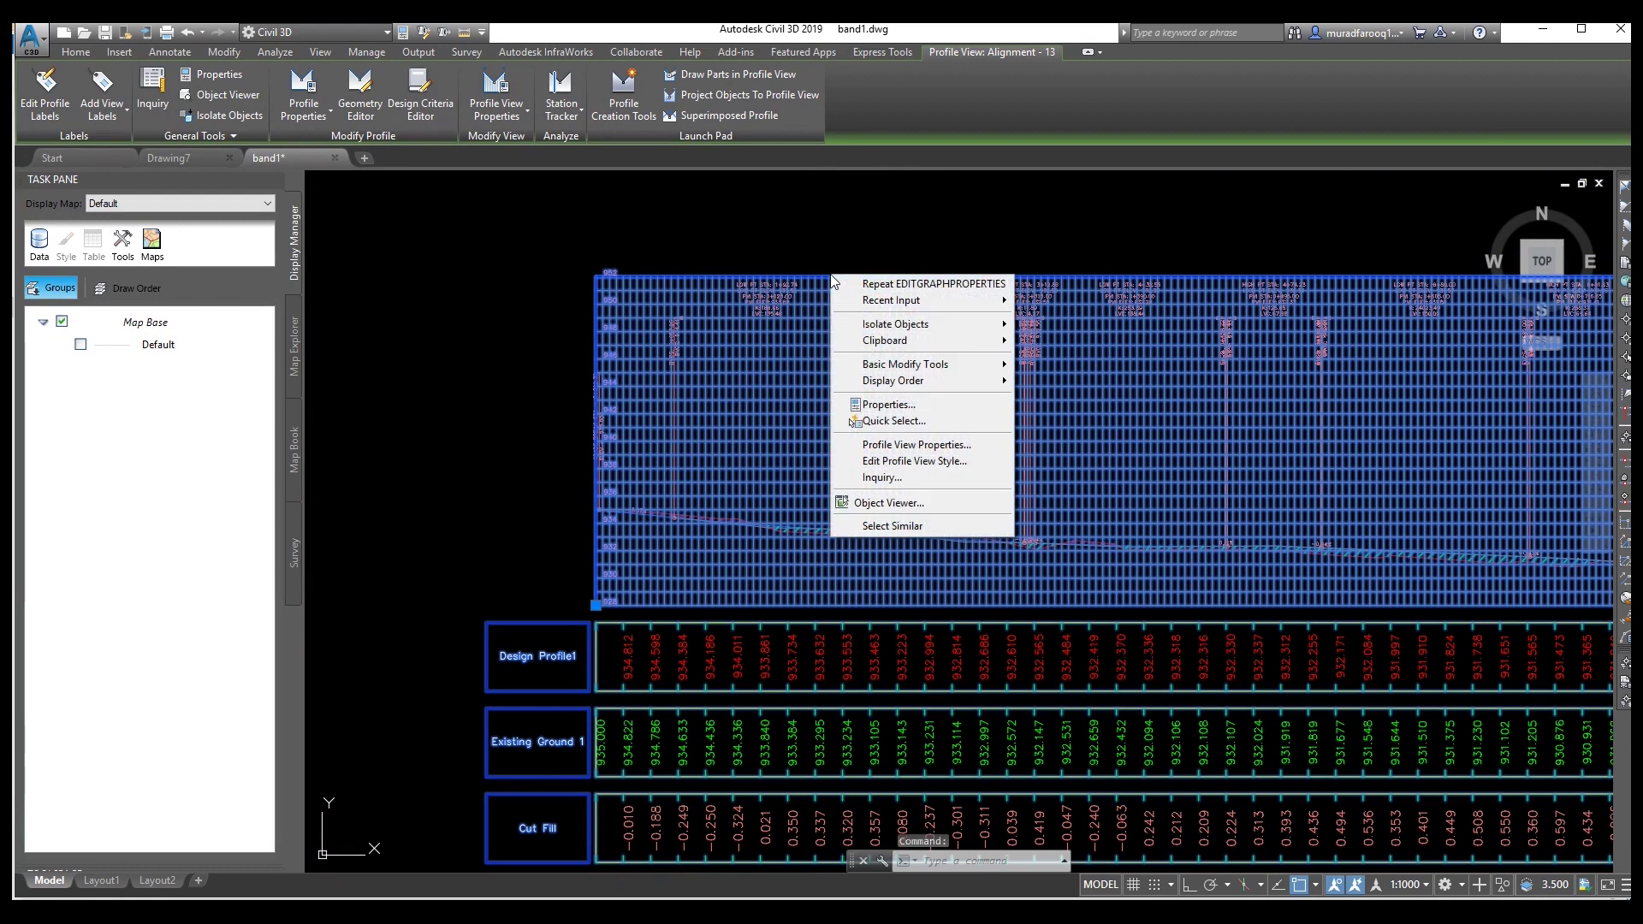
pyautogui.click(912, 445)
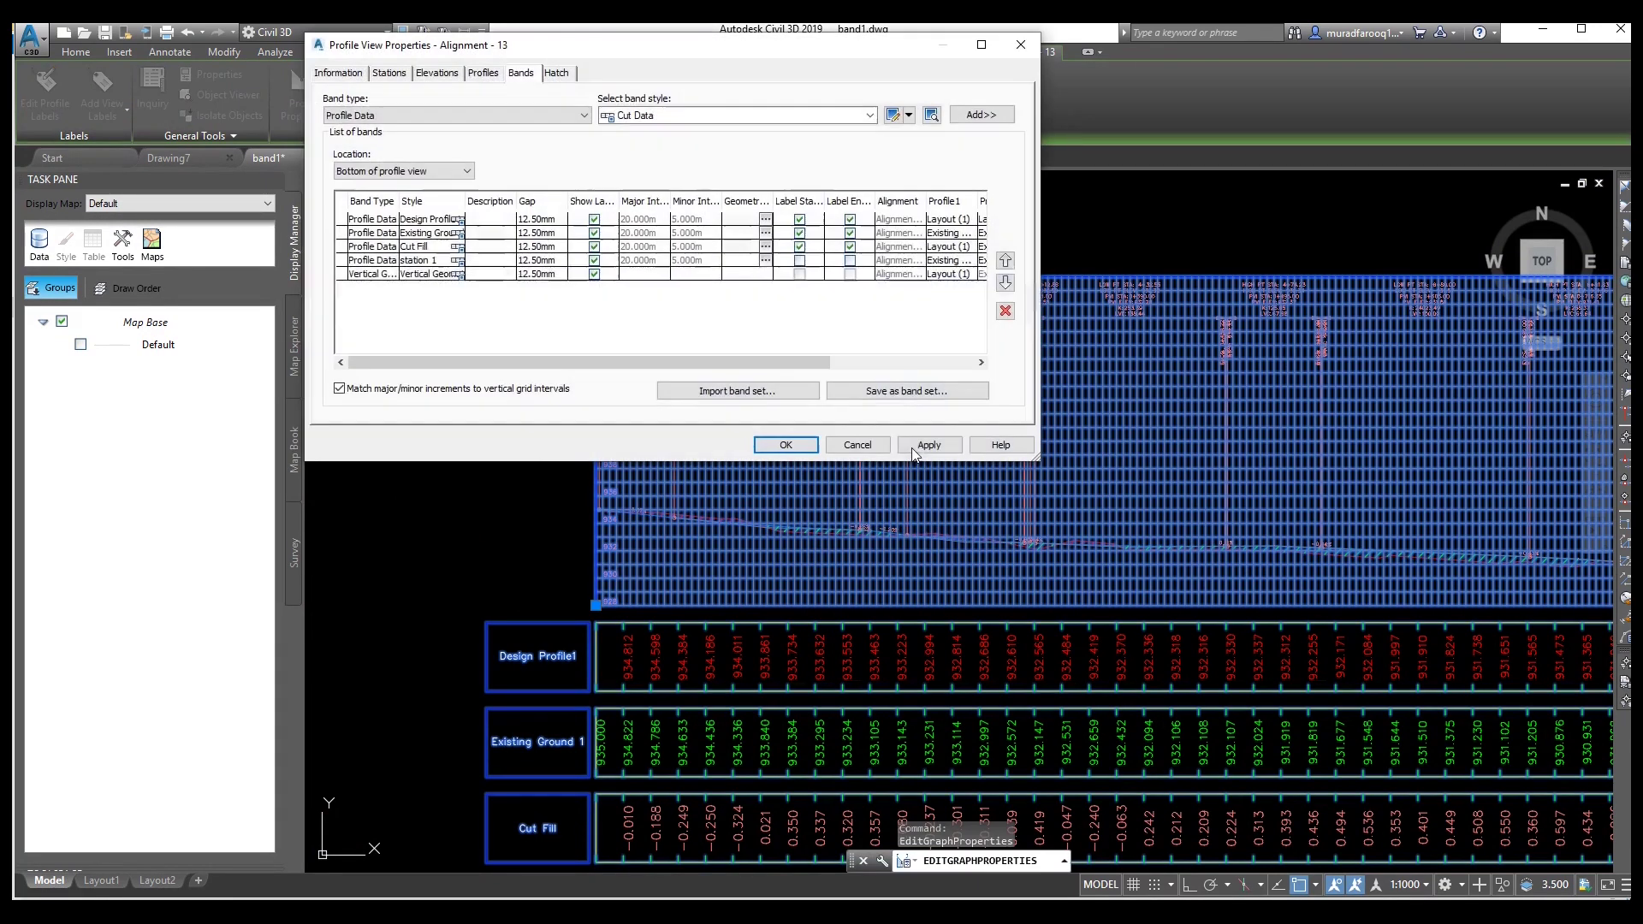
# - Choose the Horizontal Geometry band type and start a new band style for it
pyautogui.click(522, 115)
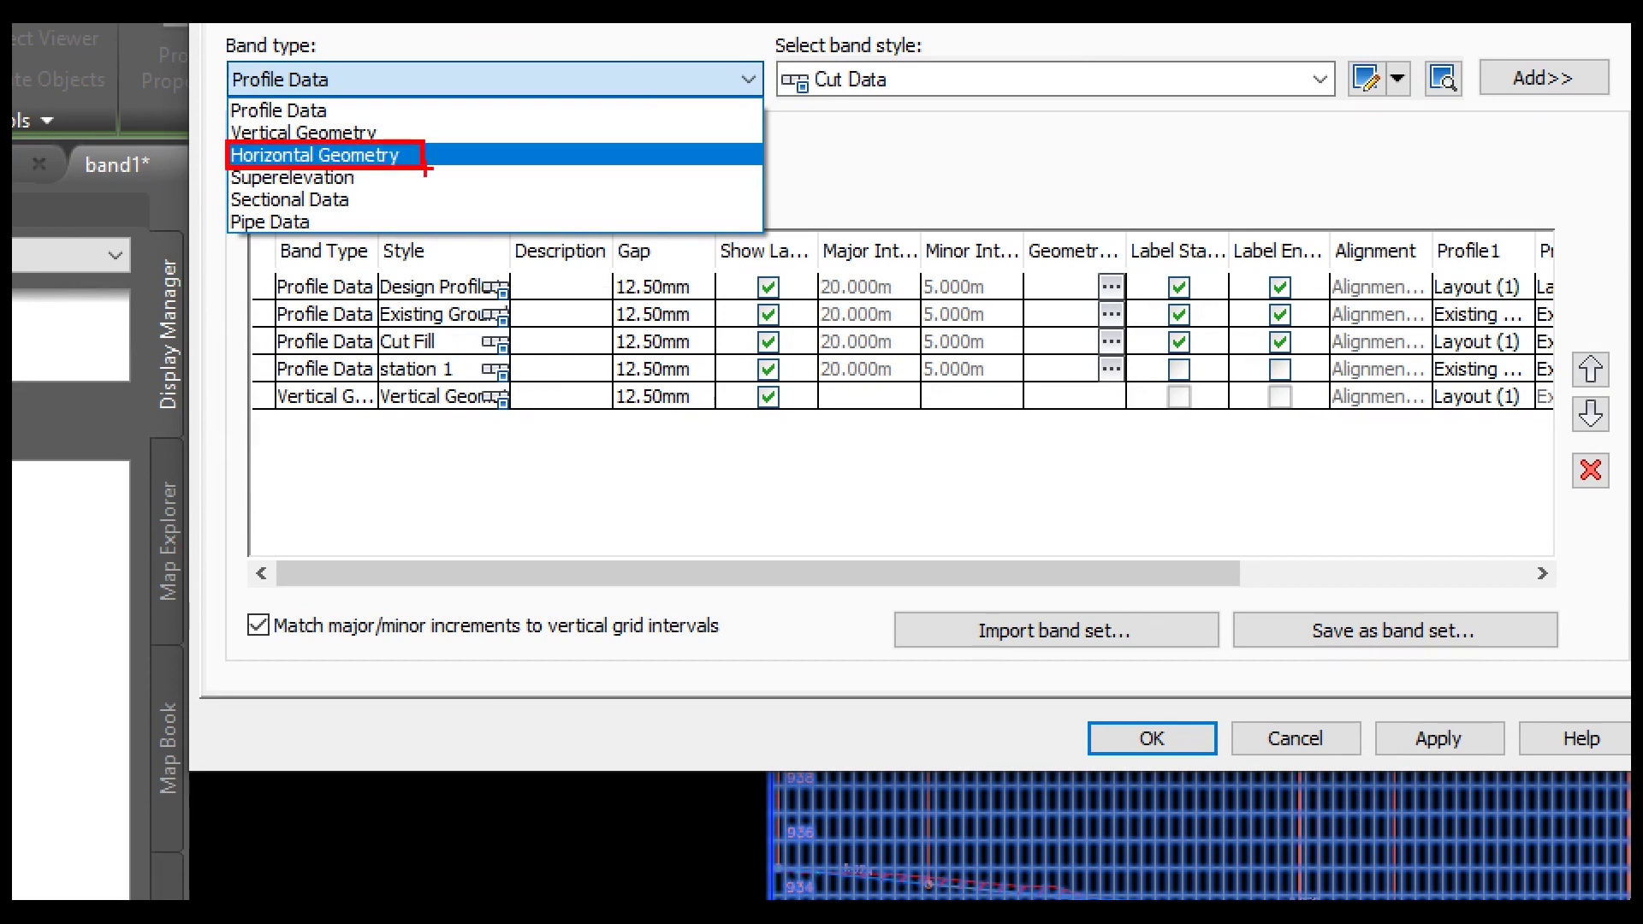
pyautogui.press('Escape')
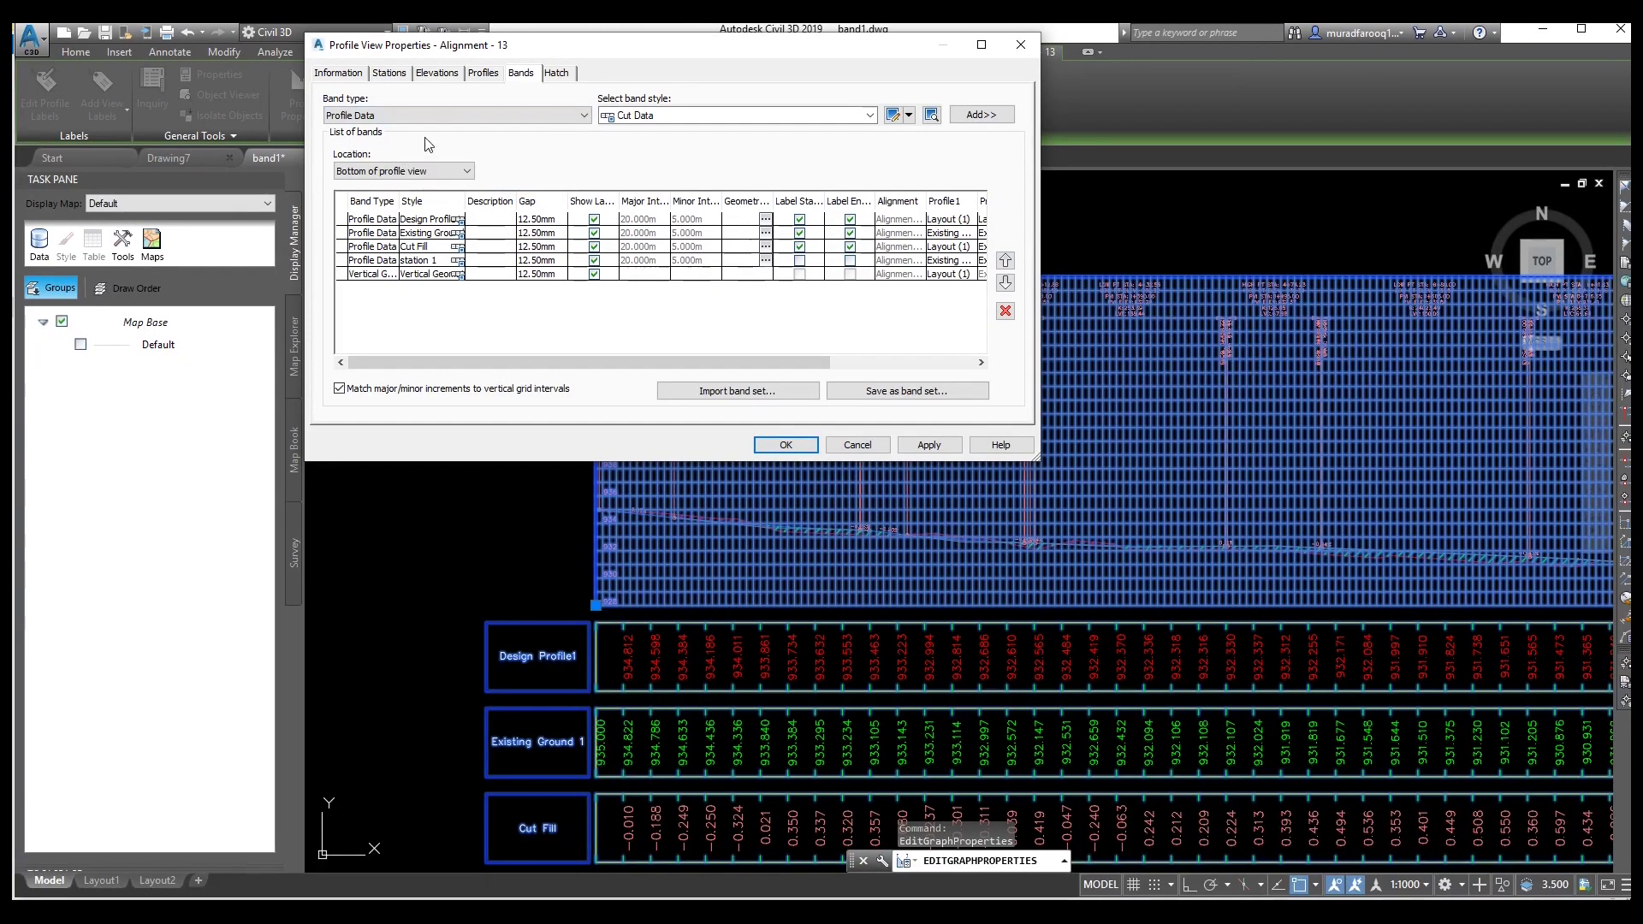
pyautogui.click(436, 115)
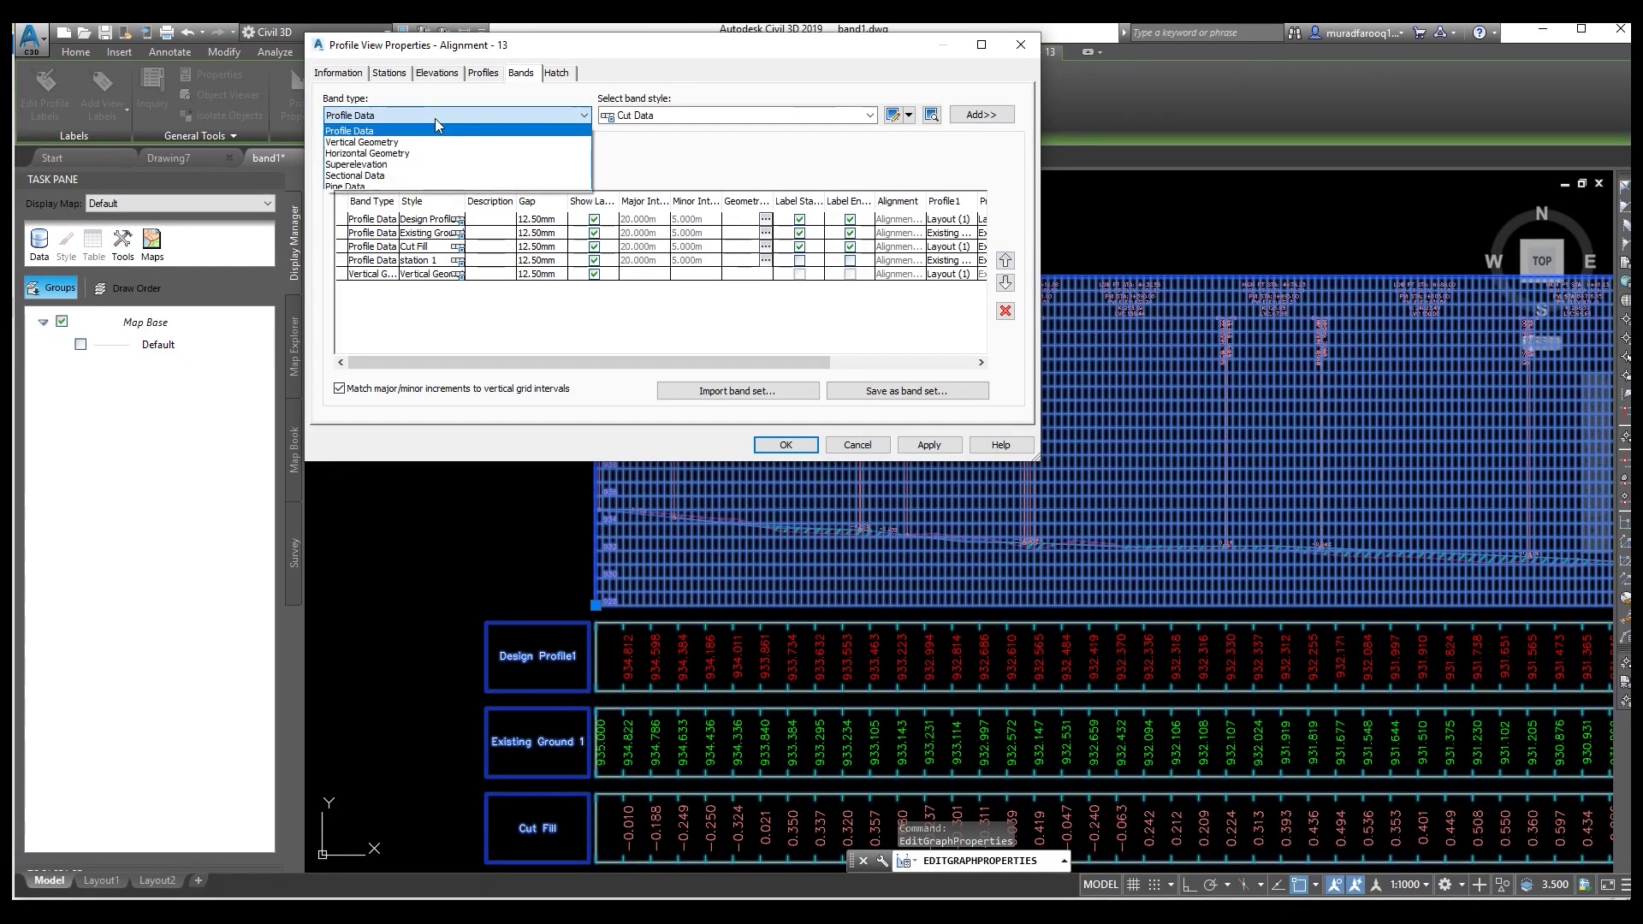
pyautogui.click(406, 152)
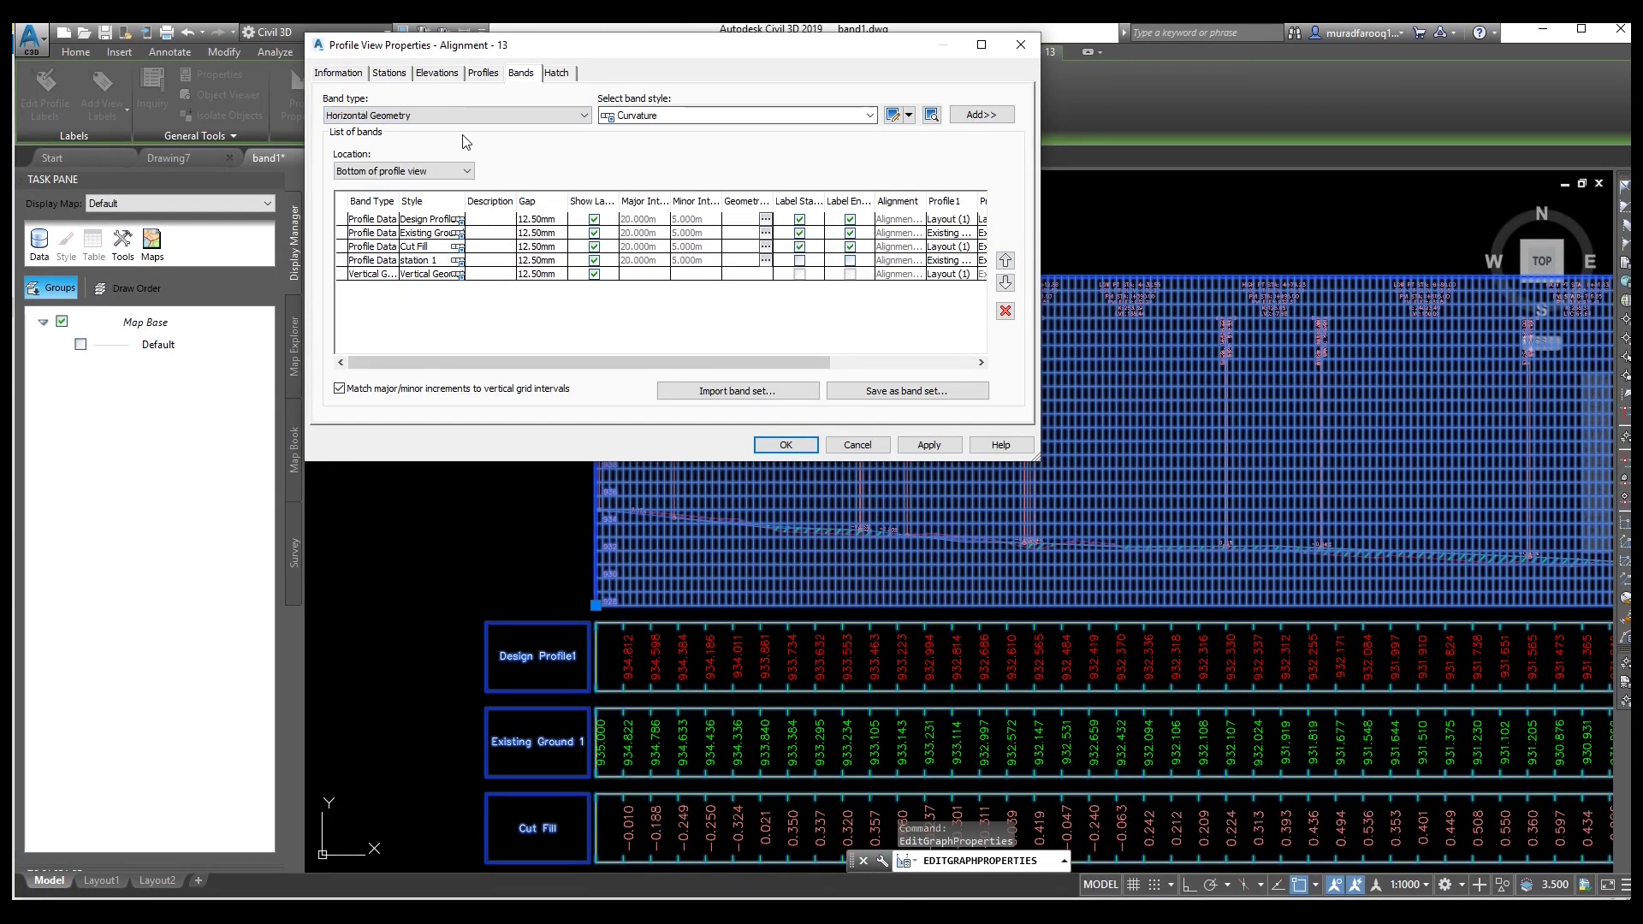
pyautogui.click(697, 117)
pyautogui.click(702, 121)
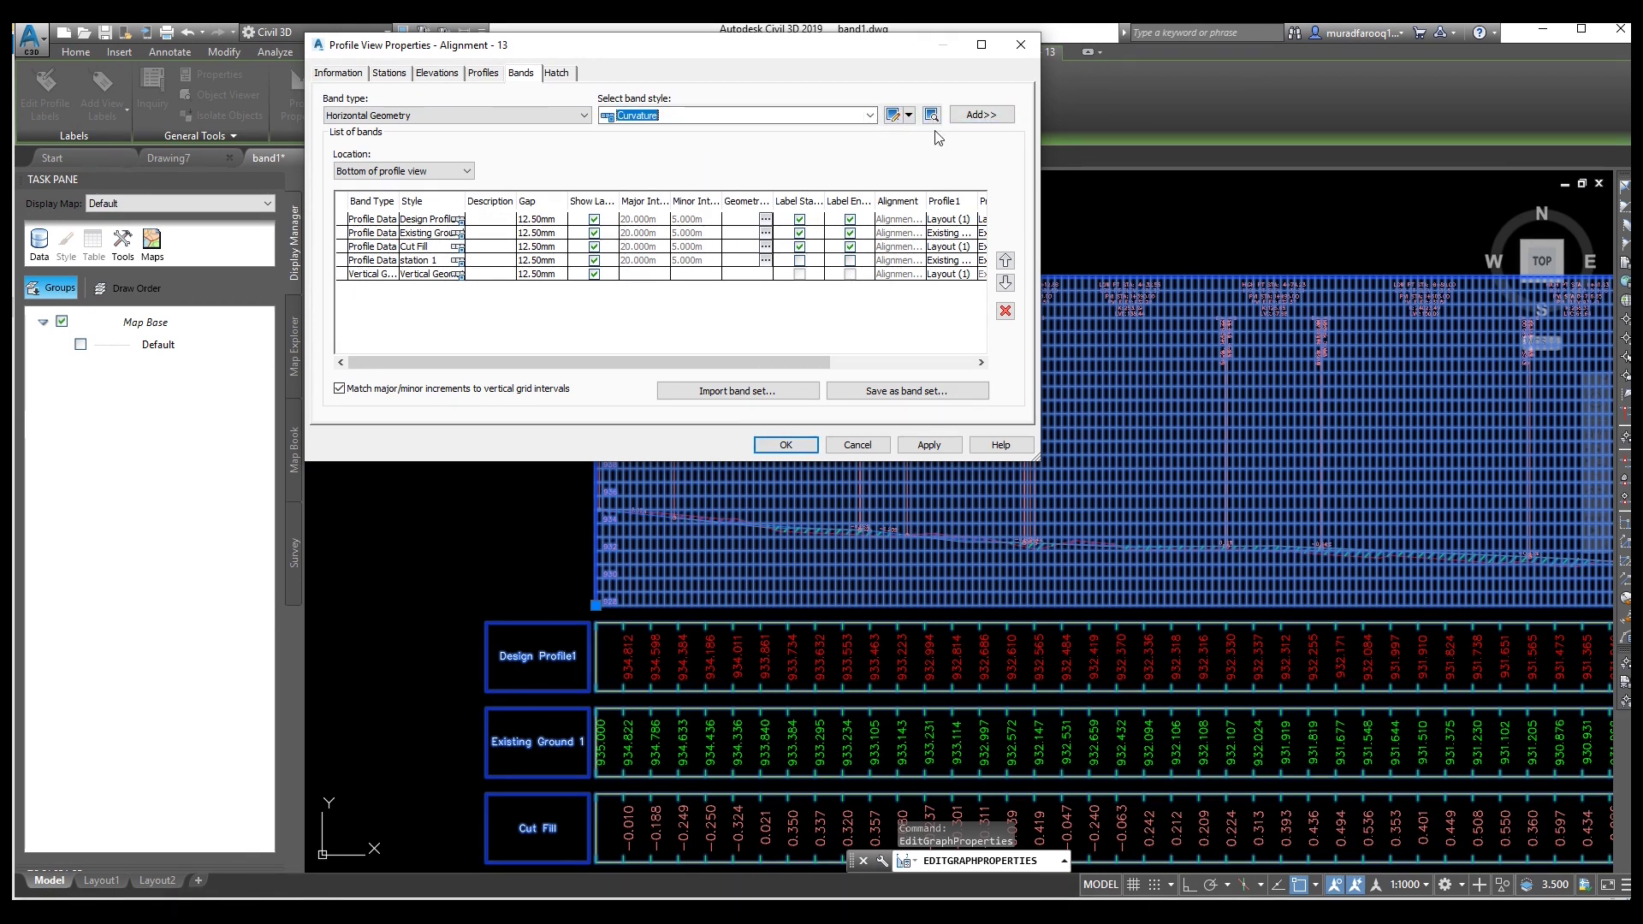
pyautogui.click(908, 115)
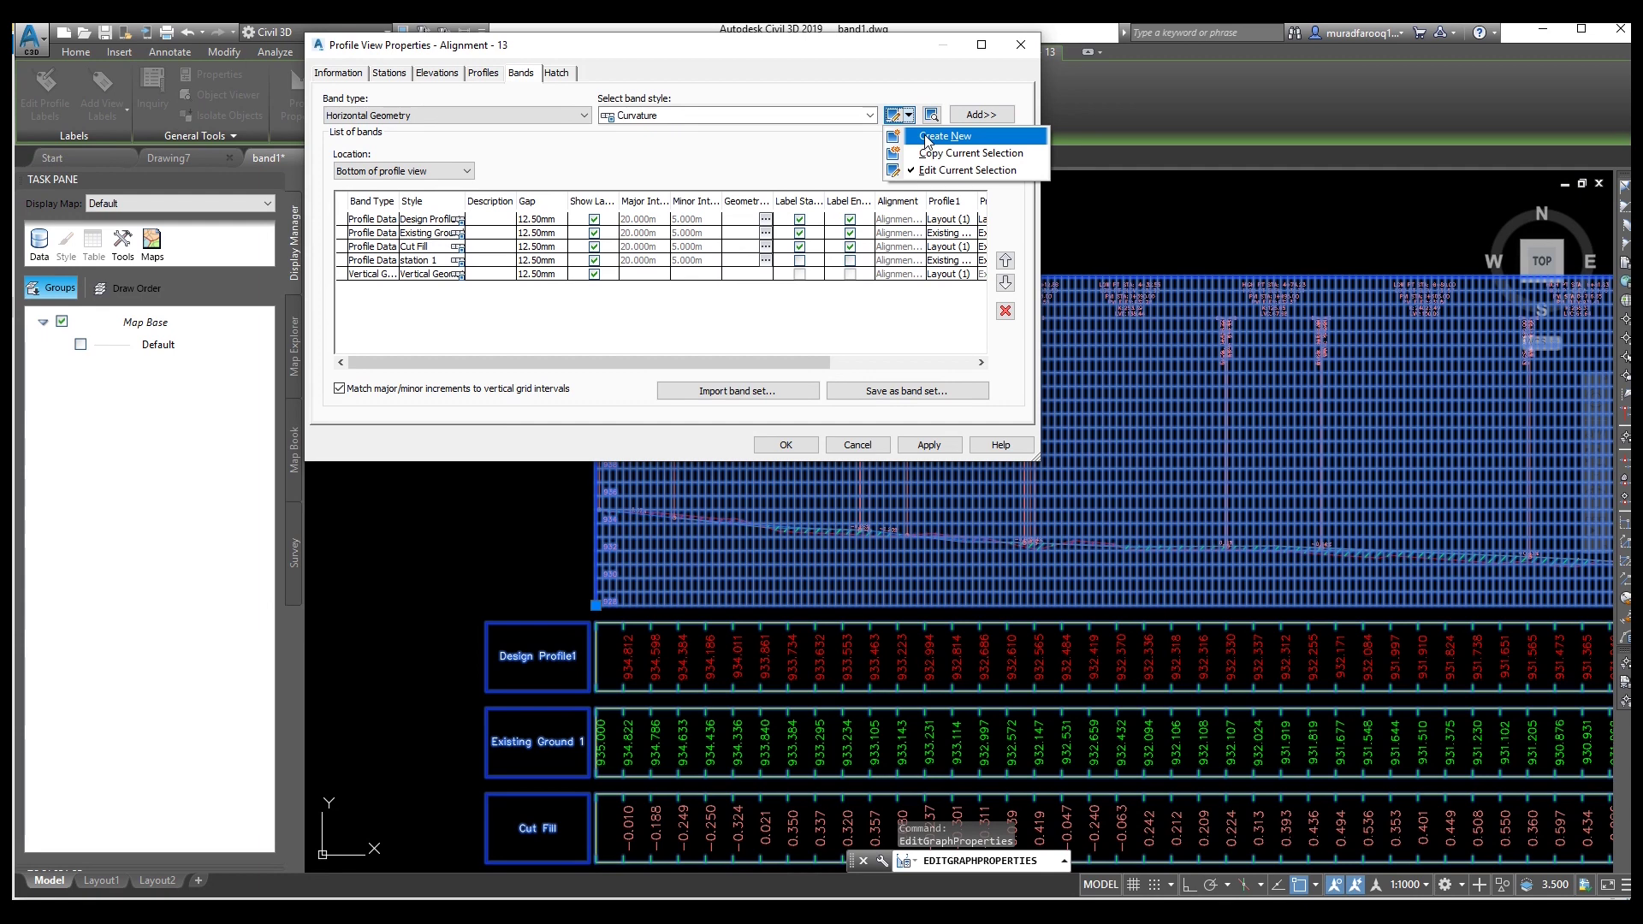
pyautogui.click(924, 137)
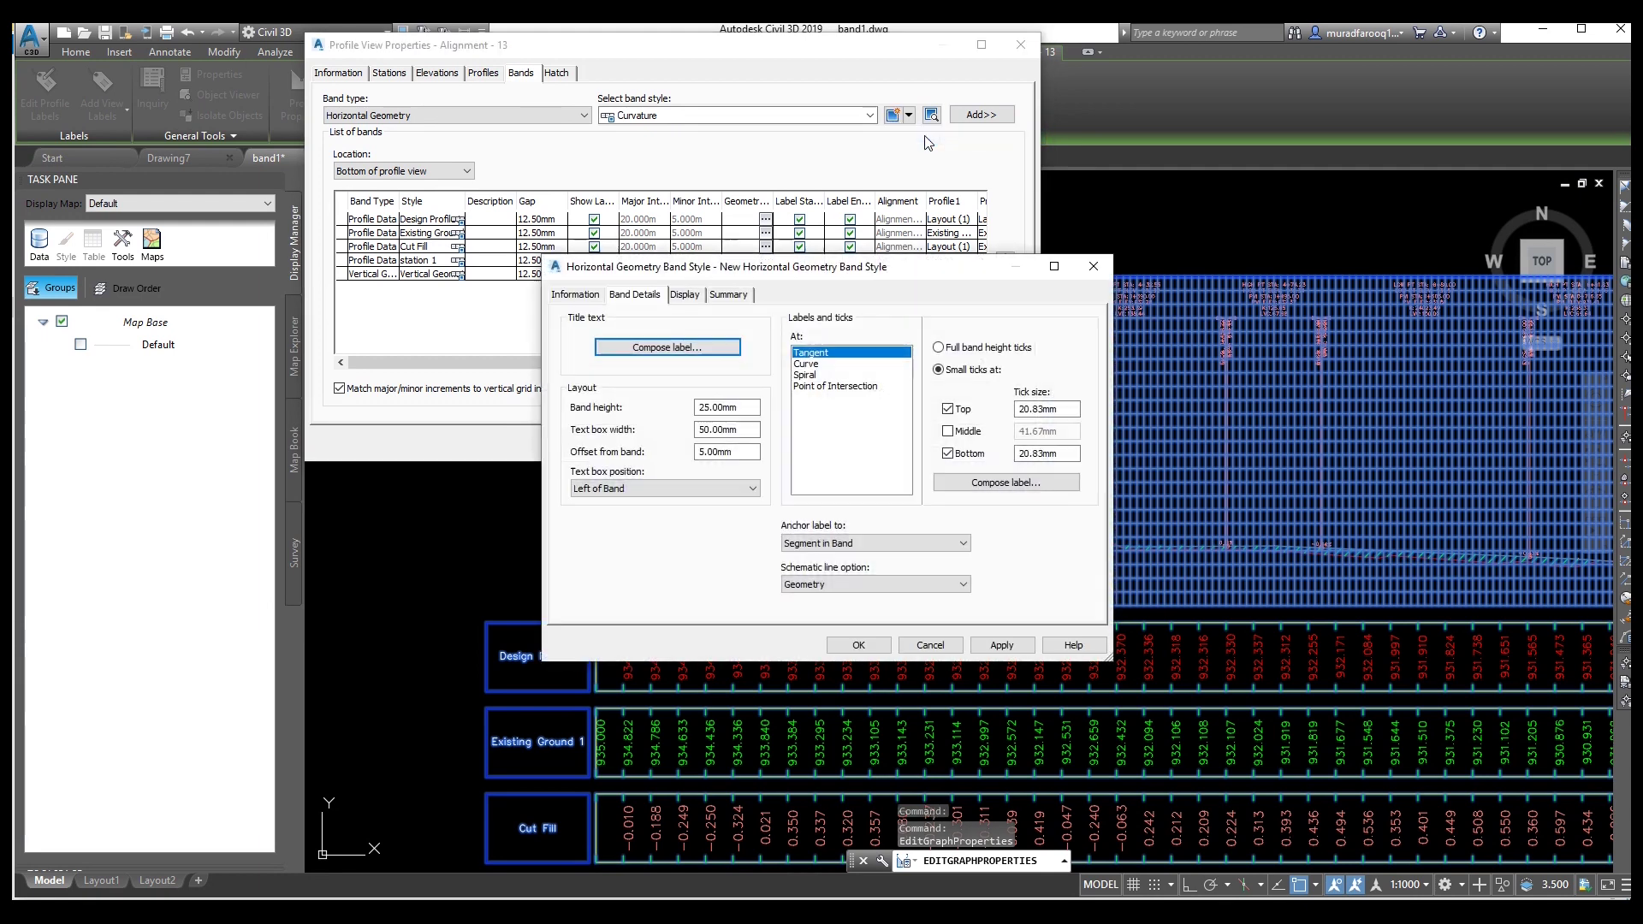
# - Name the new band style "Horizontal Geometry" and copy that name
pyautogui.click(577, 295)
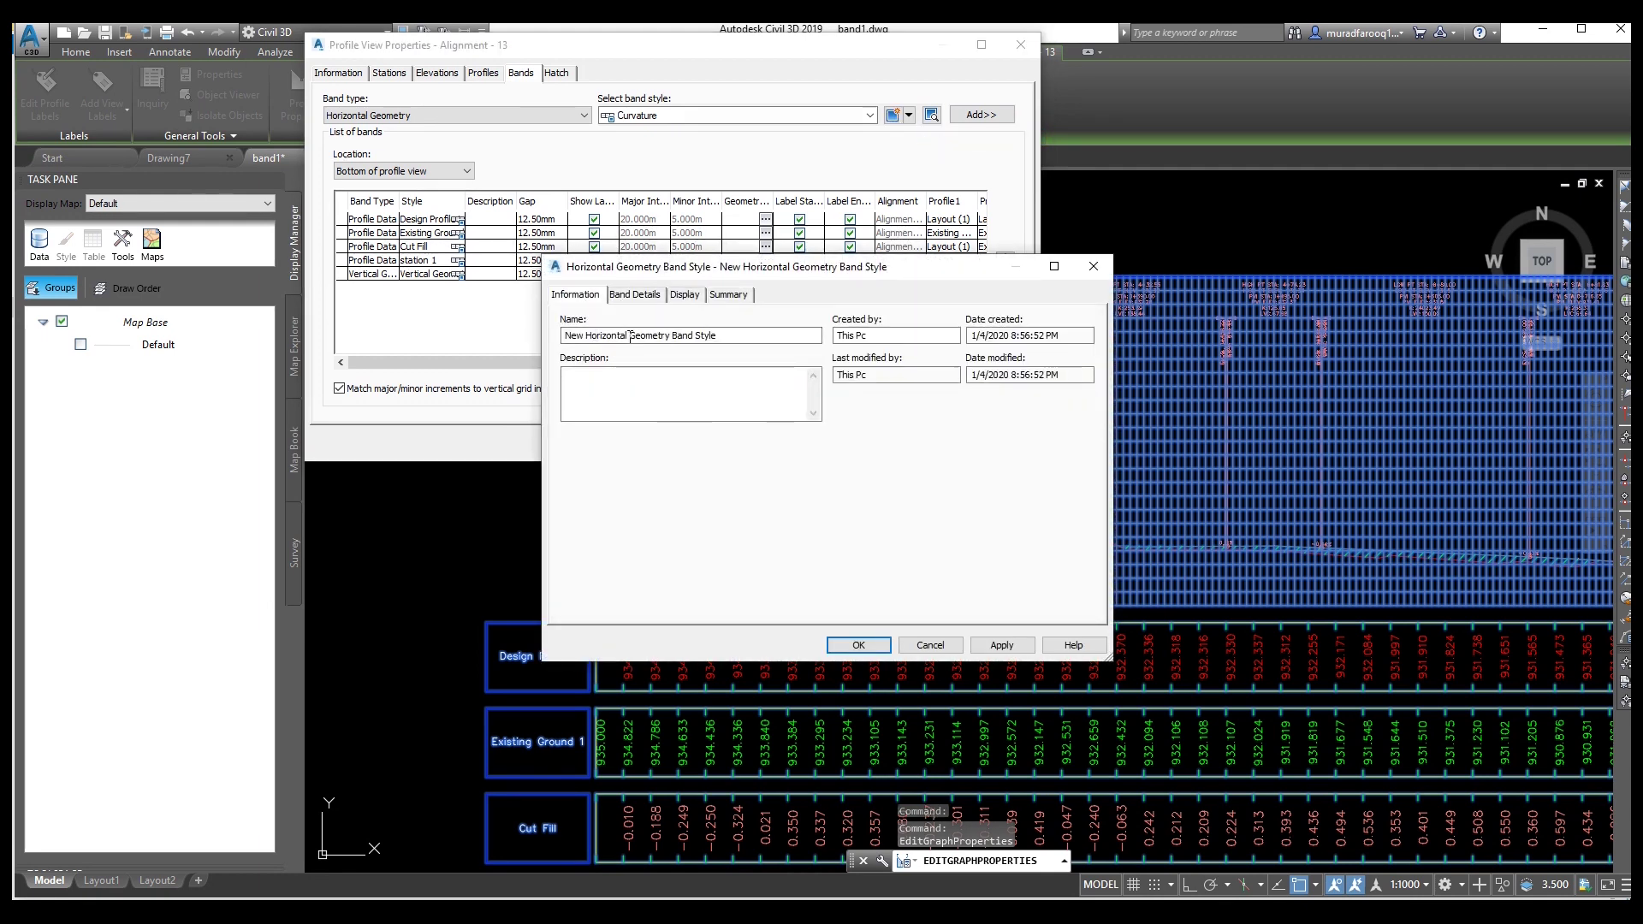
pyautogui.moveTo(630, 335); pyautogui.dragTo(587, 342)
pyautogui.press('Delete')
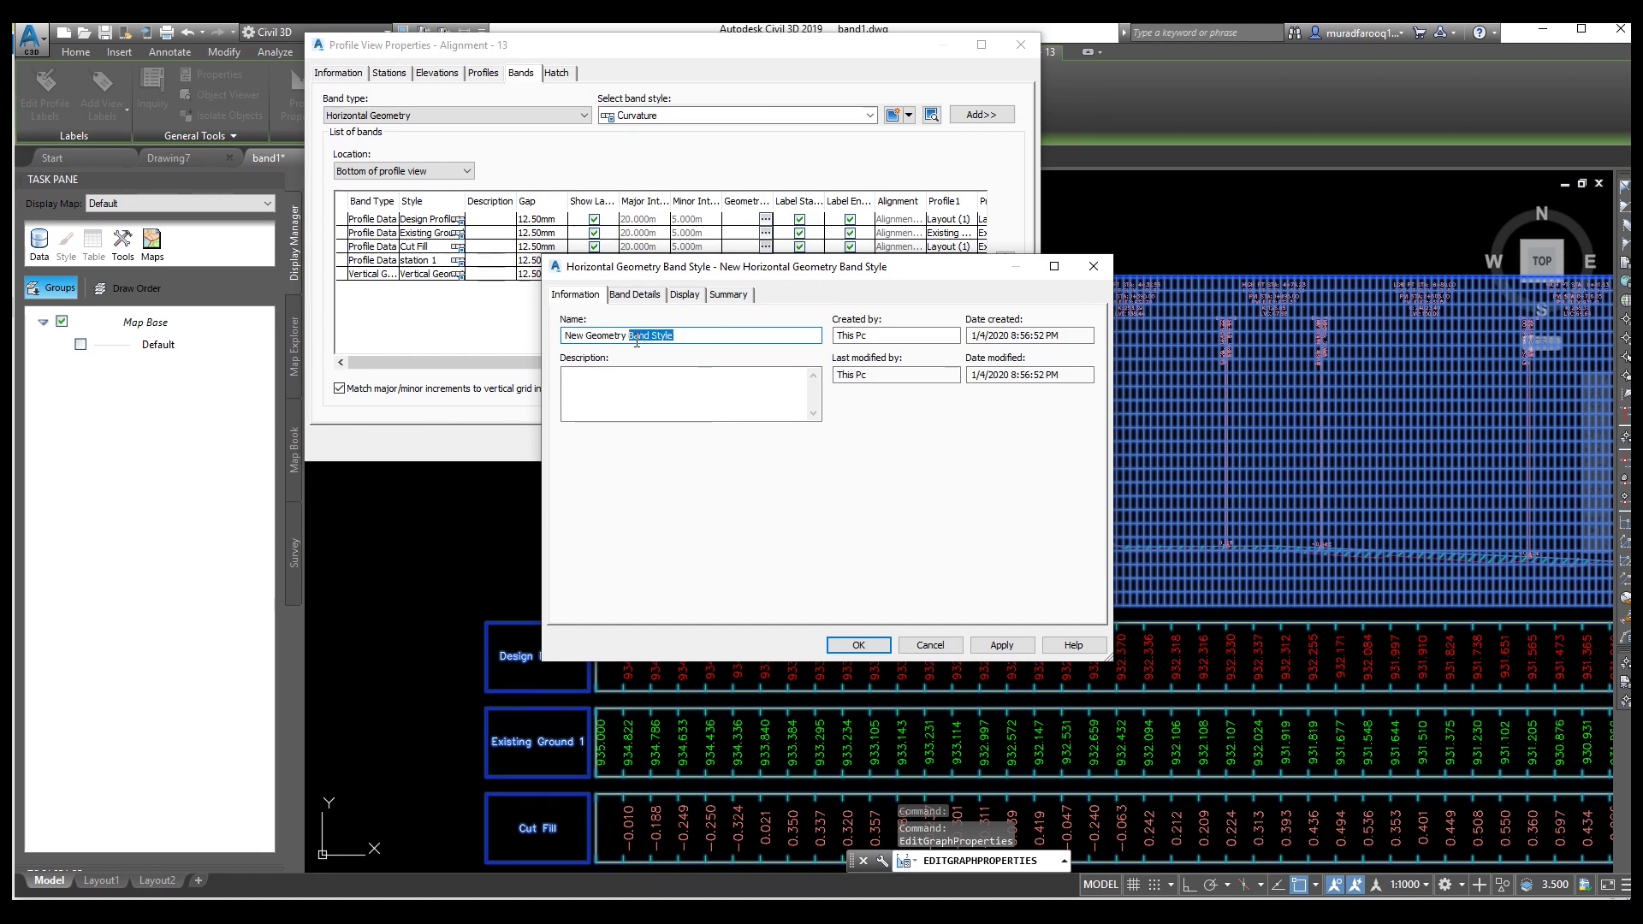
pyautogui.hotkey('ctrl', 'z')
pyautogui.moveTo(584, 339); pyautogui.dragTo(546, 335)
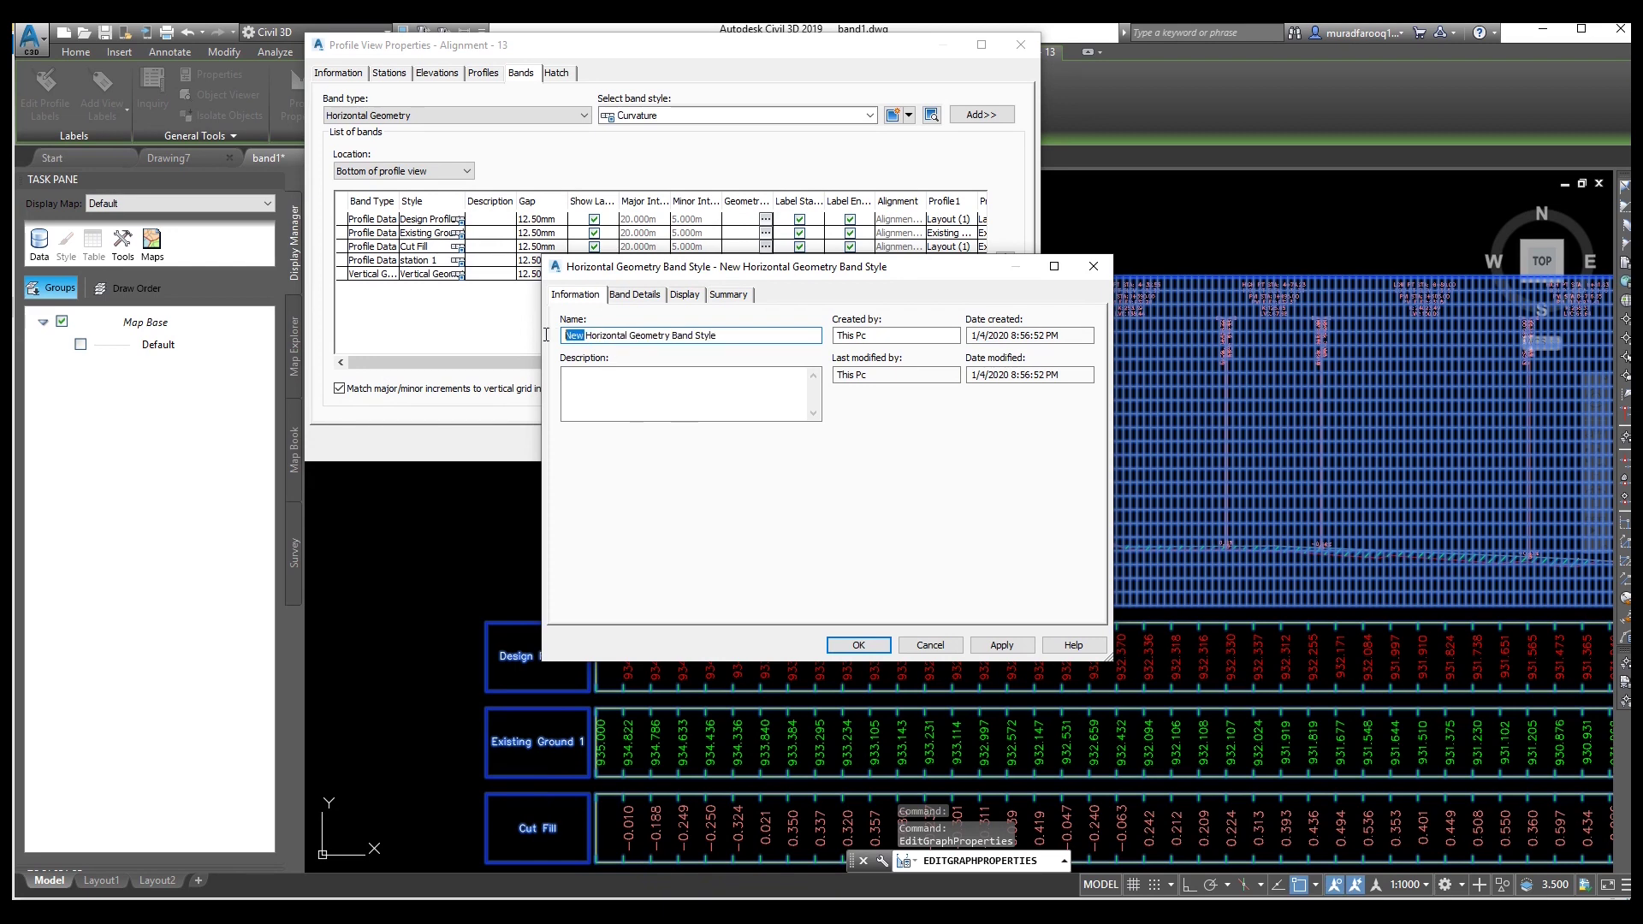
pyautogui.press('BackSpace')
pyautogui.moveTo(719, 334); pyautogui.dragTo(693, 332)
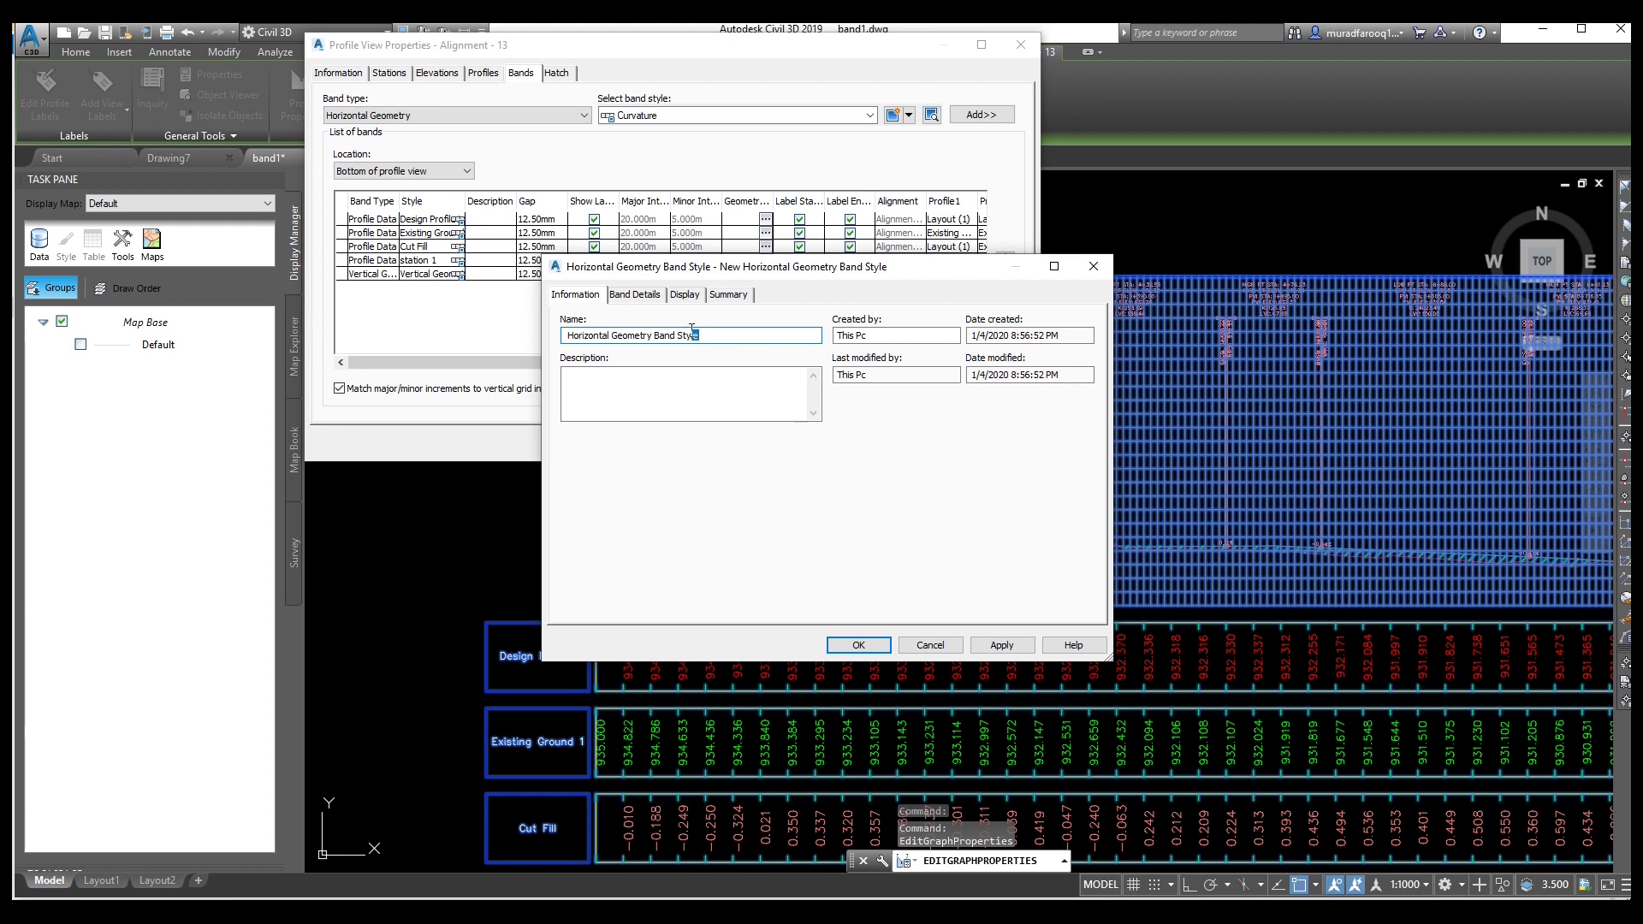
pyautogui.press('BackSpace')
pyautogui.moveTo(660, 336); pyautogui.dragTo(552, 346)
pyautogui.hotkey('ctrl', 'c')
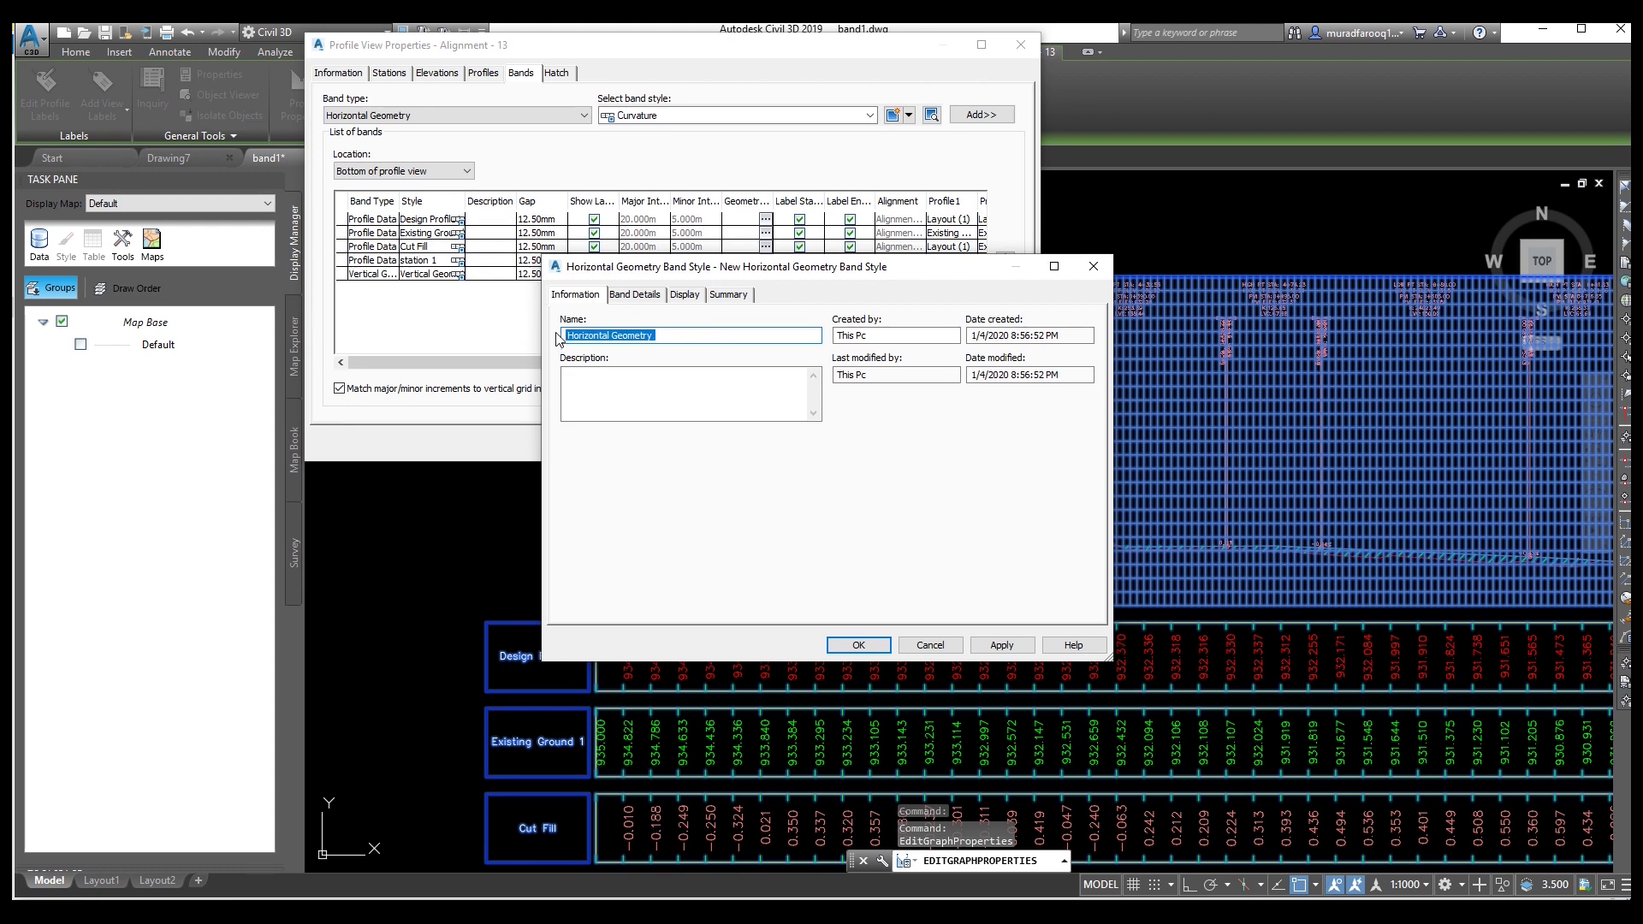
# - Rename the band title's text component to "Horizontal Geometry" and set its anchor point to Middle Center
pyautogui.click(629, 295)
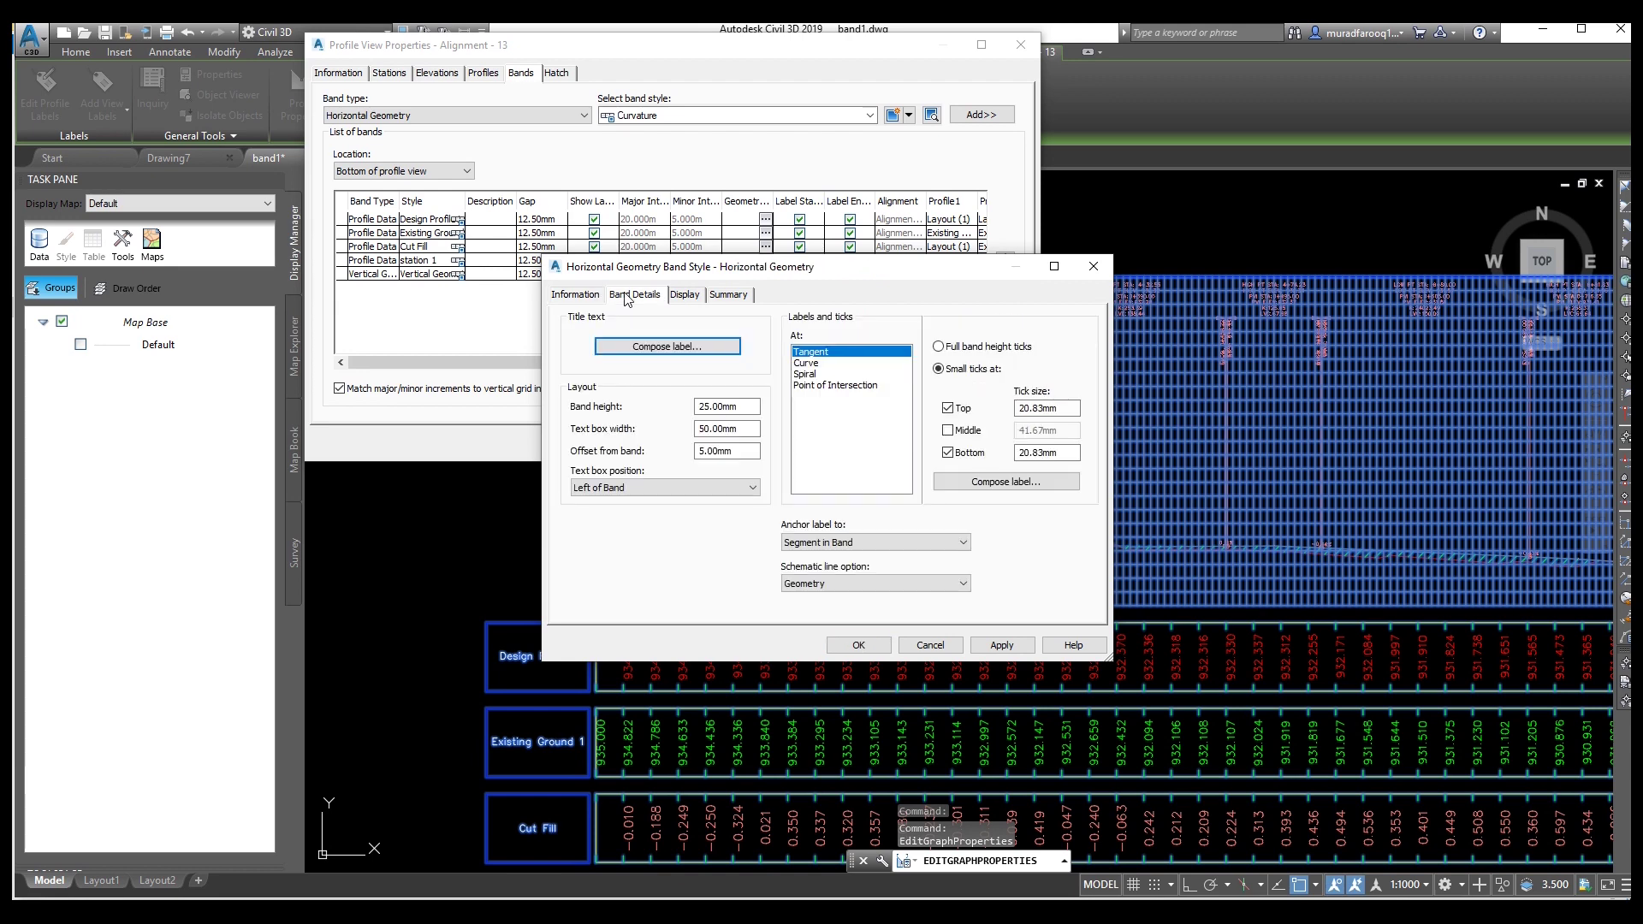
pyautogui.click(688, 346)
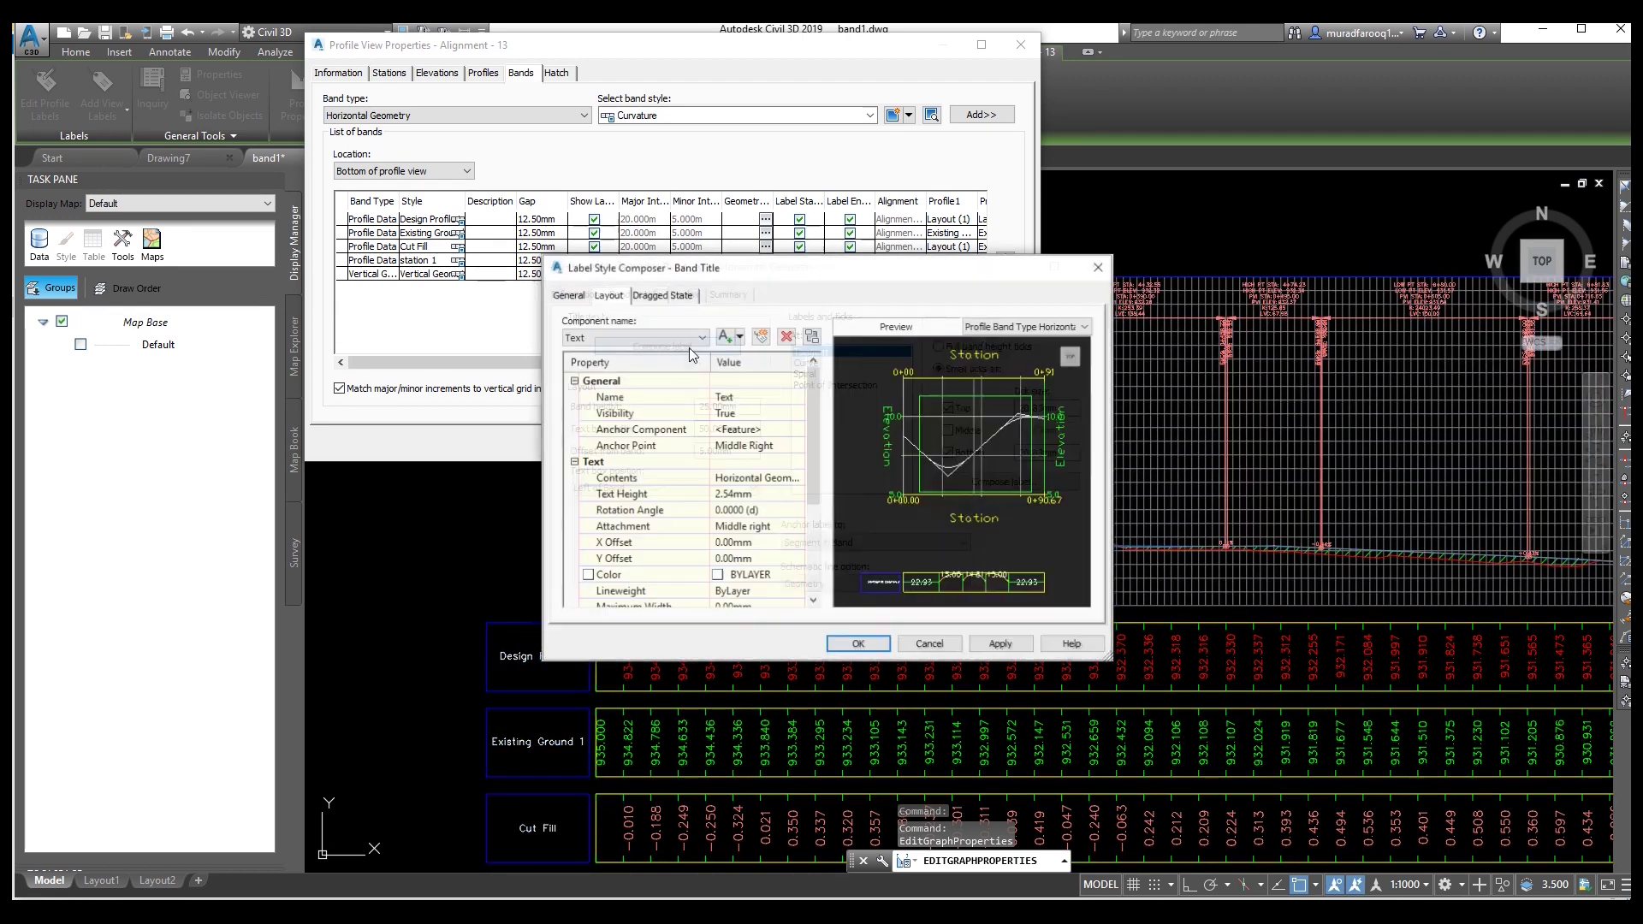
pyautogui.click(770, 397)
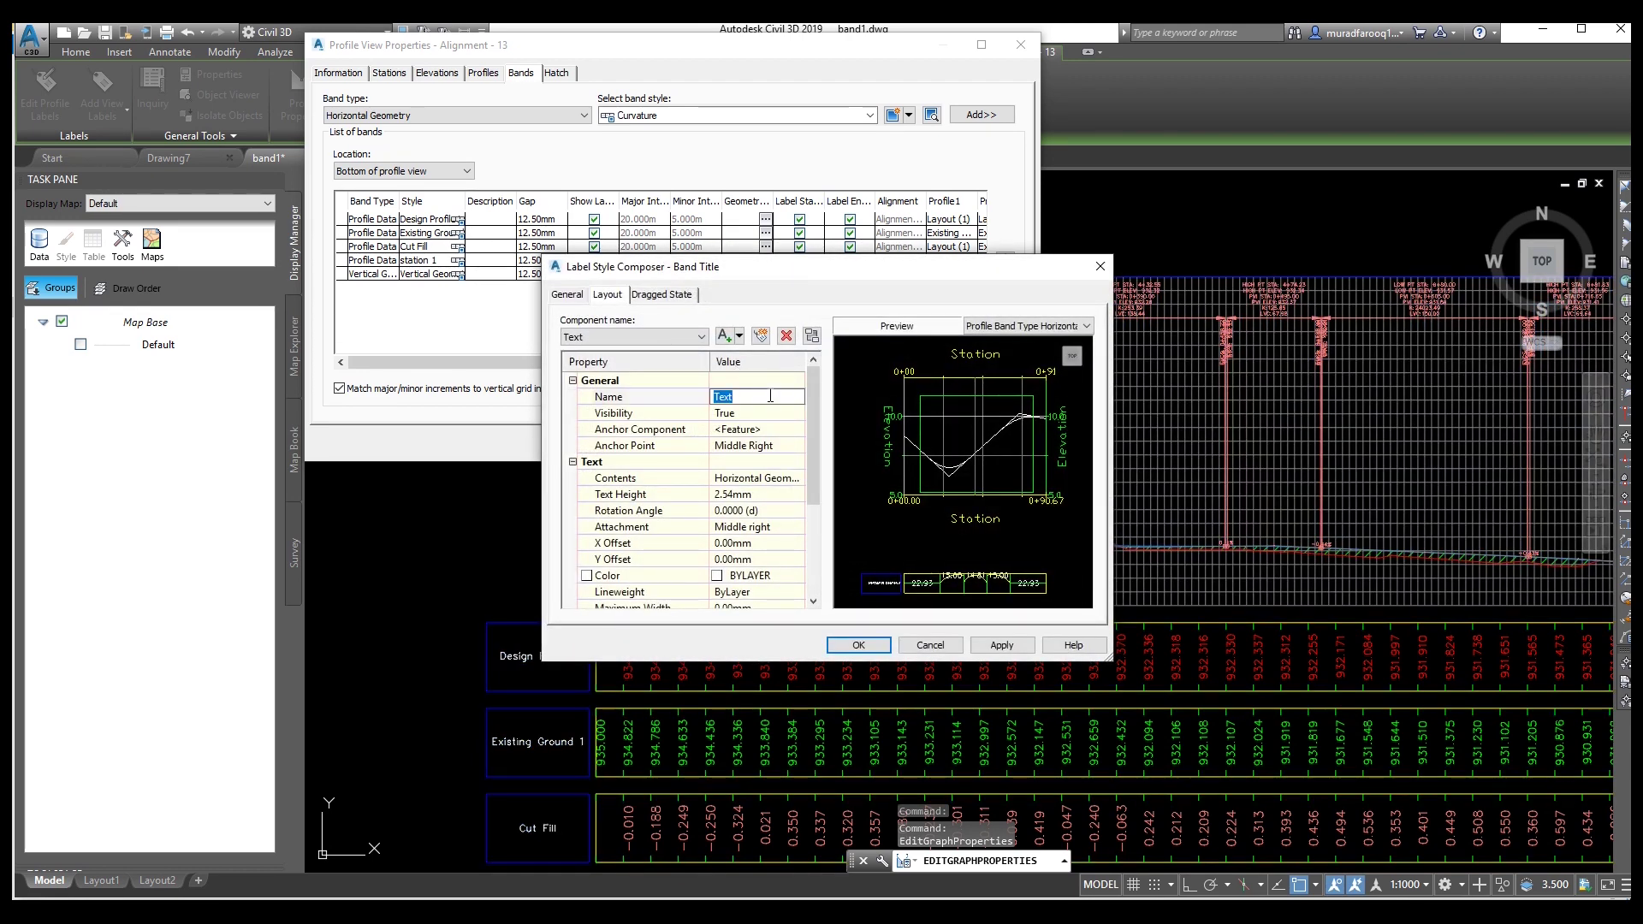
pyautogui.hotkey('ctrl', 'v')
pyautogui.click(788, 446)
pyautogui.click(788, 445)
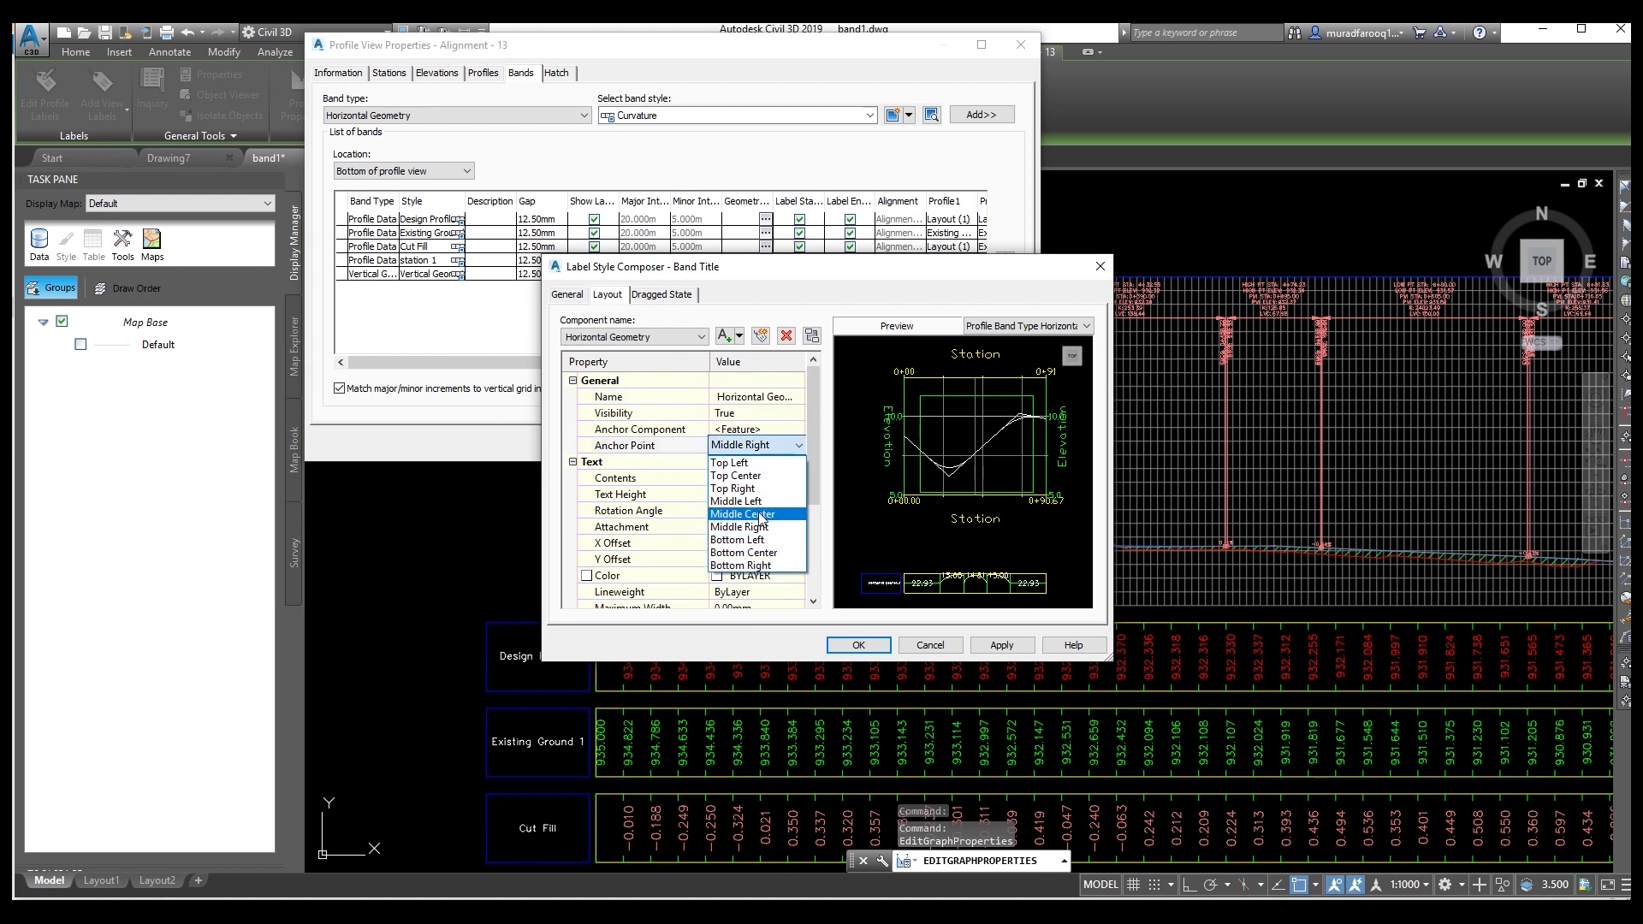
pyautogui.click(759, 514)
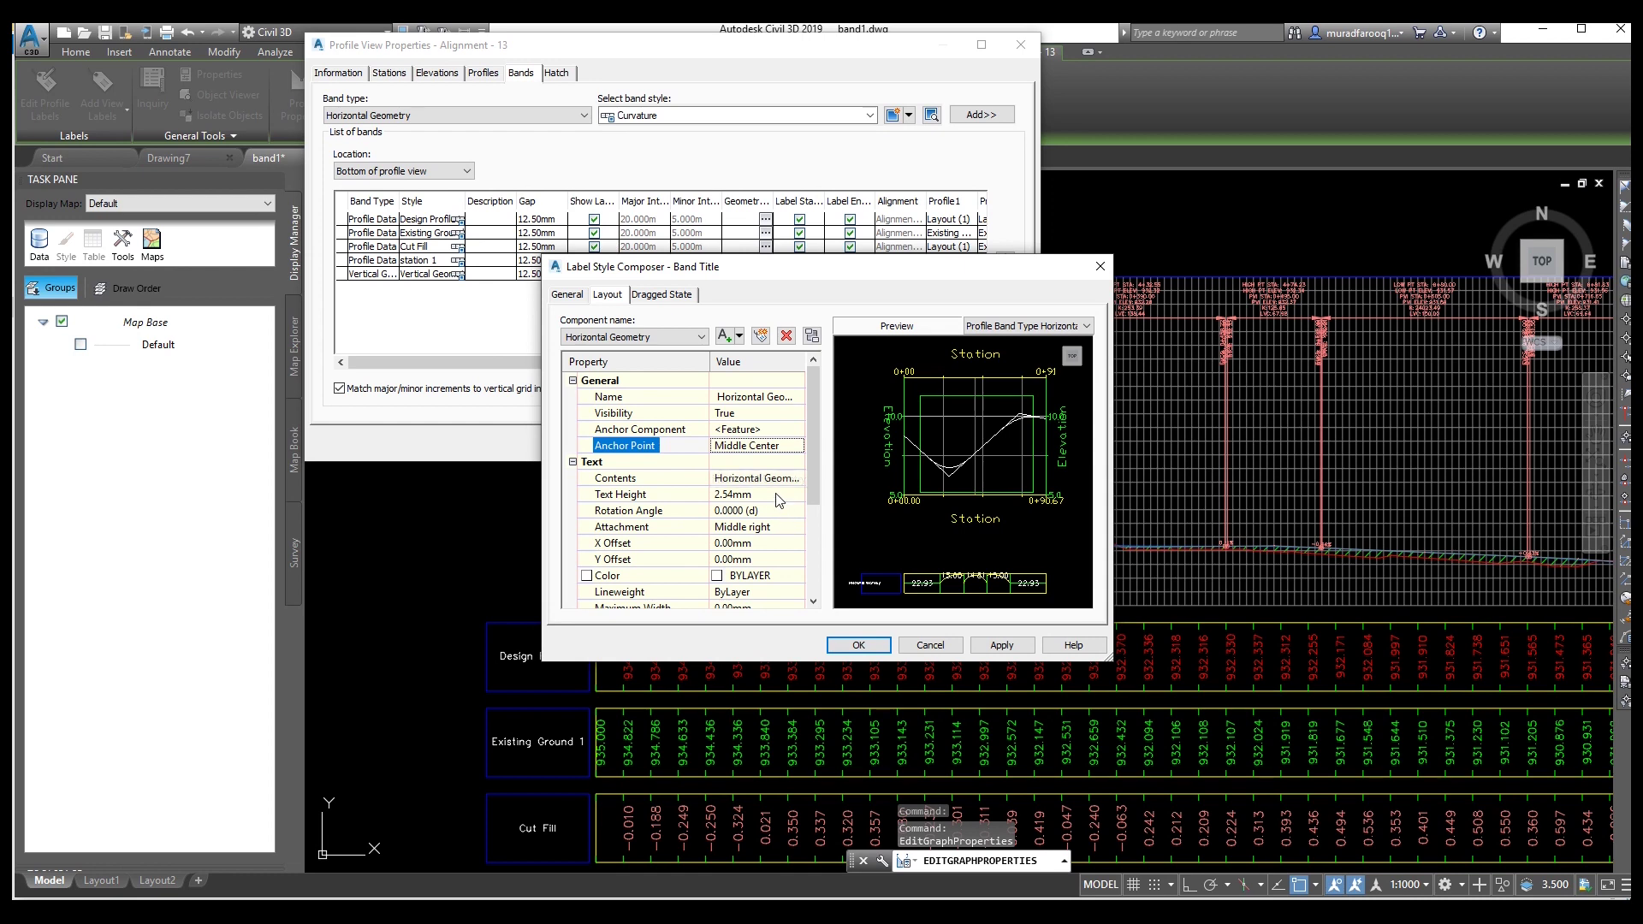
# - Set the band title's text height to 5 mm and attachment to Middle center, and accept the title label
pyautogui.click(777, 495)
pyautogui.write('5')
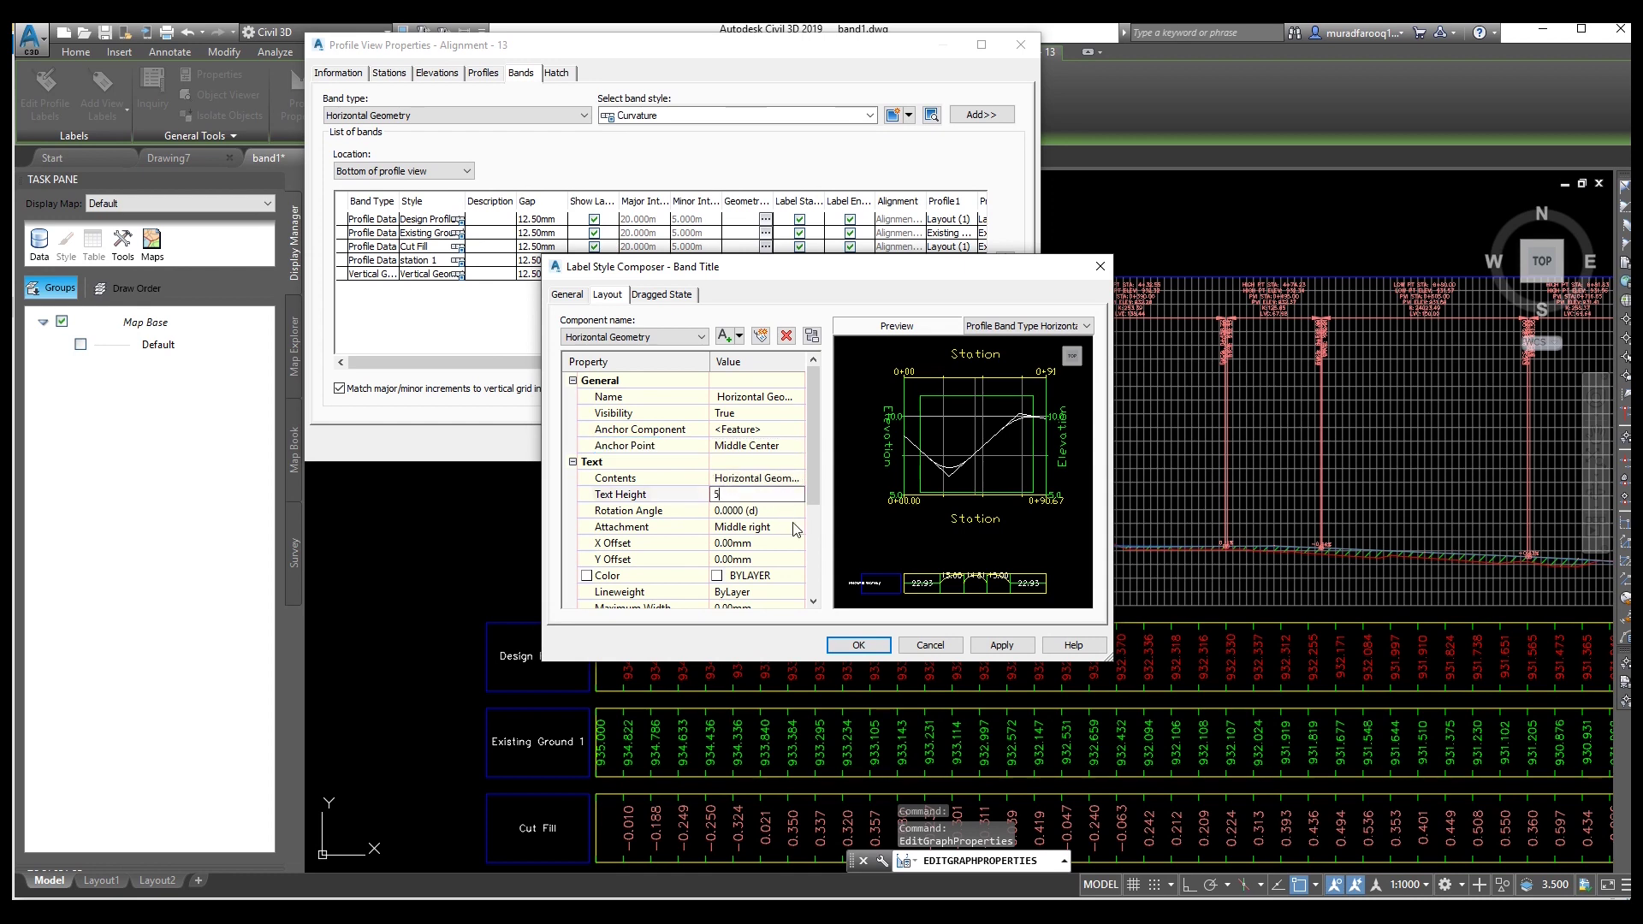
pyautogui.click(795, 529)
pyautogui.click(798, 526)
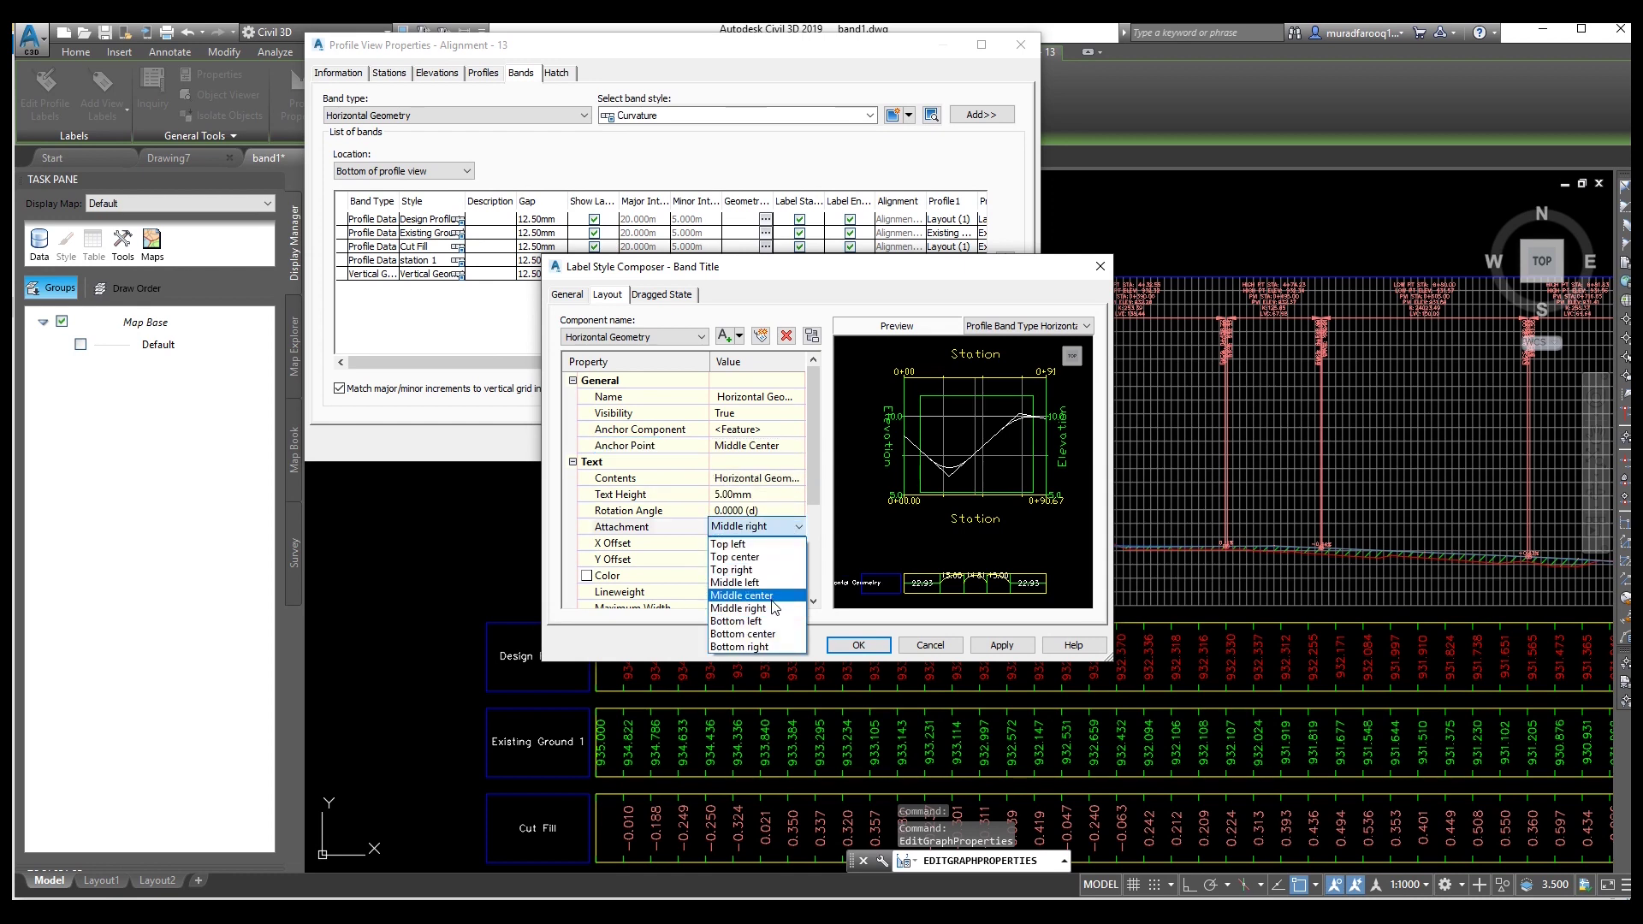
pyautogui.click(741, 596)
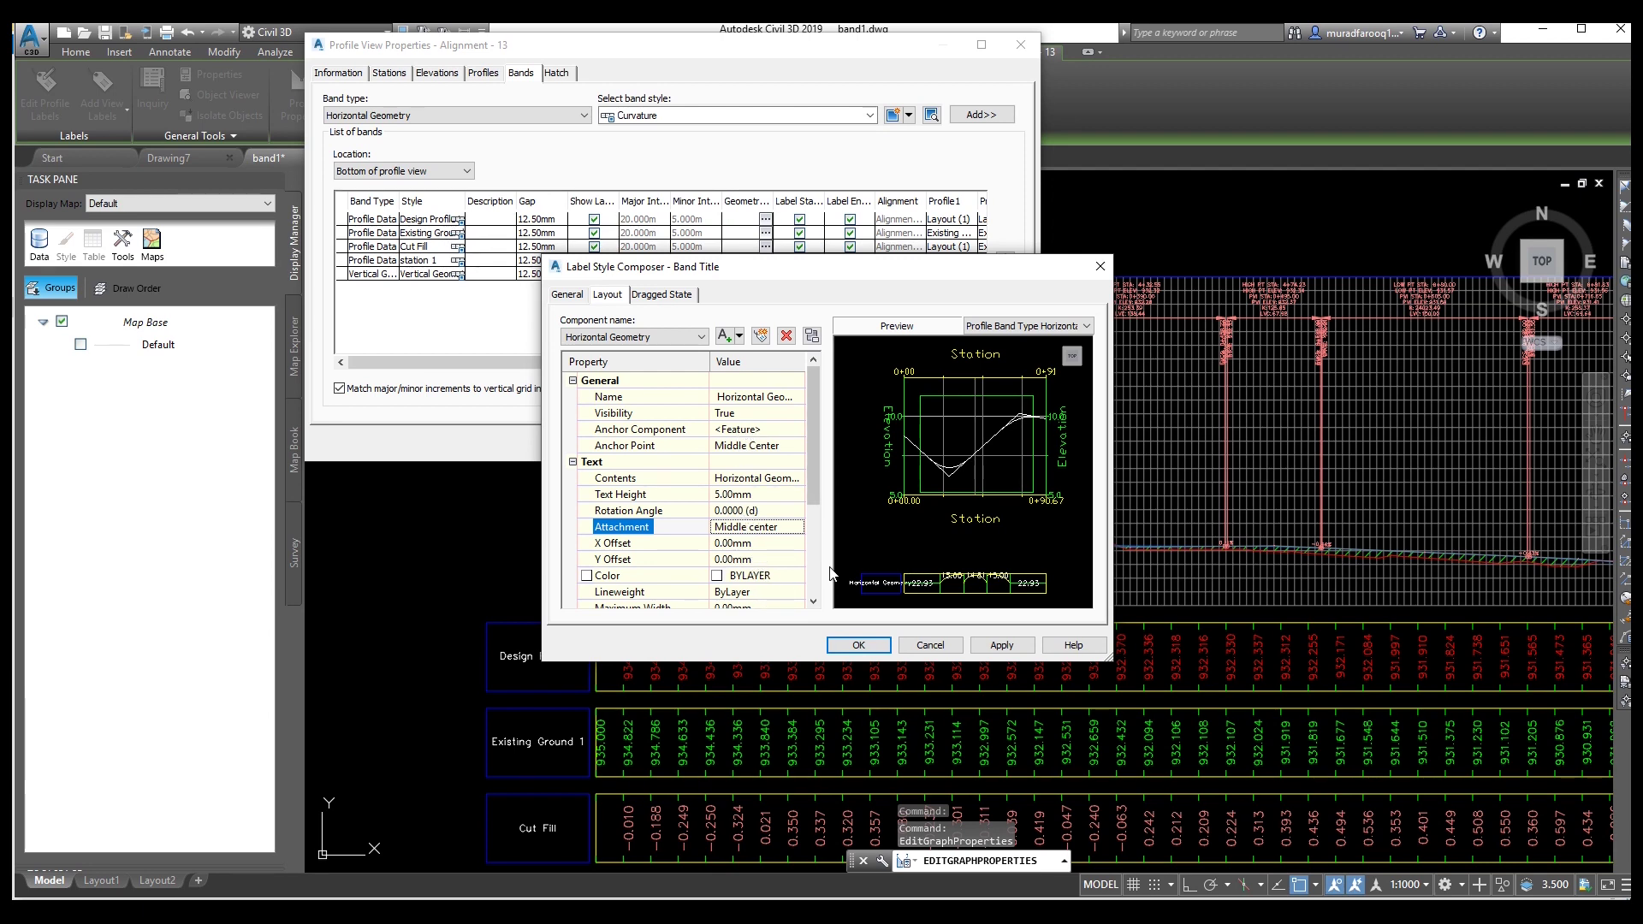
pyautogui.click(1006, 646)
pyautogui.click(859, 646)
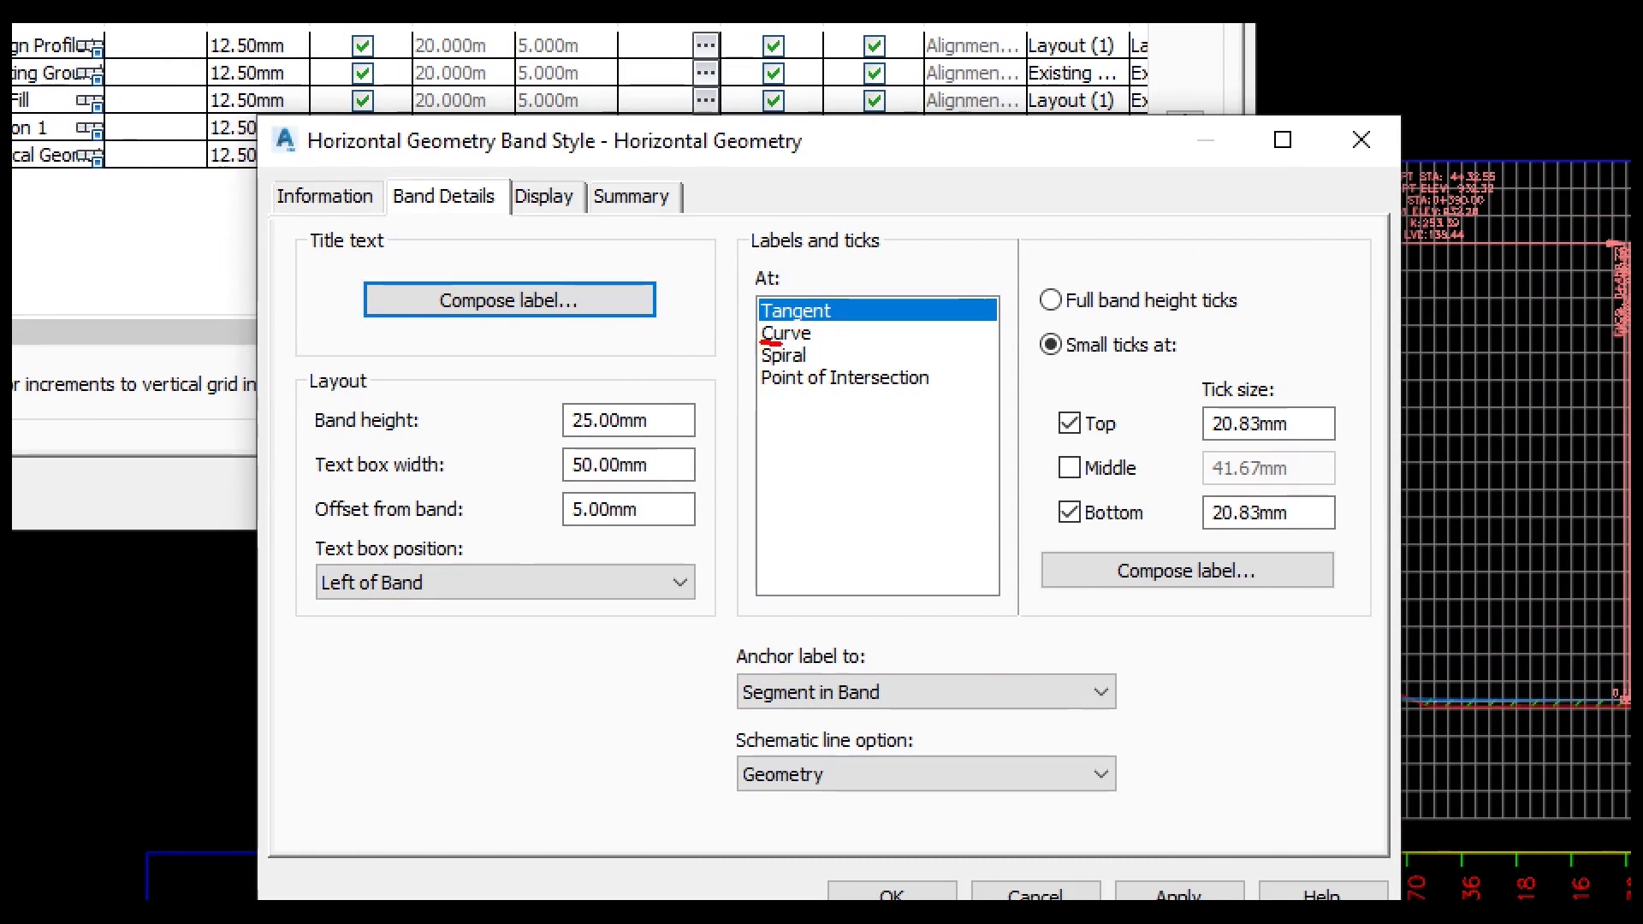
pyautogui.moveTo(815, 342)
pyautogui.mouseDown()
pyautogui.moveTo(832, 341)
pyautogui.moveTo(800, 316)
pyautogui.mouseUp()
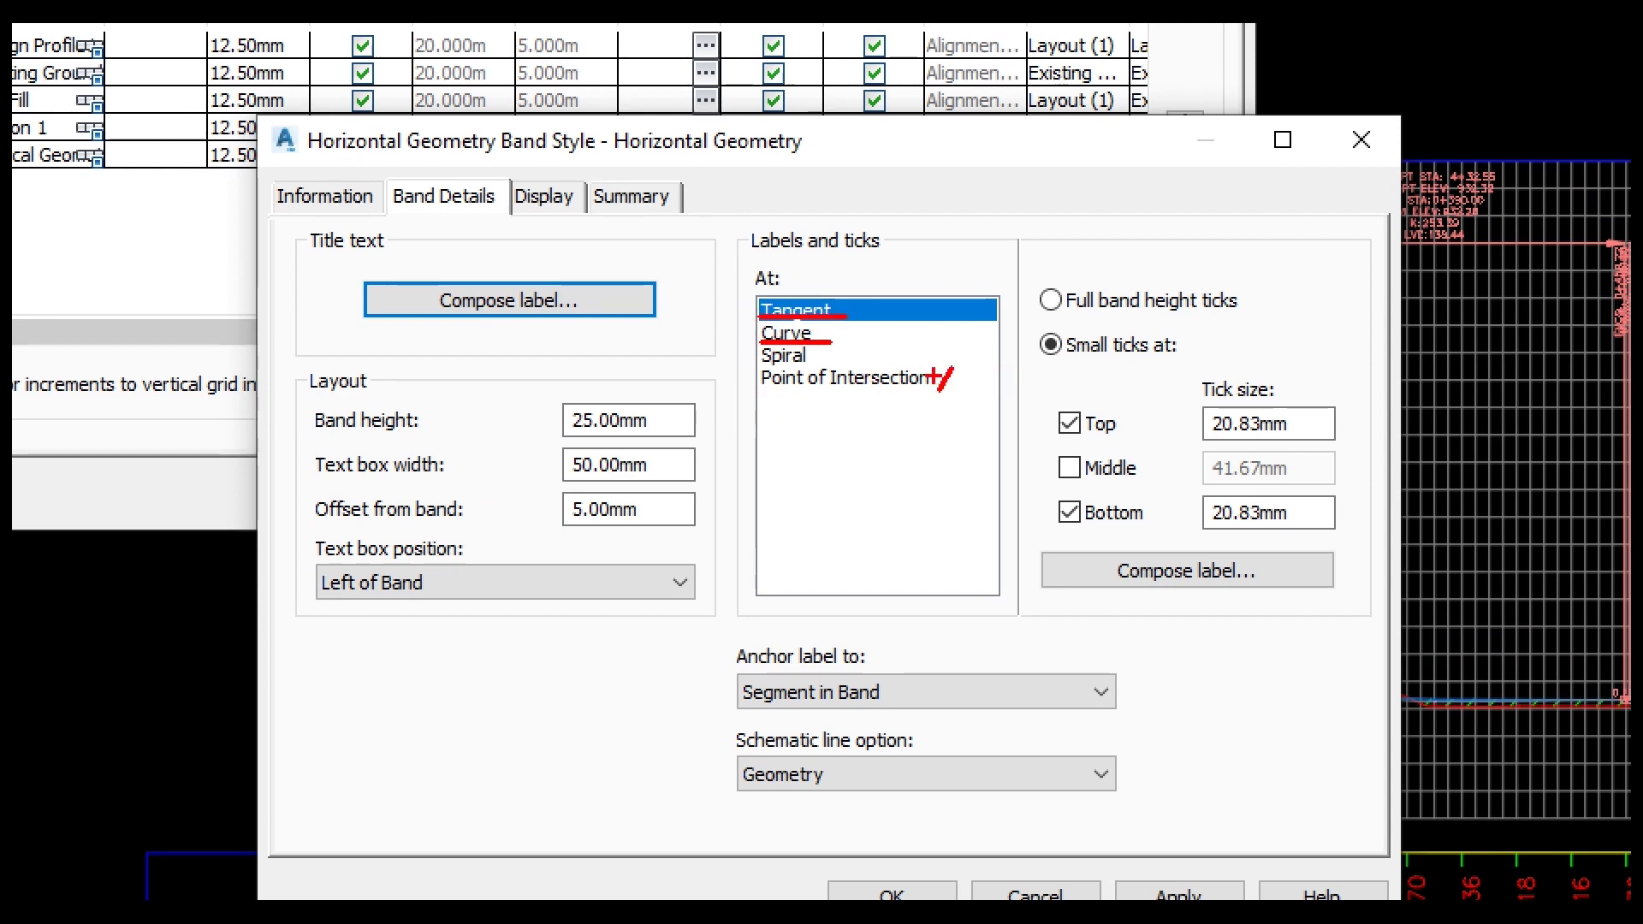
pyautogui.moveTo(924, 366); pyautogui.dragTo(966, 395)
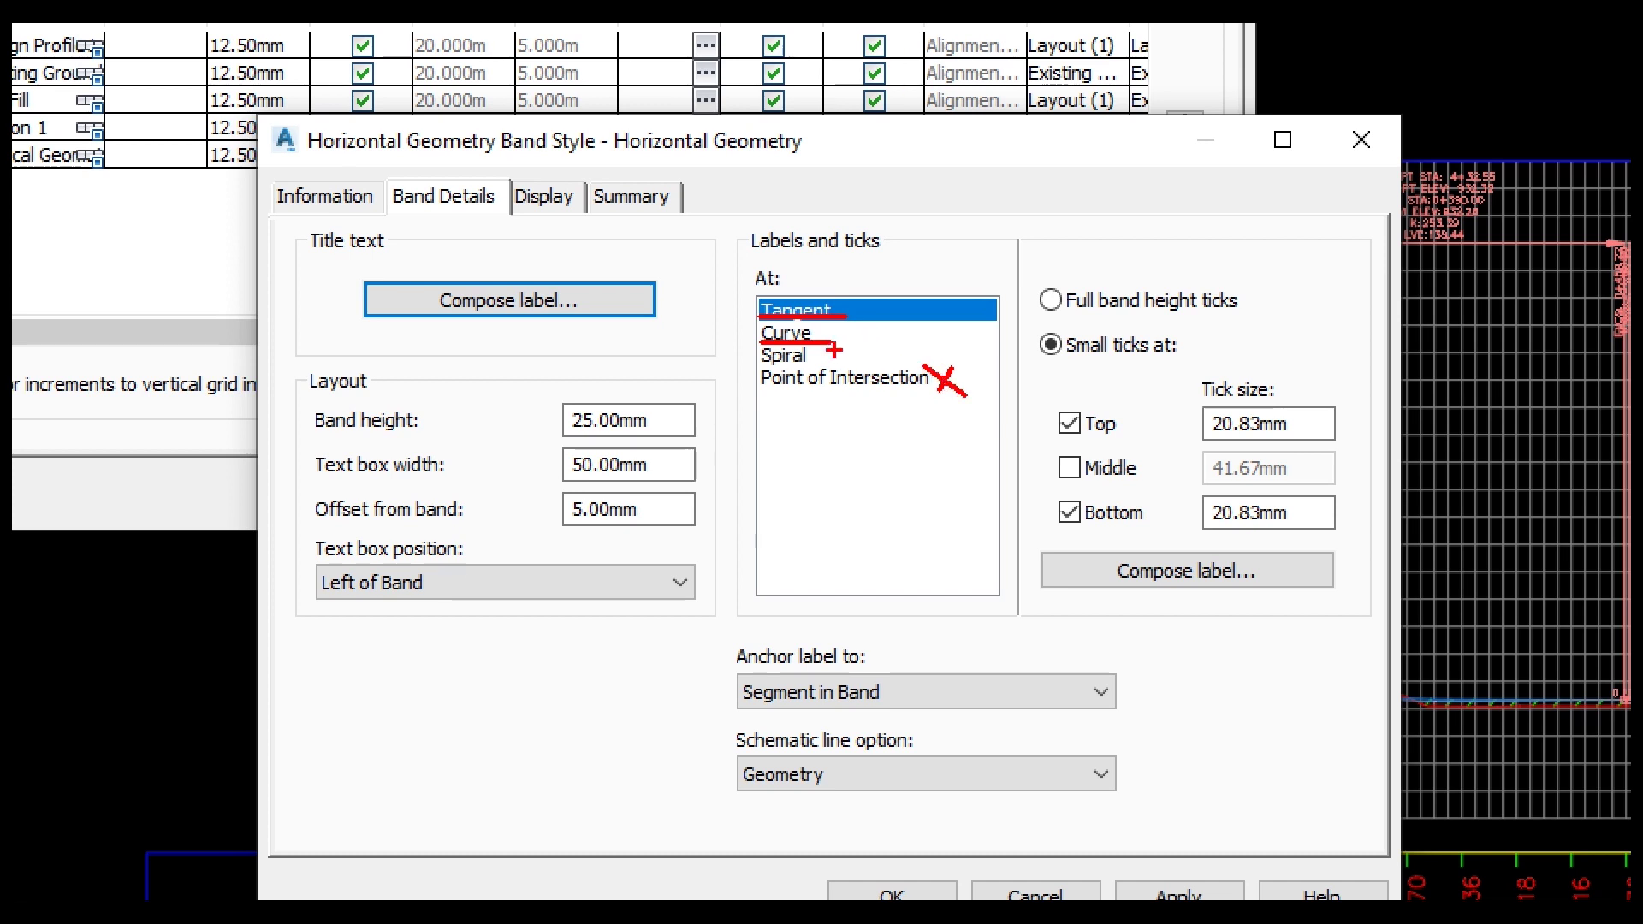
pyautogui.moveTo(818, 361); pyautogui.dragTo(834, 346)
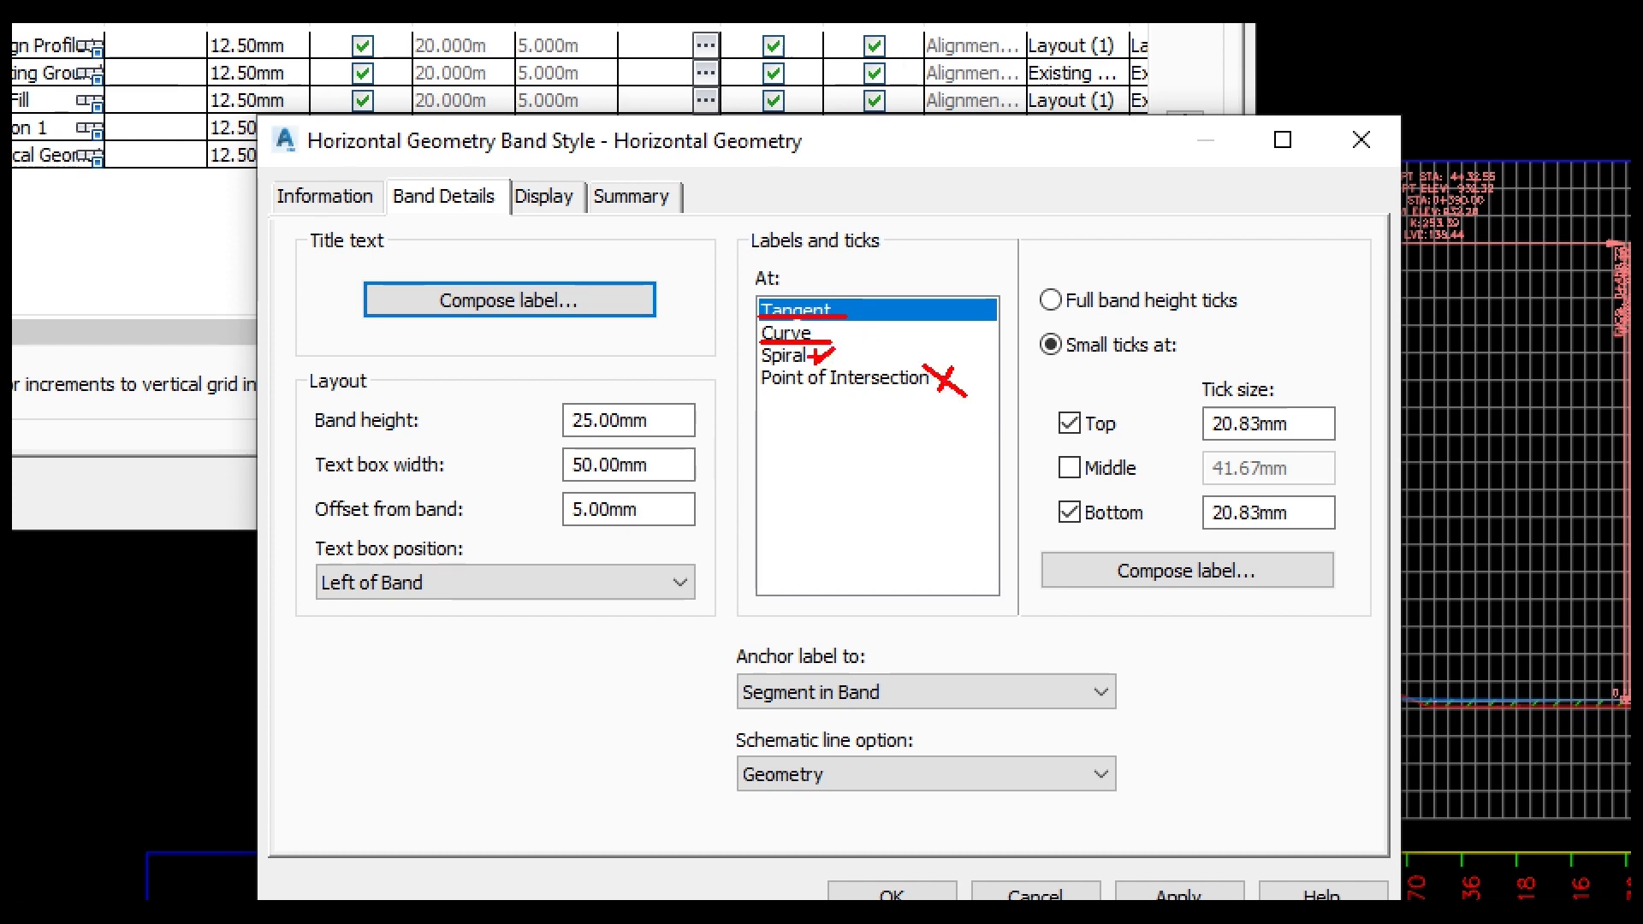
pyautogui.moveTo(824, 354); pyautogui.dragTo(844, 366)
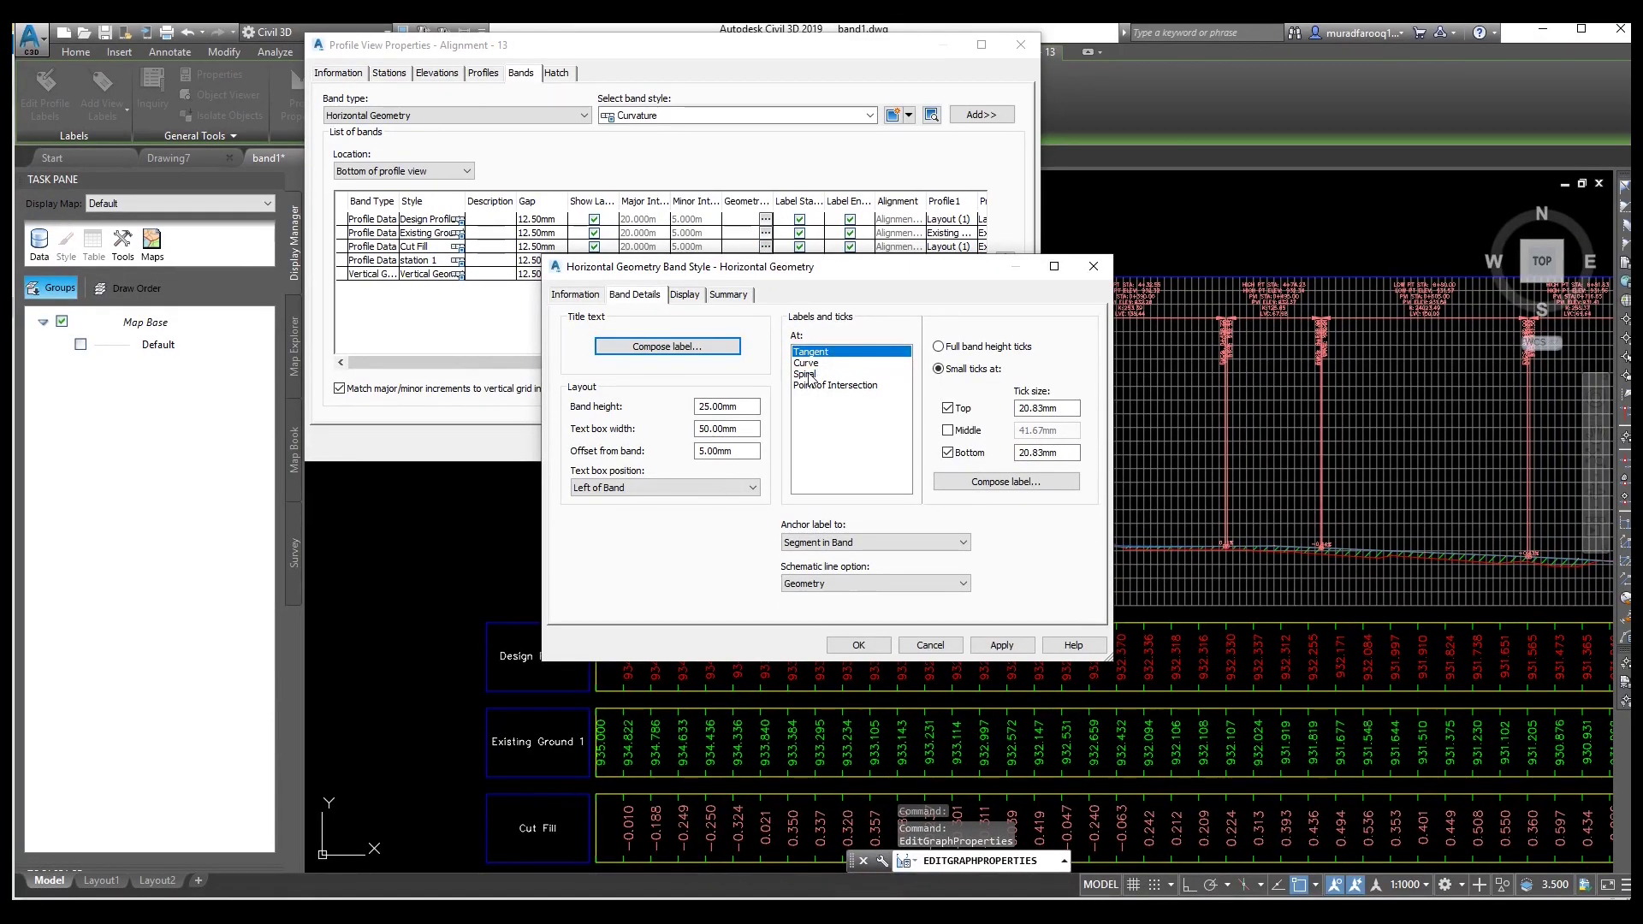
# - Delete the Length component from the band style's Spiral label and accept the change
pyautogui.click(792, 358)
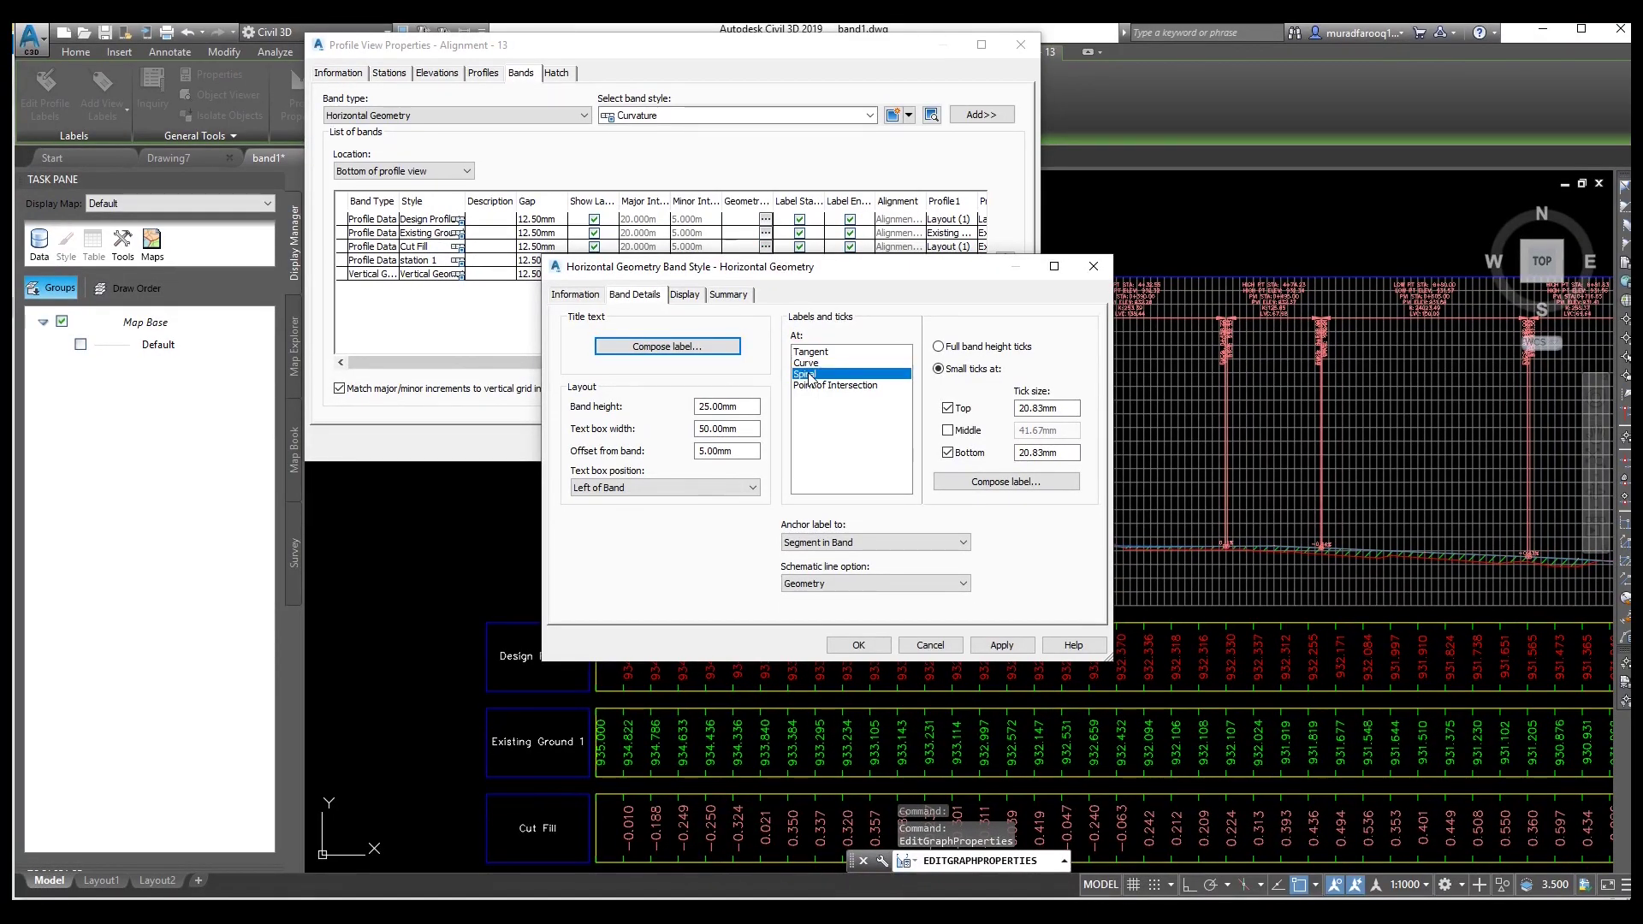
pyautogui.click(1022, 482)
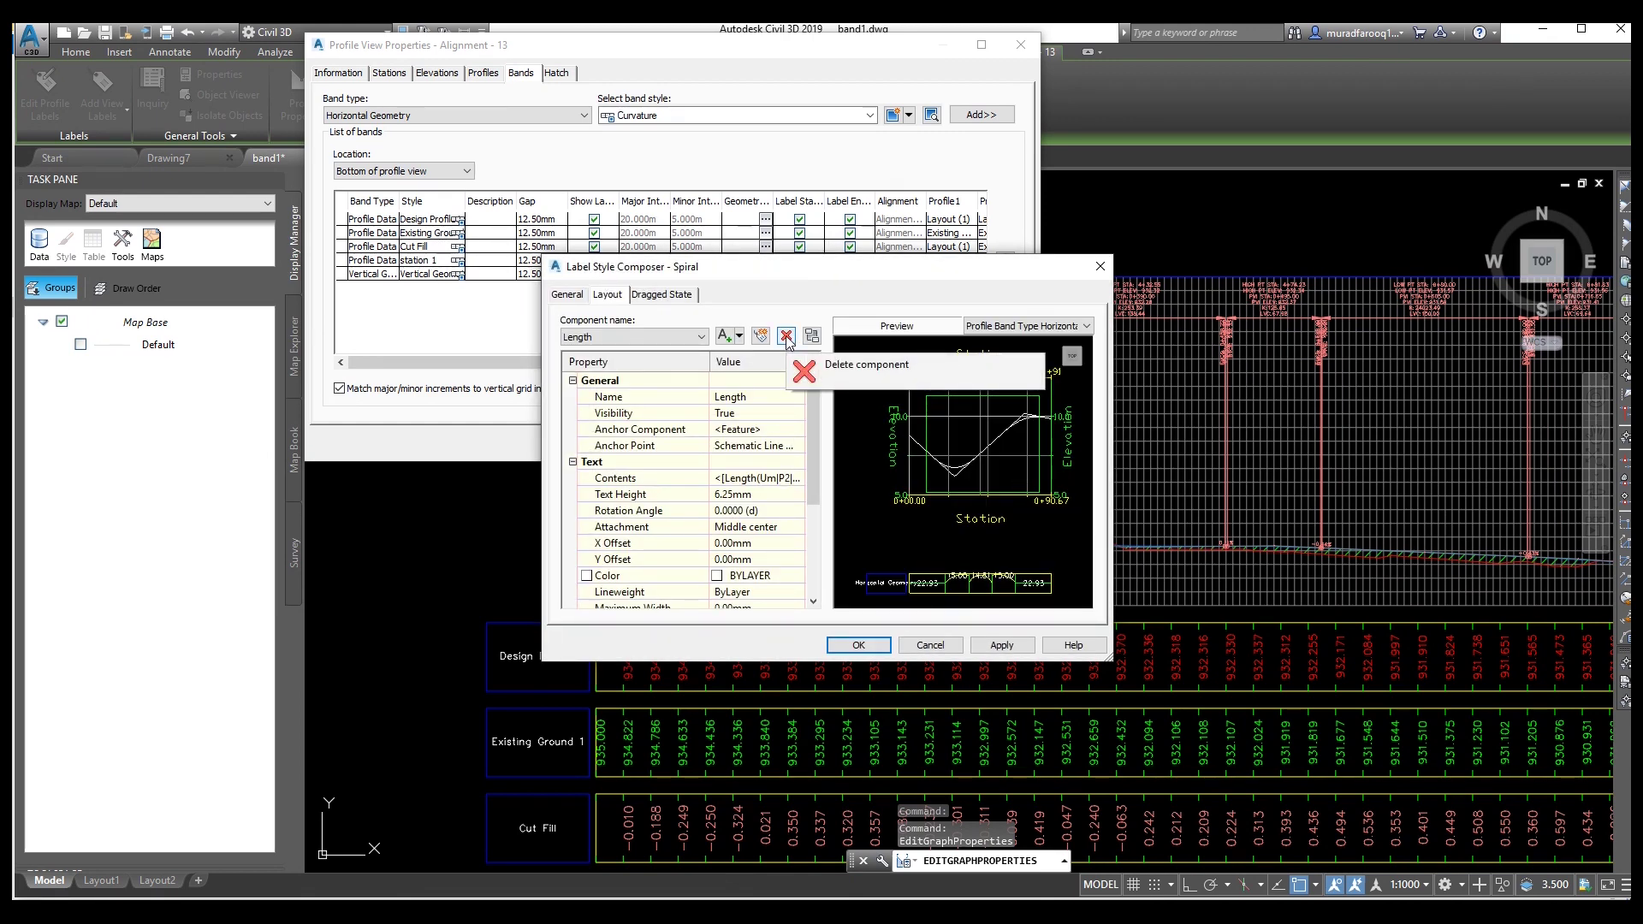
pyautogui.click(785, 336)
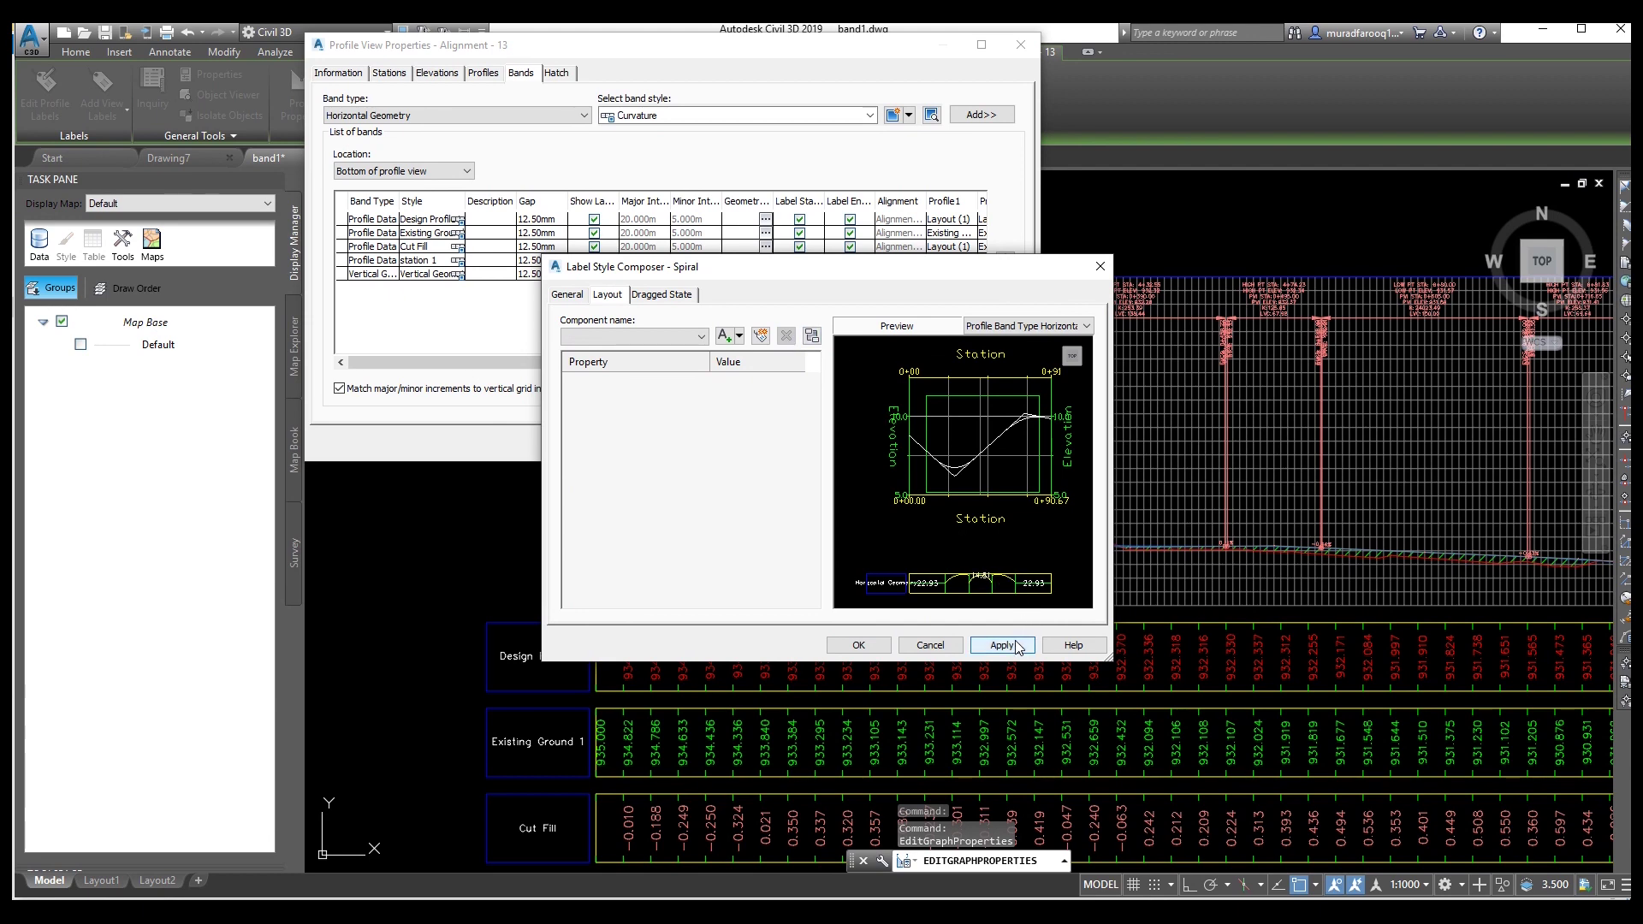
pyautogui.click(879, 646)
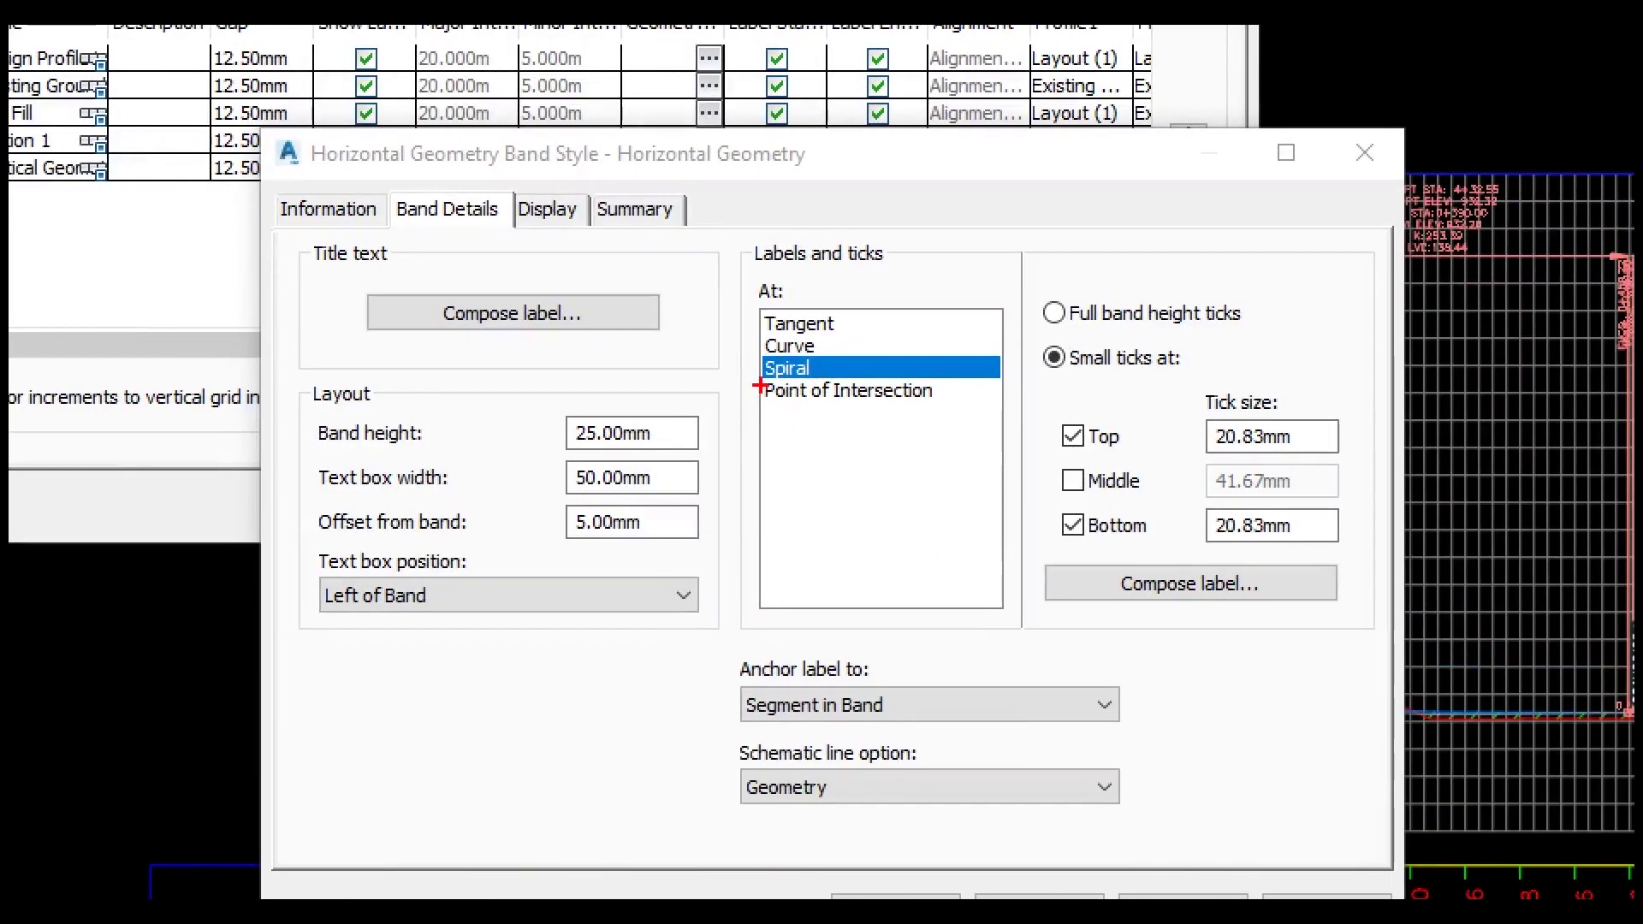
pyautogui.moveTo(762, 380); pyautogui.dragTo(942, 415)
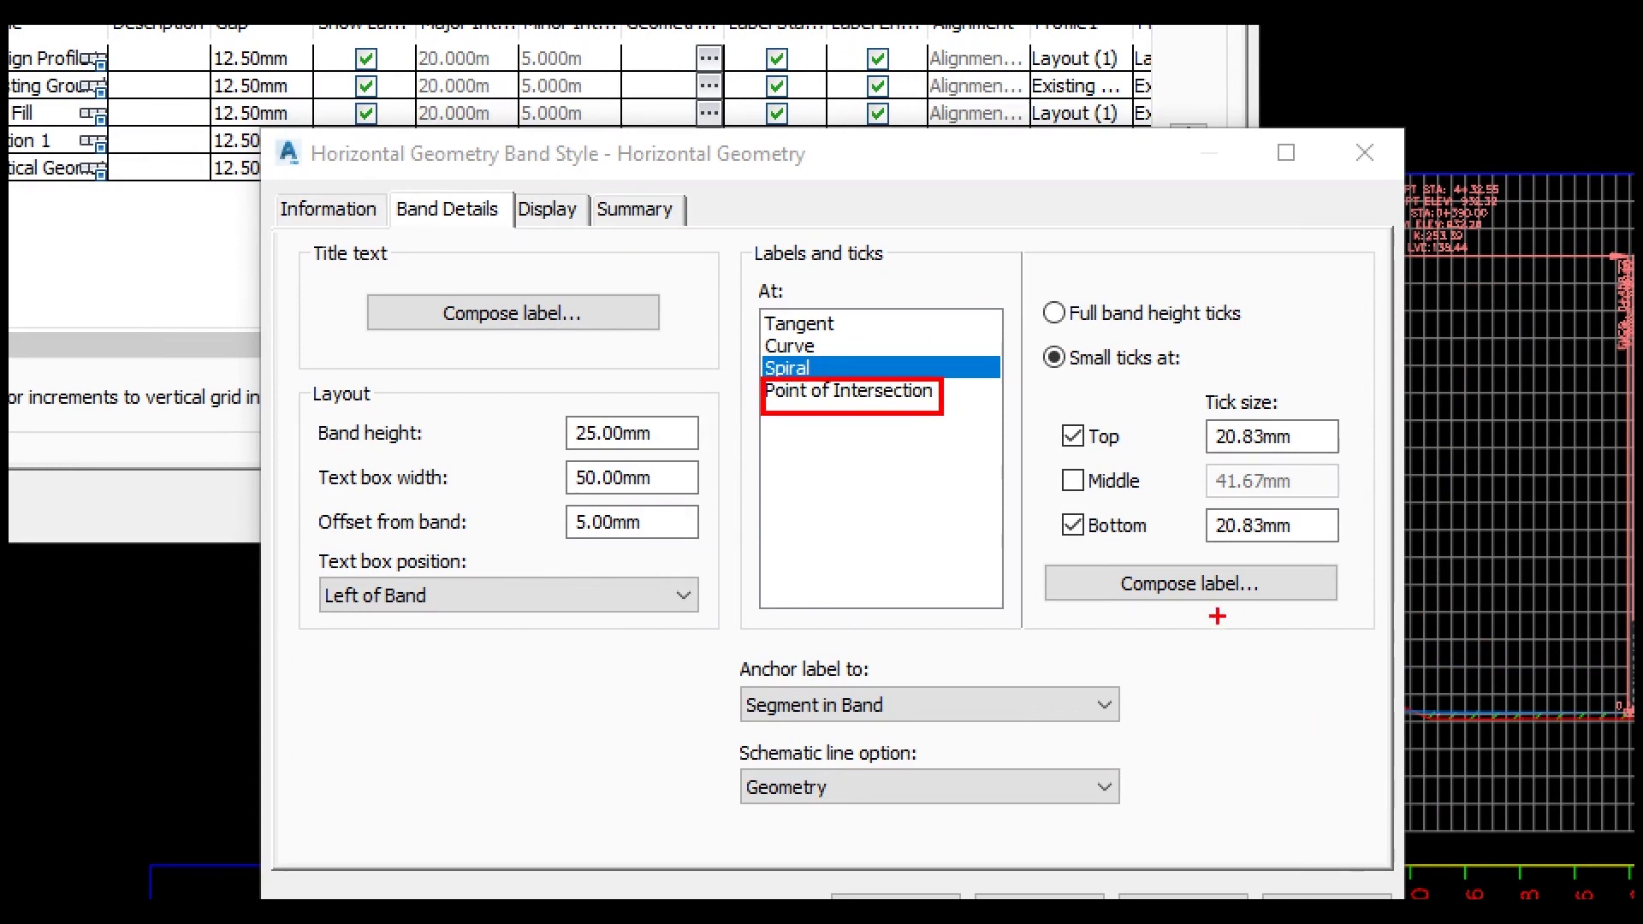
pyautogui.moveTo(1045, 555)
pyautogui.mouseDown()
pyautogui.moveTo(1160, 597)
pyautogui.moveTo(1315, 604)
pyautogui.mouseUp()
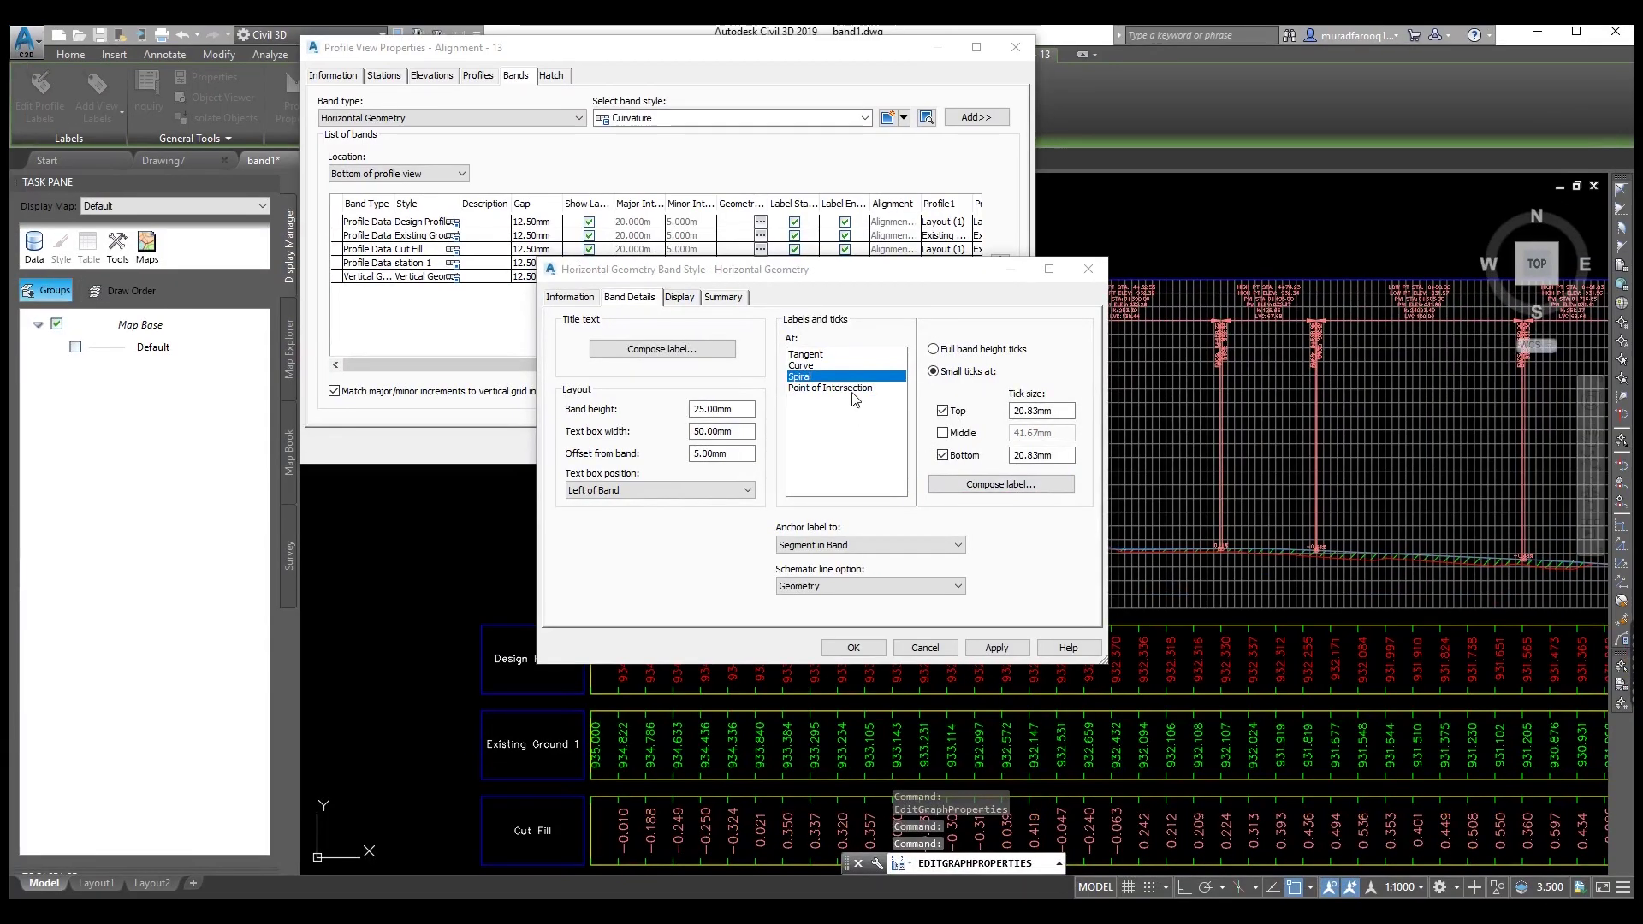
# - Delete the Alignment PI Index component from the Point of Intersection label and accept the emptied label
pyautogui.click(848, 390)
pyautogui.click(977, 482)
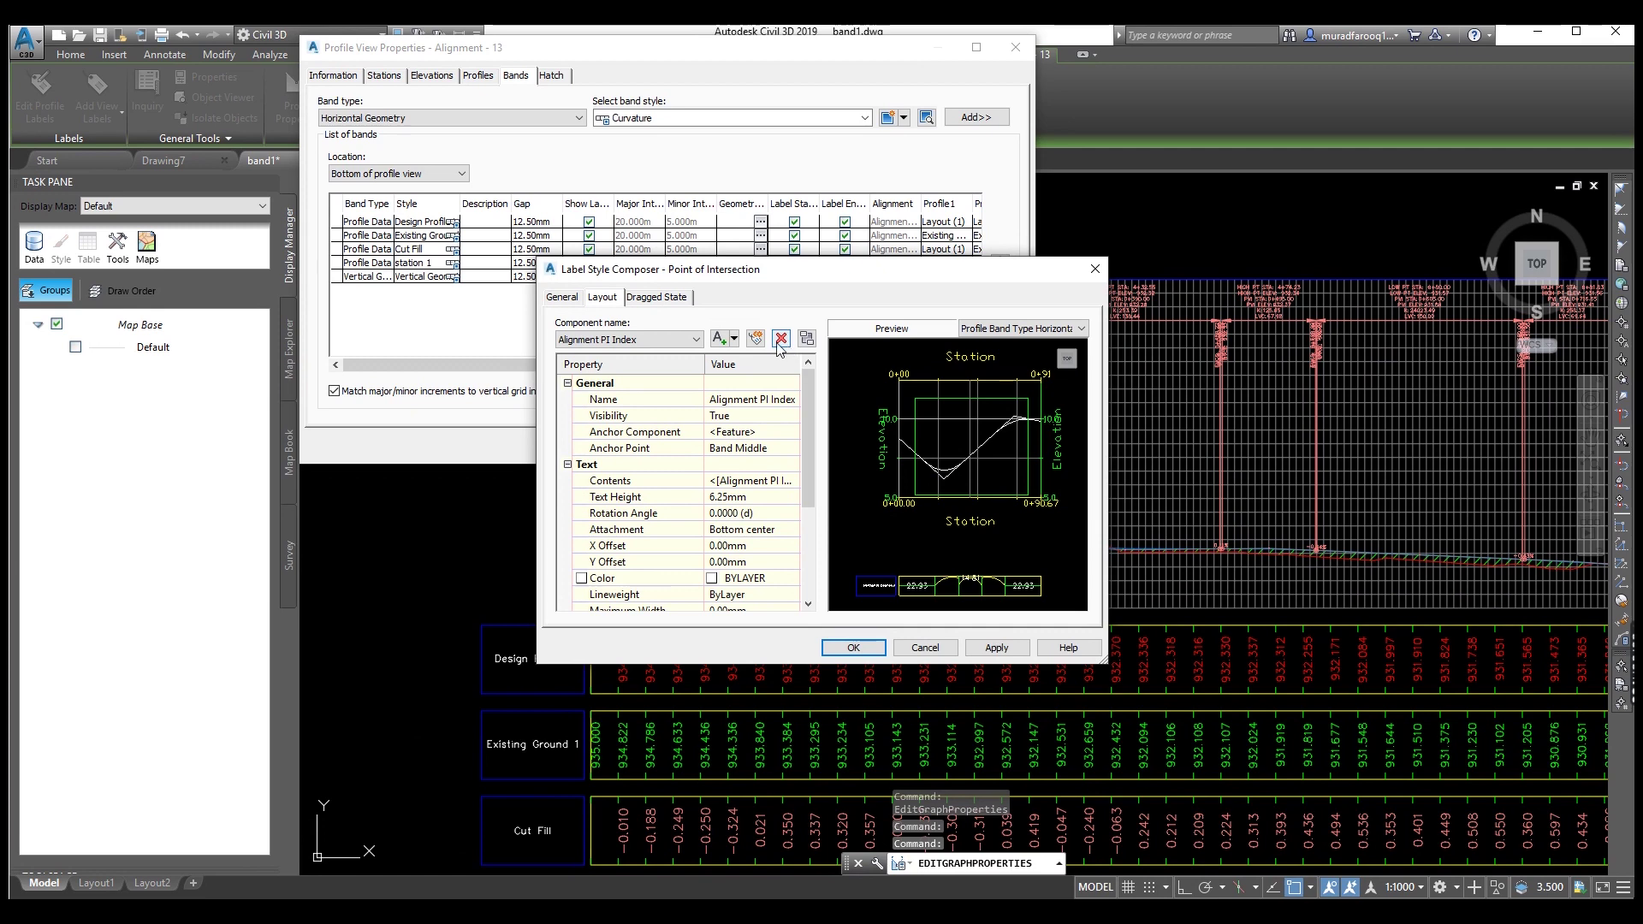
pyautogui.click(781, 339)
pyautogui.click(781, 339)
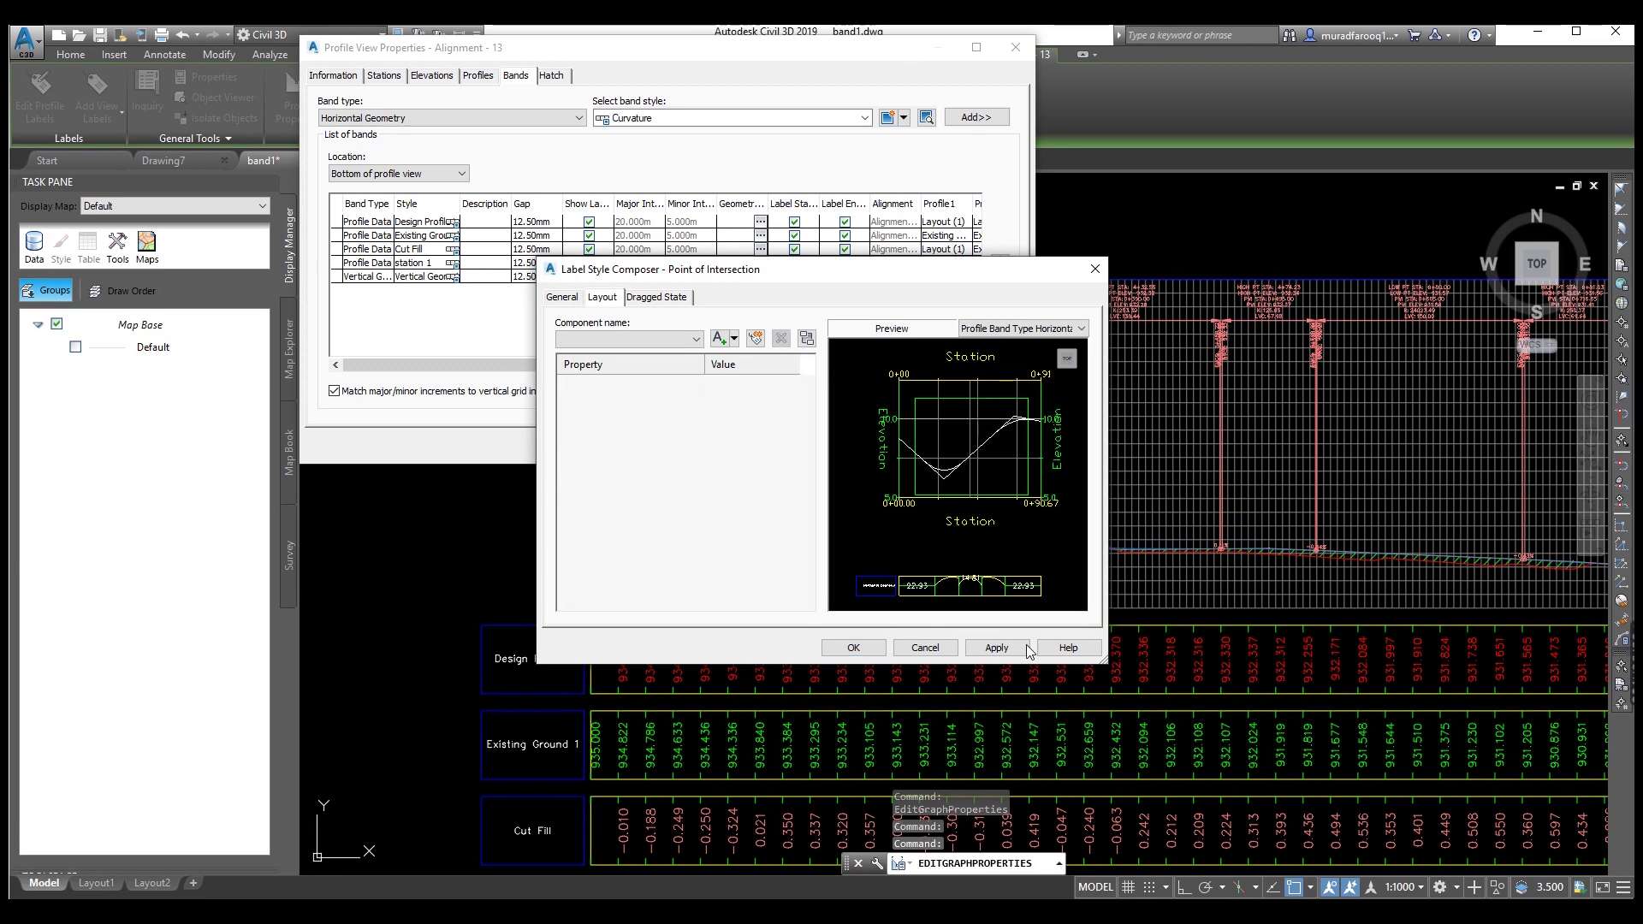
pyautogui.click(997, 648)
pyautogui.click(853, 648)
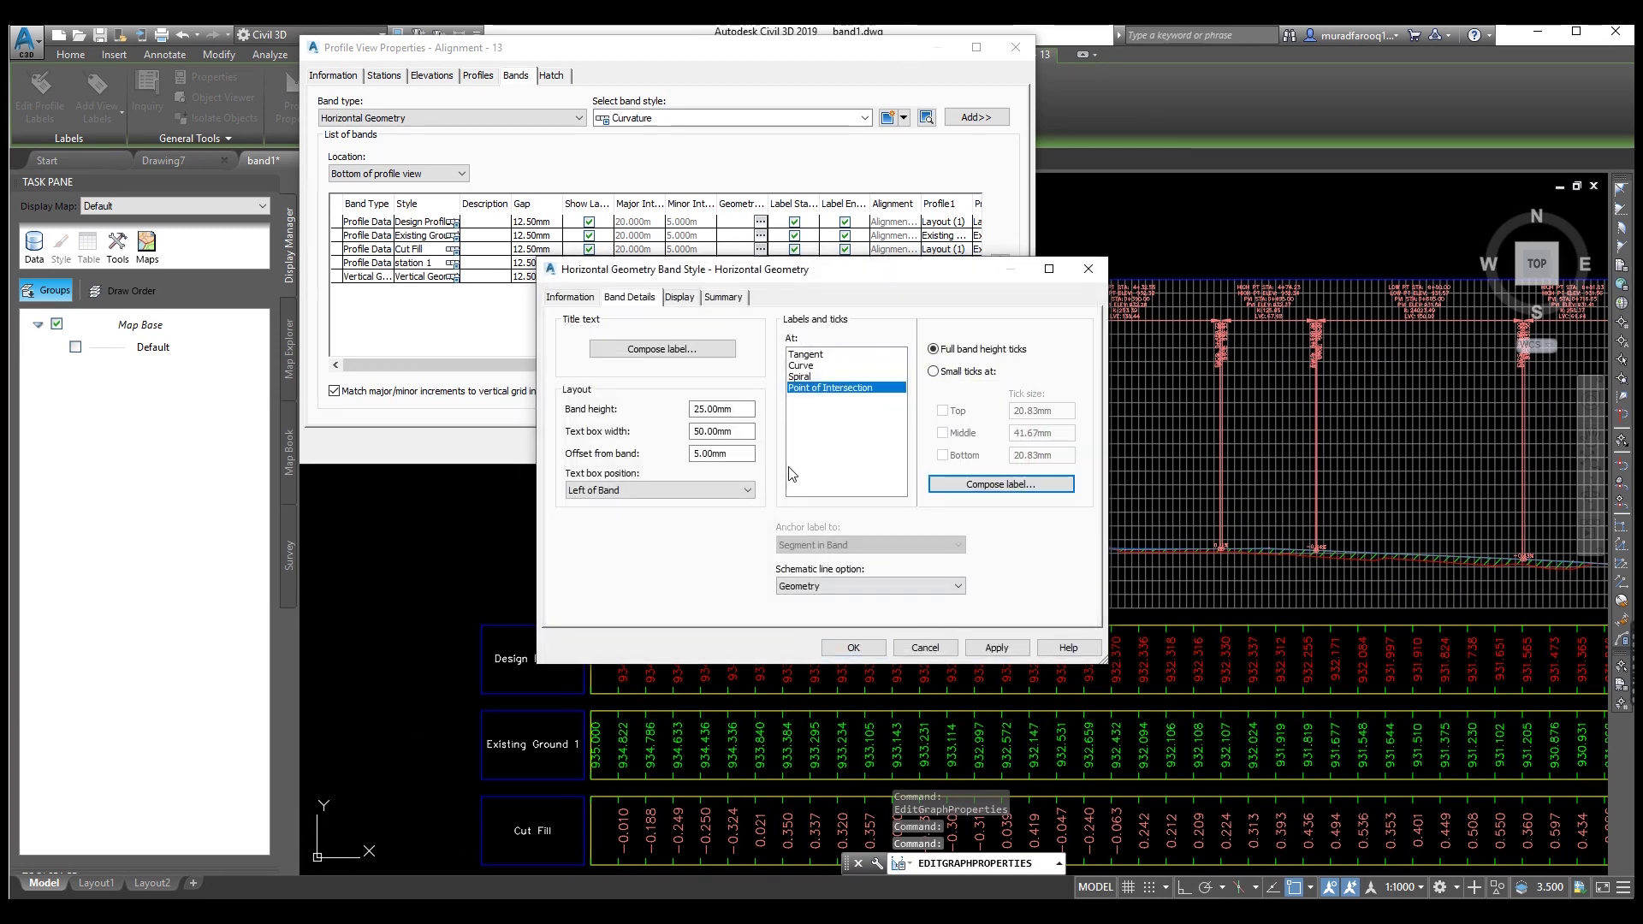
# - Rename the Tangent label's Length component to "Horizontal Geometry" and anchor it at Segment Mid - Band Middle
pyautogui.click(806, 355)
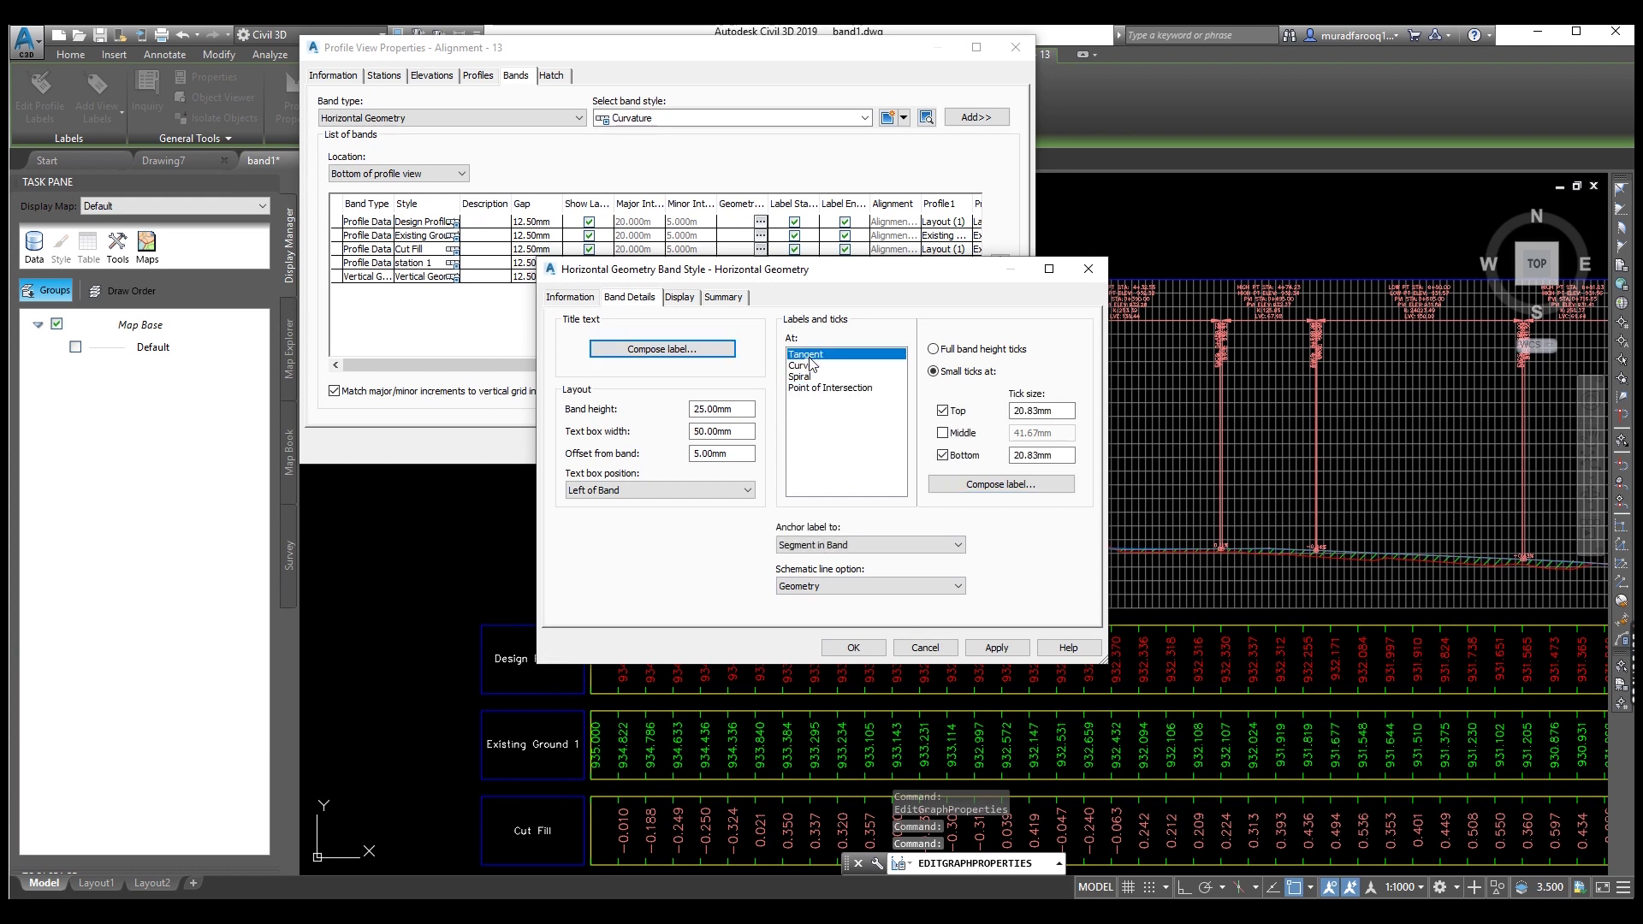
pyautogui.click(1020, 486)
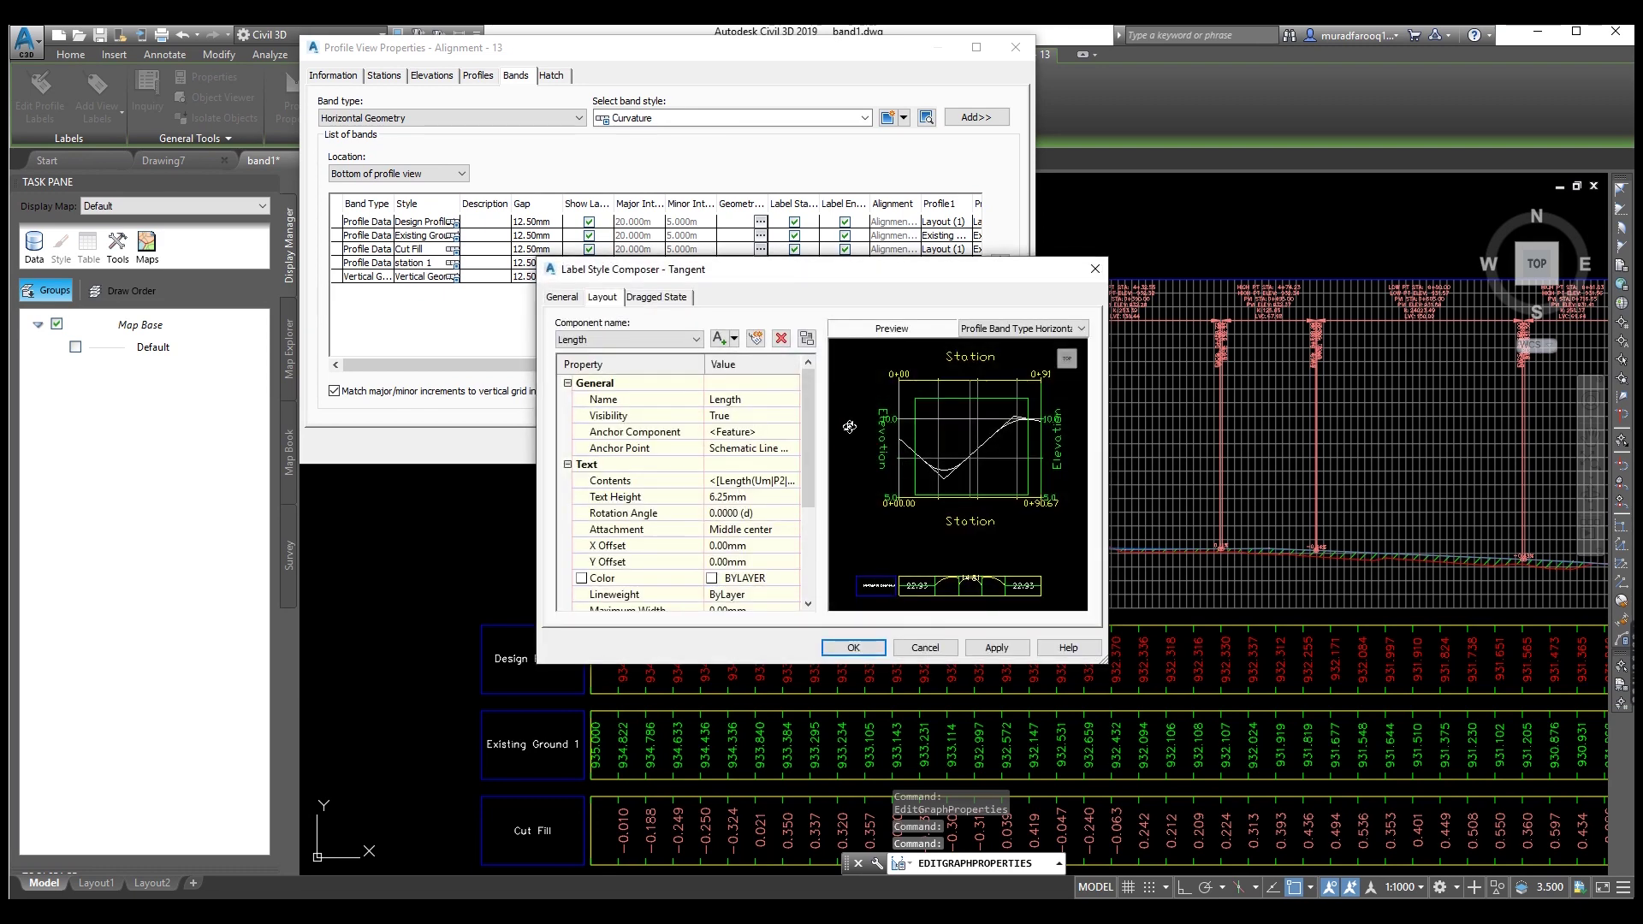
pyautogui.click(759, 399)
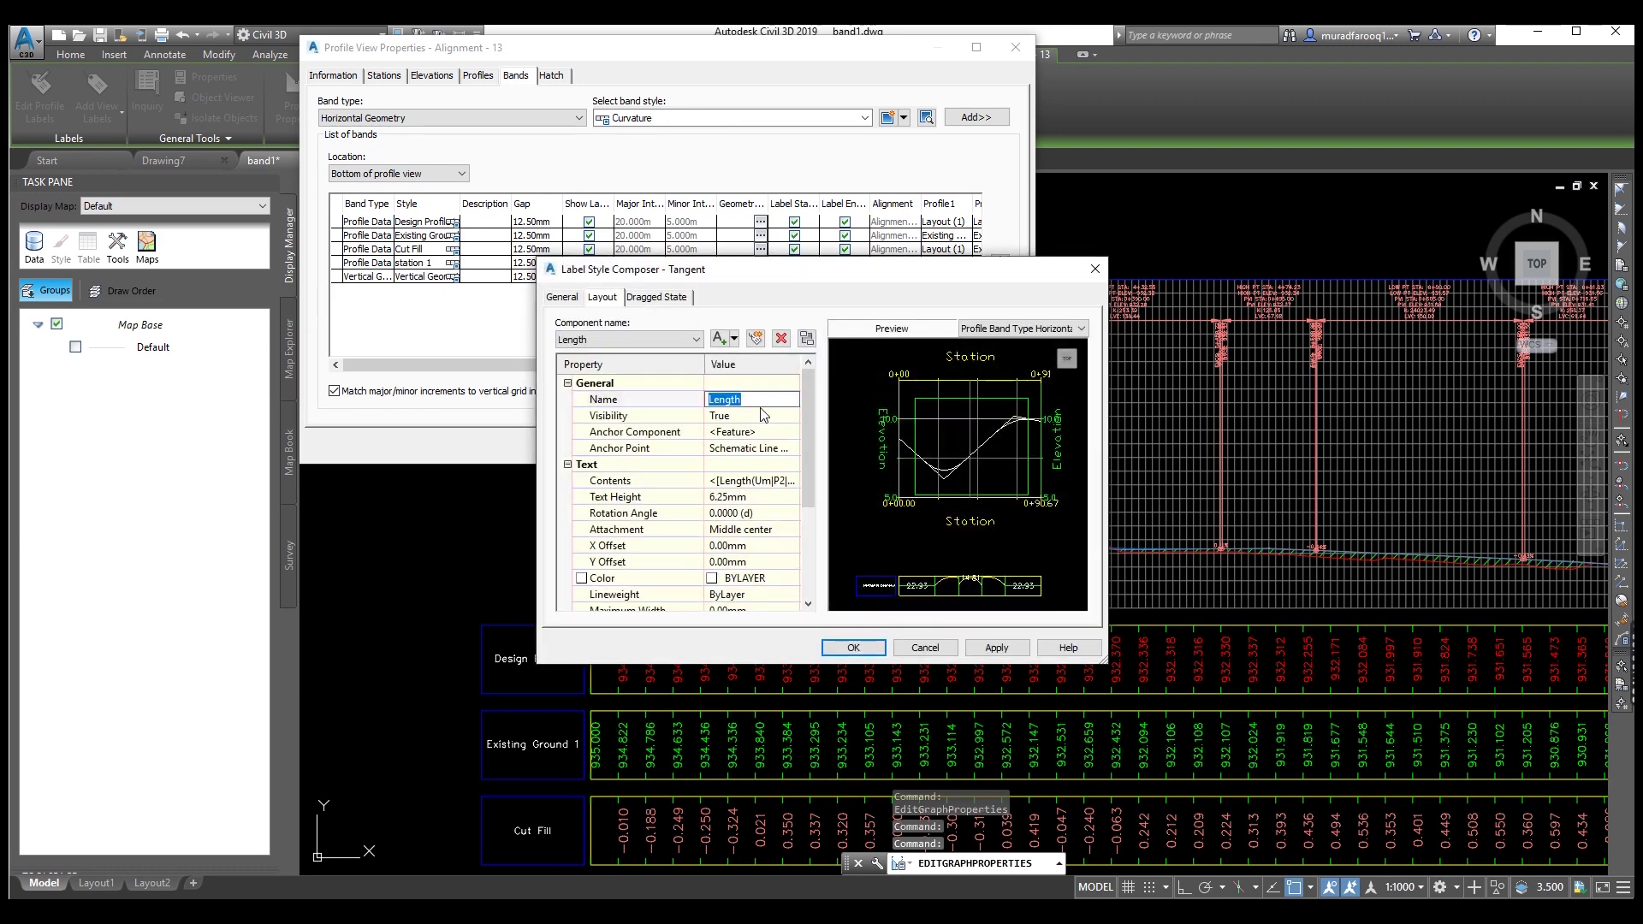
pyautogui.write('Horizontal Geometry')
pyautogui.click(776, 449)
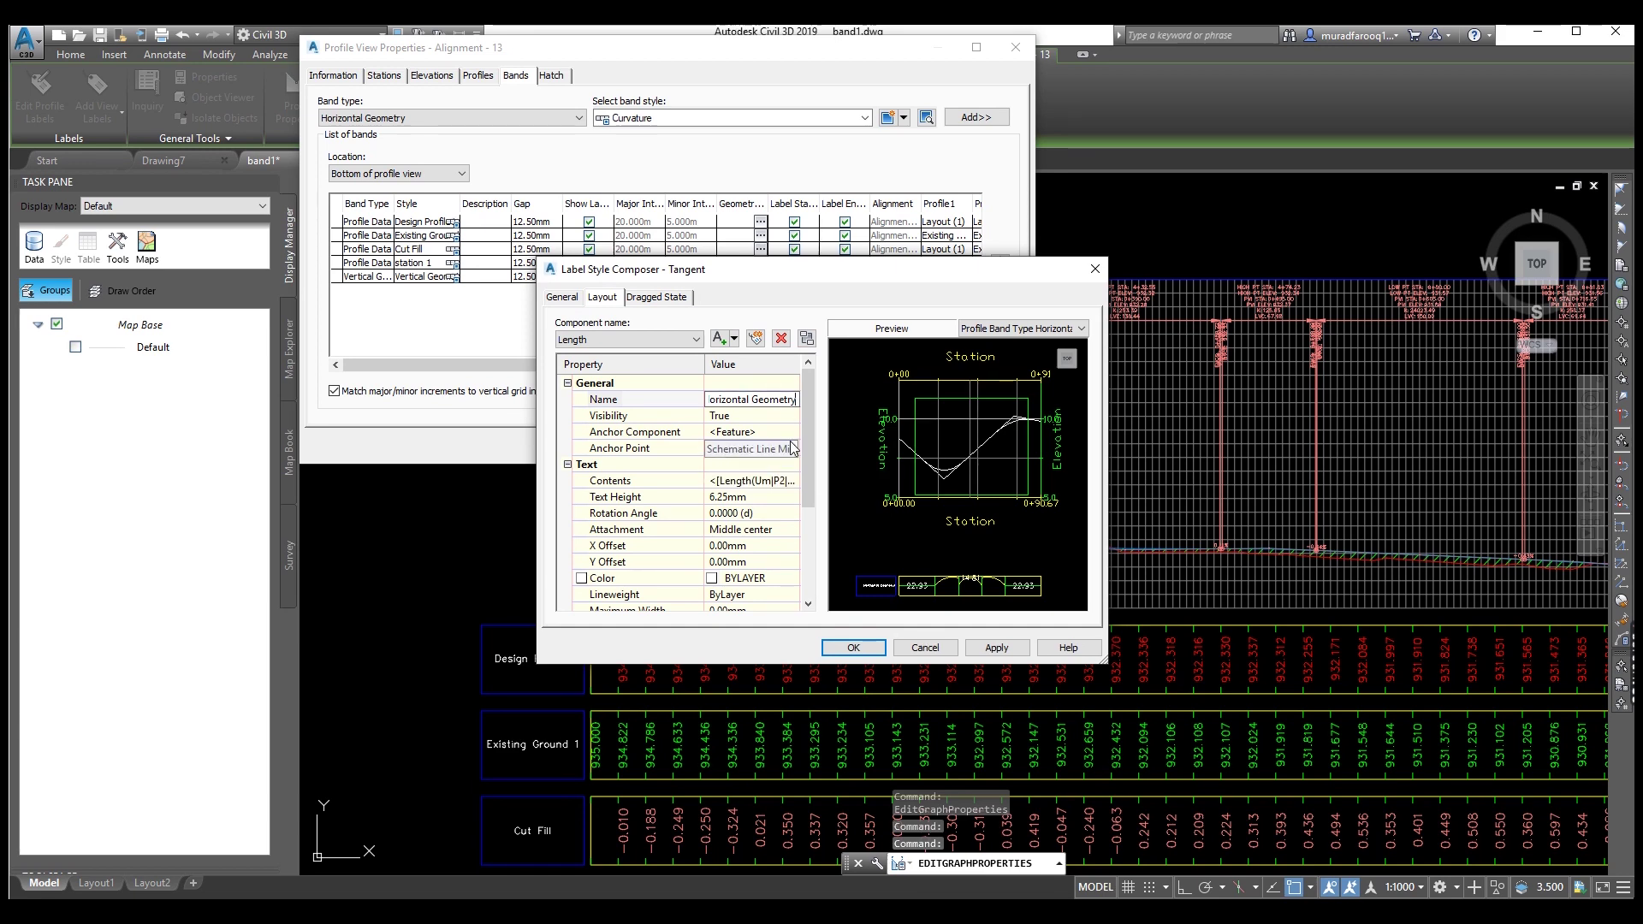
pyautogui.click(792, 449)
pyautogui.click(792, 450)
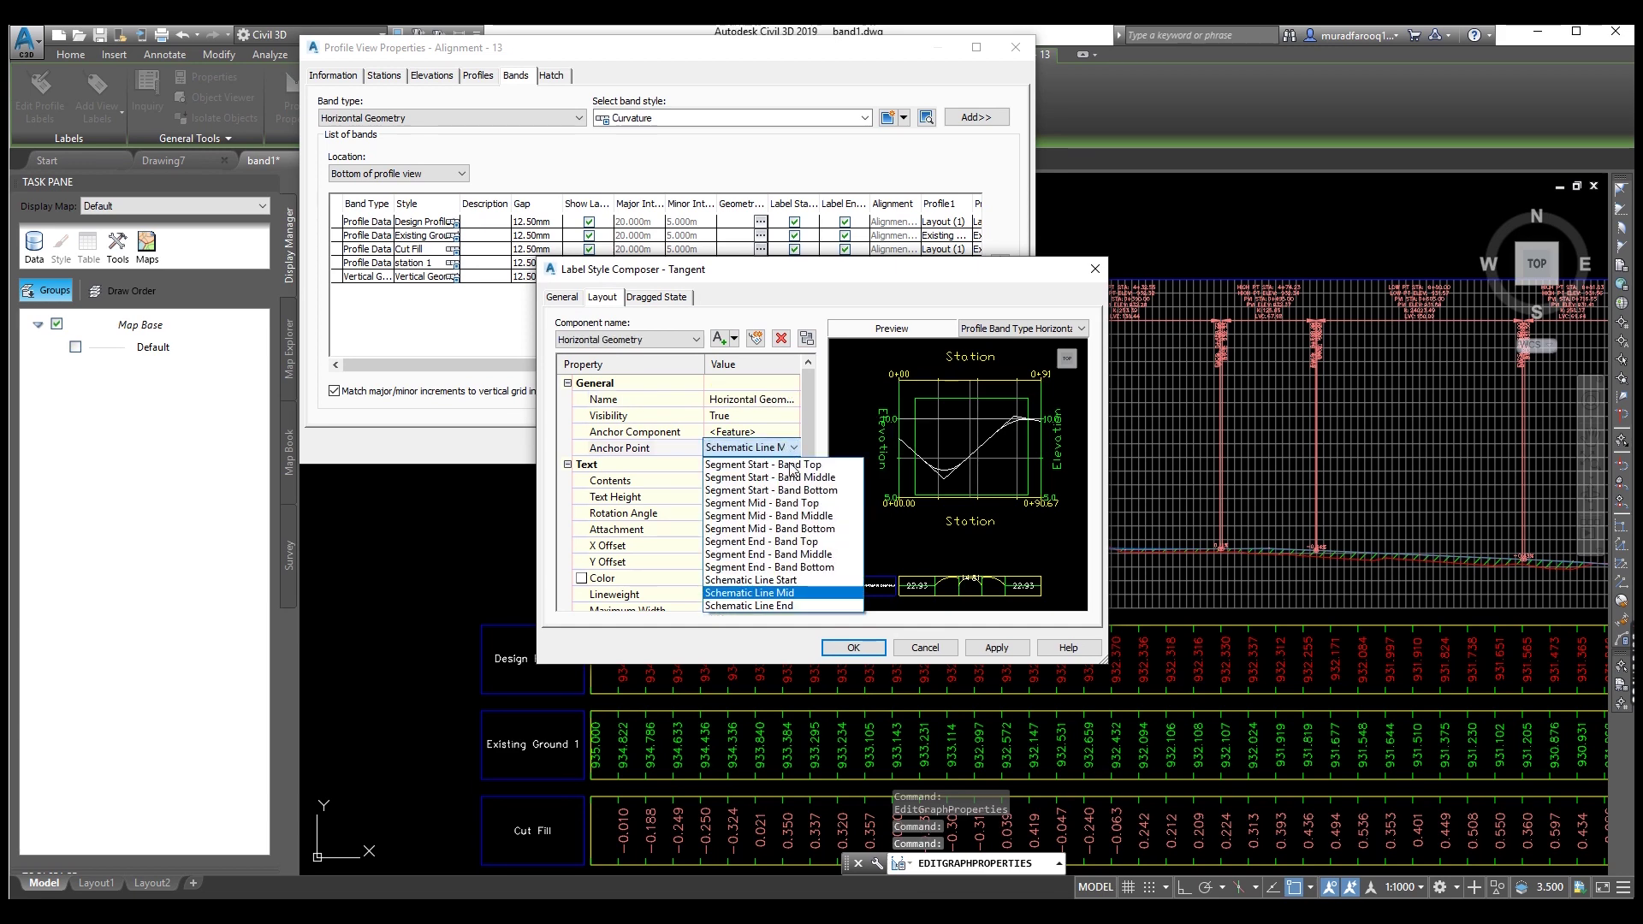
pyautogui.click(802, 517)
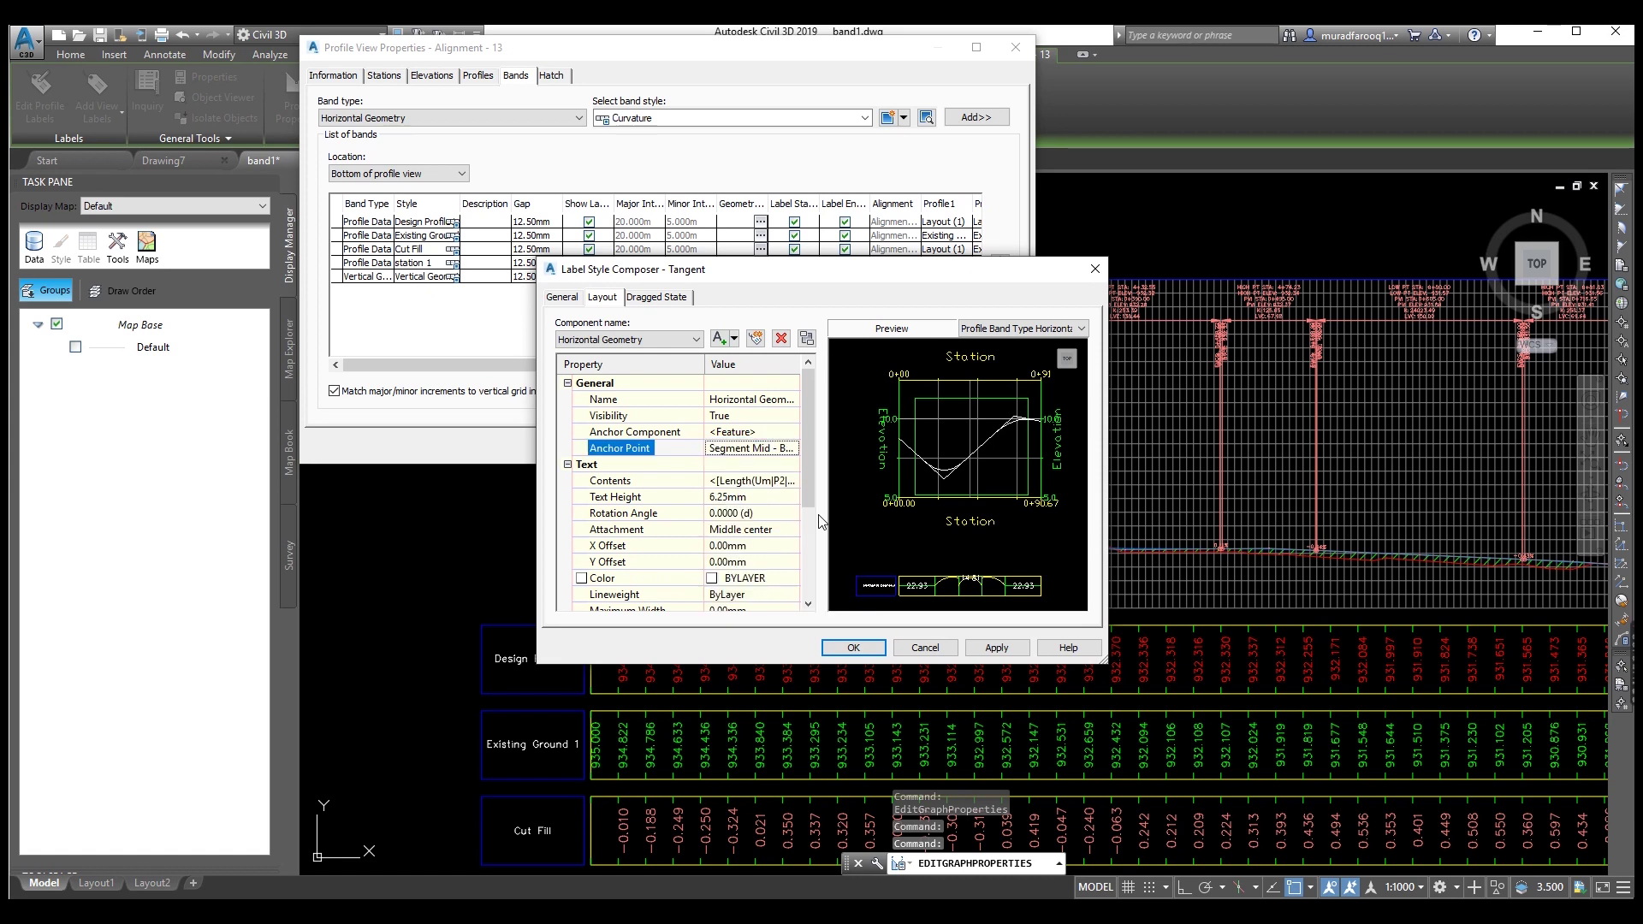
# - Open the Tangent label's text contents and clear the existing length expression
pyautogui.click(793, 486)
pyautogui.click(793, 486)
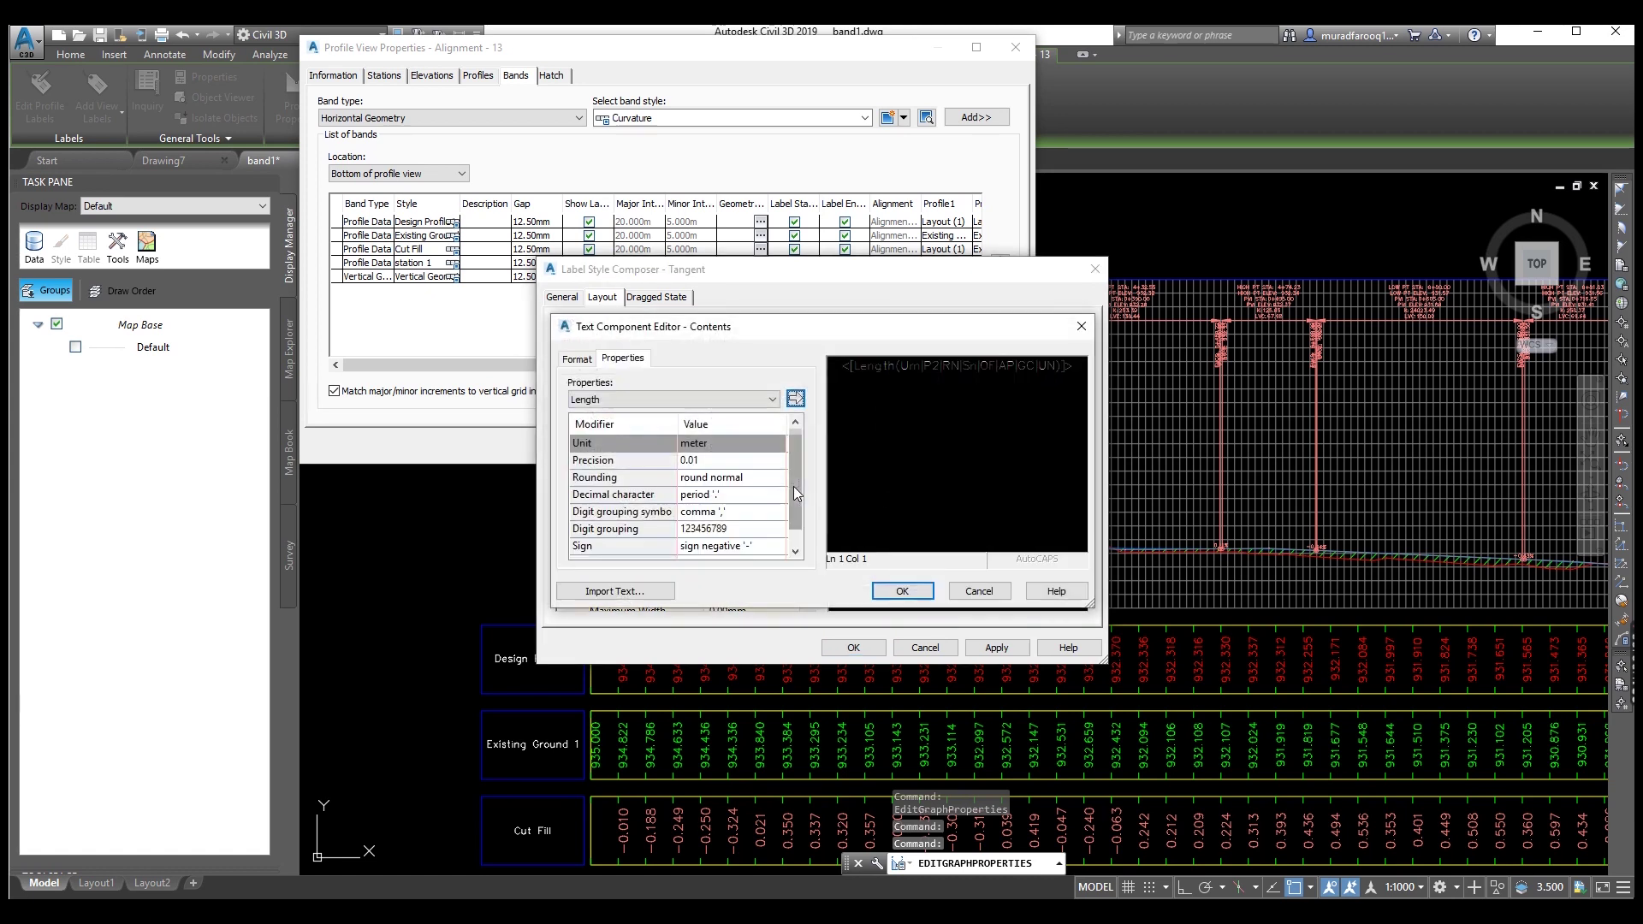
pyautogui.click(1075, 370)
pyautogui.write('m')
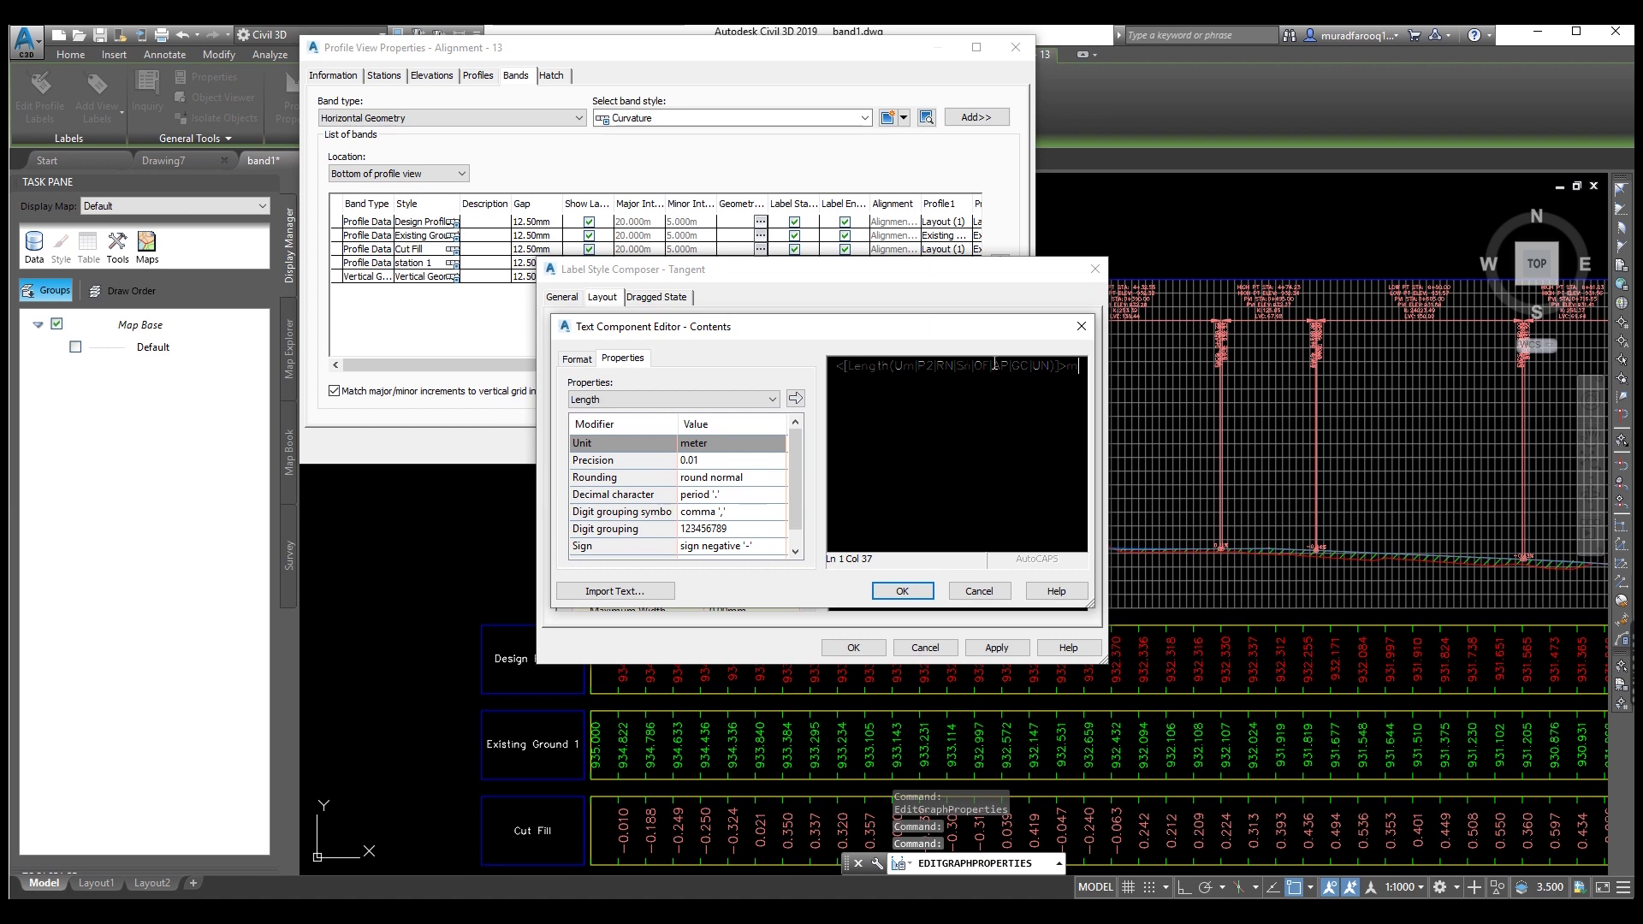
pyautogui.moveTo(1080, 367); pyautogui.dragTo(711, 373)
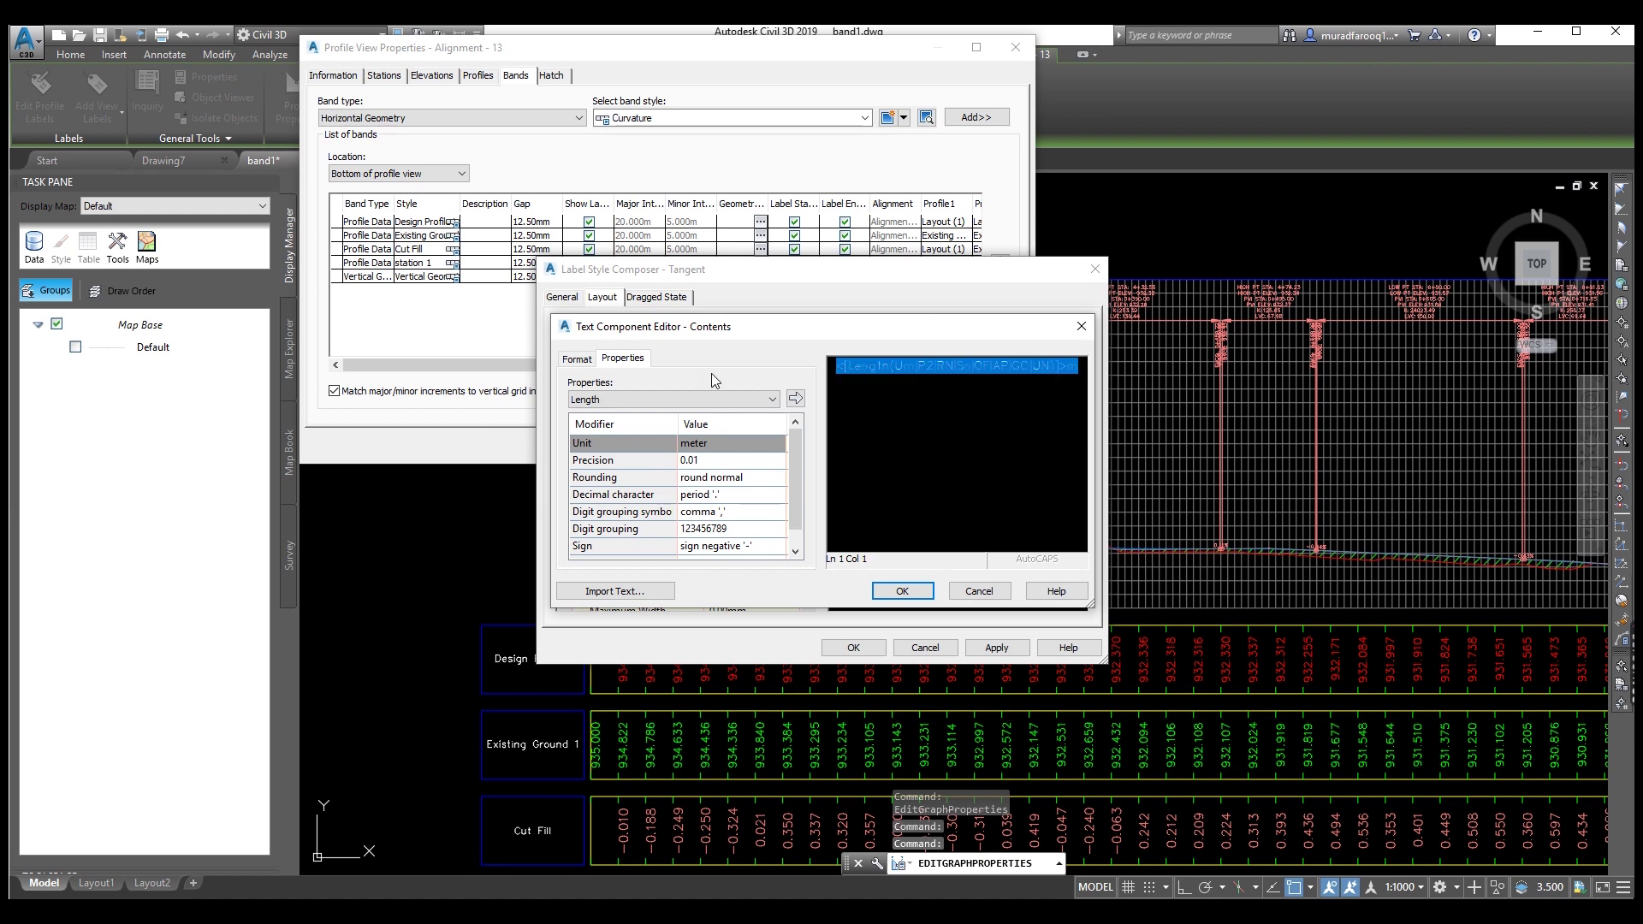
pyautogui.press('Delete')
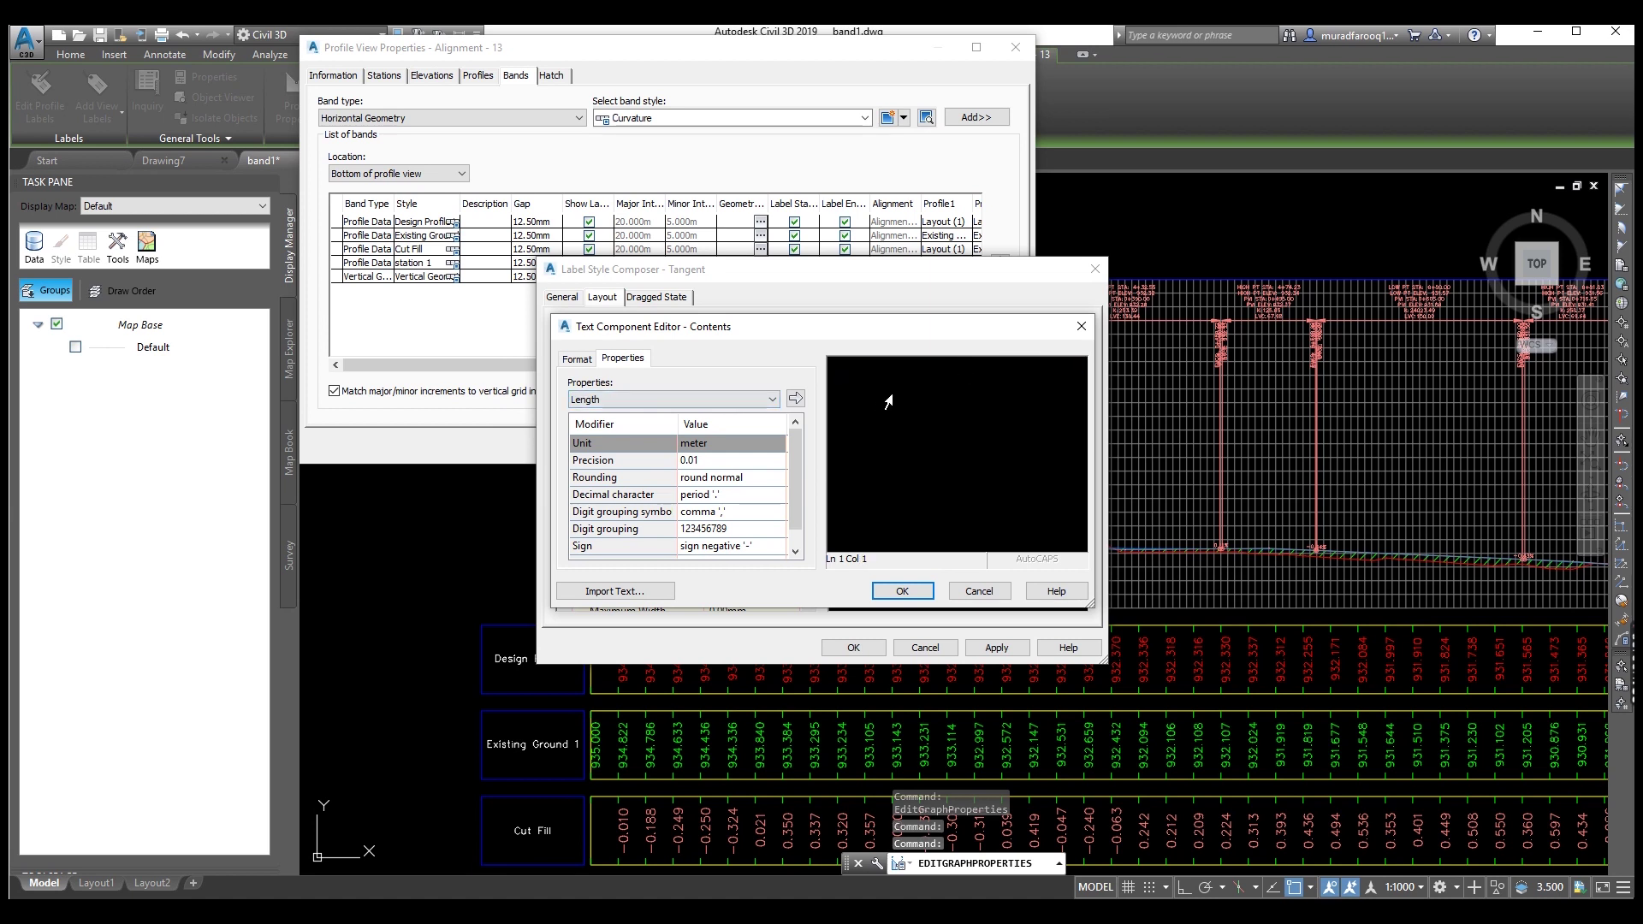
# - Set the Tangent label's contents to "L=" plus the Length property and "m", and accept the label
pyautogui.write('L=')
pyautogui.click(734, 400)
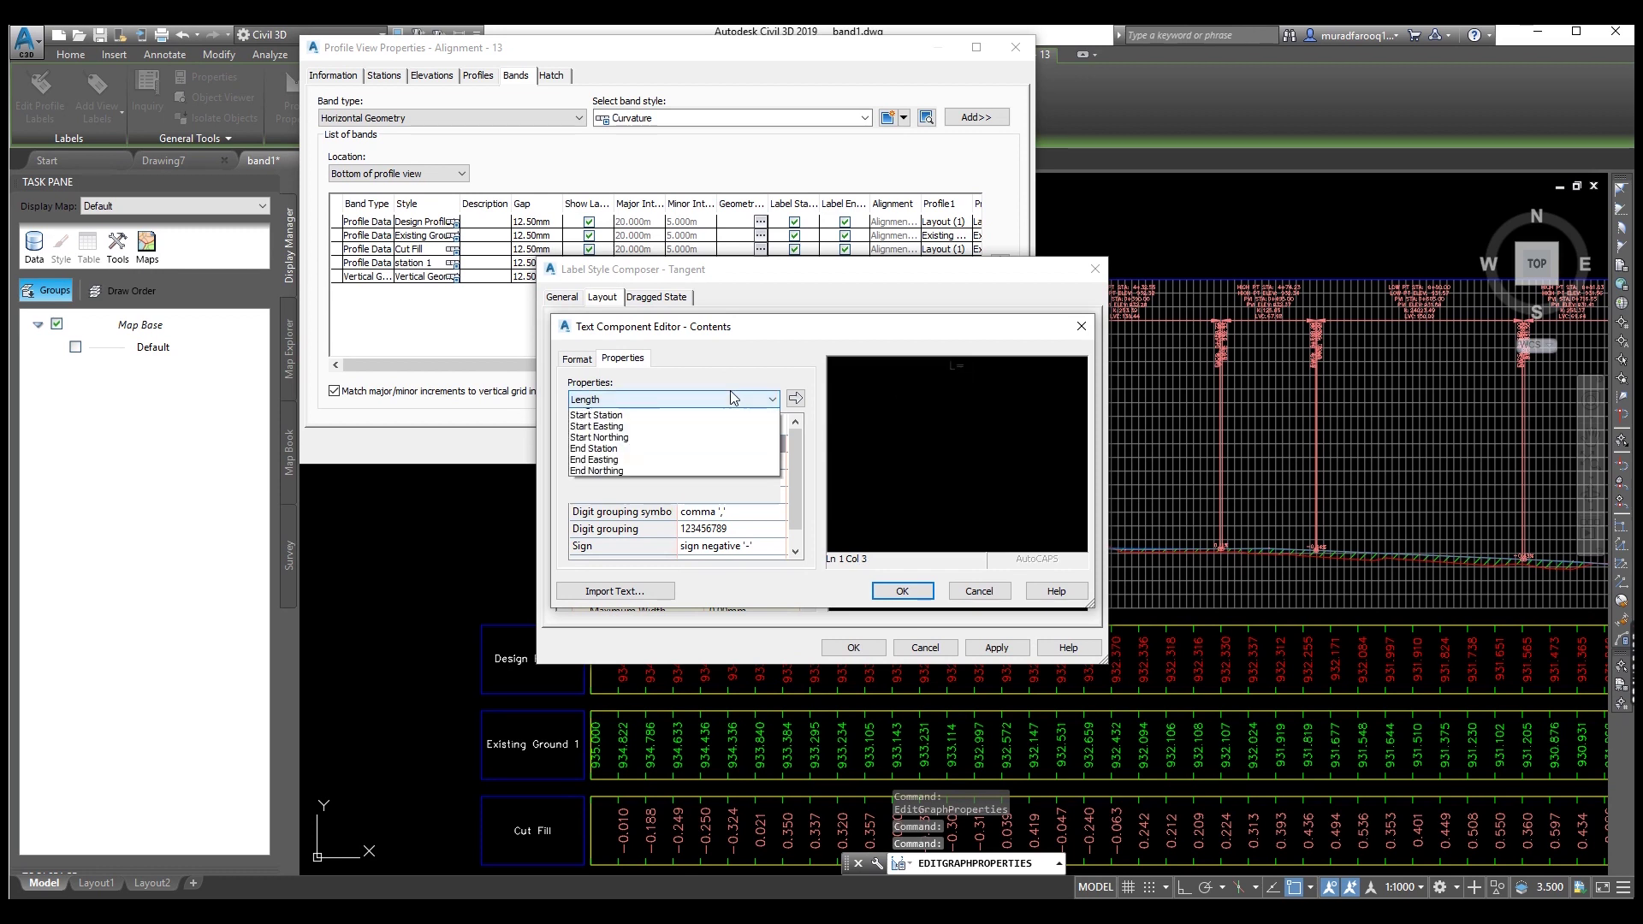
pyautogui.click(603, 415)
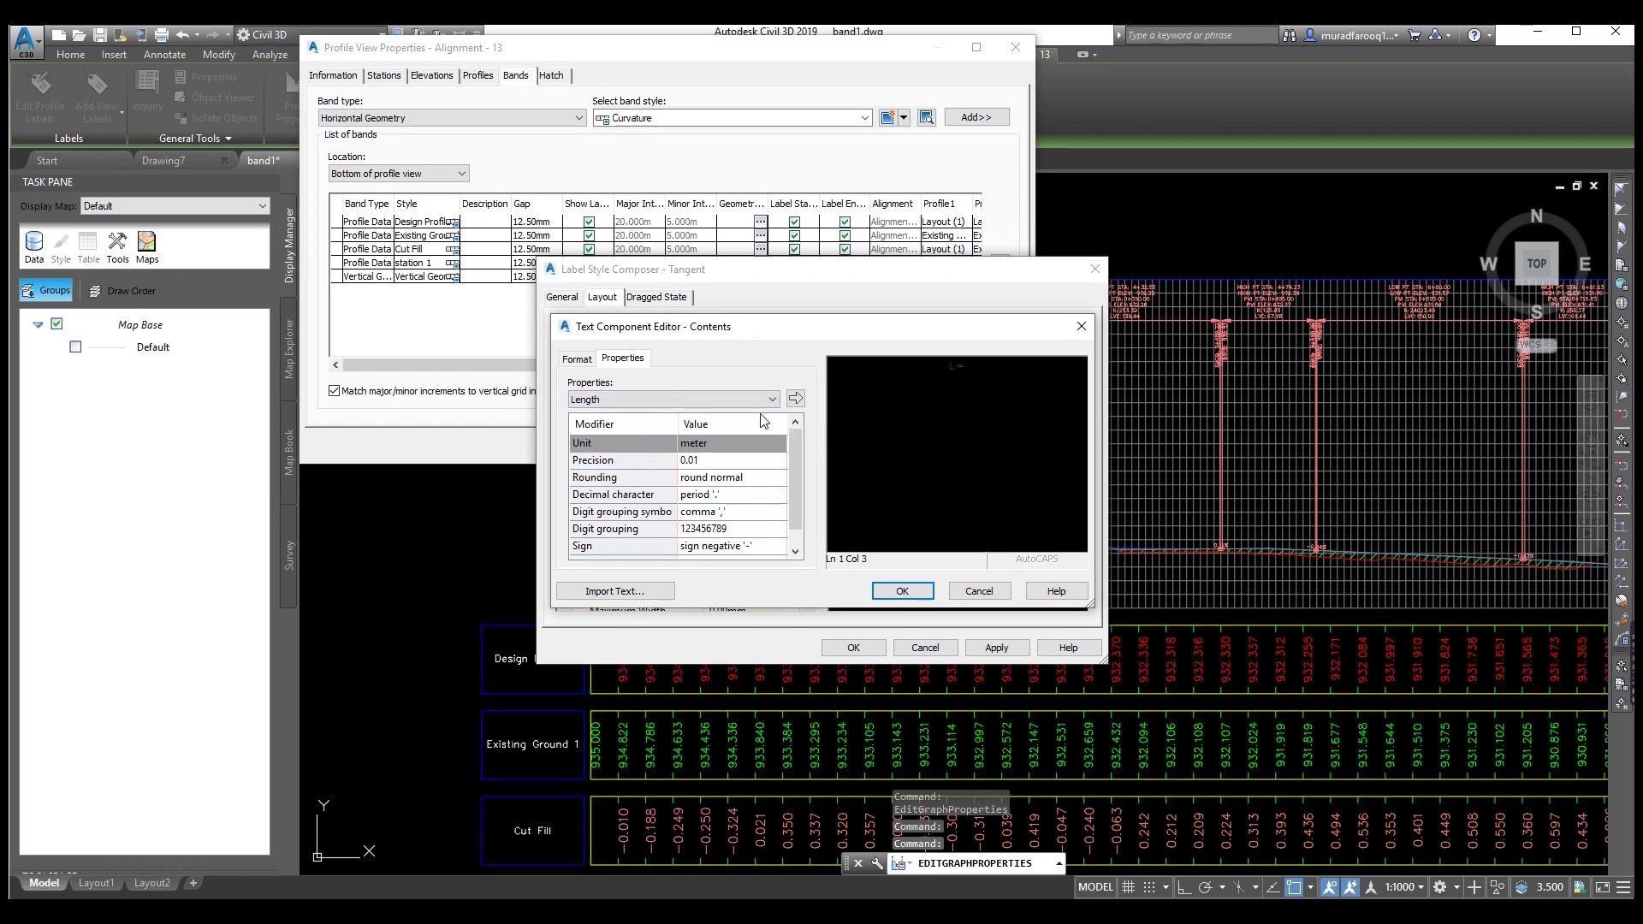
pyautogui.click(795, 398)
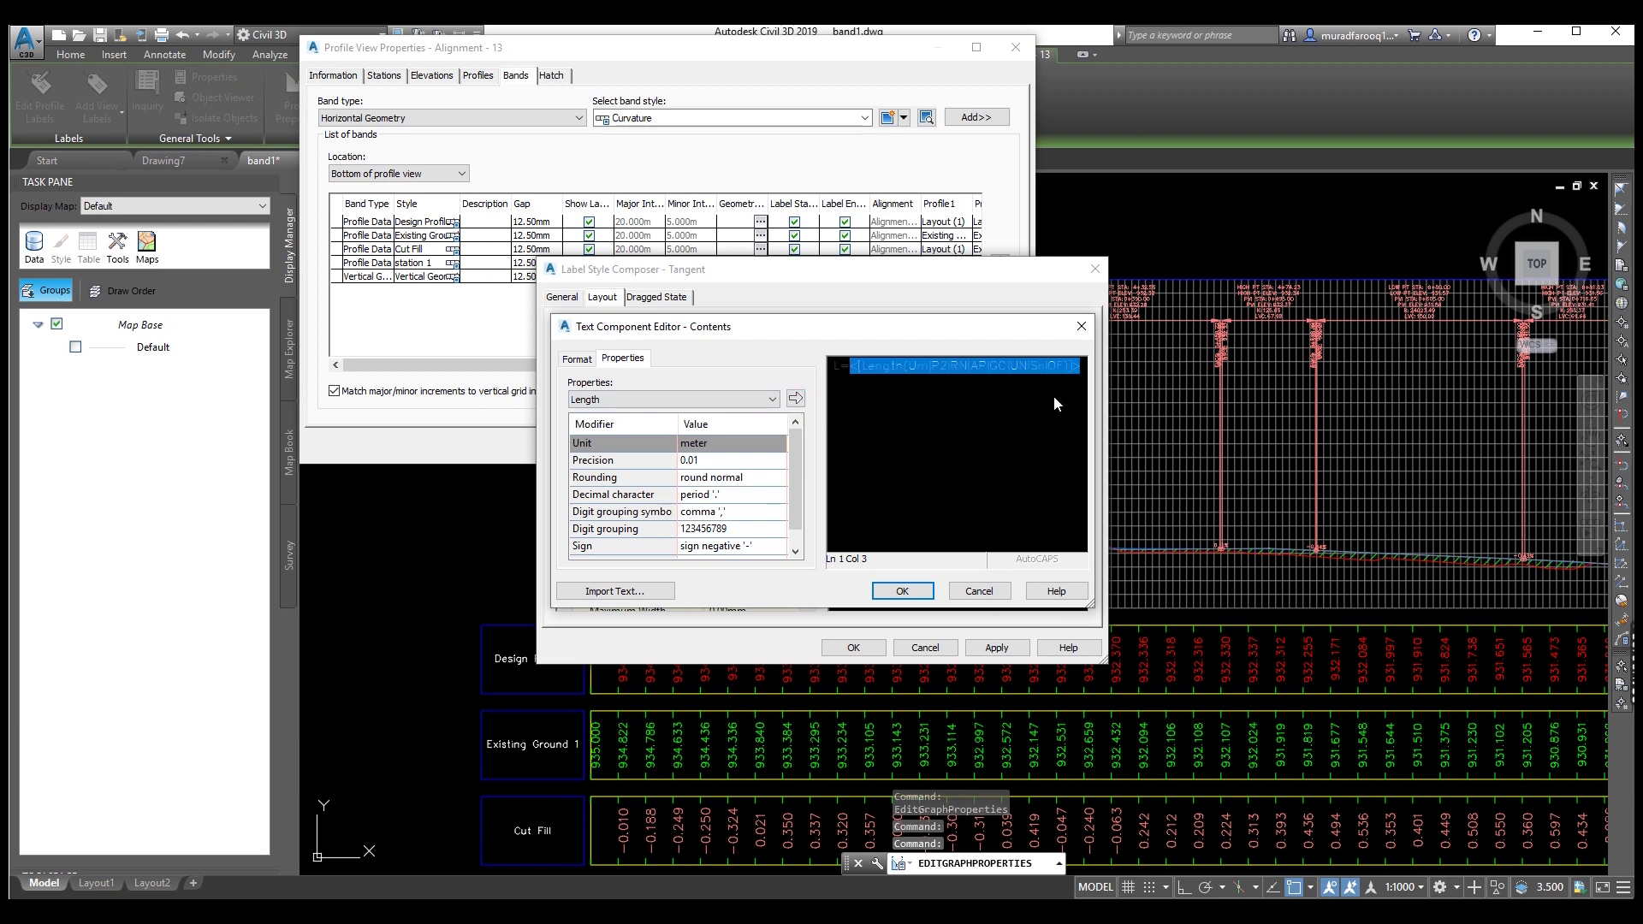
pyautogui.click(1088, 368)
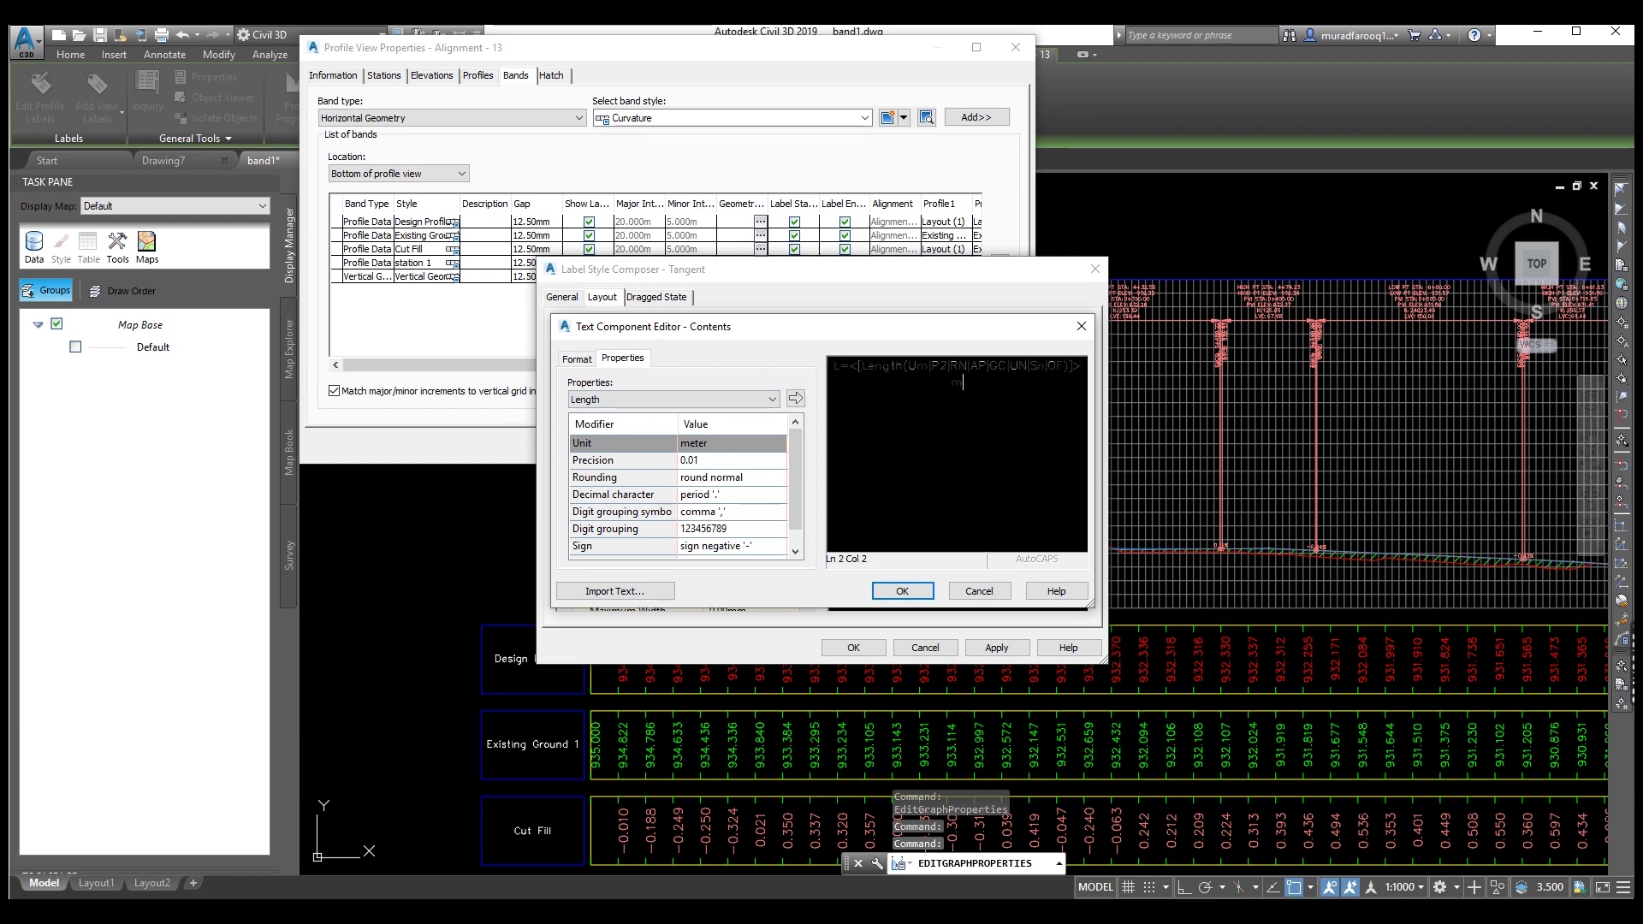
pyautogui.click(901, 591)
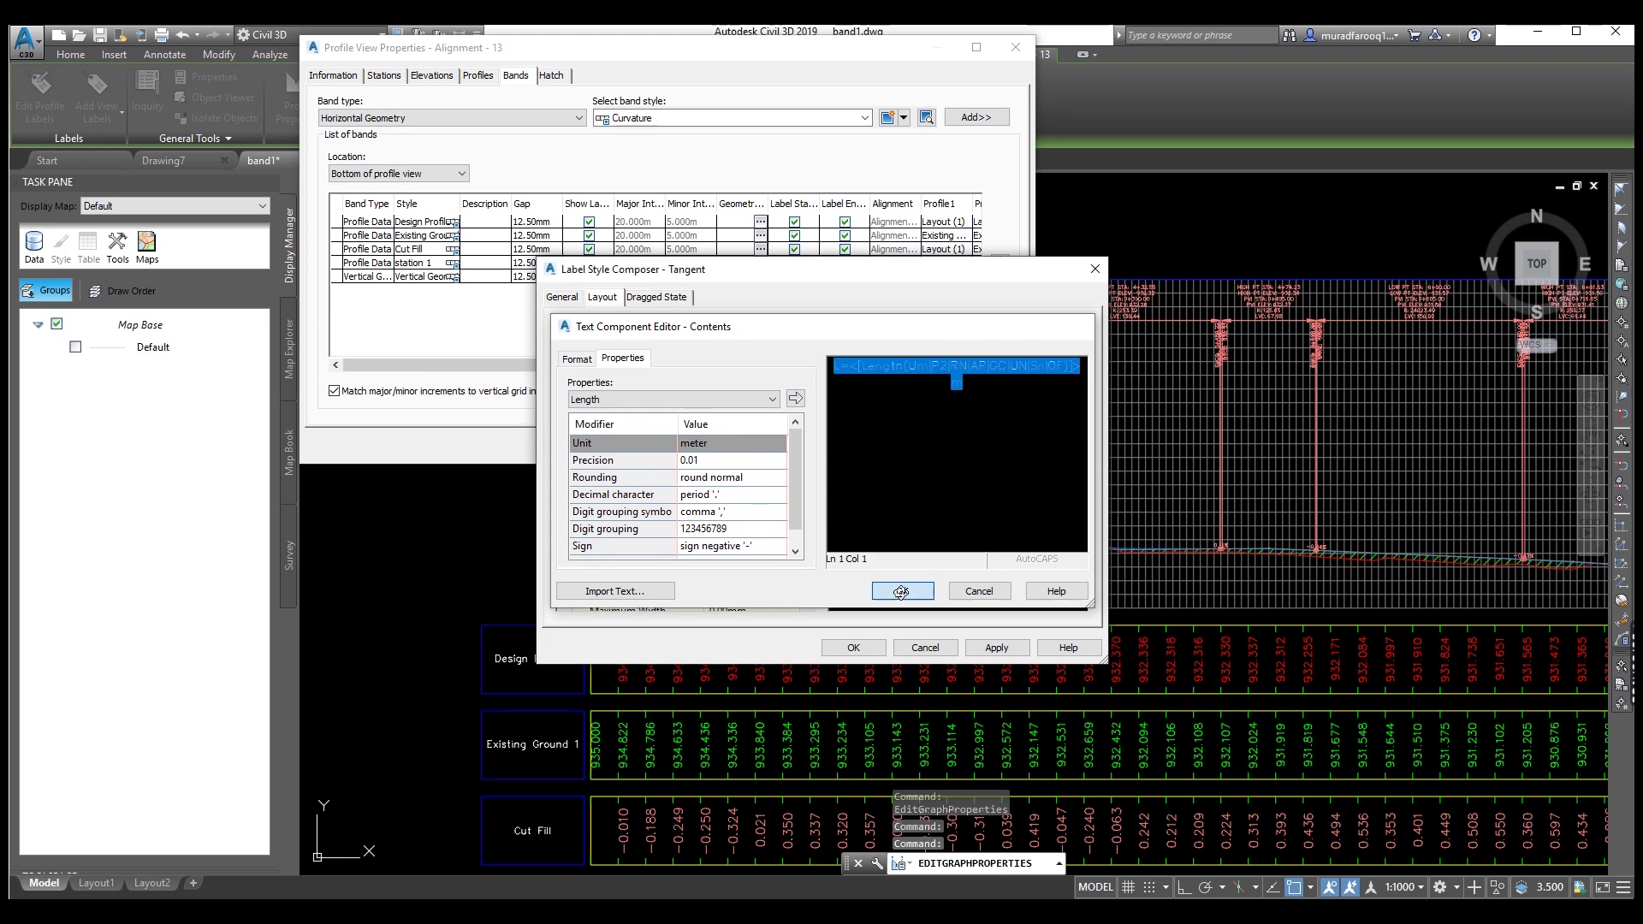
pyautogui.click(996, 648)
pyautogui.click(853, 648)
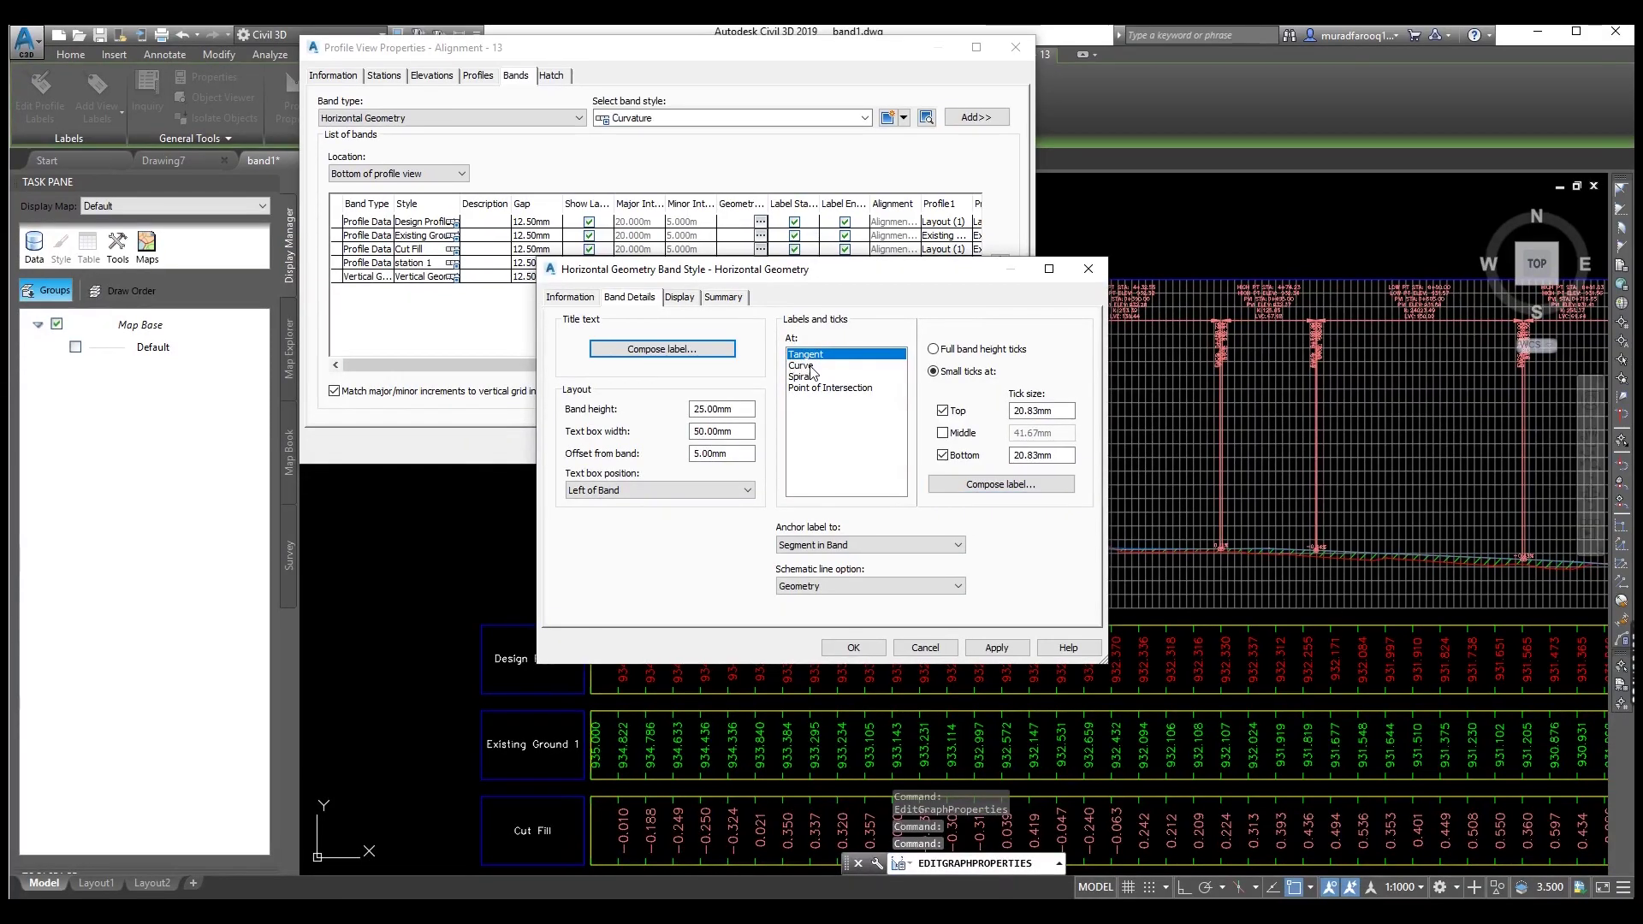
# - Rename the Curve label's Length component to "Horizontal Geometry" and anchor it at Segment Mid - Band Middle
pyautogui.click(802, 366)
pyautogui.click(1018, 483)
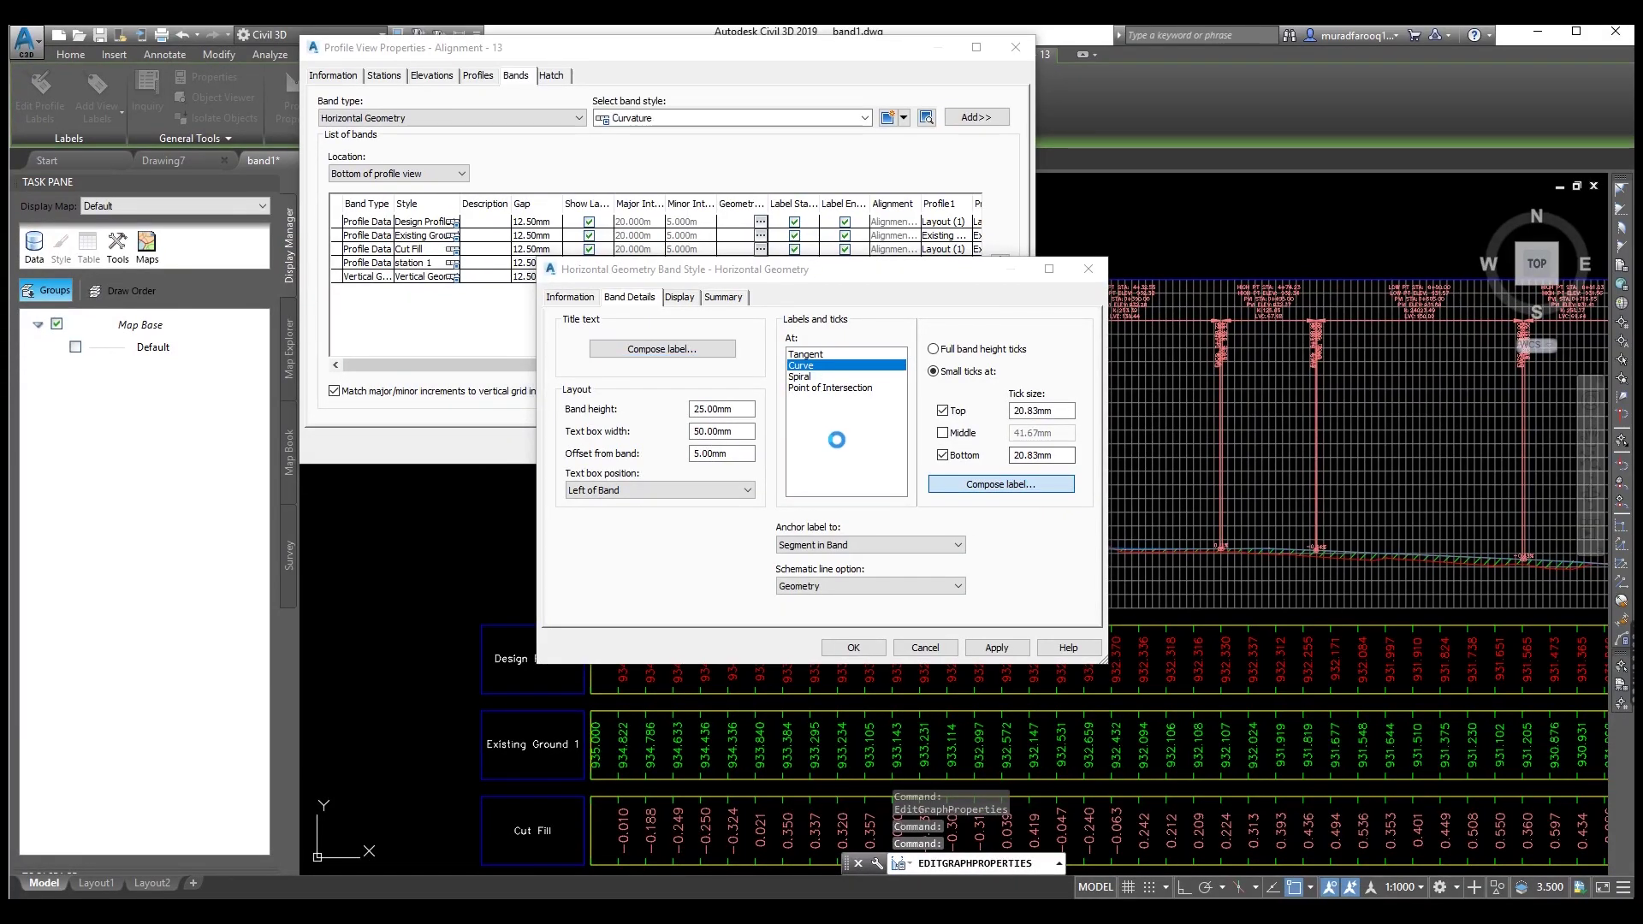
pyautogui.click(768, 398)
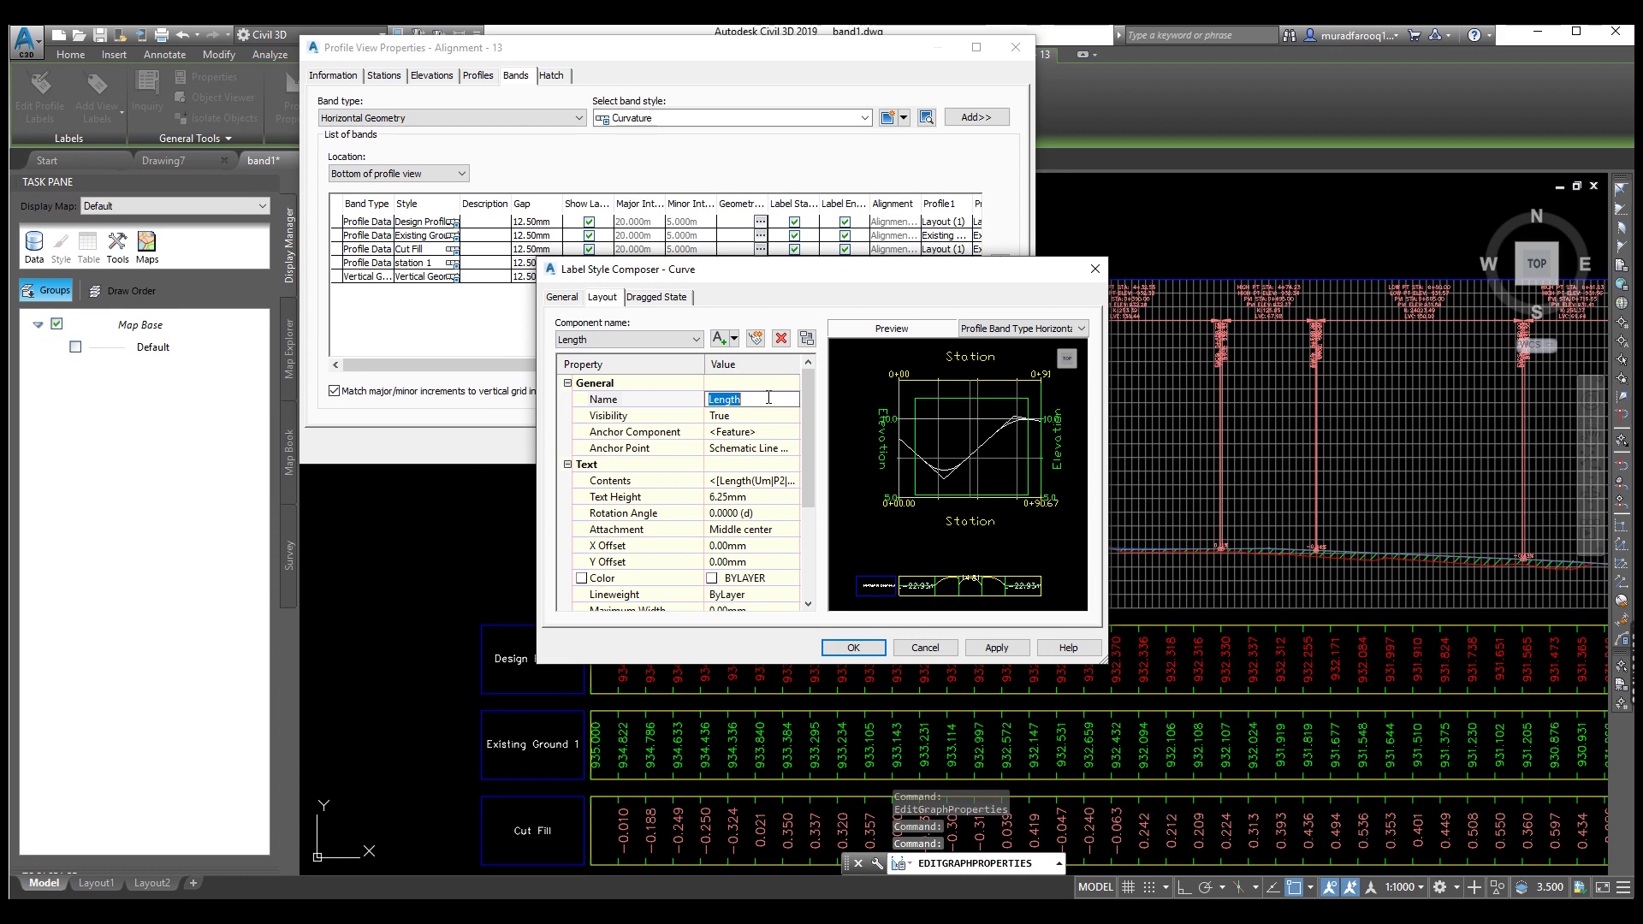
pyautogui.write('Horizontal Geometry')
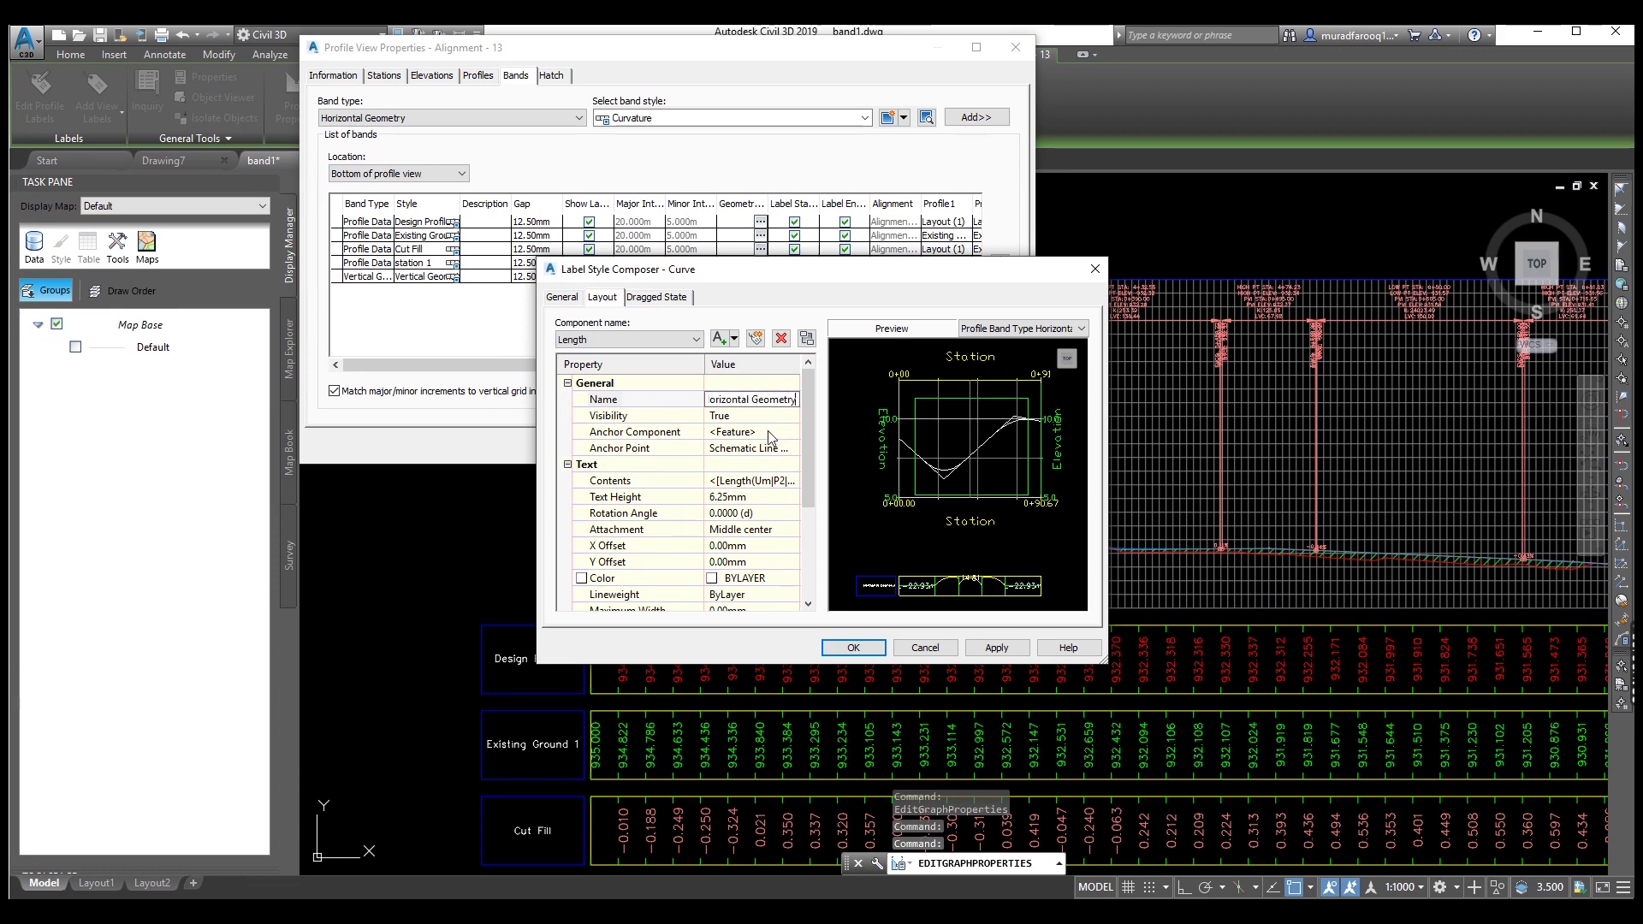
pyautogui.click(783, 448)
pyautogui.click(790, 448)
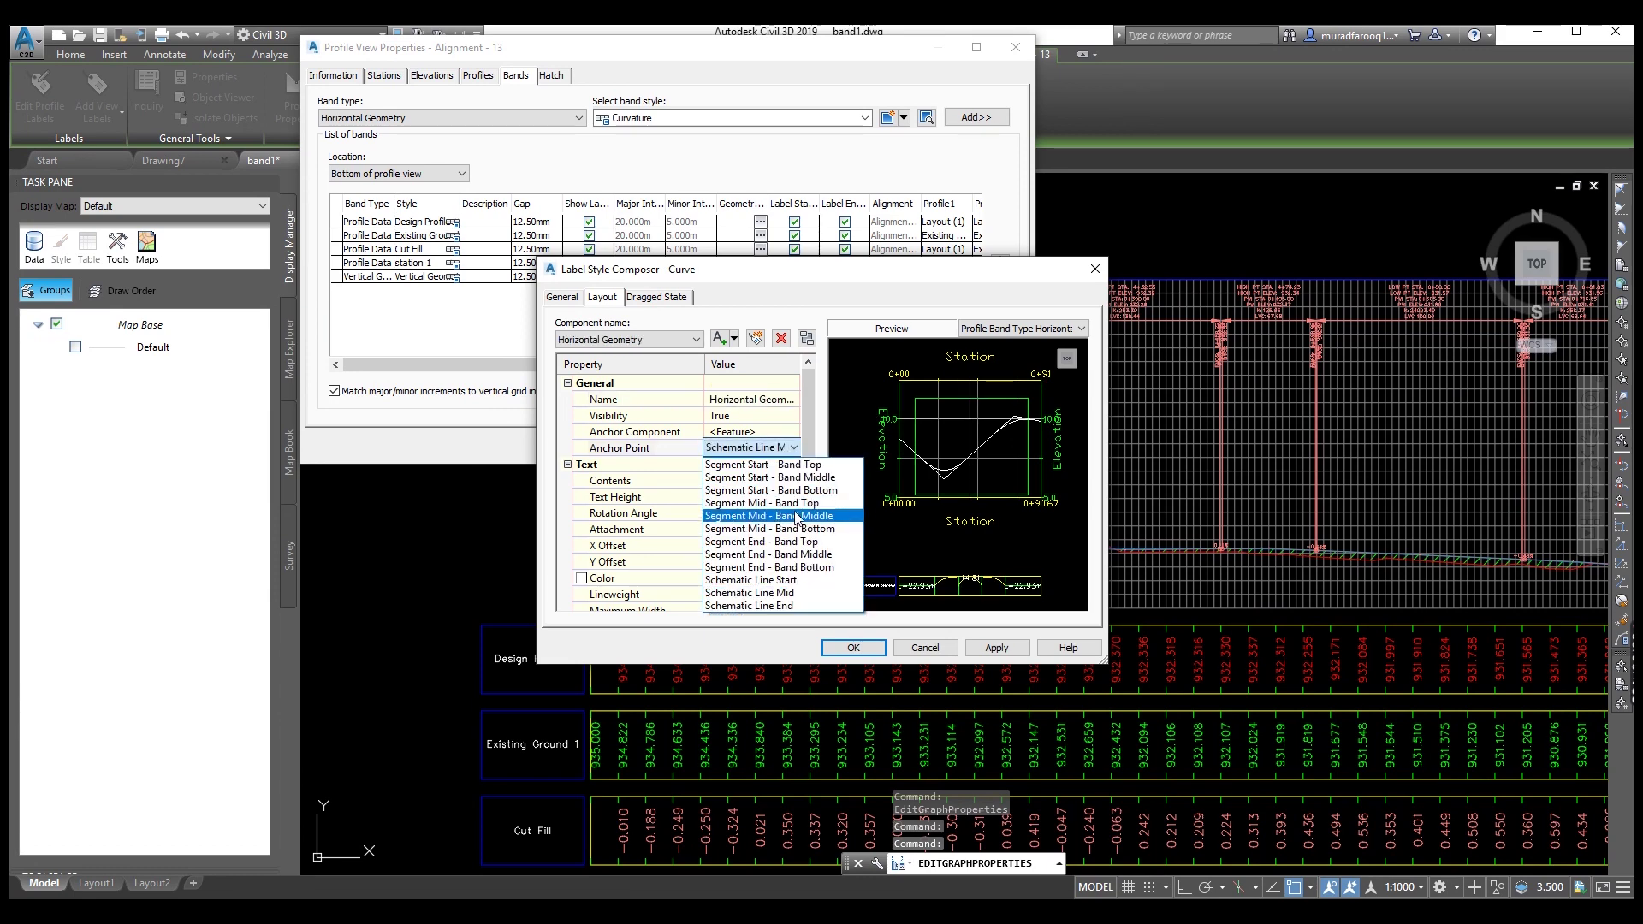
pyautogui.click(805, 525)
# - Replace the Curve label's contents with "L=", the Length property and "m", and start a new line with "R="
pyautogui.click(797, 485)
pyautogui.click(797, 484)
pyautogui.click(1018, 413)
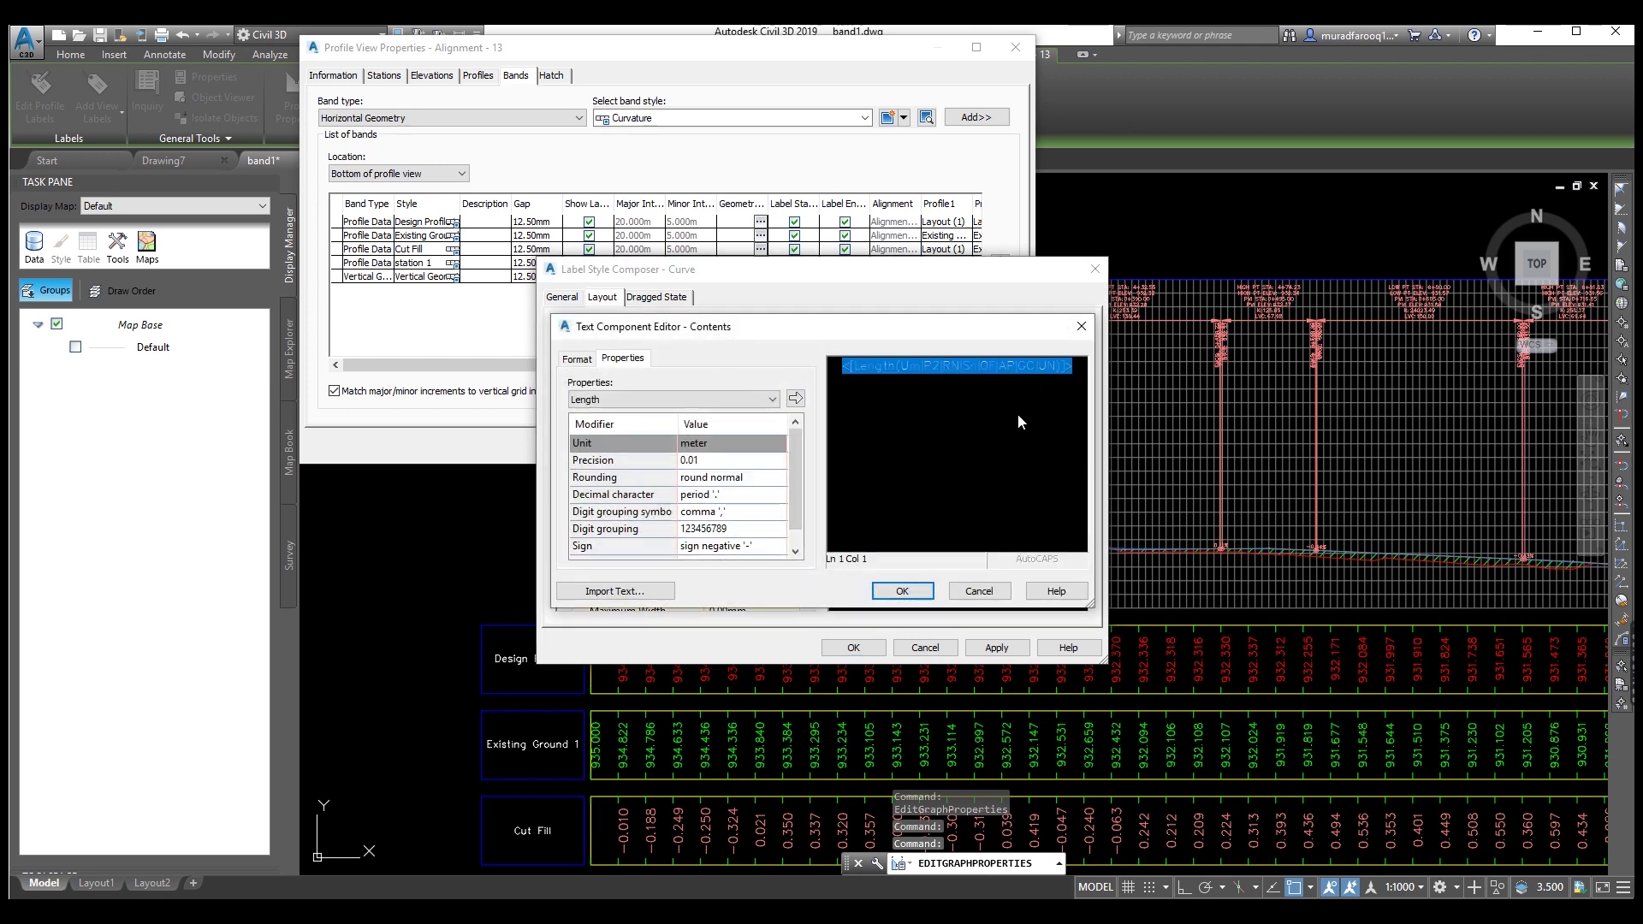
pyautogui.press('Delete')
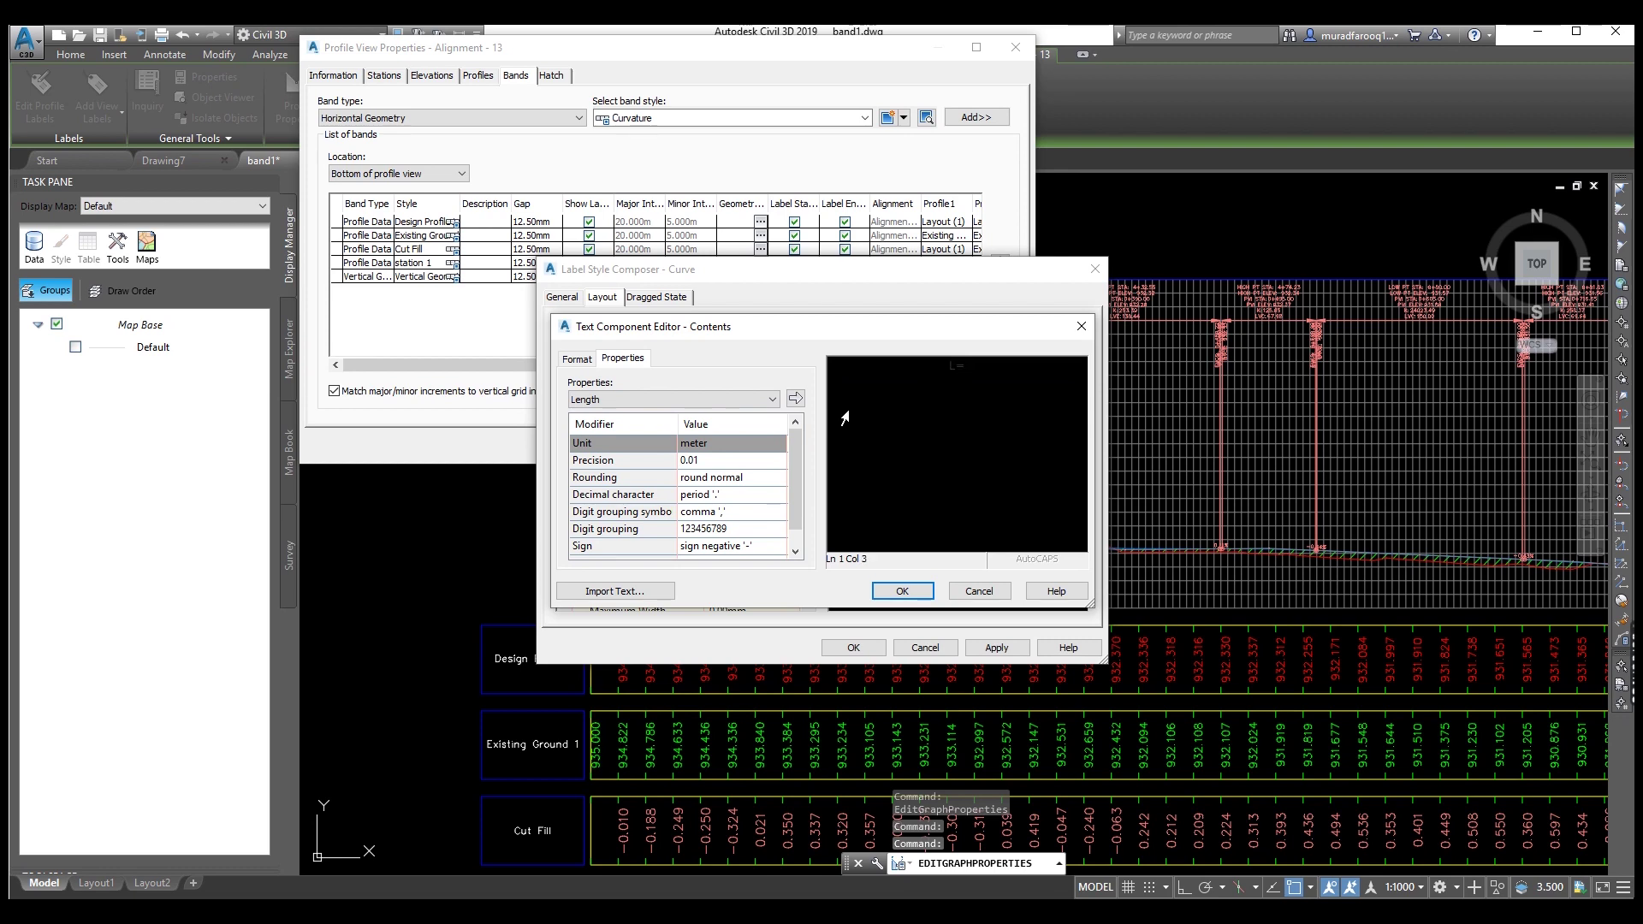
pyautogui.click(598, 399)
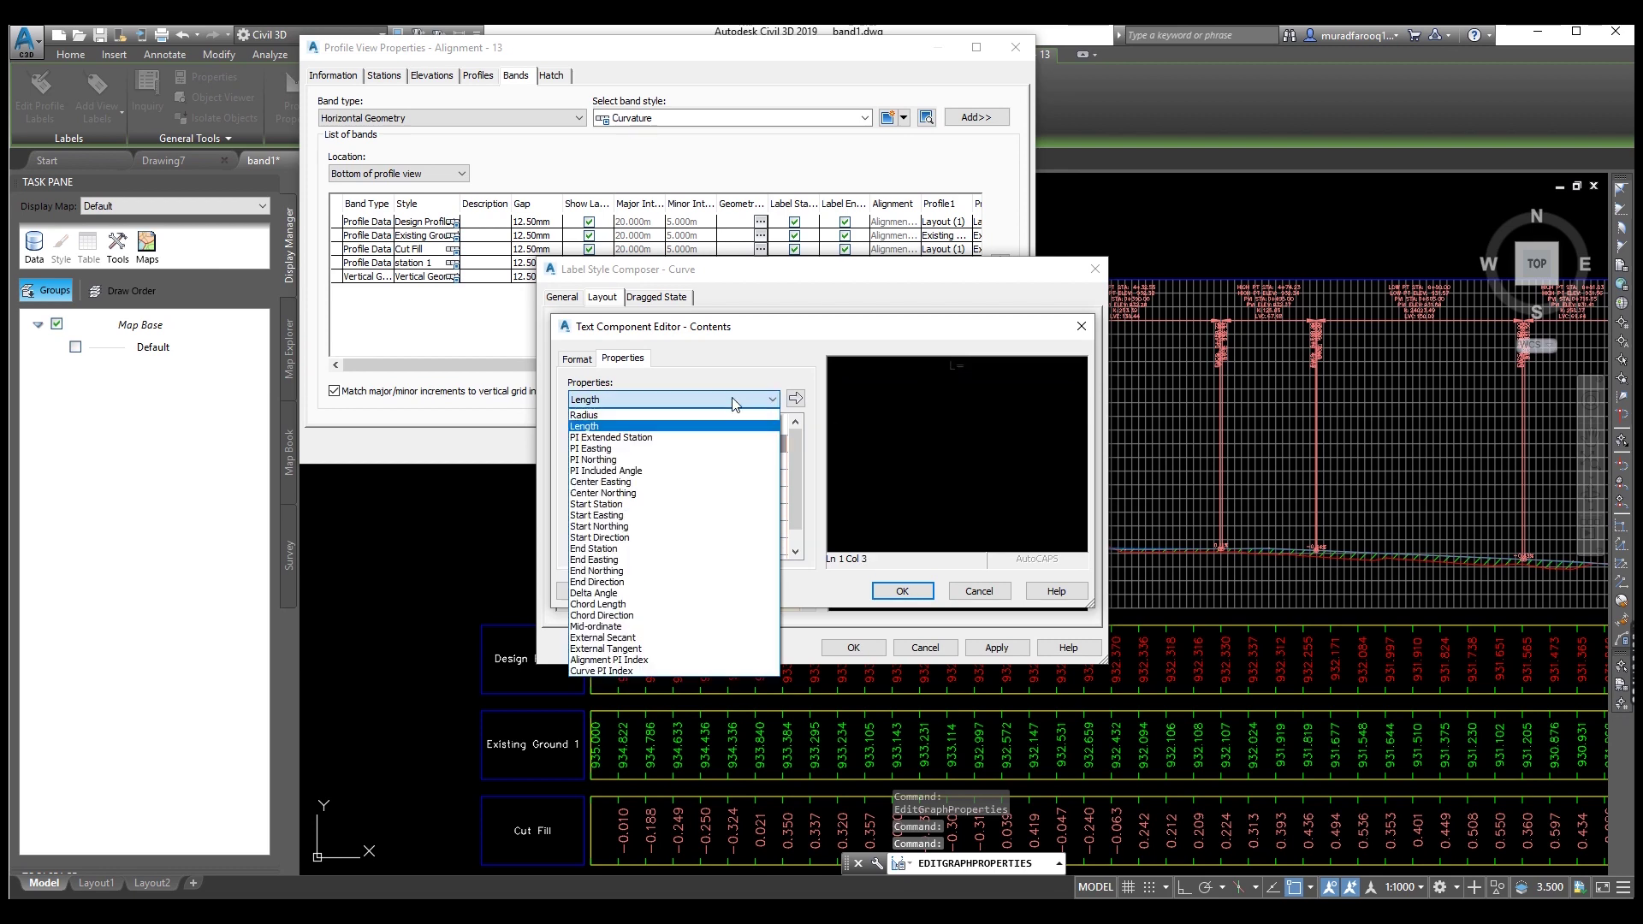
pyautogui.click(591, 427)
pyautogui.click(795, 399)
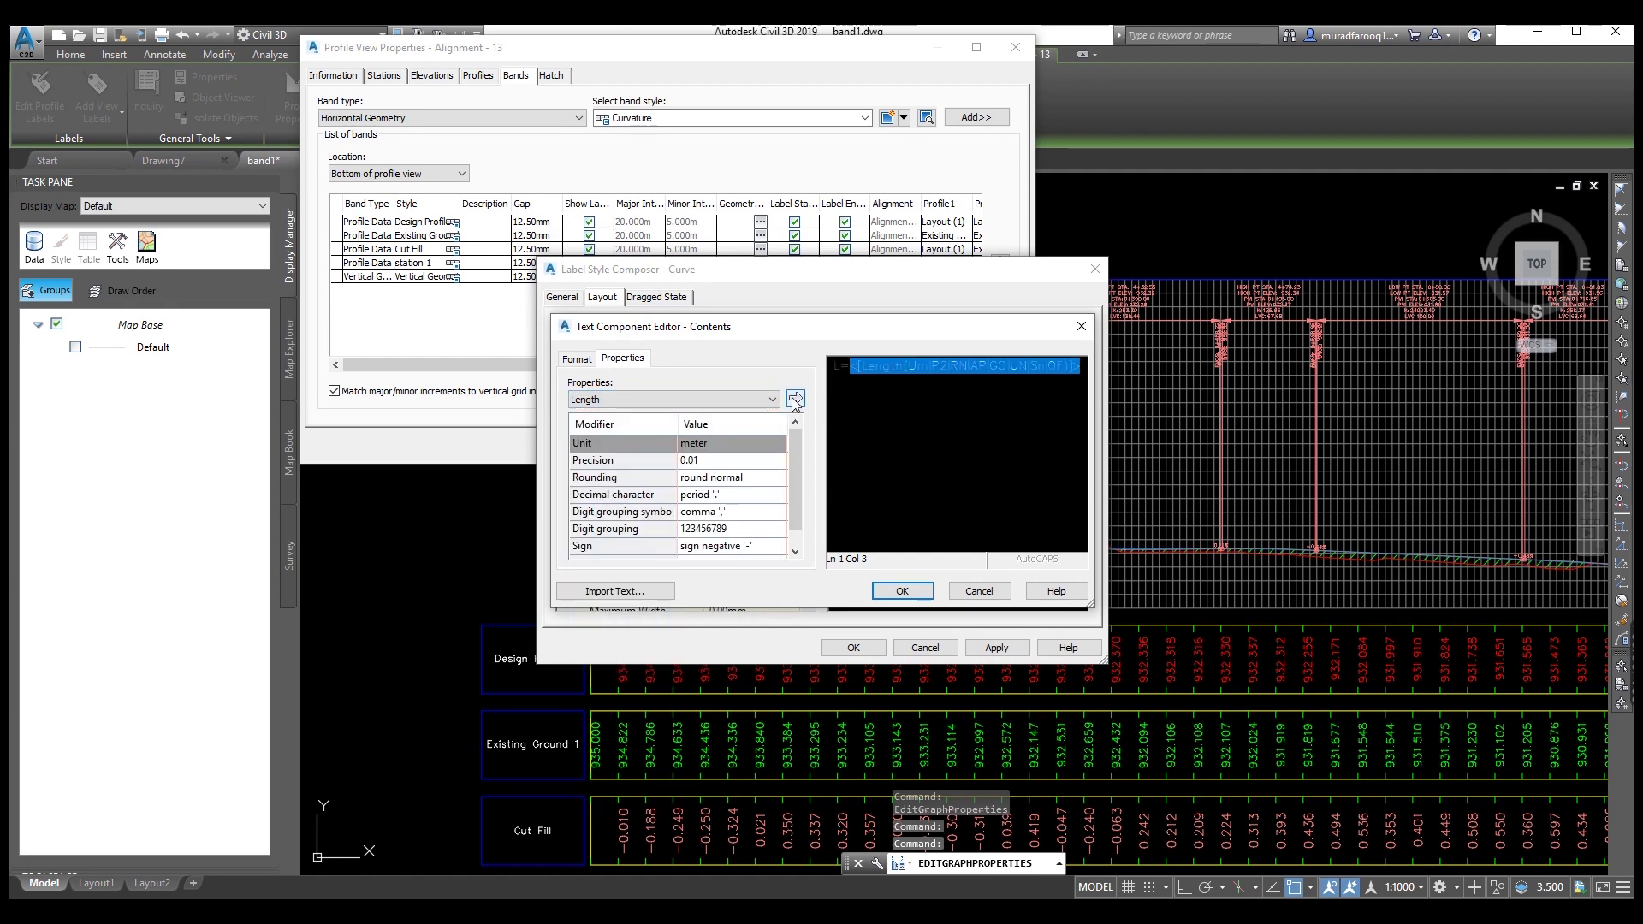
pyautogui.click(1082, 365)
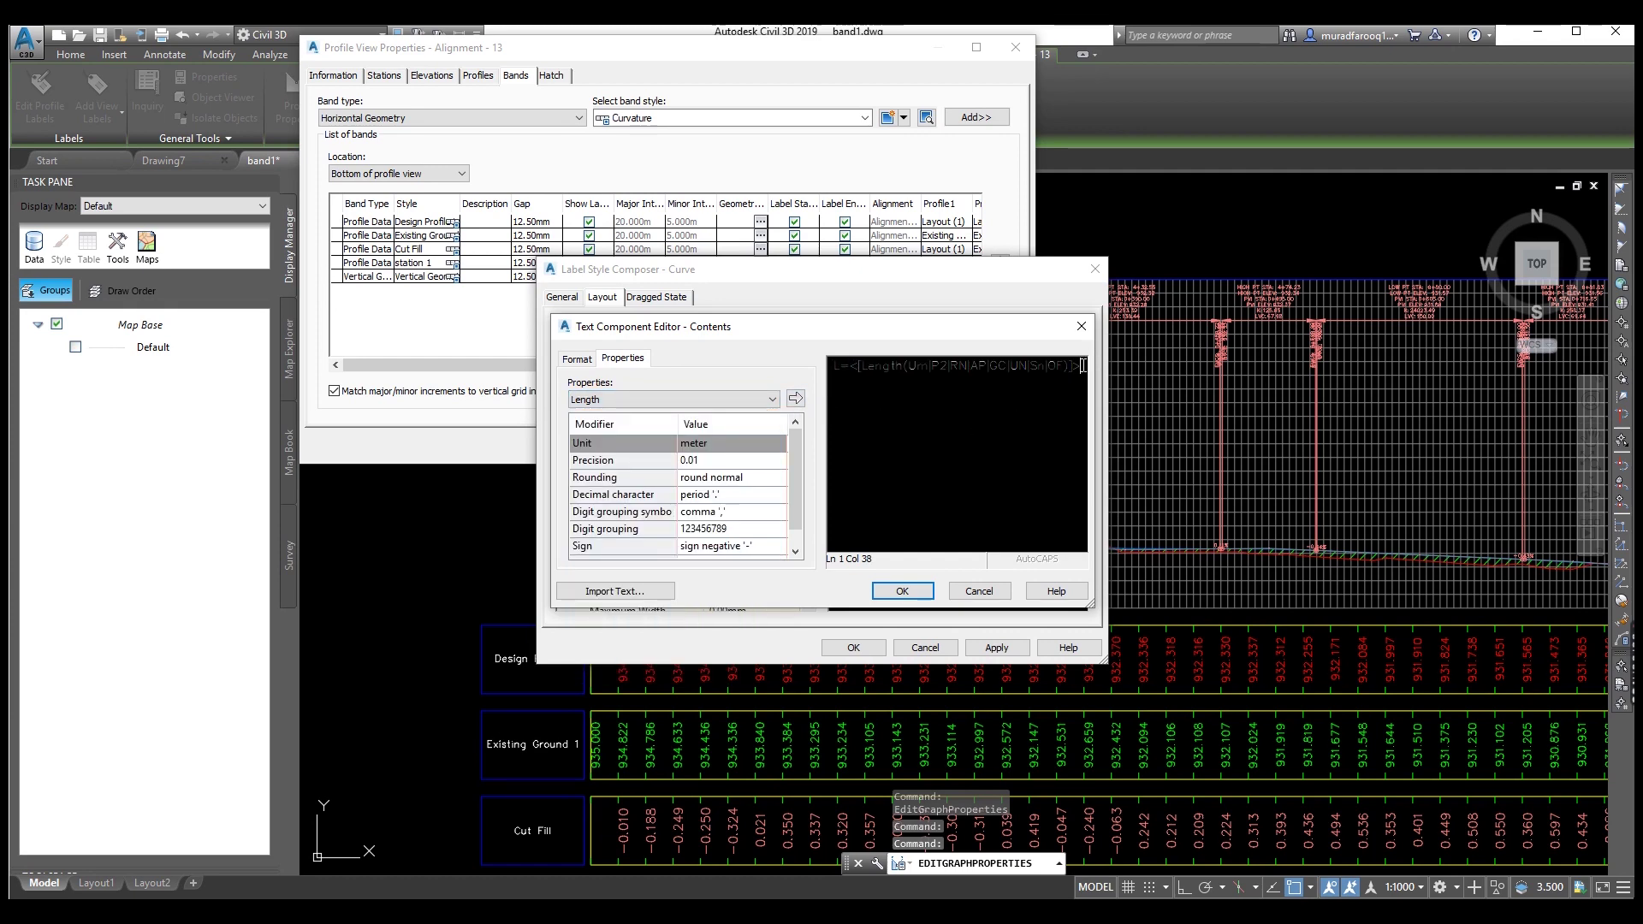
pyautogui.press('Return')
pyautogui.write('m')
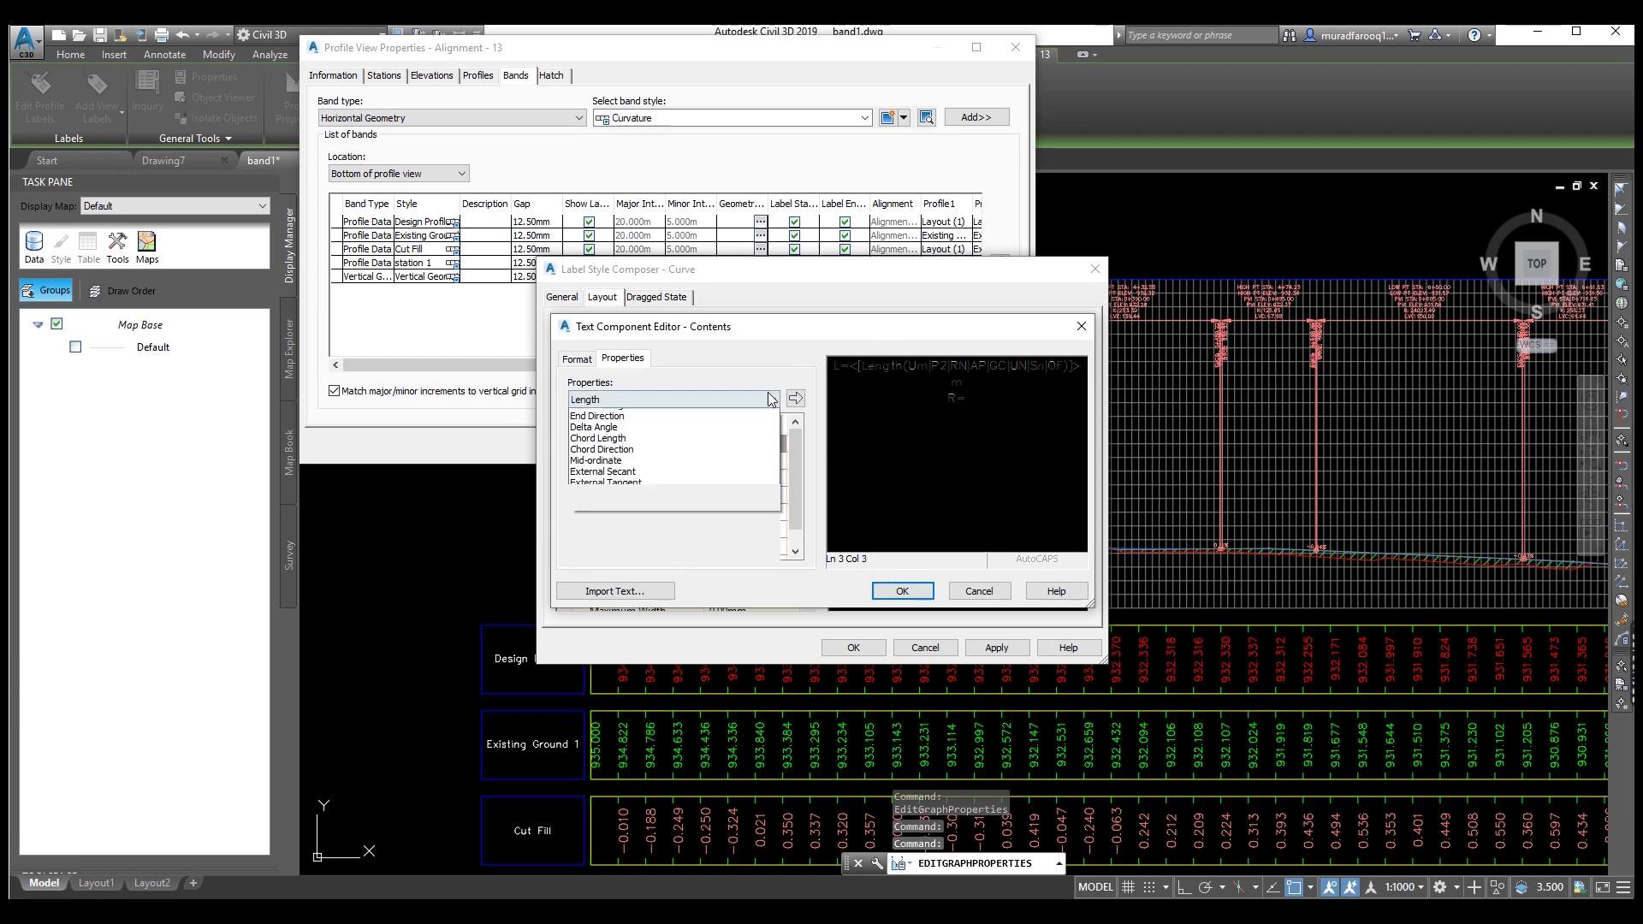
# - Insert the Radius property after "R=" in the Curve label's contents, followed by "m"
pyautogui.click(684, 399)
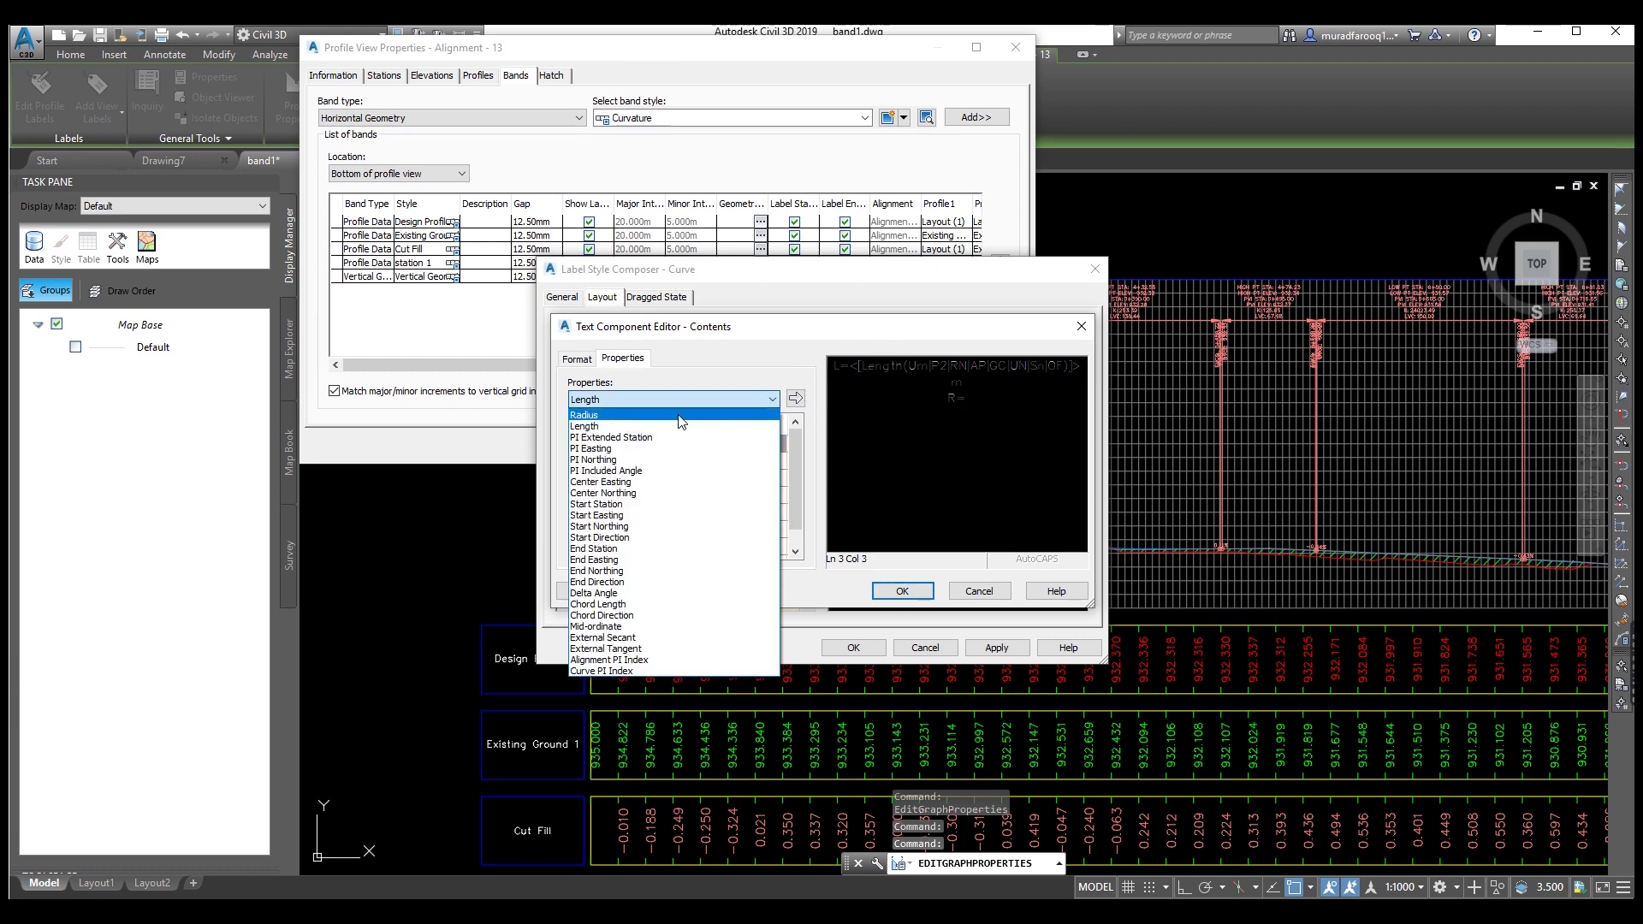
pyautogui.click(599, 414)
pyautogui.click(795, 399)
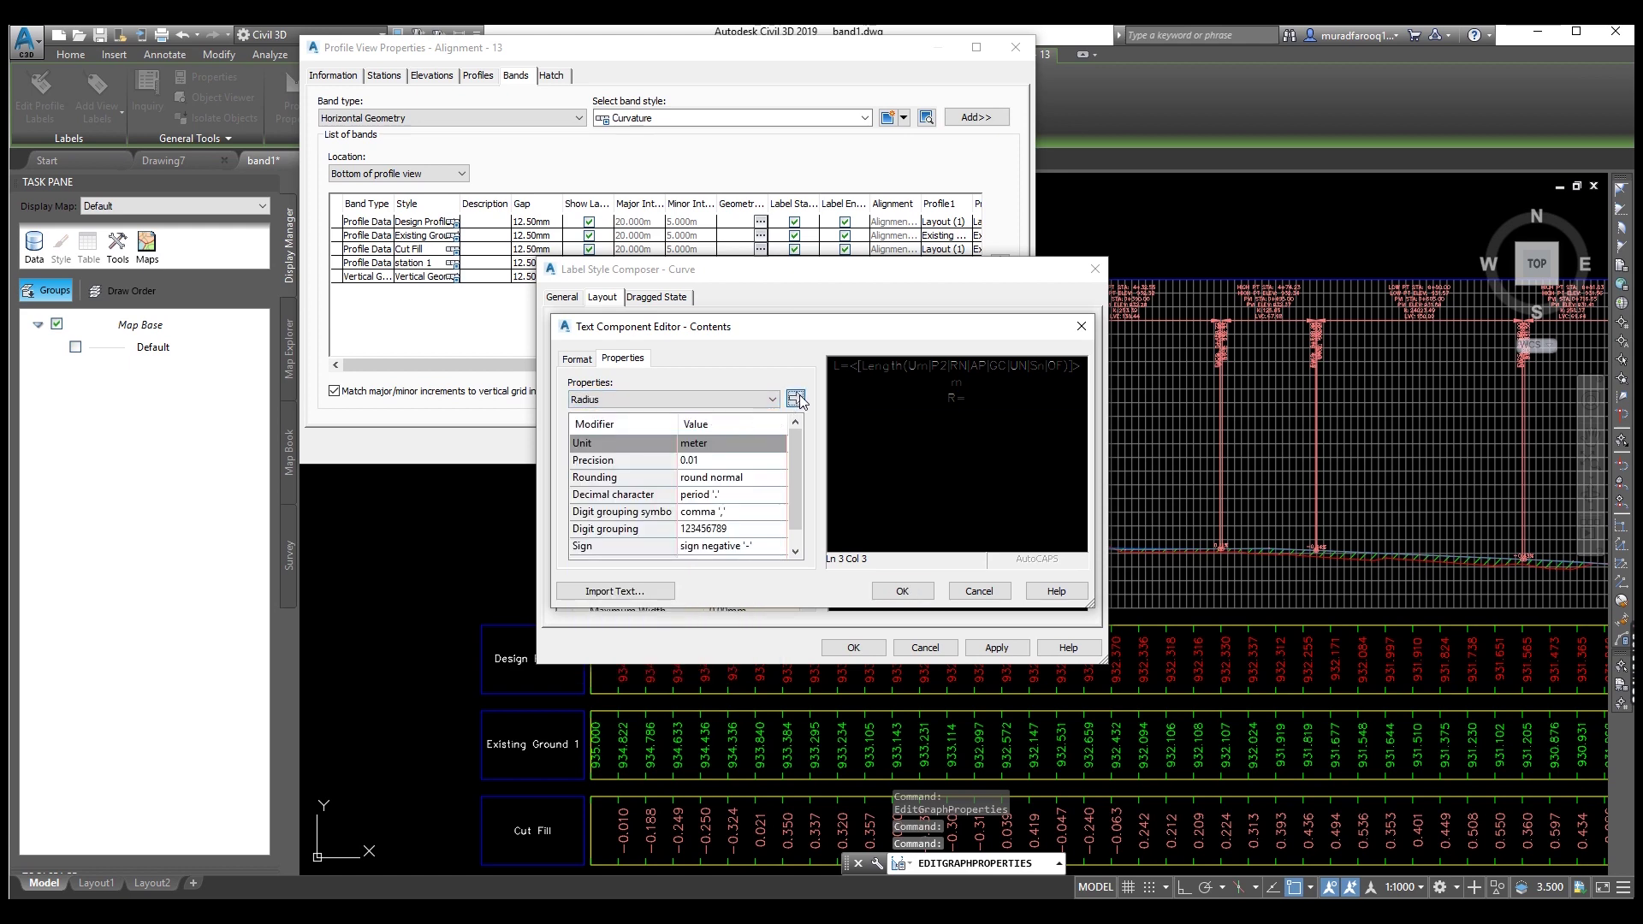
pyautogui.click(1084, 397)
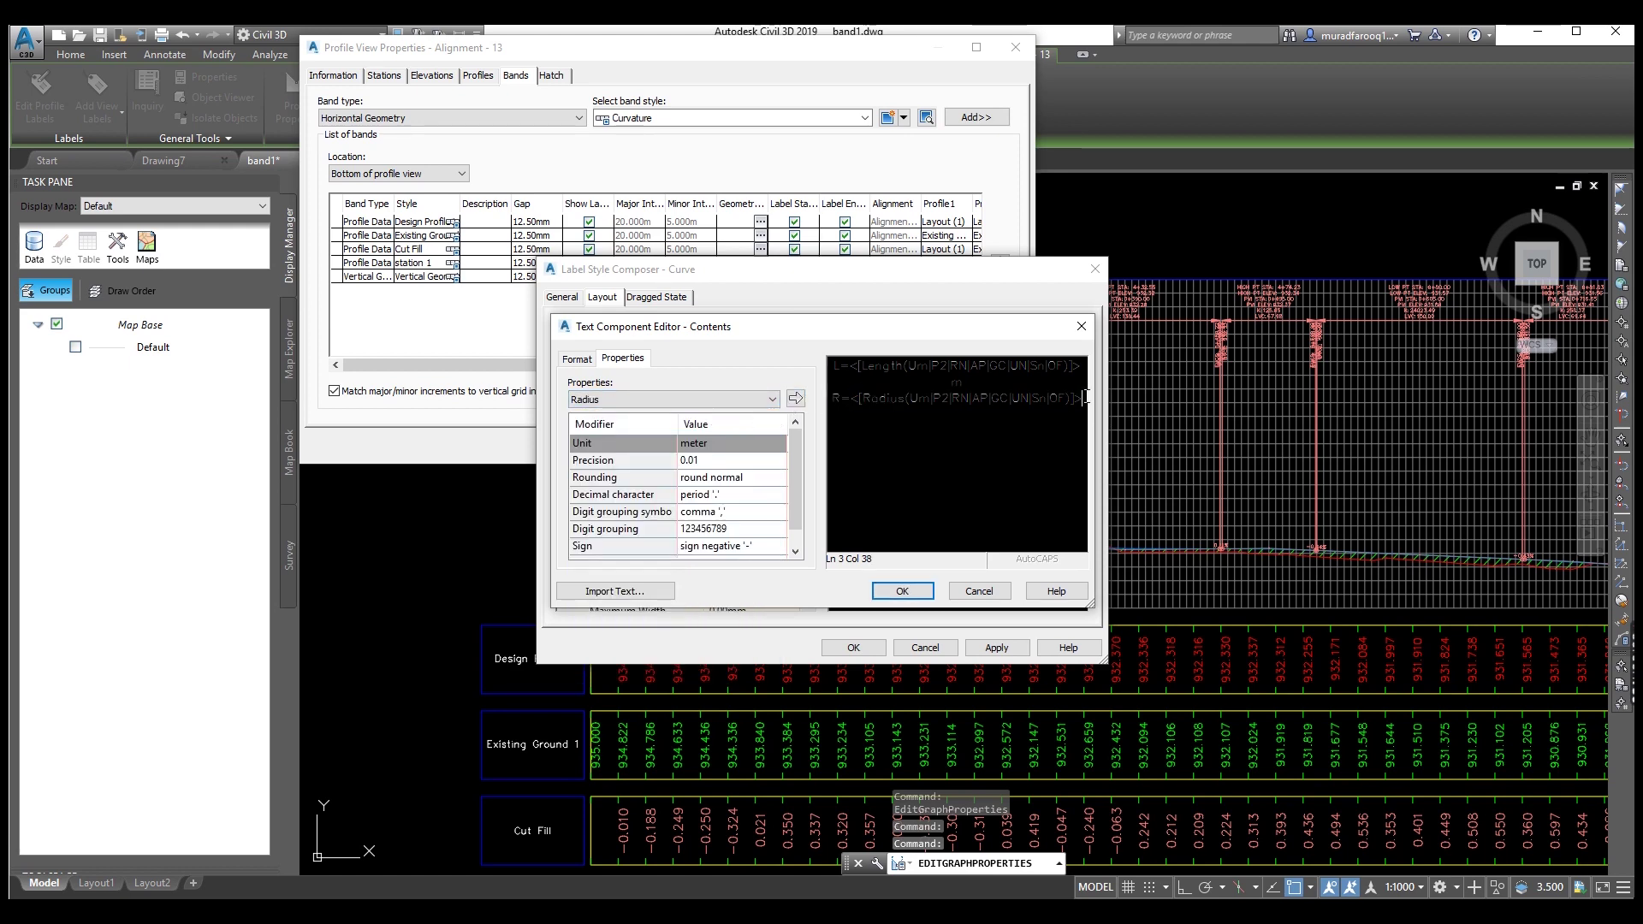
pyautogui.press('Return')
pyautogui.write('m ')
# - Add a "Delta=" line to the Curve label's contents and choose the Delta Angle property for it
pyautogui.write('D')
pyautogui.write('elta=')
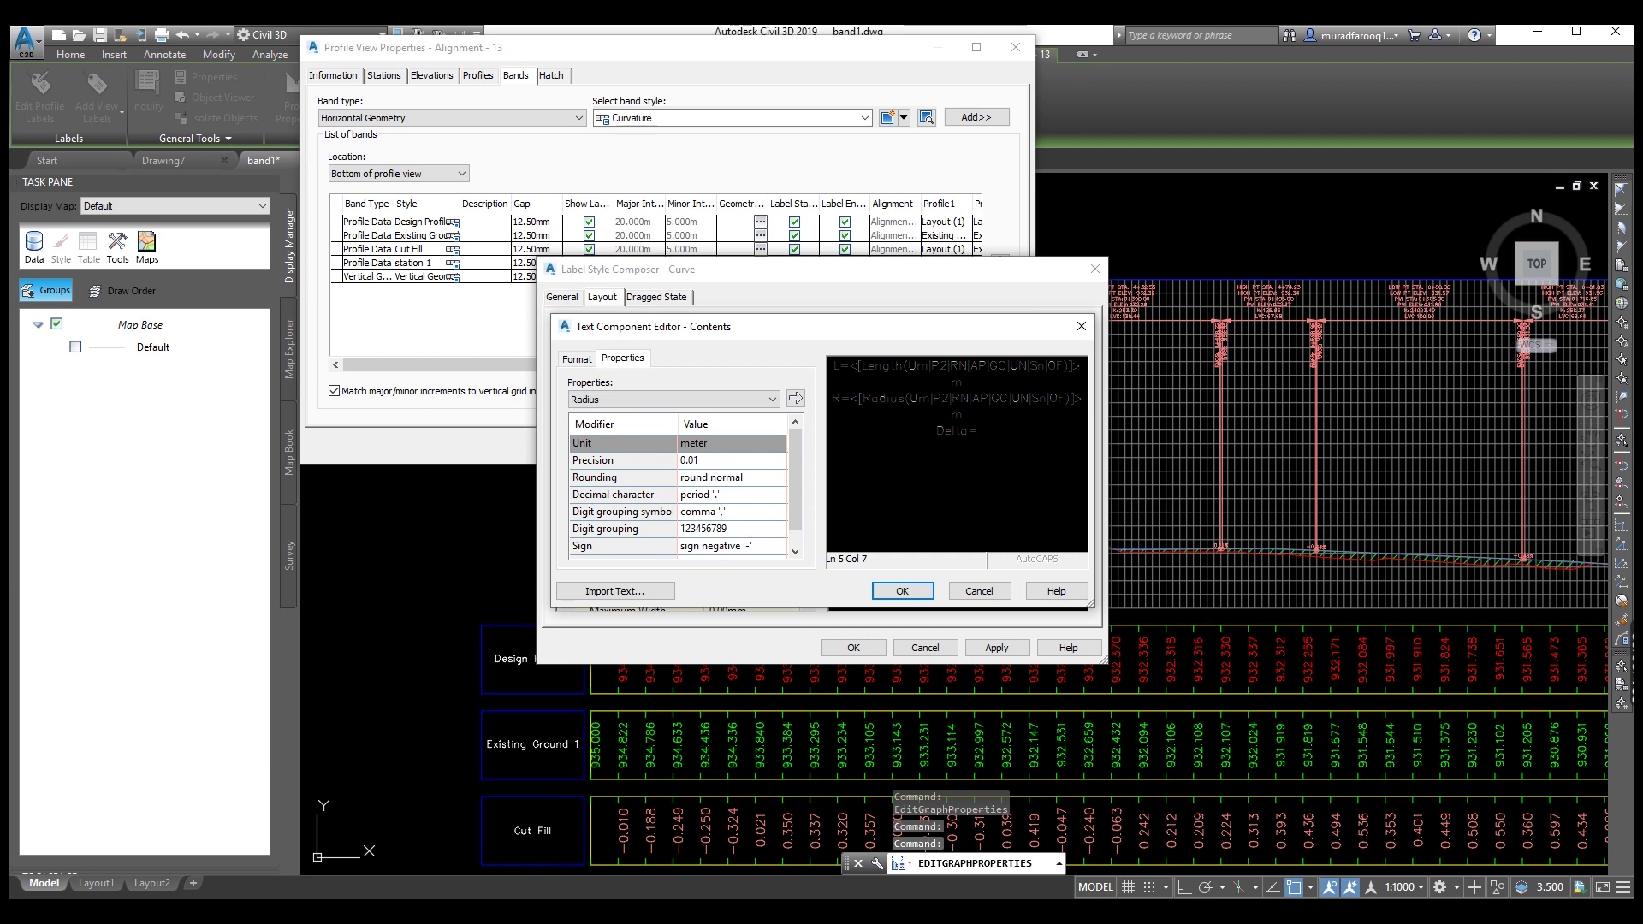
pyautogui.click(770, 399)
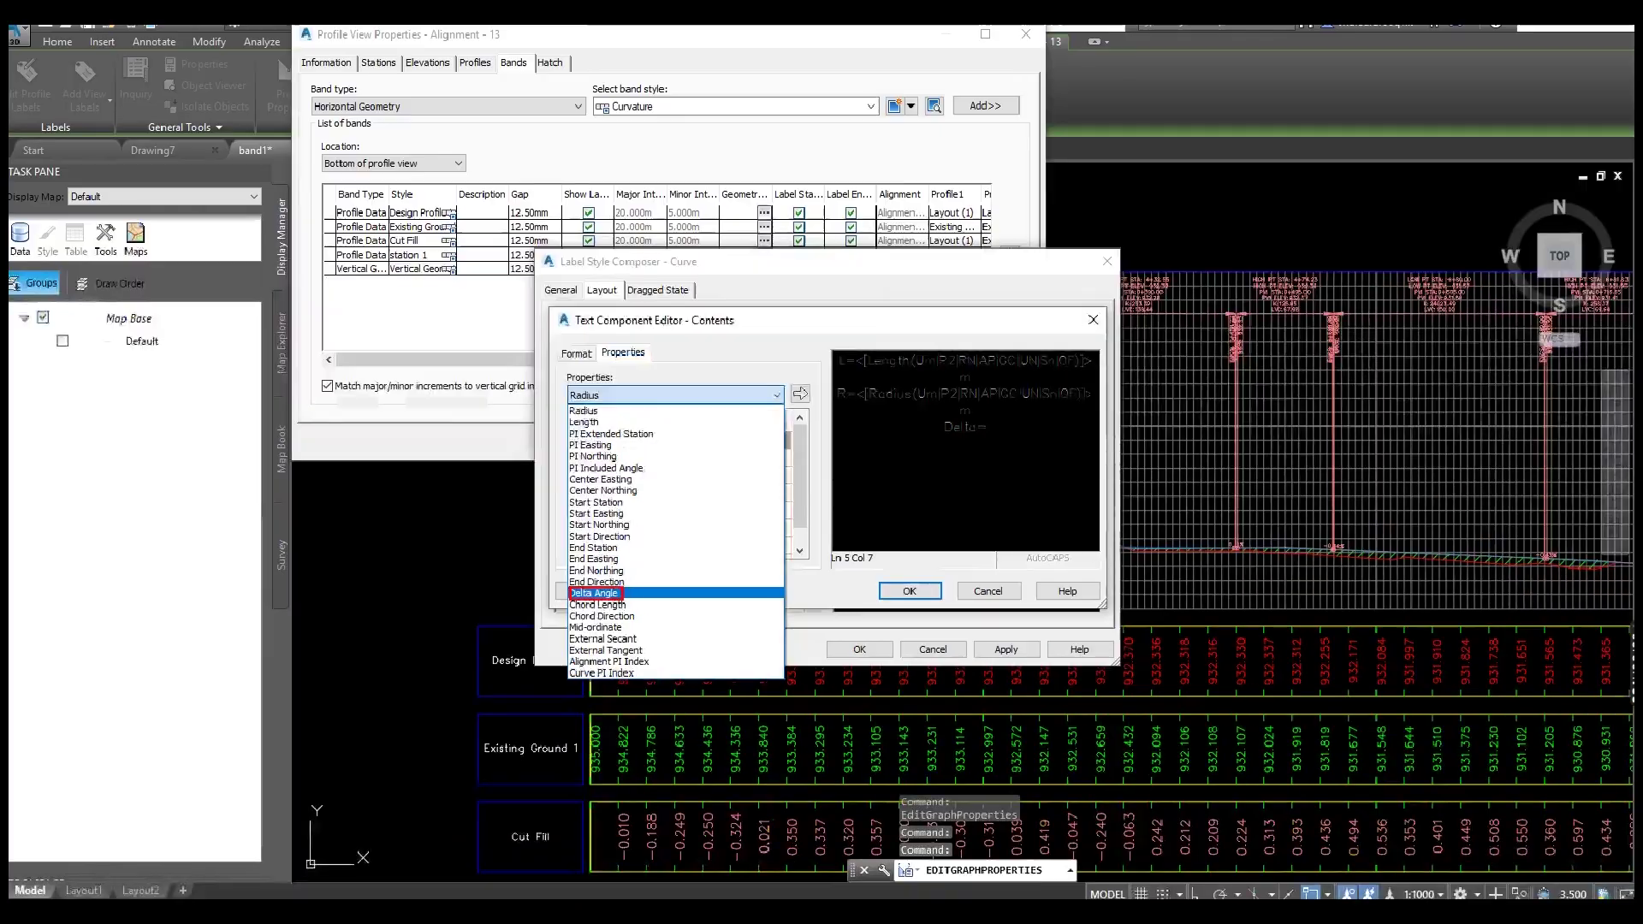
pyautogui.click(746, 240)
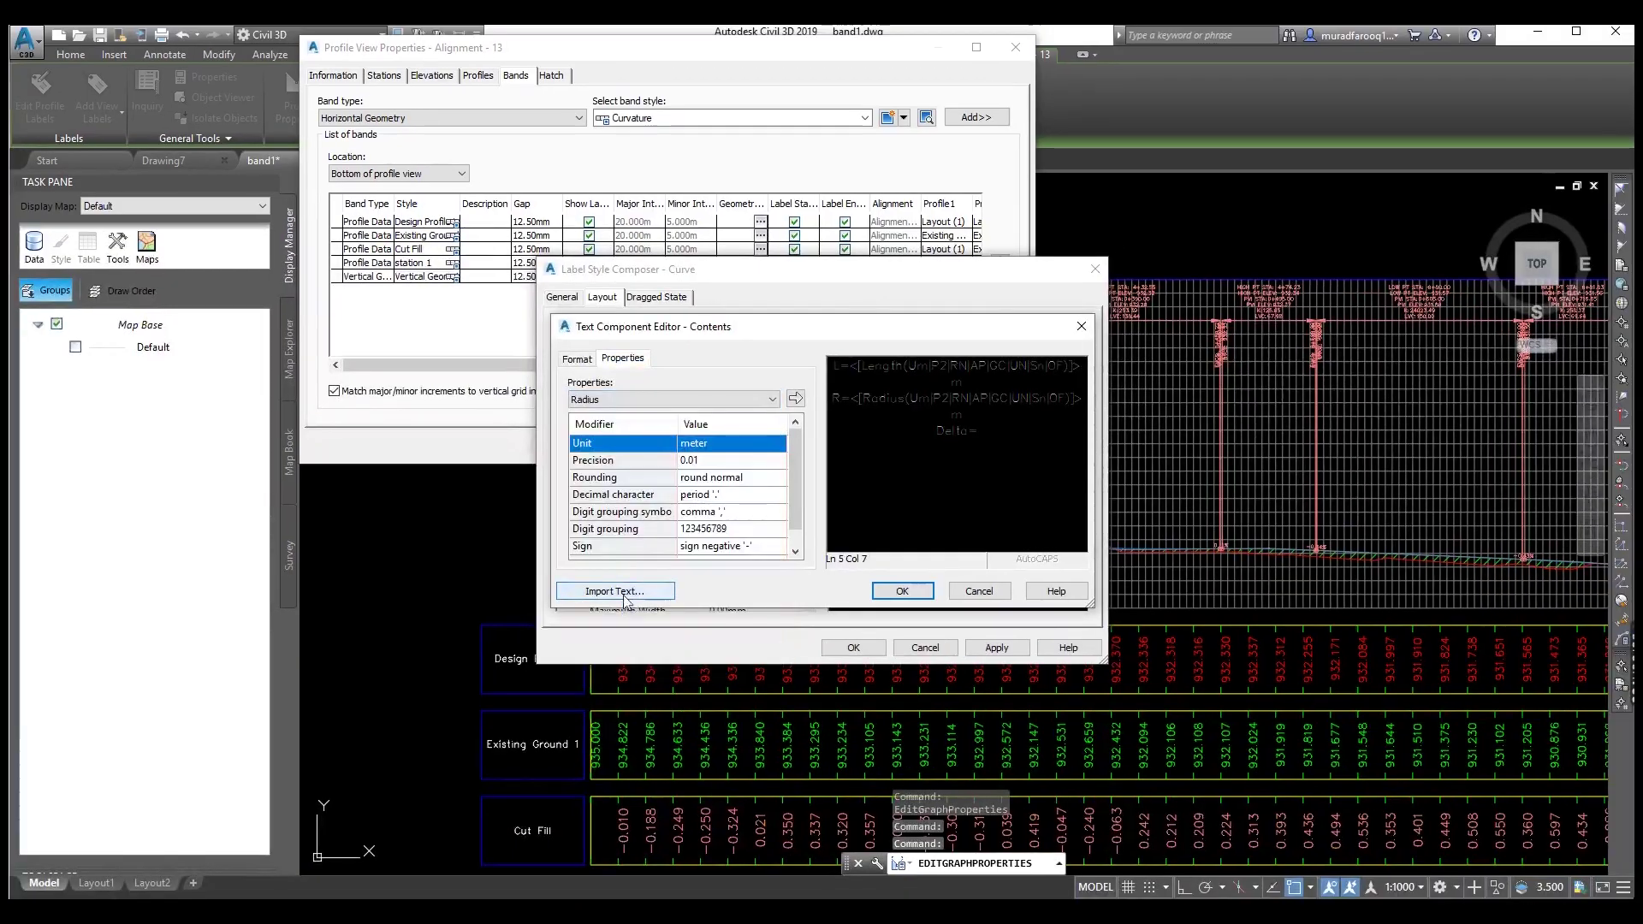
pyautogui.click(670, 400)
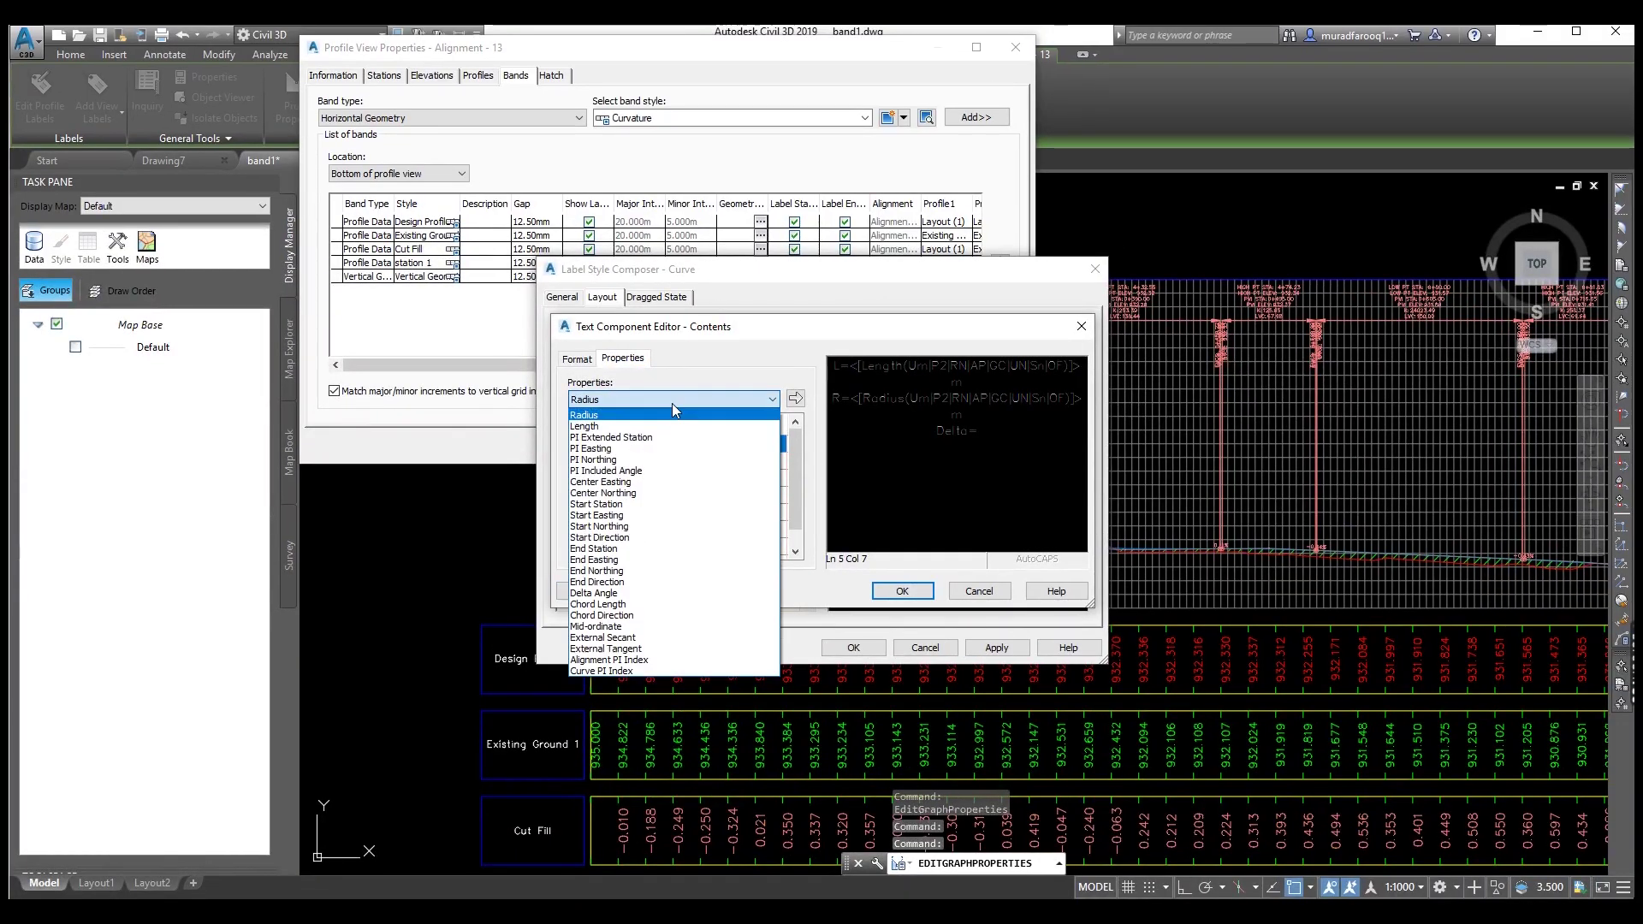
pyautogui.click(607, 594)
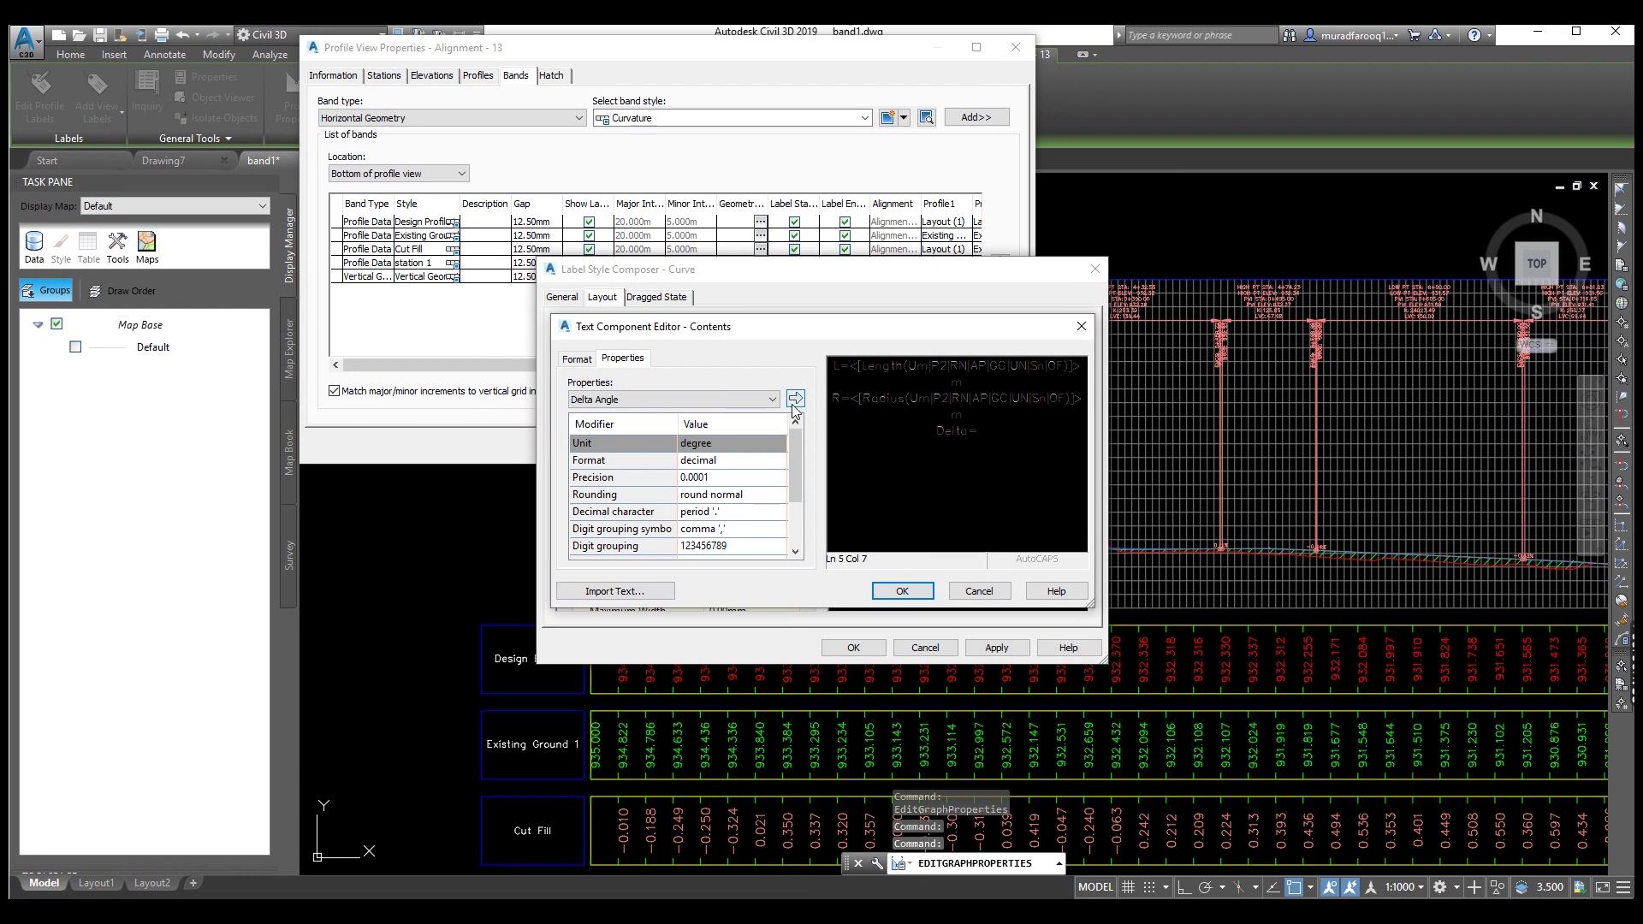
# - Set the Delta Angle property's format to DD°MM'SS.SS" and its precision to 10 seconds
pyautogui.click(731, 465)
pyautogui.click(731, 462)
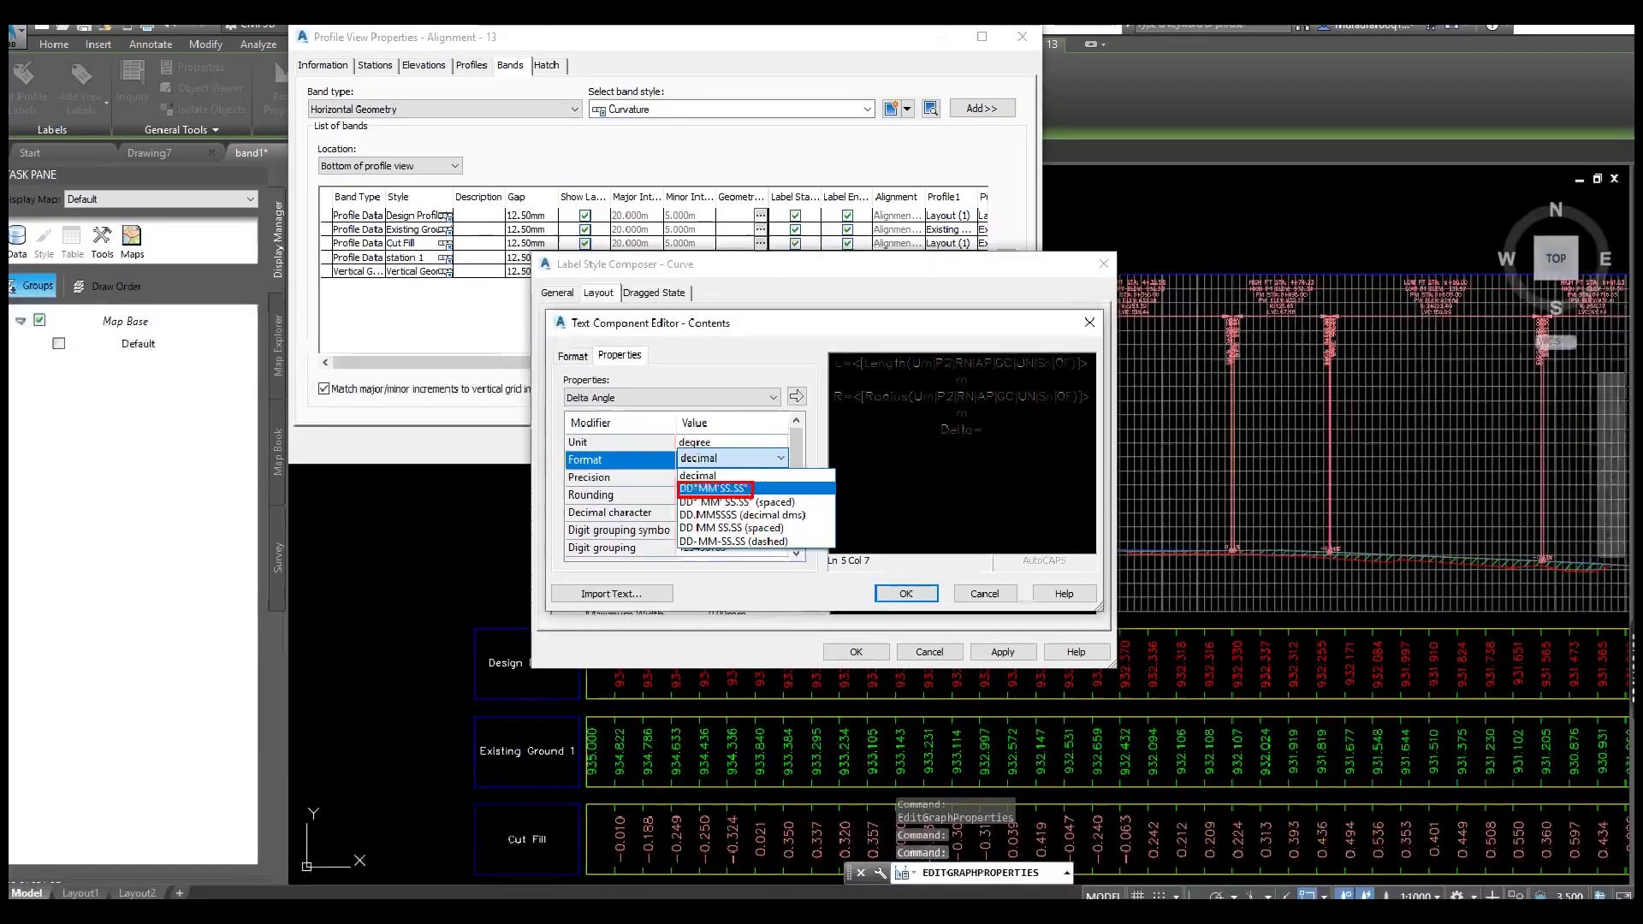
pyautogui.click(684, 463)
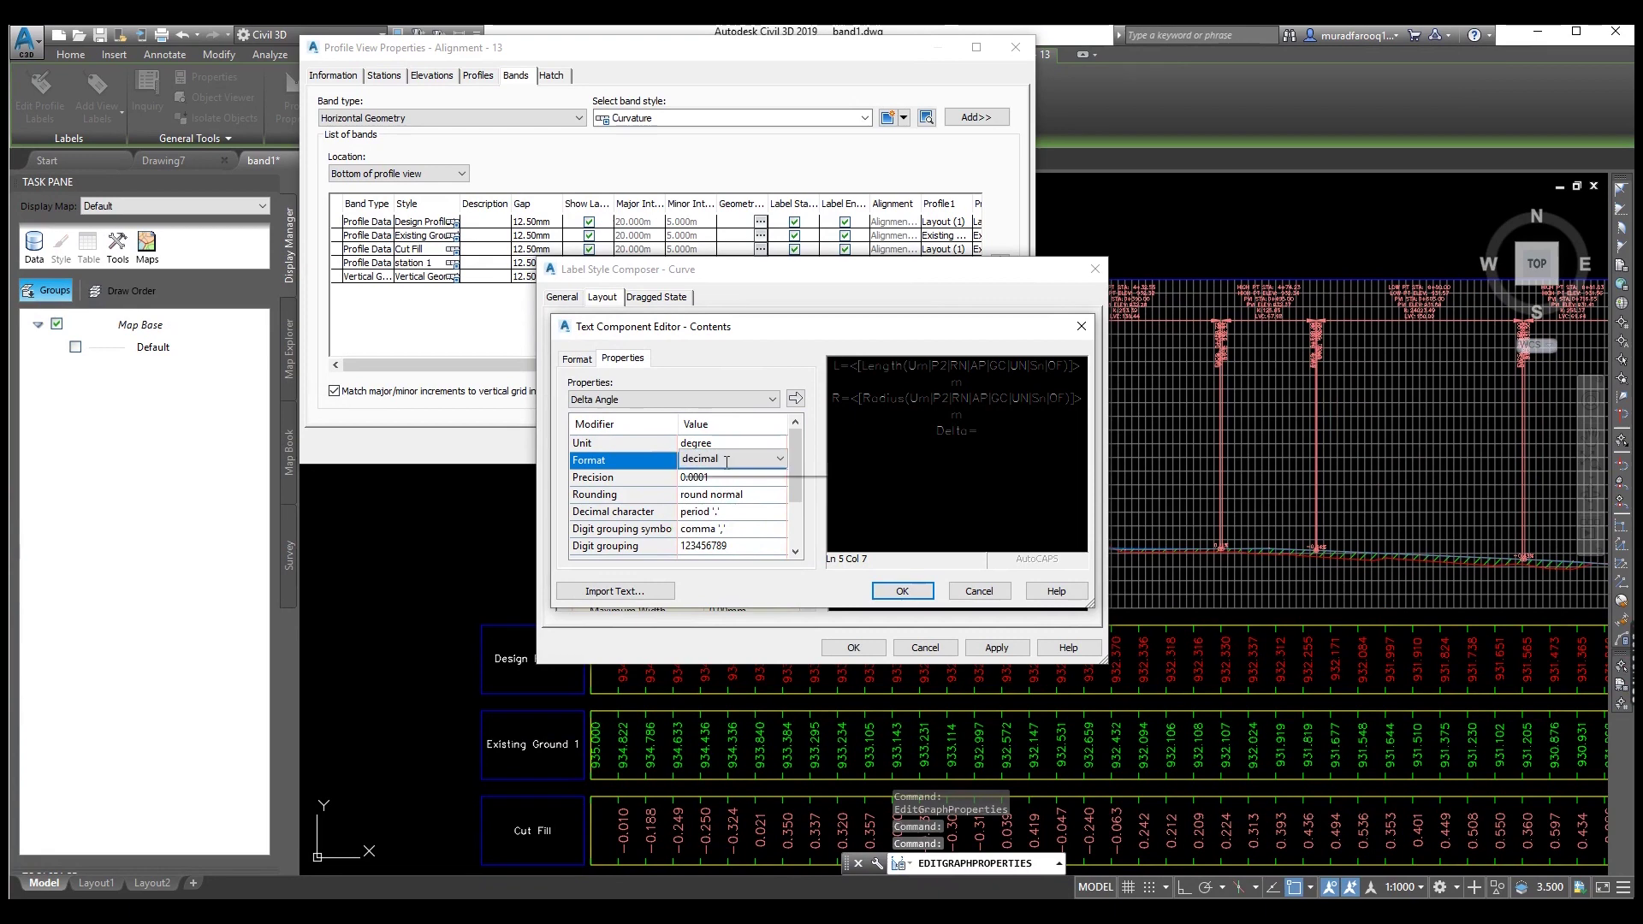
pyautogui.click(727, 462)
pyautogui.click(727, 493)
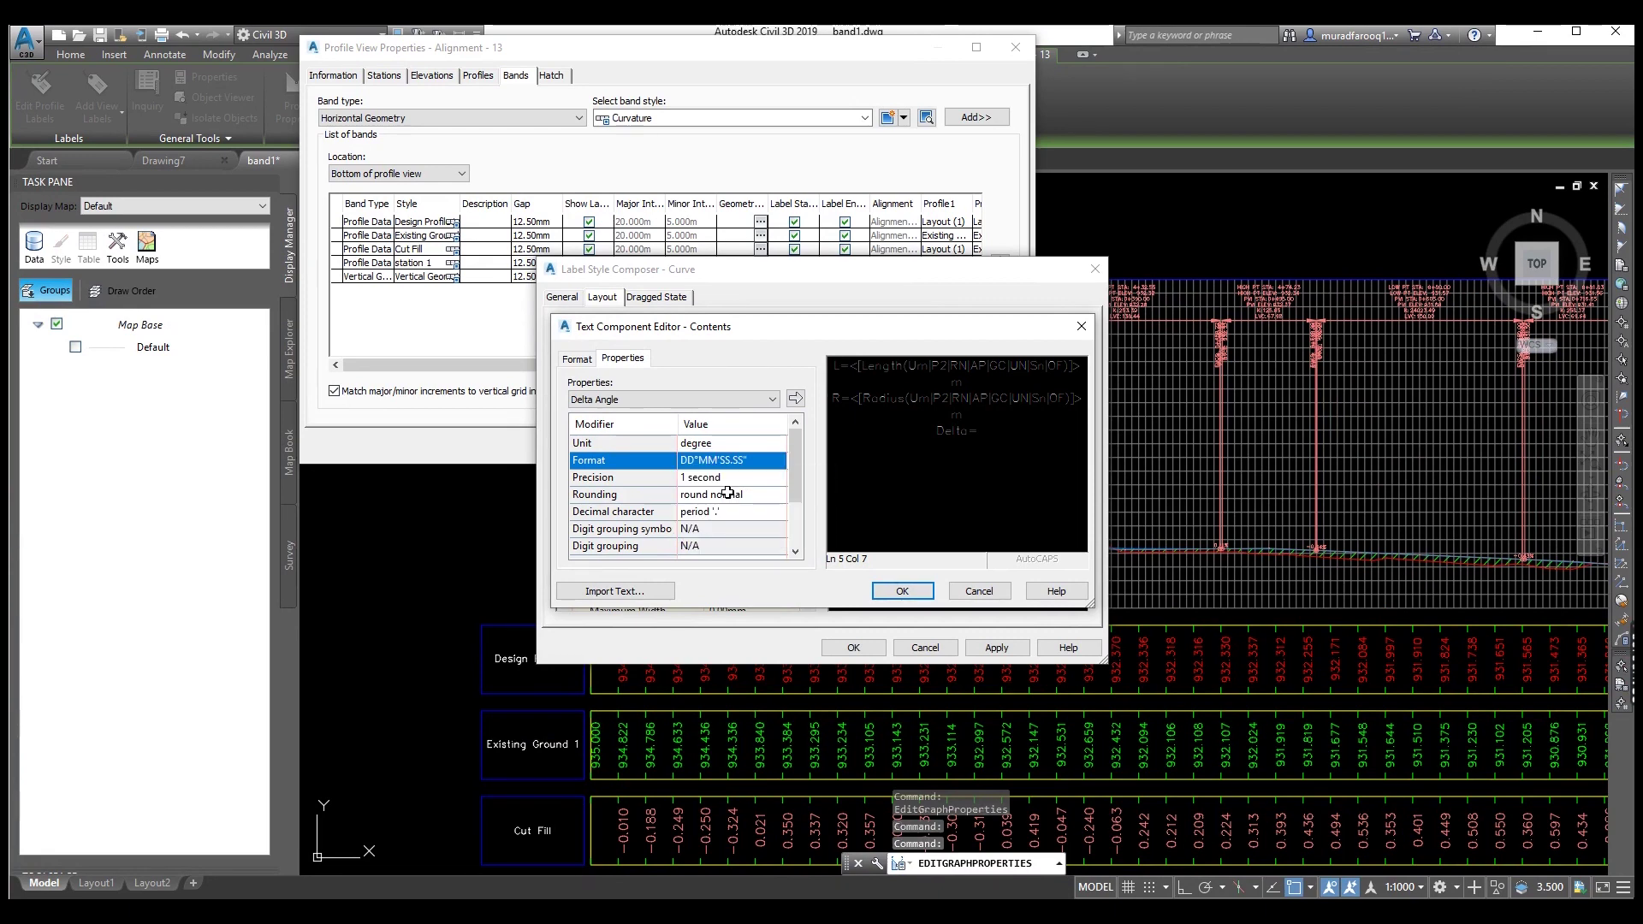
pyautogui.click(737, 480)
pyautogui.click(737, 477)
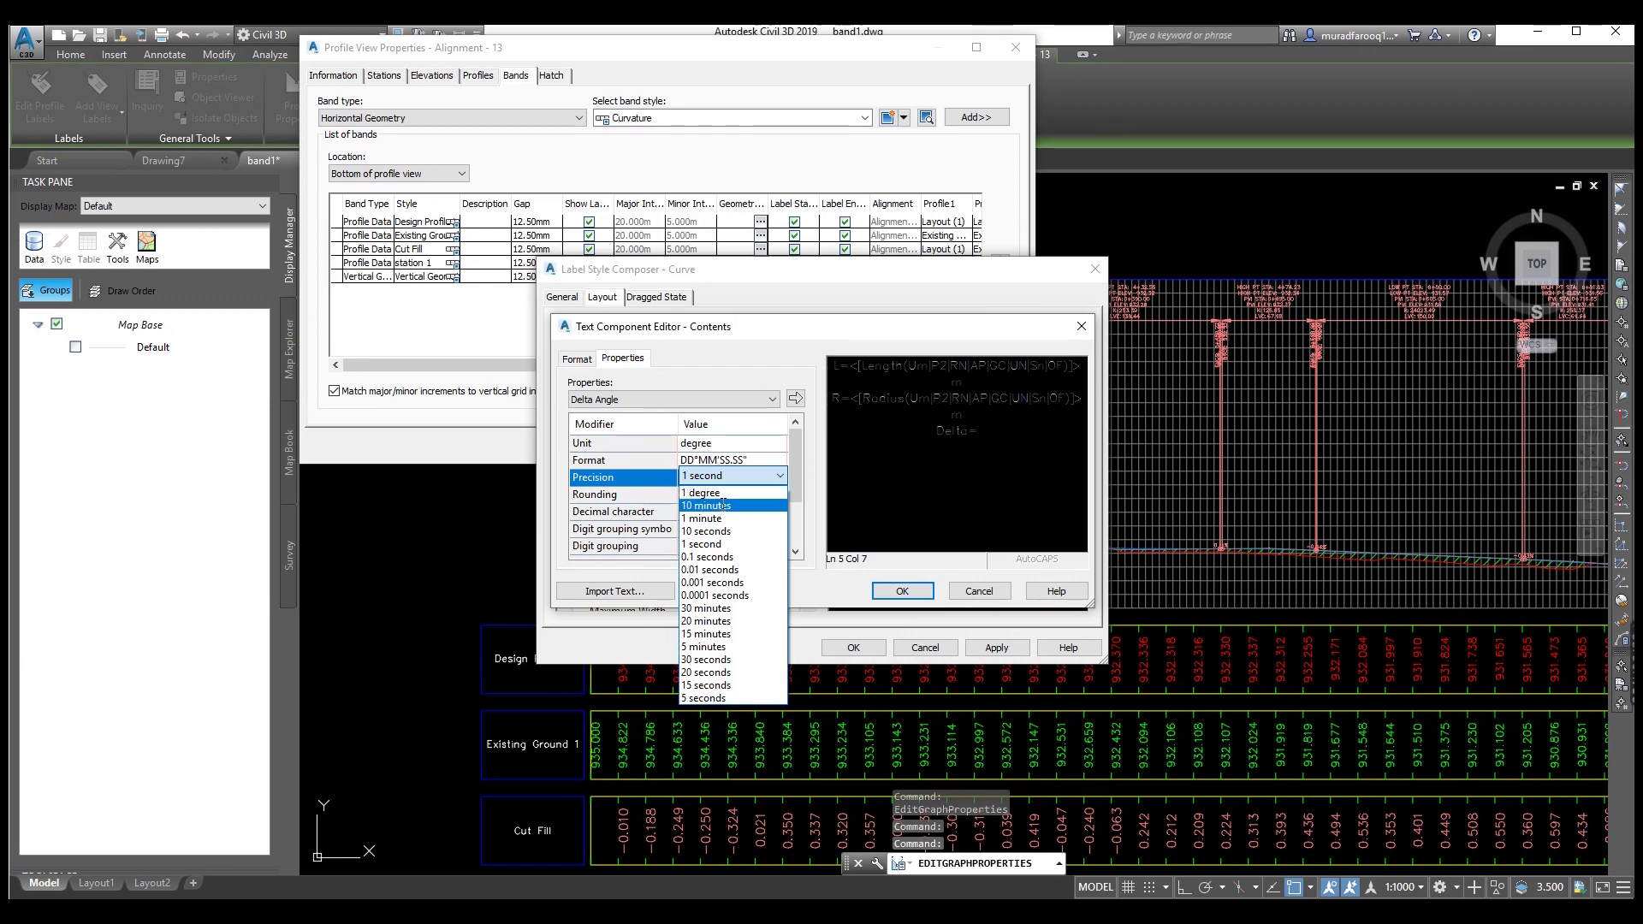
pyautogui.click(725, 531)
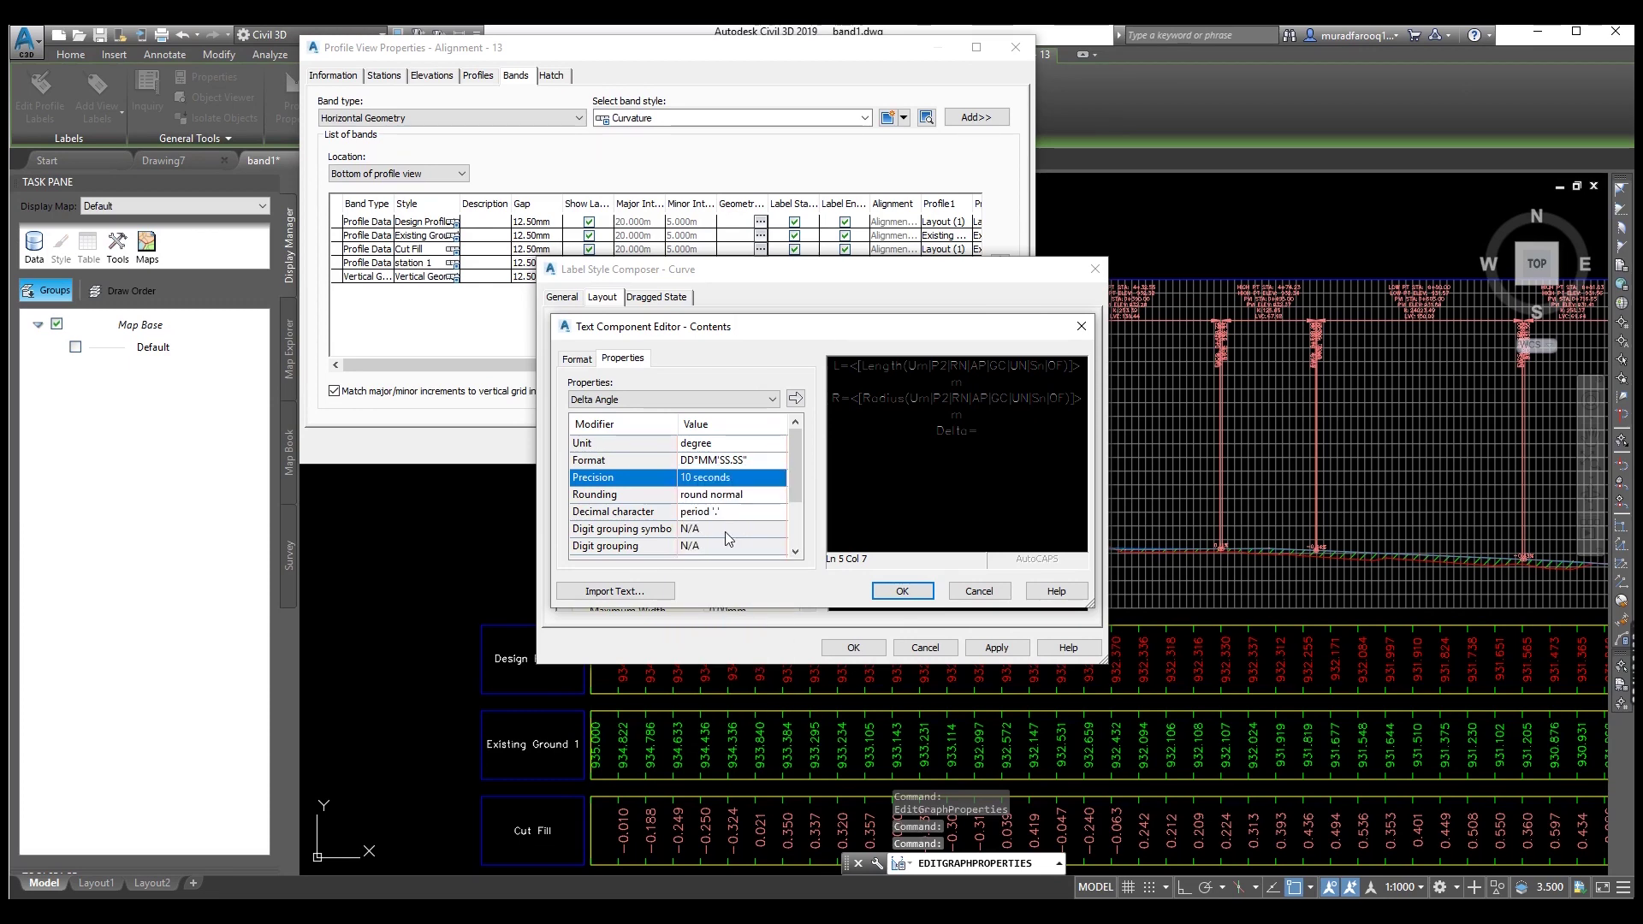
# - Insert the Delta Angle property after "Delta=", accept the contents and apply the Curve label changes
pyautogui.click(795, 399)
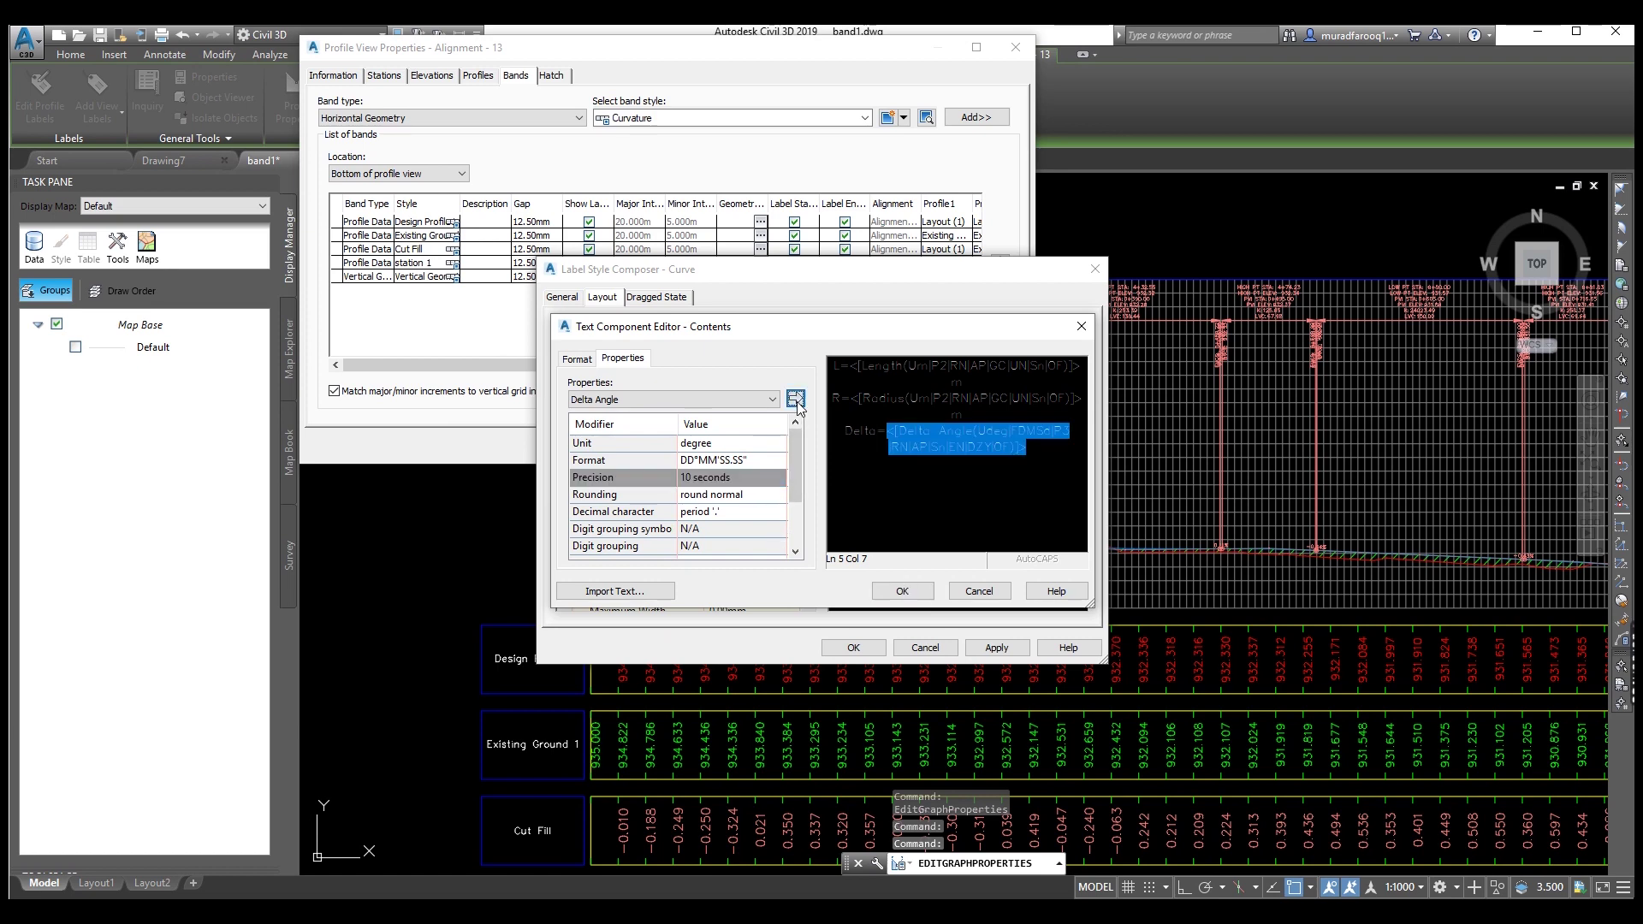
pyautogui.click(902, 591)
pyautogui.click(996, 648)
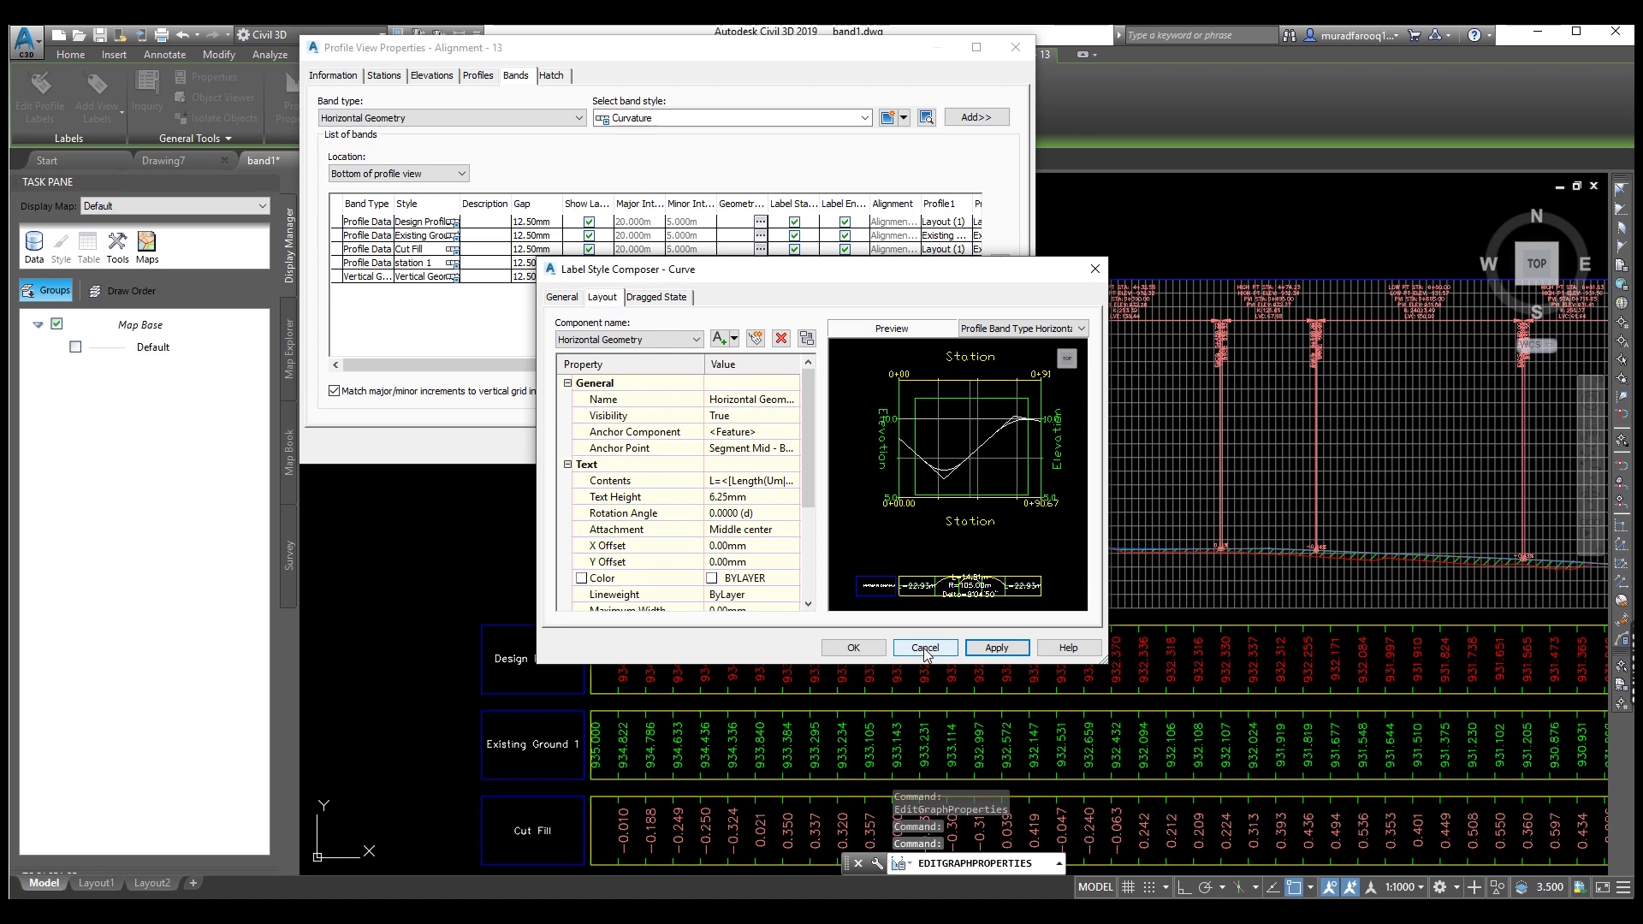
# - Accept the Curve label, set the band height to 50 mm and the text box width to 80 mm, and save the band style
pyautogui.click(853, 648)
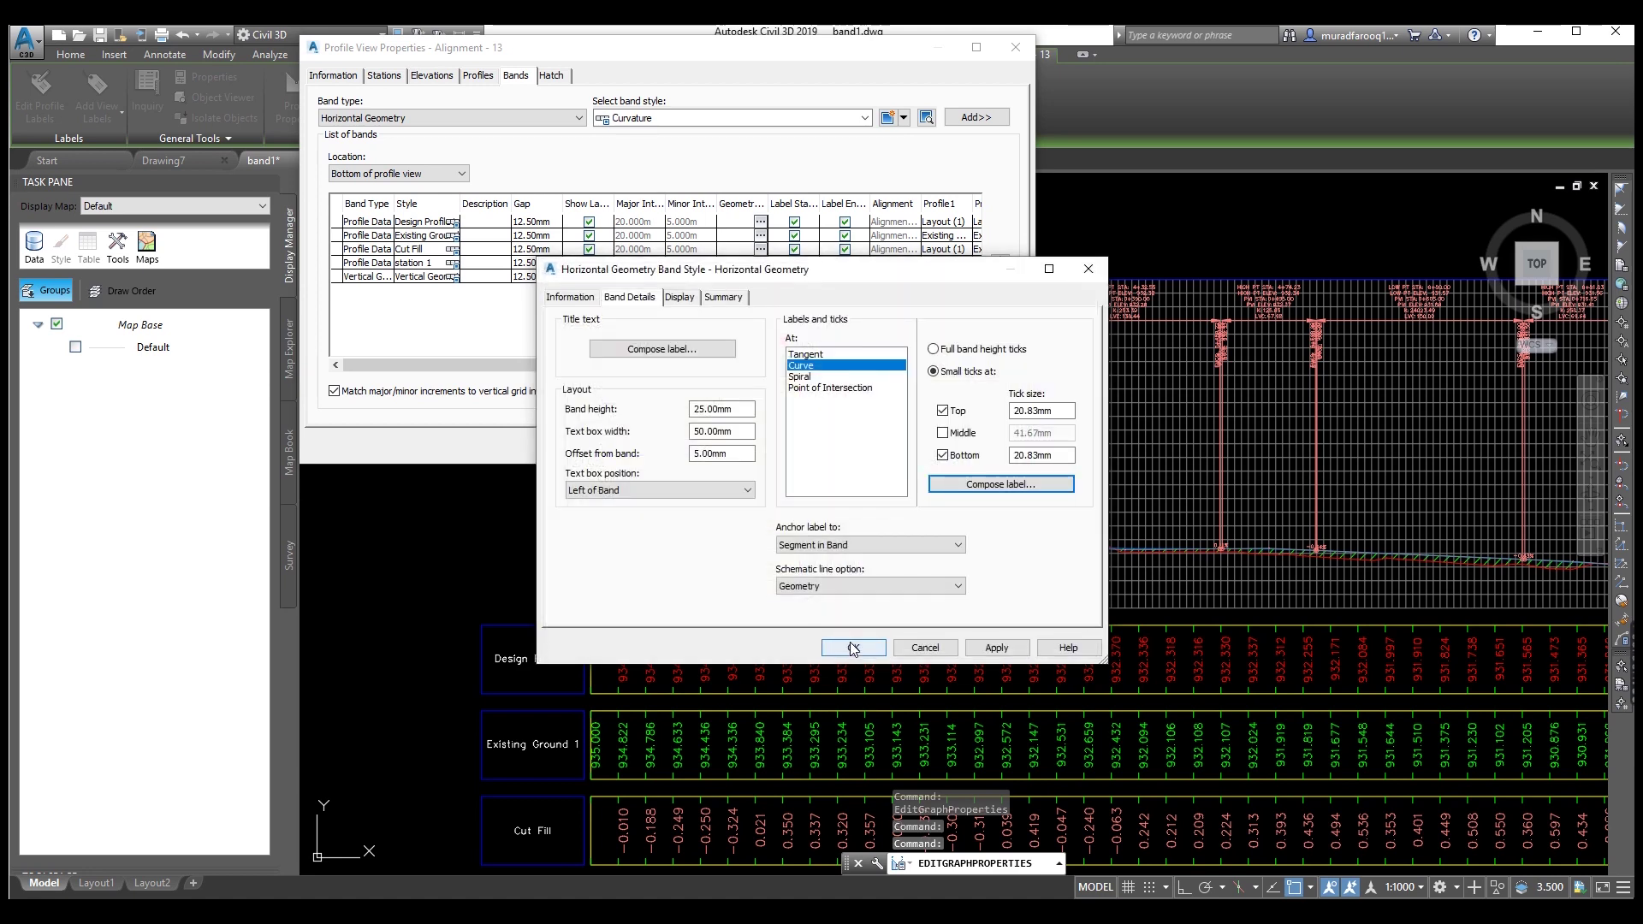
pyautogui.moveTo(704, 409); pyautogui.dragTo(689, 409)
pyautogui.write('50')
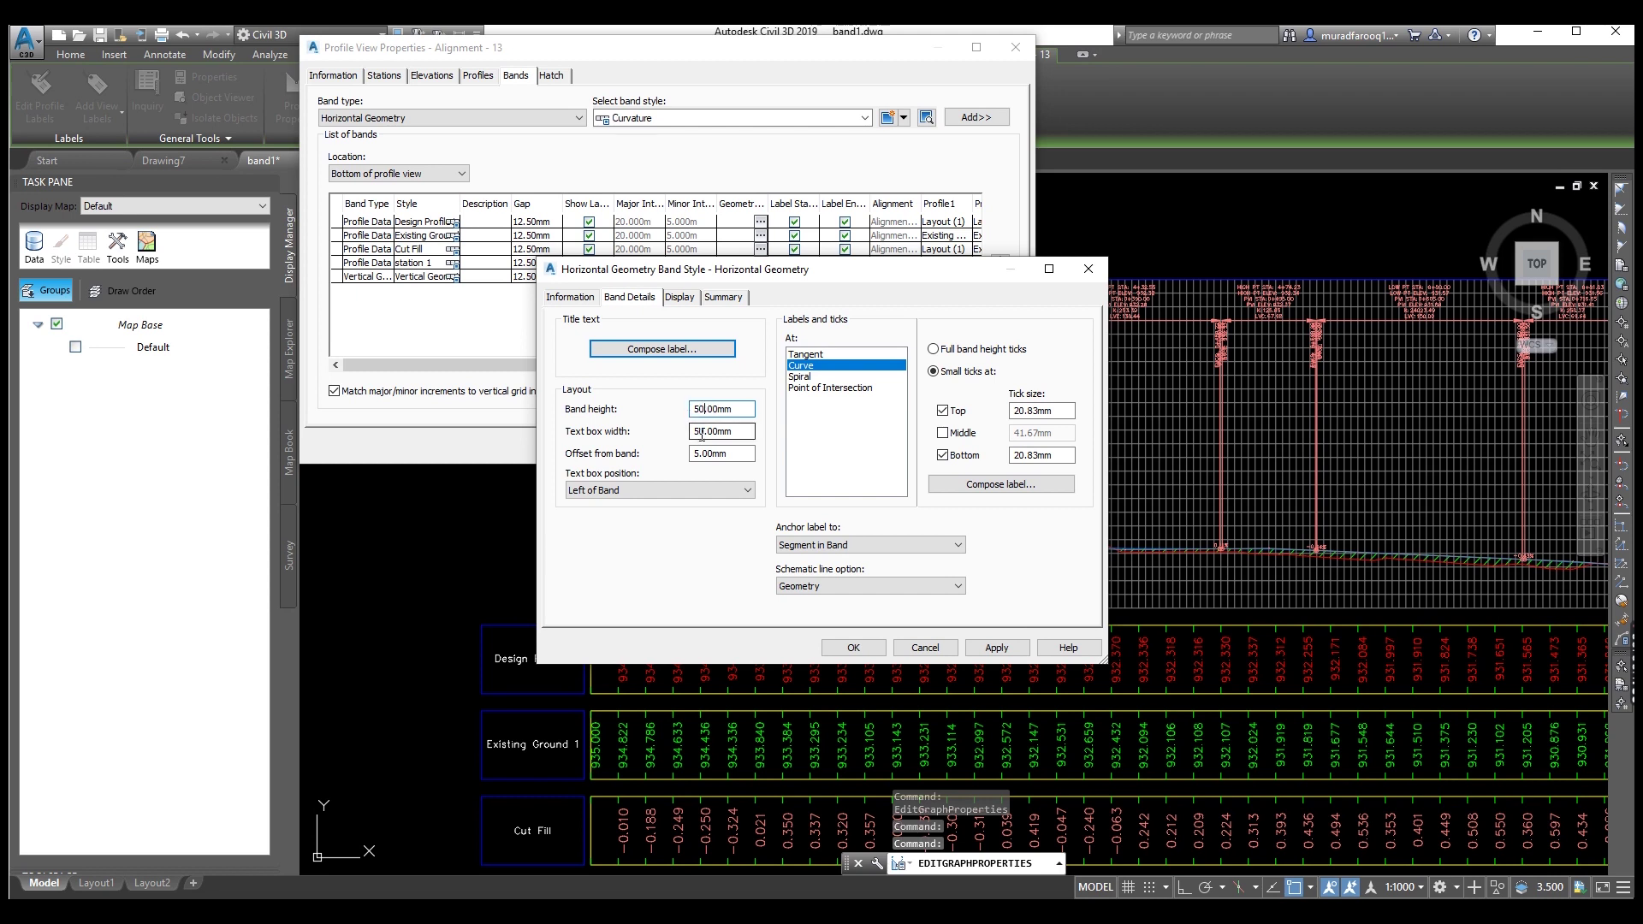
pyautogui.moveTo(703, 431); pyautogui.dragTo(689, 431)
pyautogui.write('8')
pyautogui.click(996, 647)
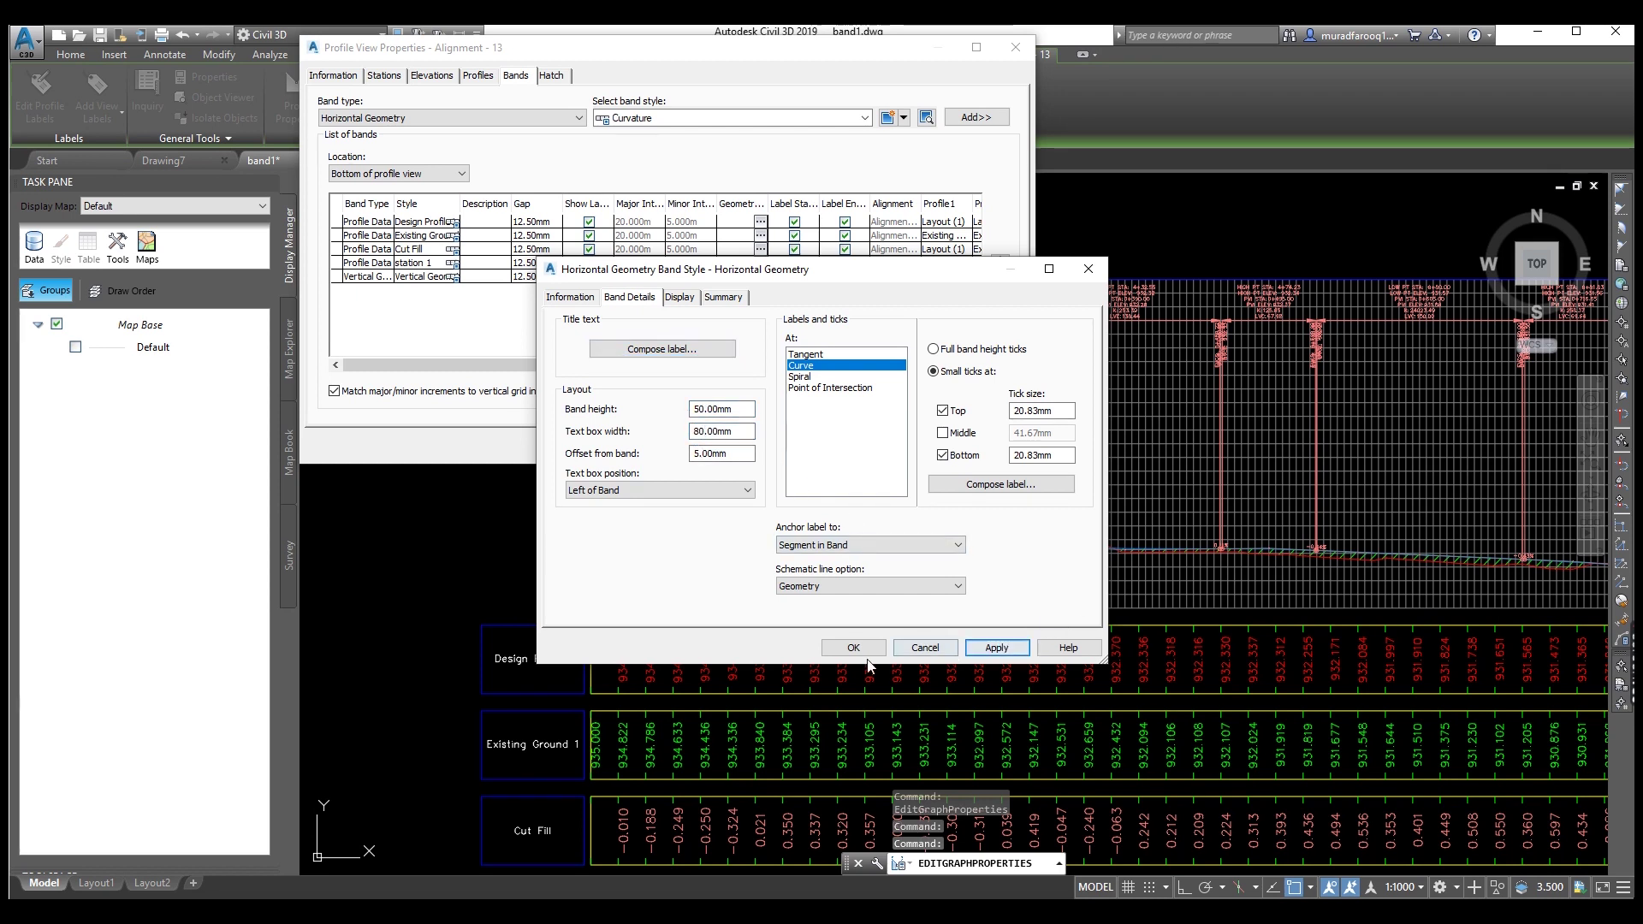
pyautogui.click(854, 647)
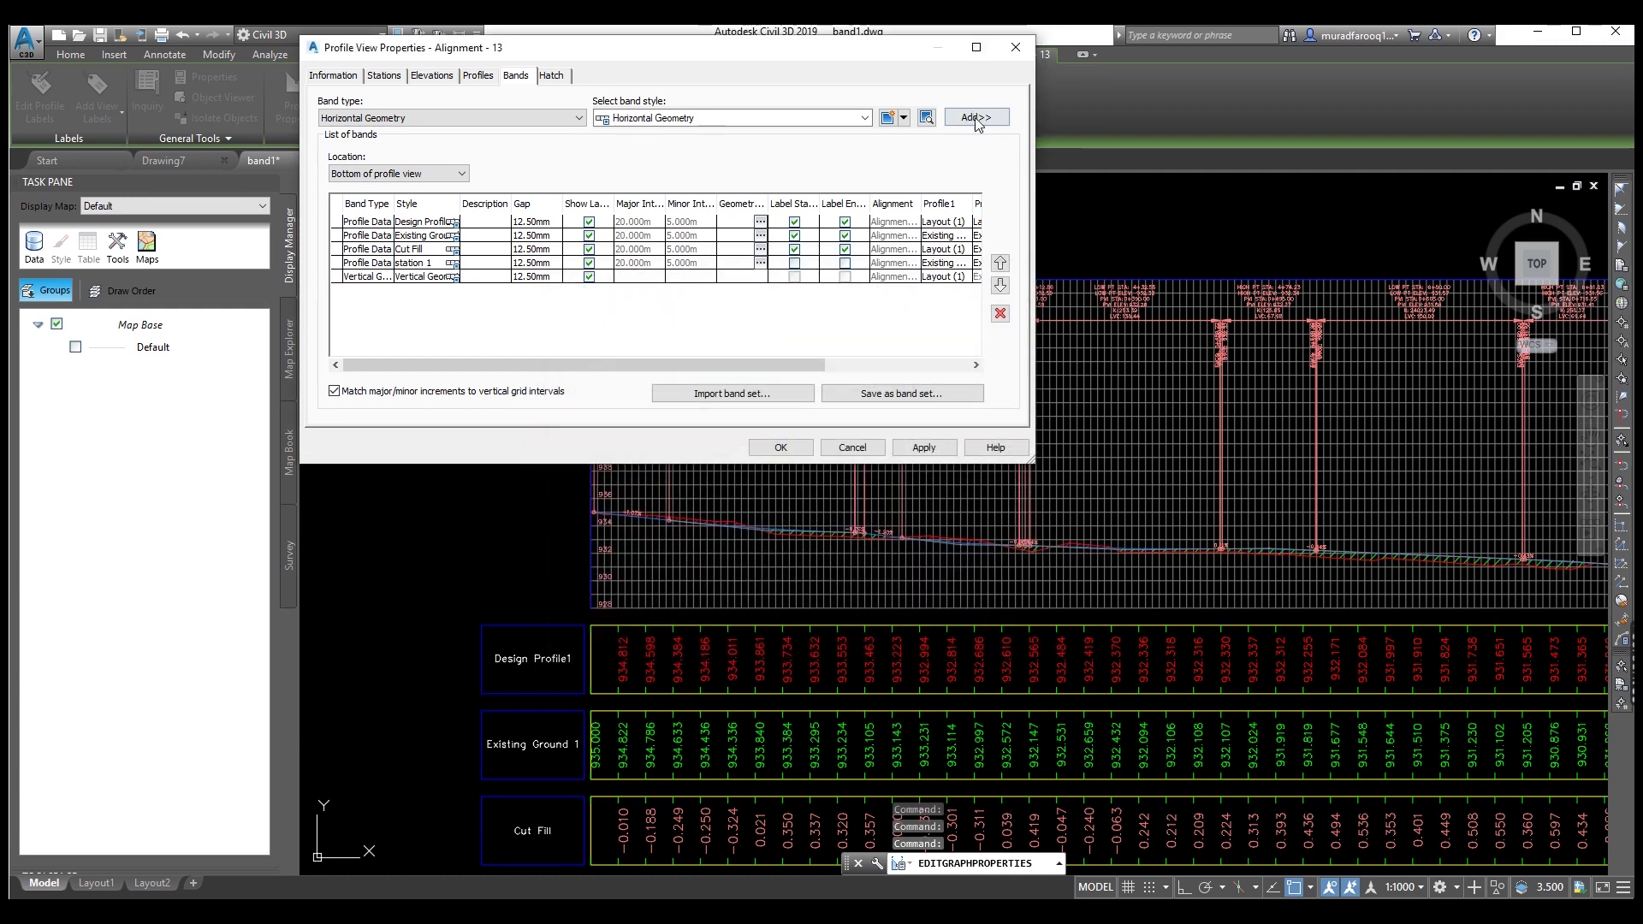
# - Add the Horizontal Geometry band at the bottom of the Alignment - 13 profile view and apply the view properties
pyautogui.click(976, 117)
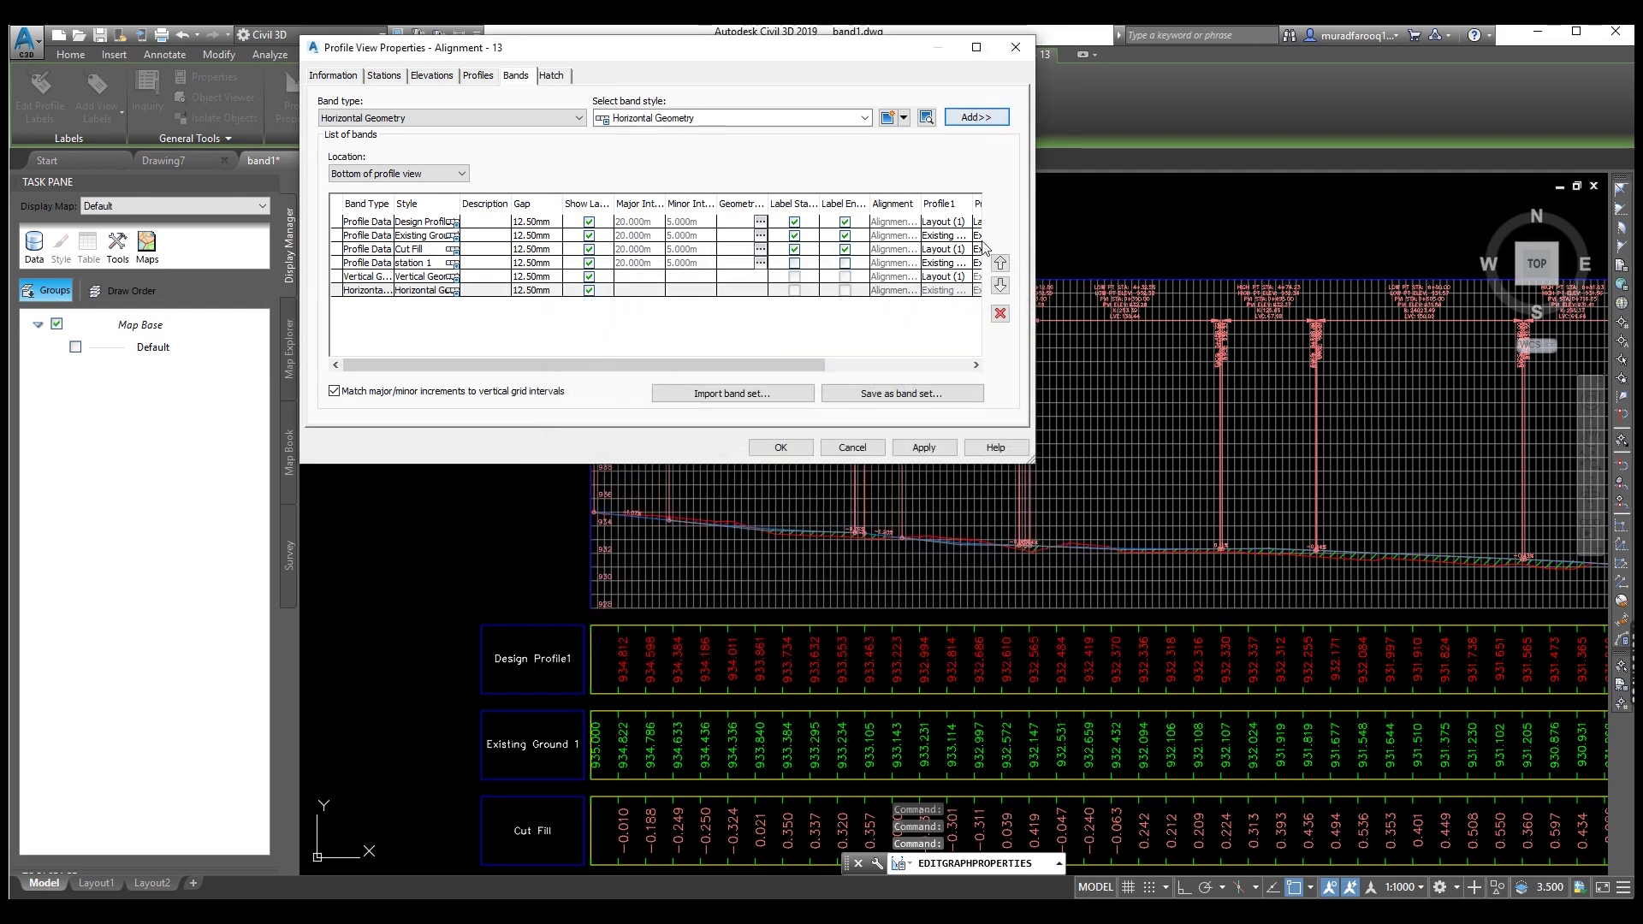
pyautogui.click(924, 446)
pyautogui.click(780, 447)
# - Examine the new Horizontal Geometry band's title, tangent and curve labels, comparing its title text with the Vertical Geometry band
pyautogui.scroll(-5, 864, 500)
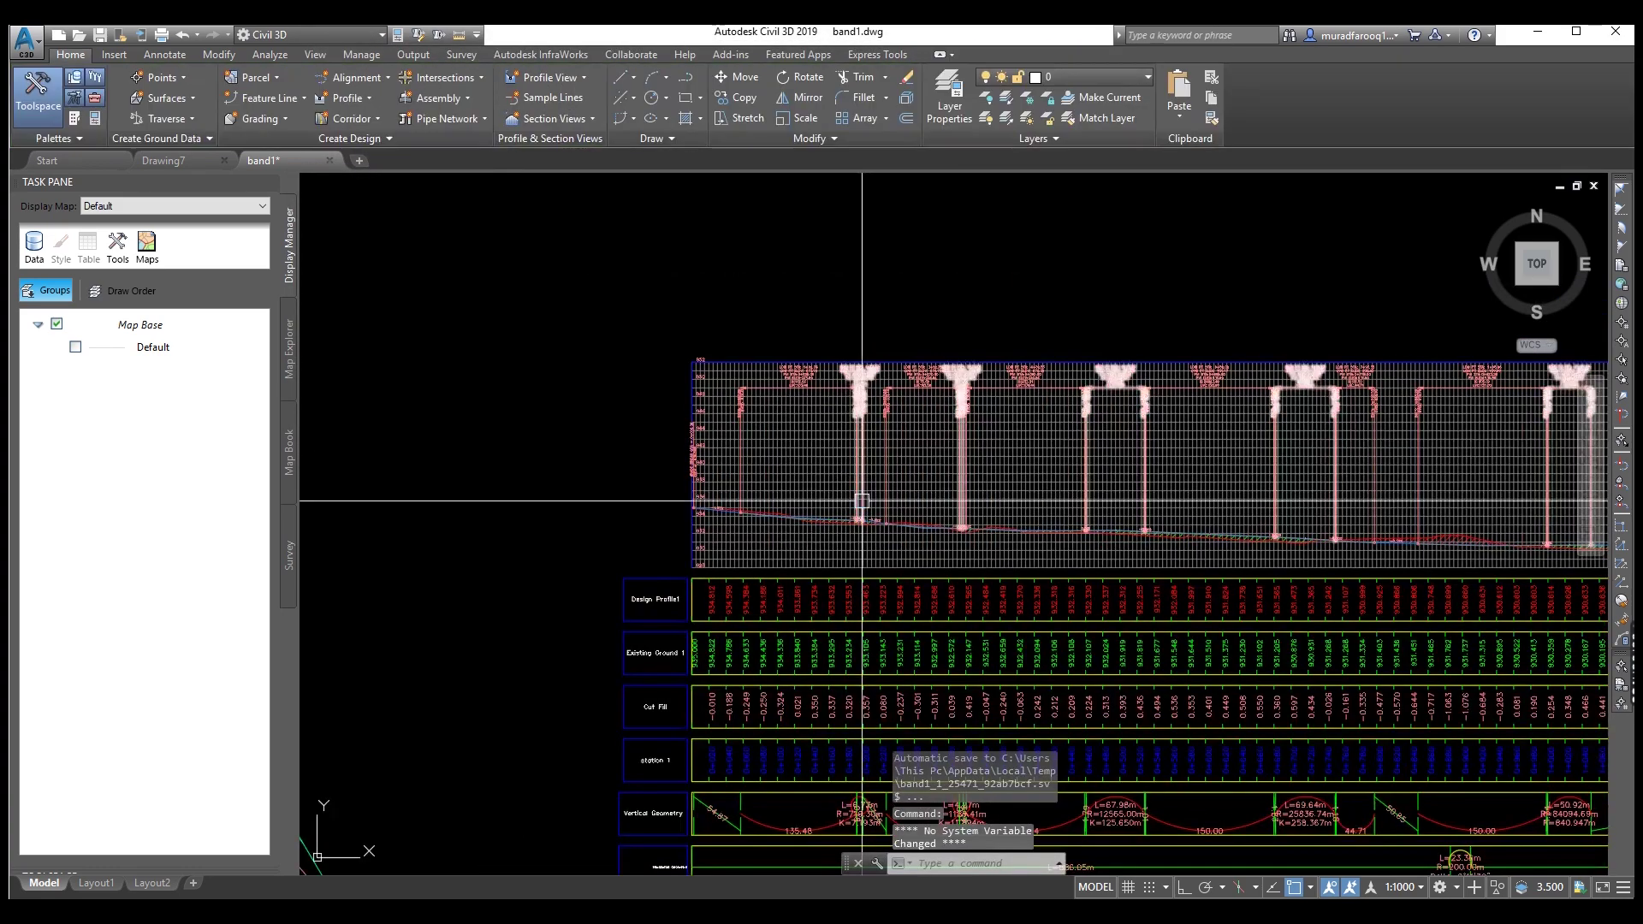
pyautogui.scroll(2, 1059, 389)
pyautogui.scroll(-2, 1173, 396)
pyautogui.scroll(5, 1032, 367)
pyautogui.scroll(-3, 953, 442)
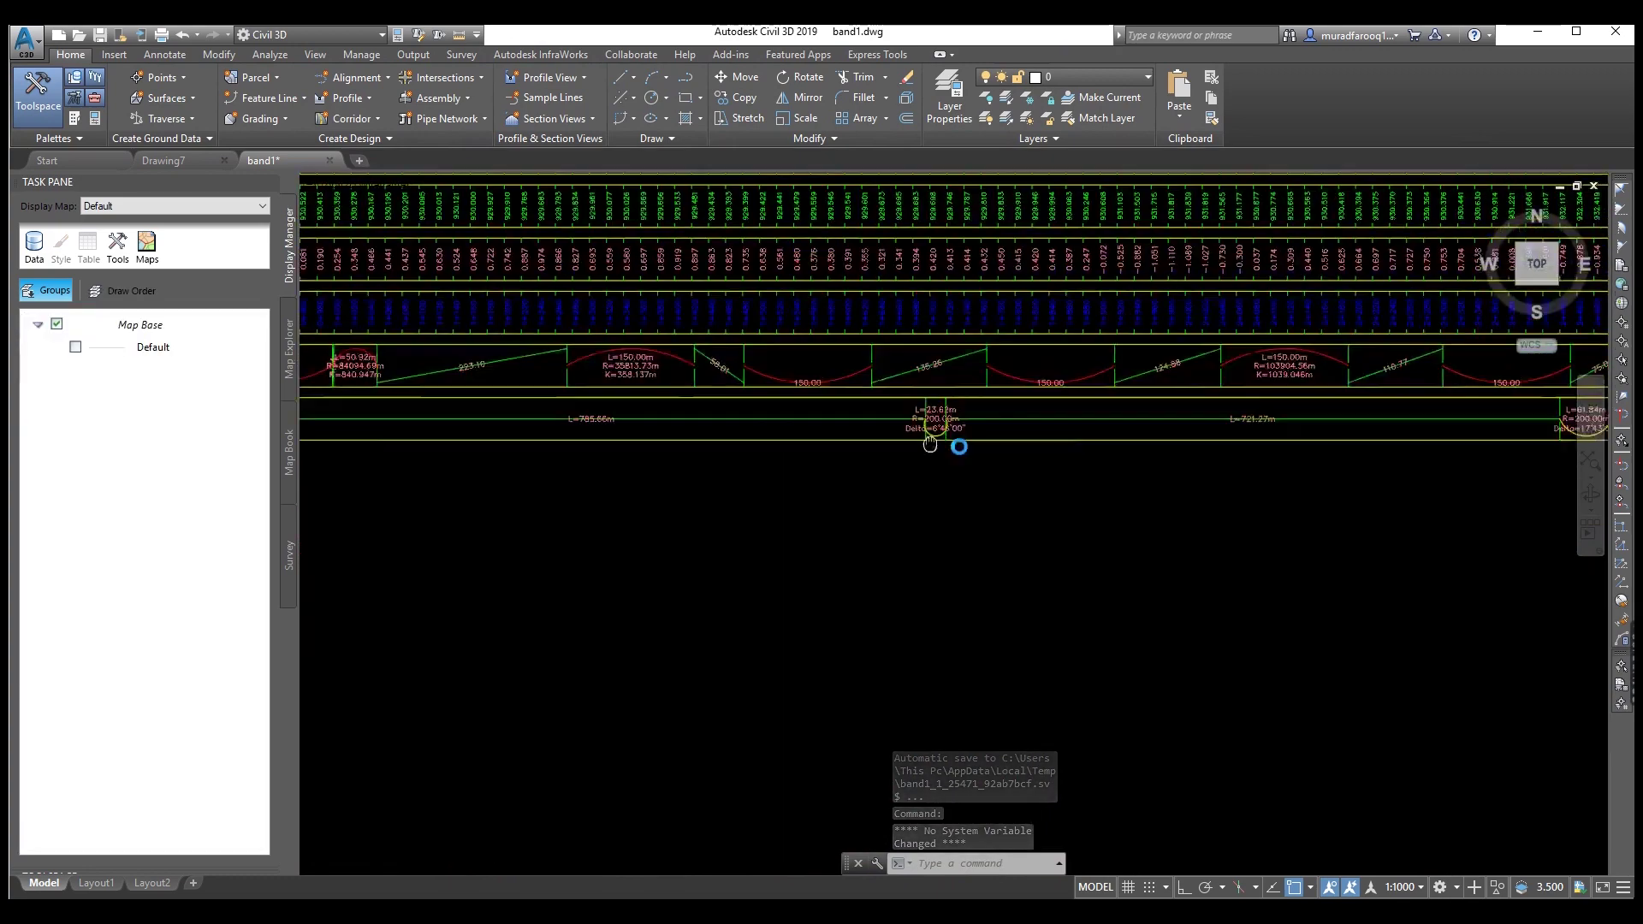
pyautogui.scroll(5, 381, 434)
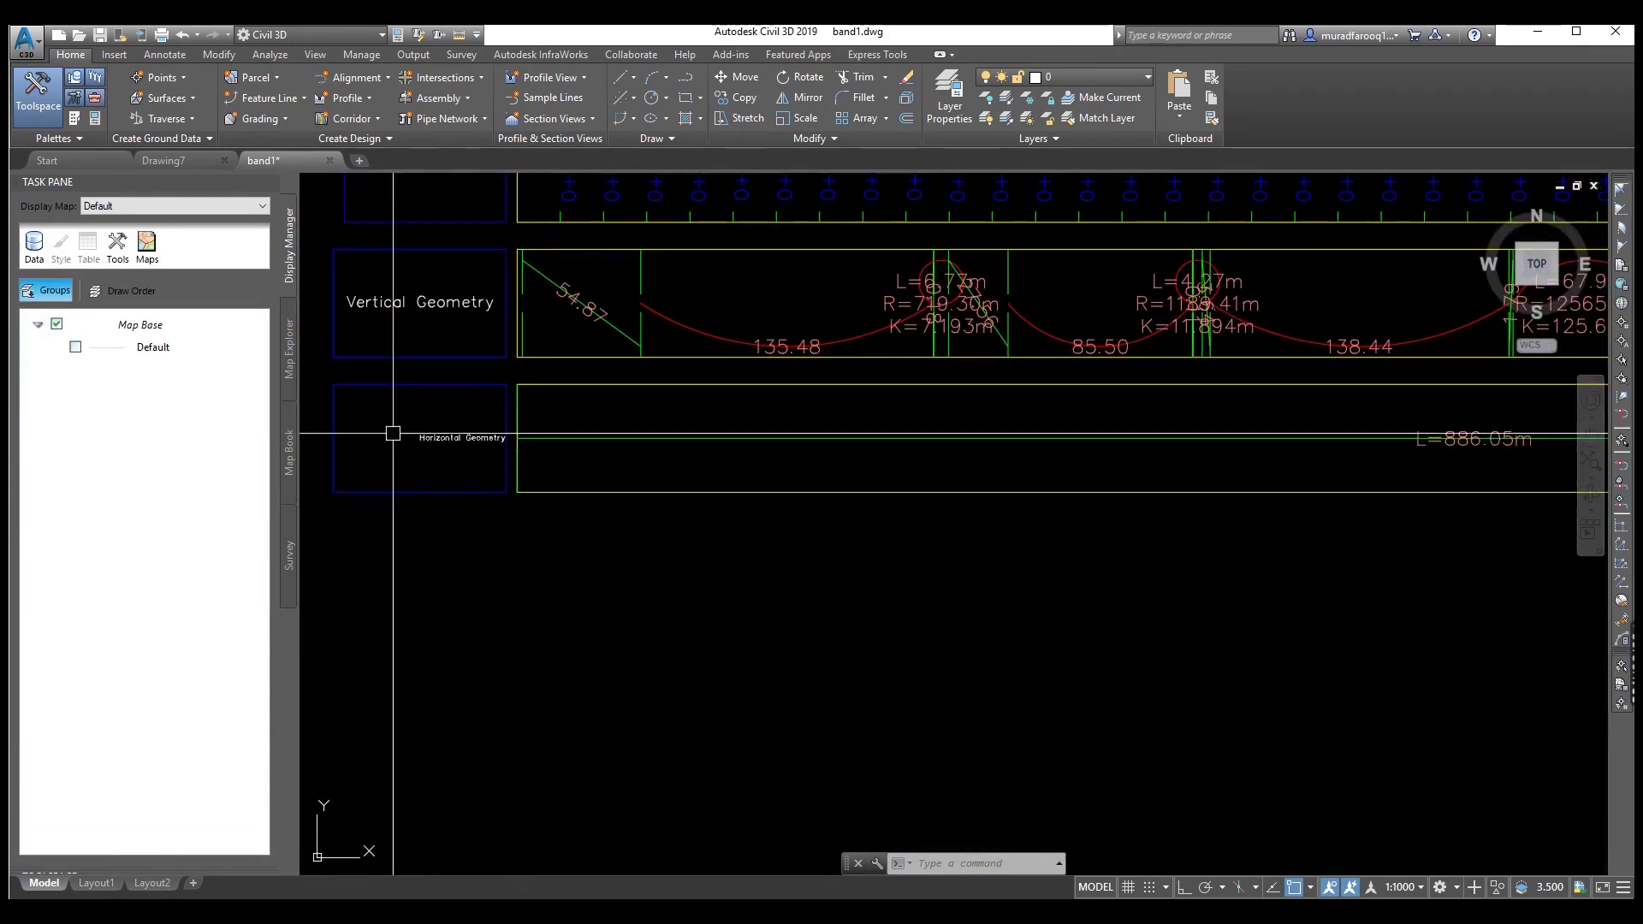
pyautogui.scroll(-4, 494, 447)
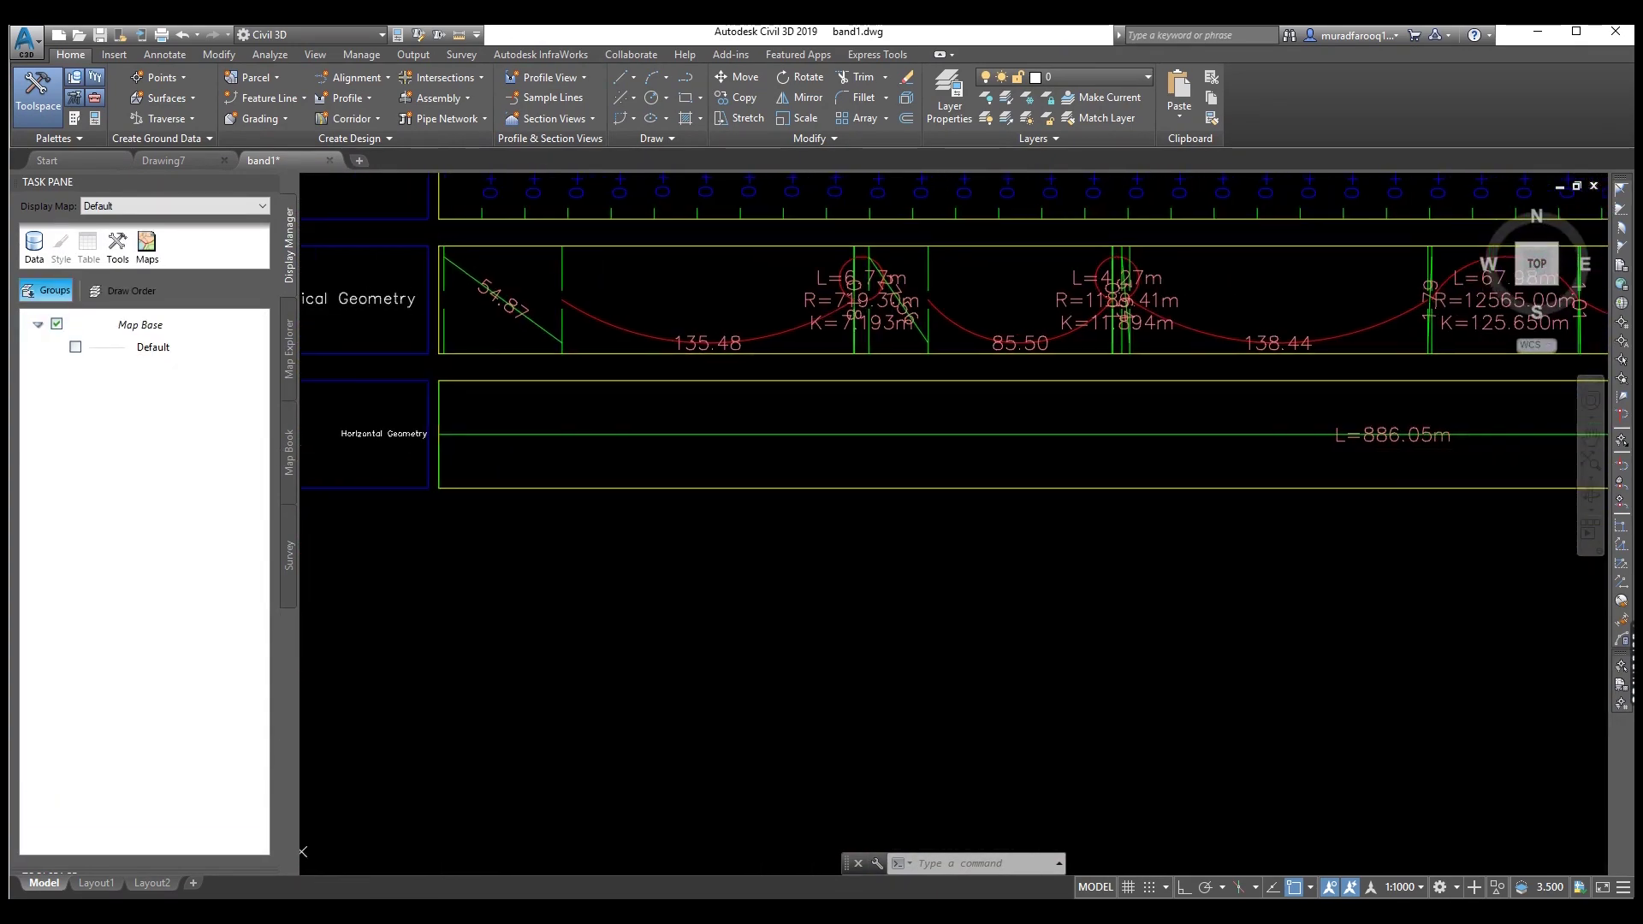
pyautogui.scroll(5, 599, 479)
pyautogui.scroll(-5, 837, 494)
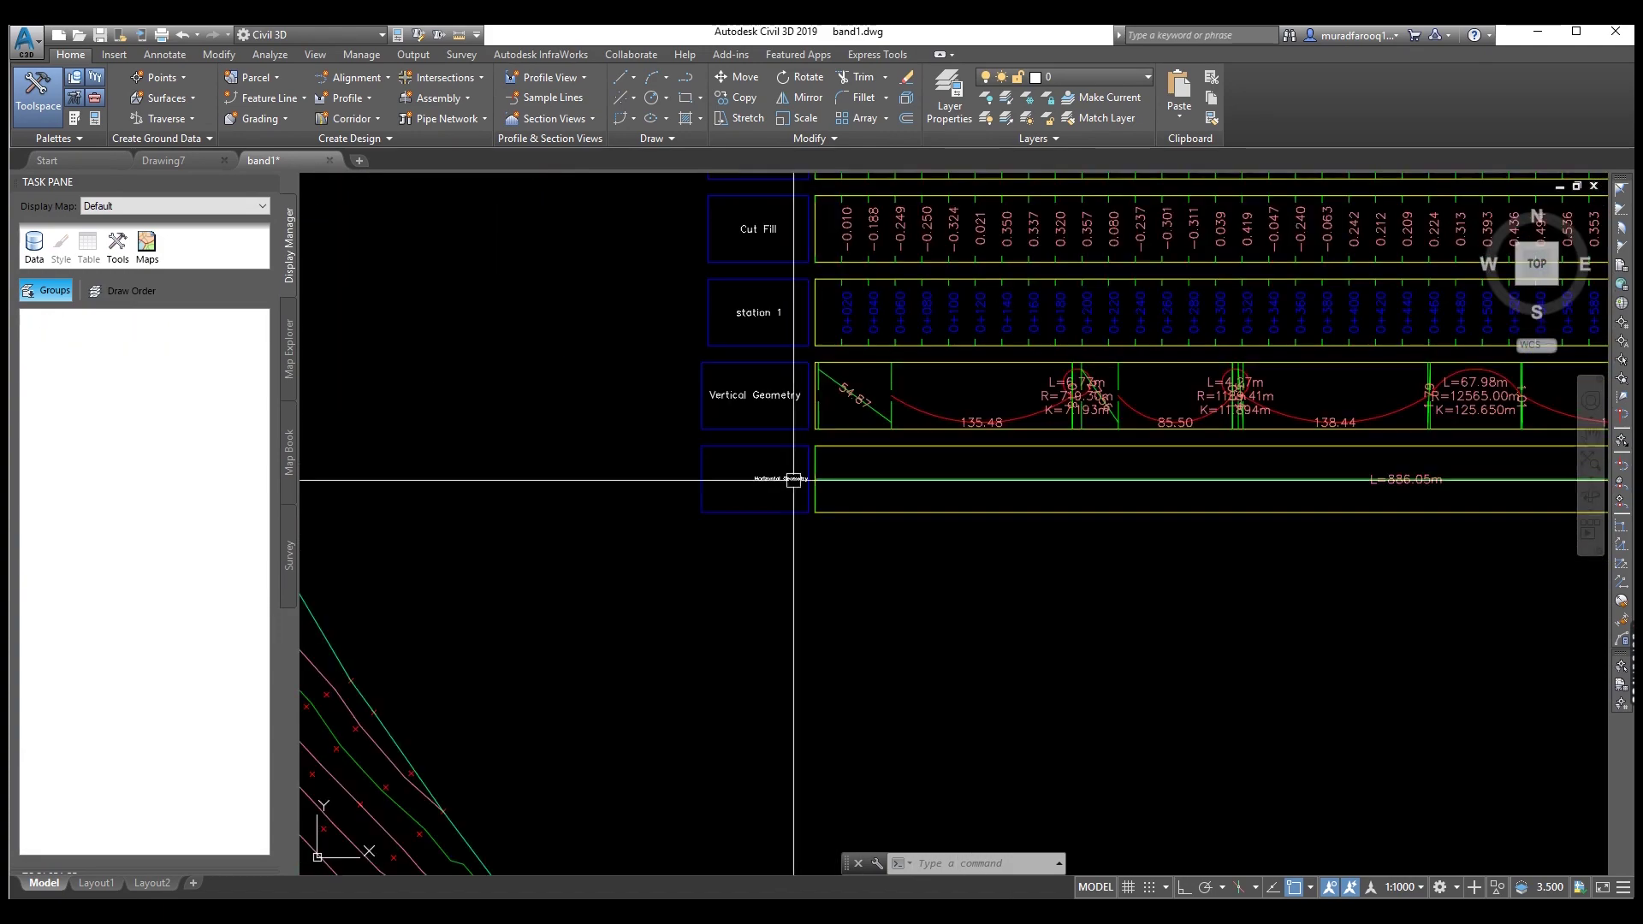
pyautogui.scroll(2, 869, 415)
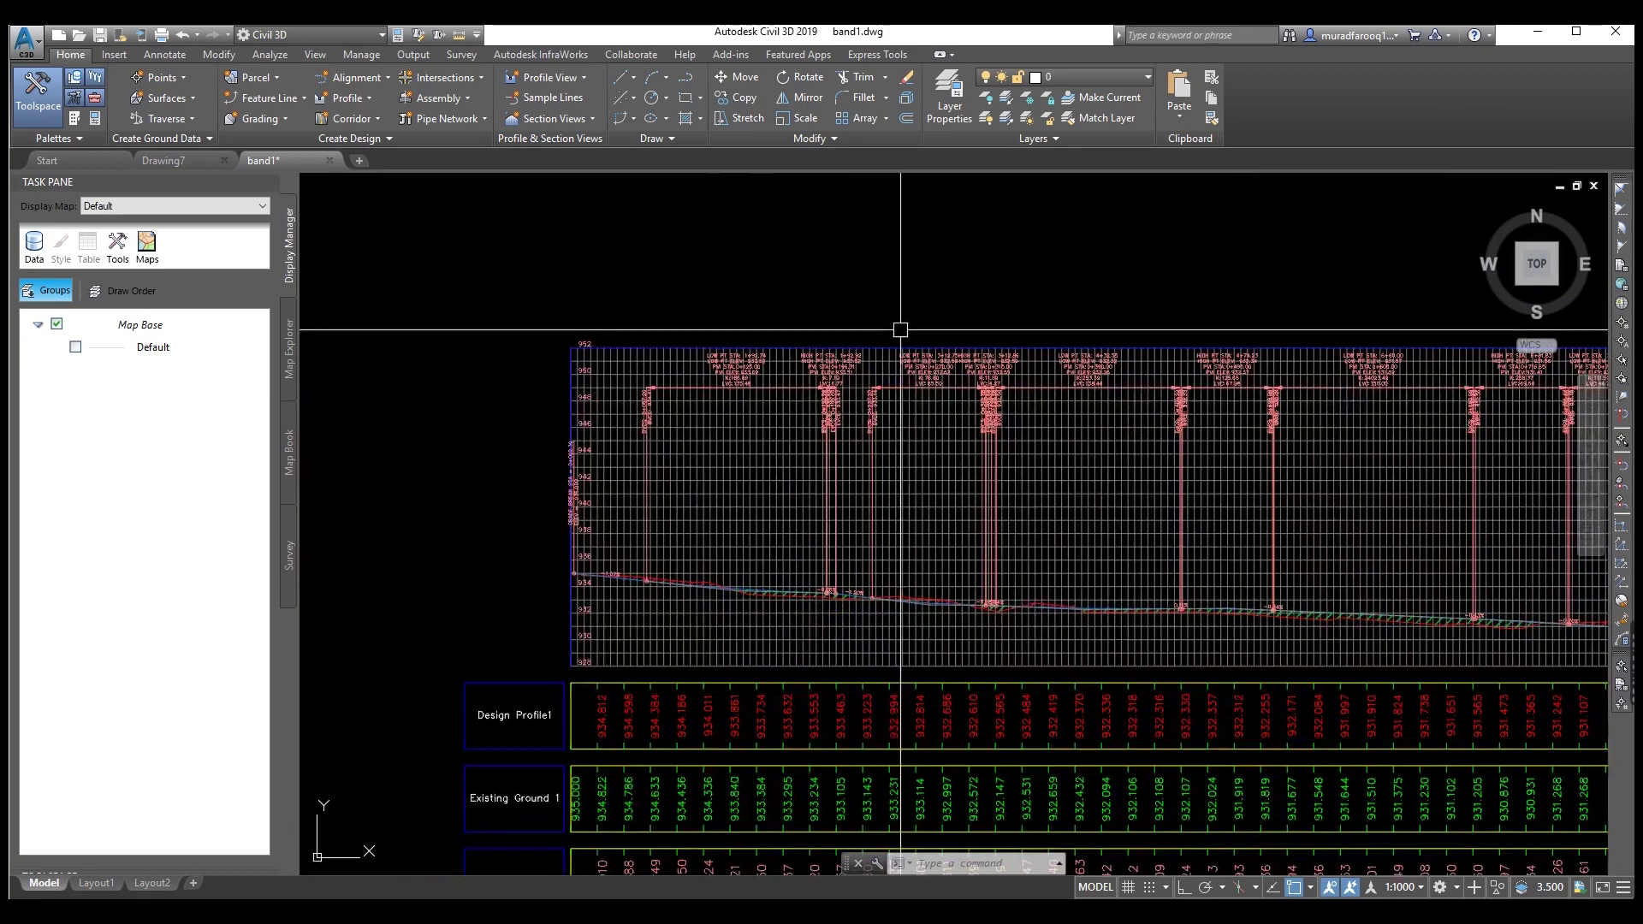
pyautogui.moveTo(825, 813); pyautogui.dragTo(1090, 201, button='middle')
pyautogui.scroll(3, 780, 619)
pyautogui.scroll(1, 780, 619)
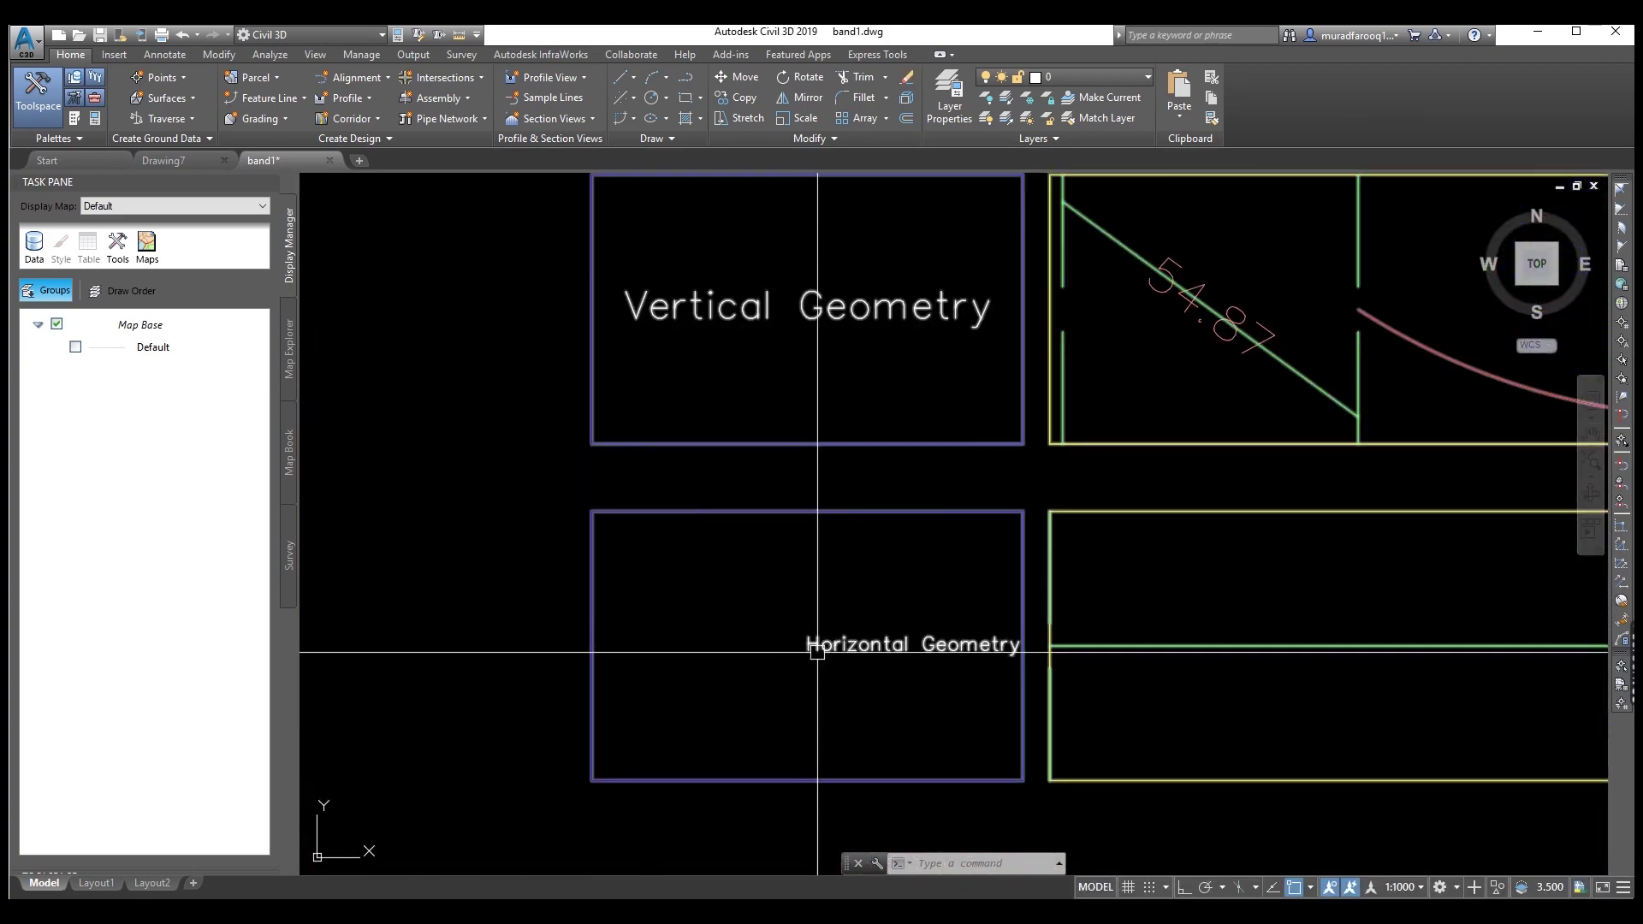
pyautogui.scroll(-4, 887, 646)
pyautogui.moveTo(992, 376); pyautogui.dragTo(700, 676, button='middle')
pyautogui.scroll(-3, 701, 676)
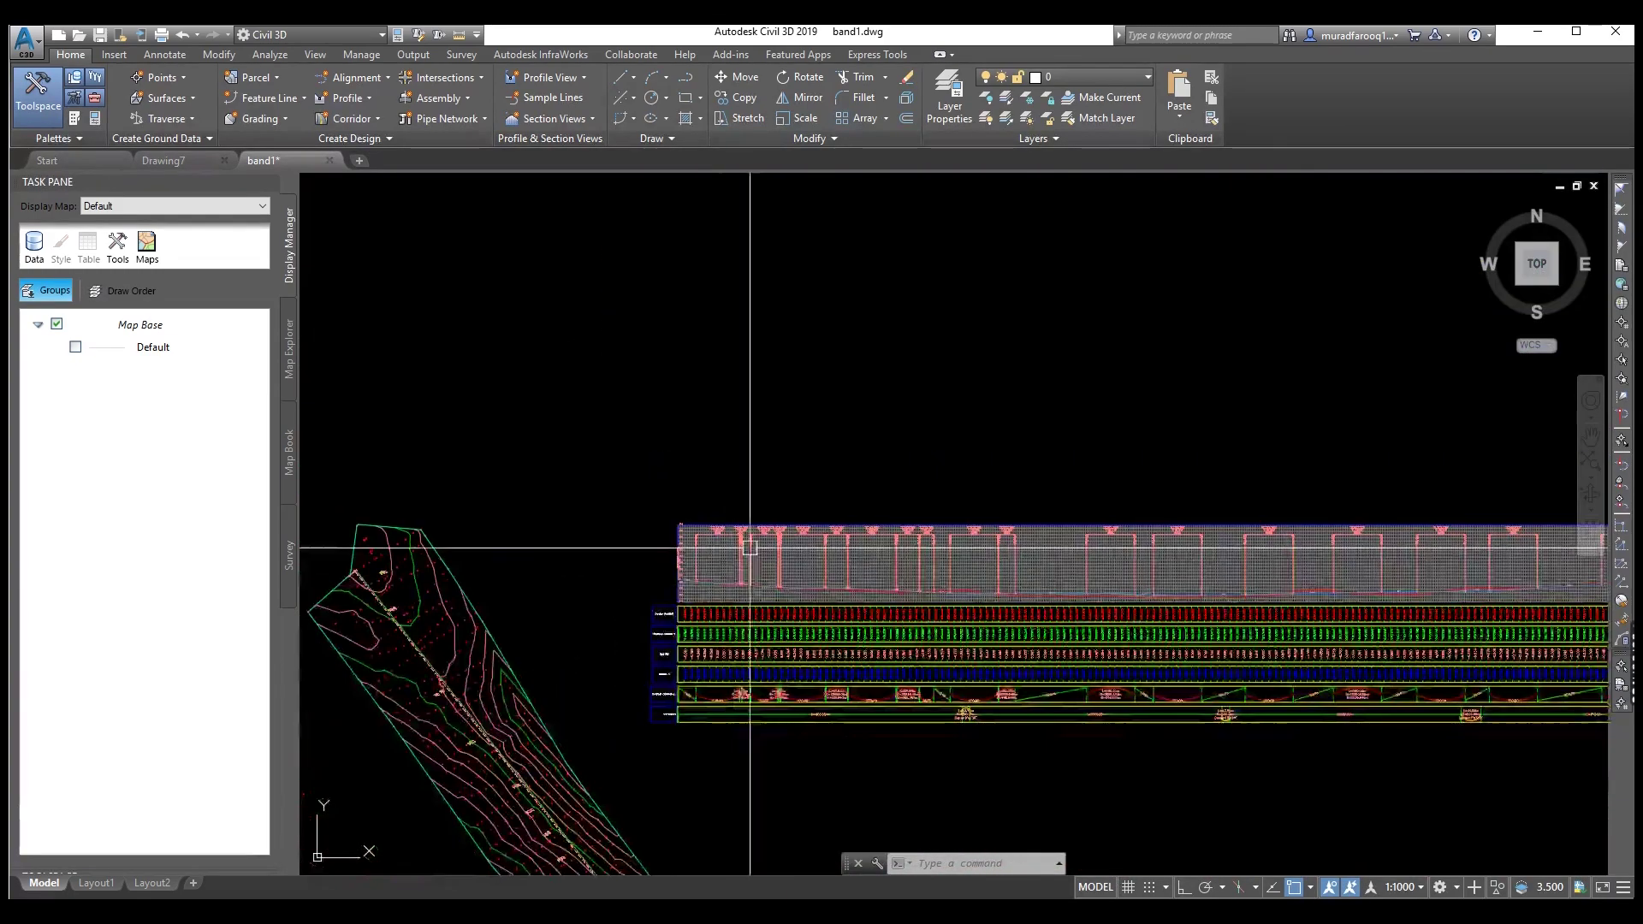
# - Open the Horizontal Geometry band's style for editing from the Alignment - 13 profile view properties and review its Tangent label
pyautogui.scroll(3, 765, 587)
pyautogui.click(780, 558)
pyautogui.rightClick(780, 555)
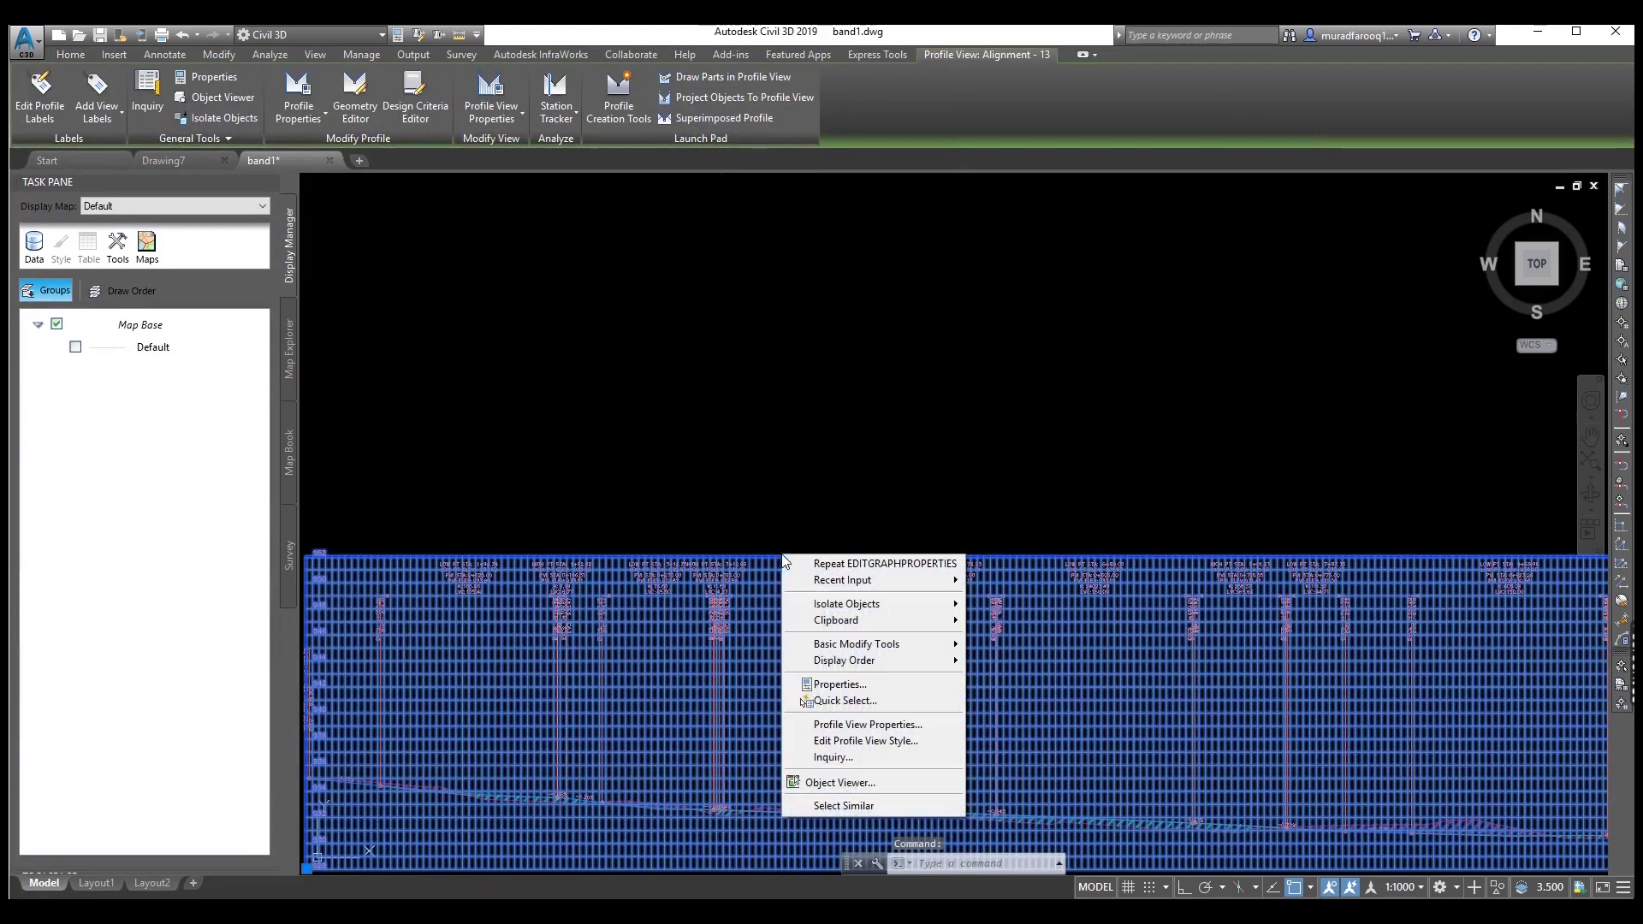
pyautogui.click(890, 711)
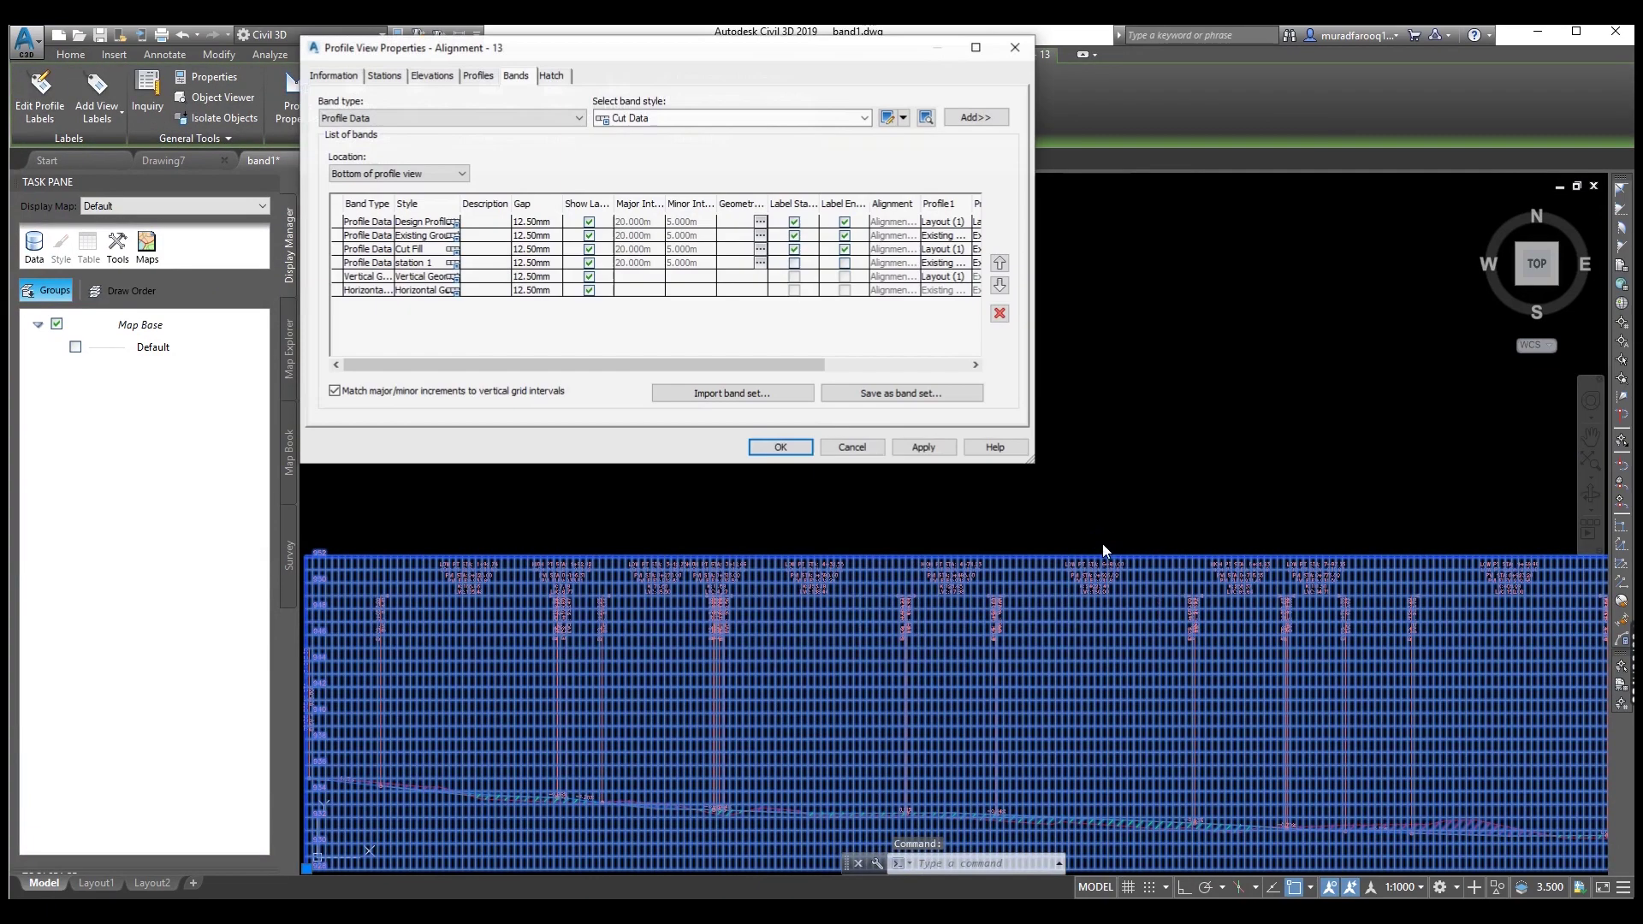
pyautogui.click(454, 291)
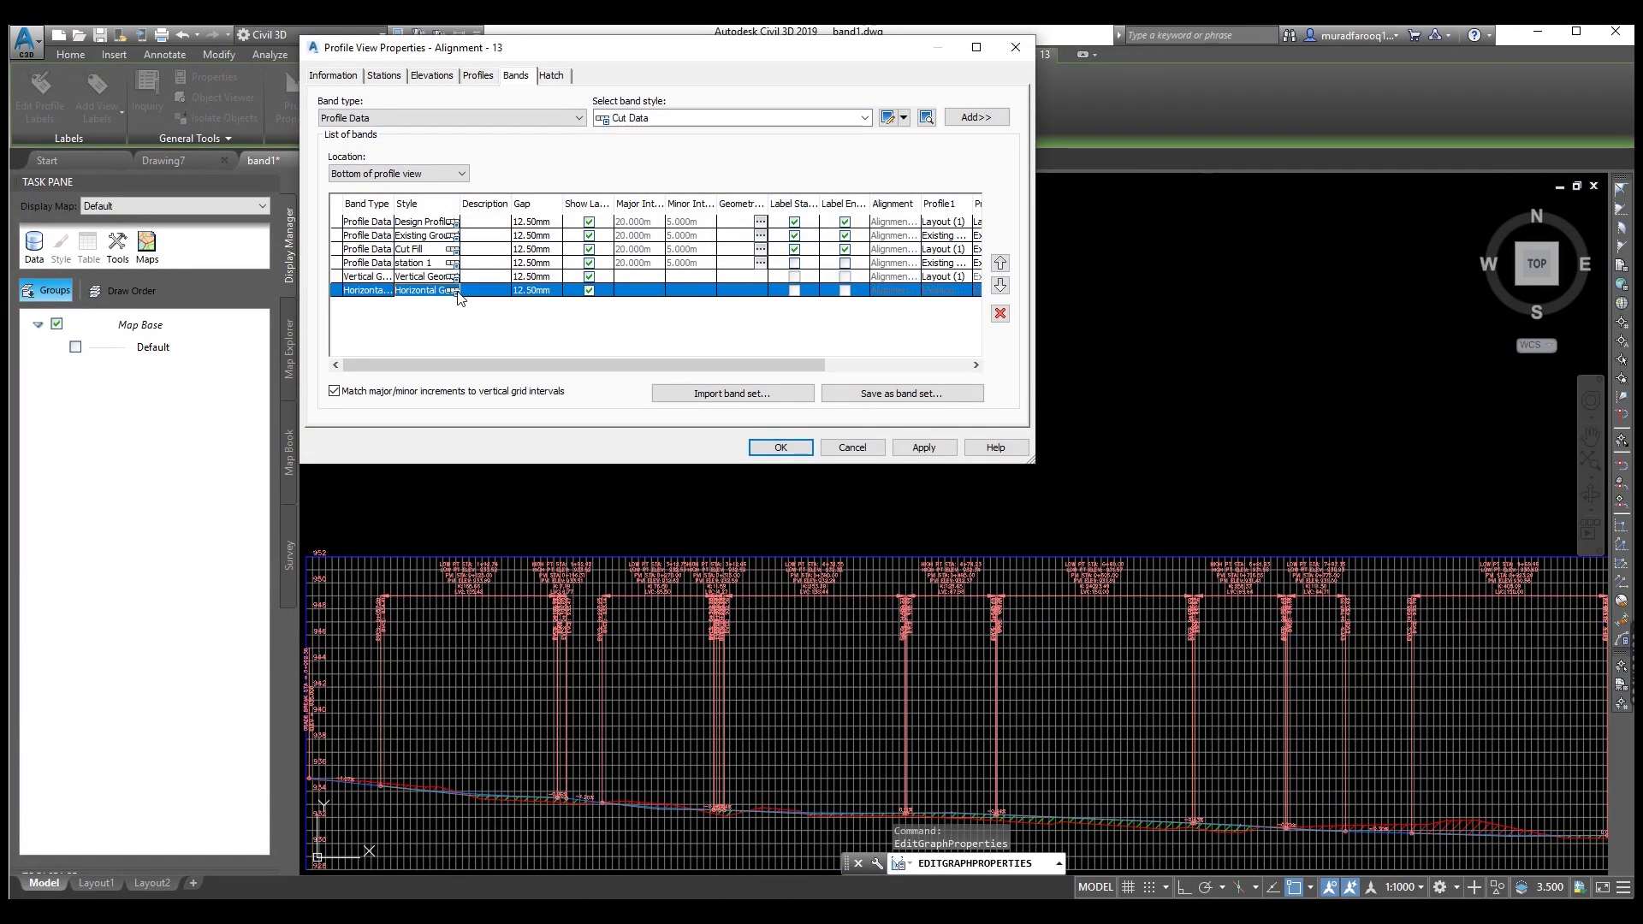
pyautogui.click(855, 461)
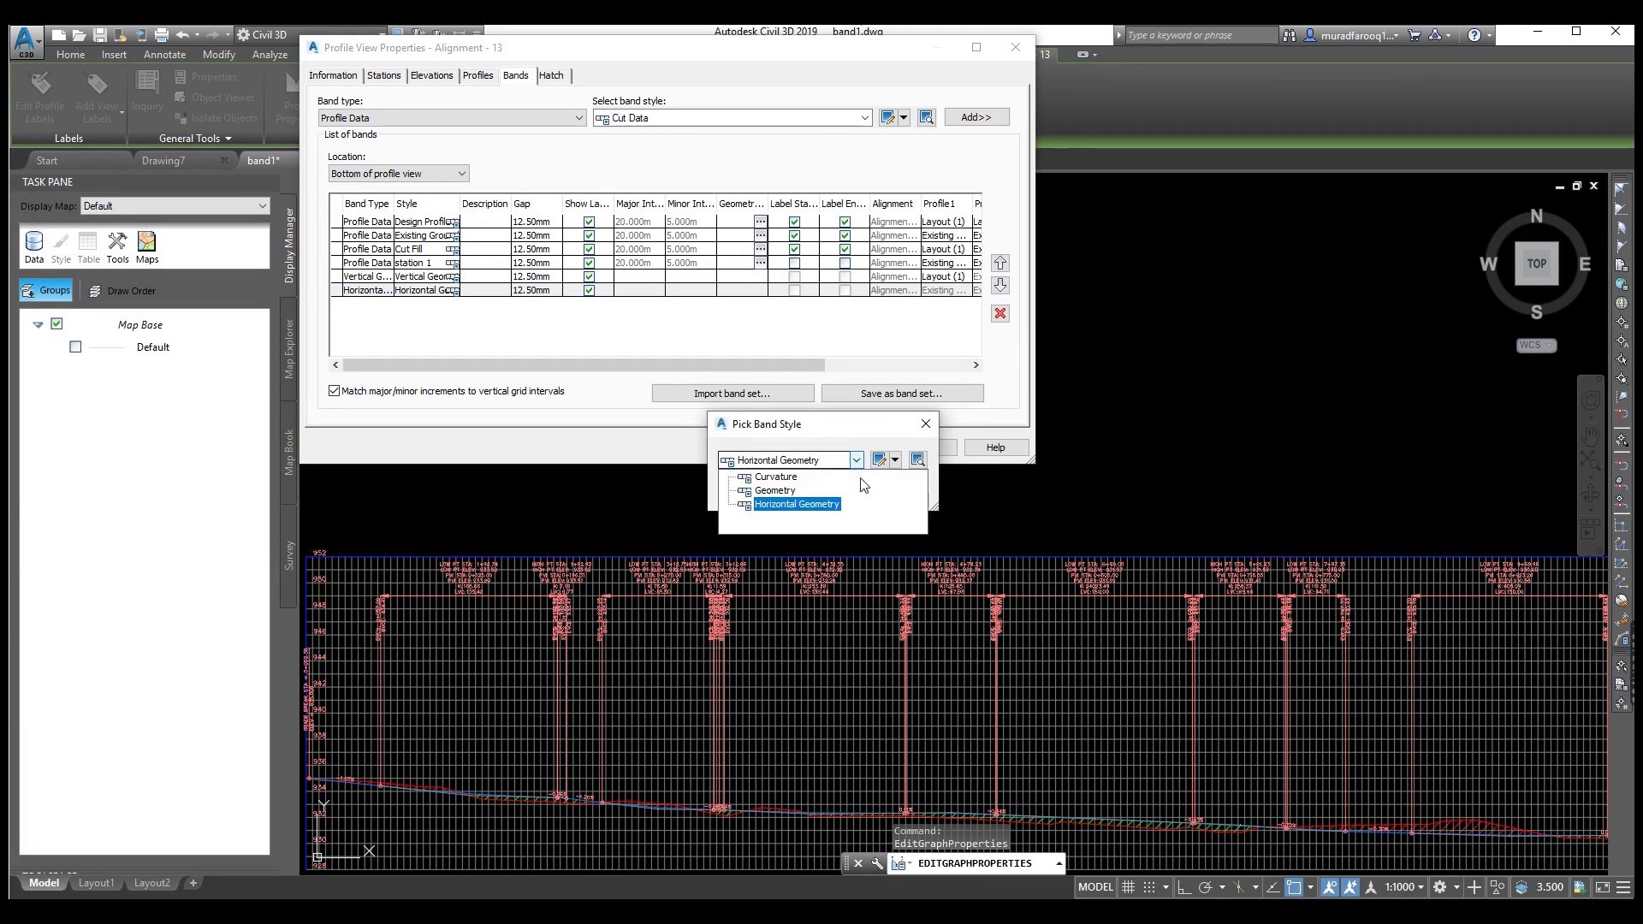
pyautogui.click(895, 460)
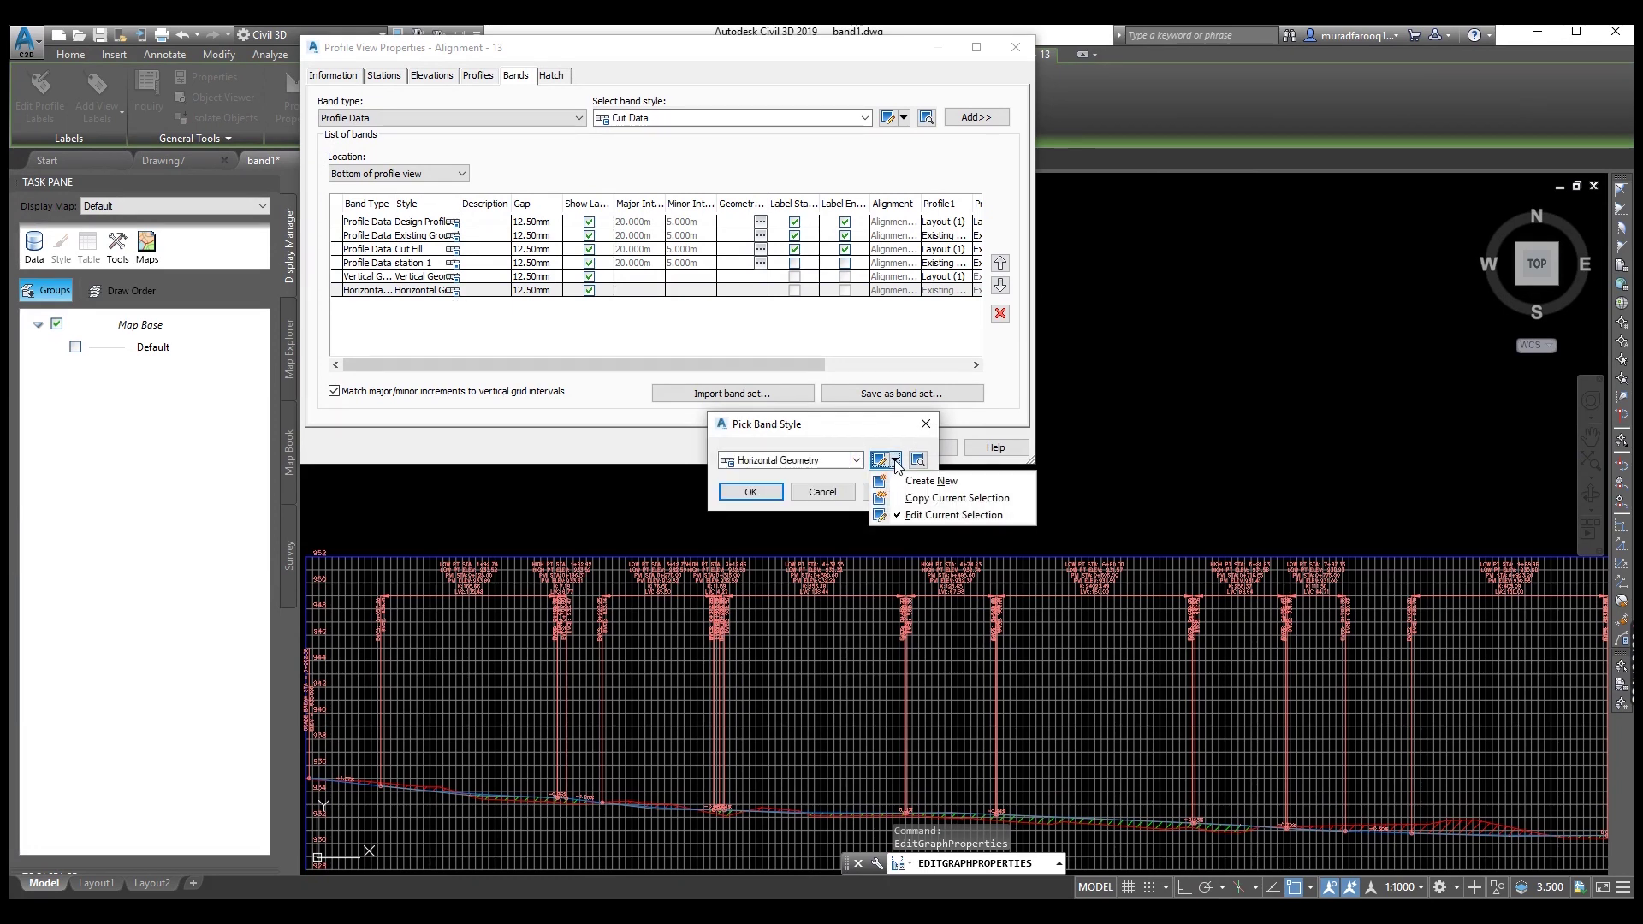
pyautogui.click(931, 515)
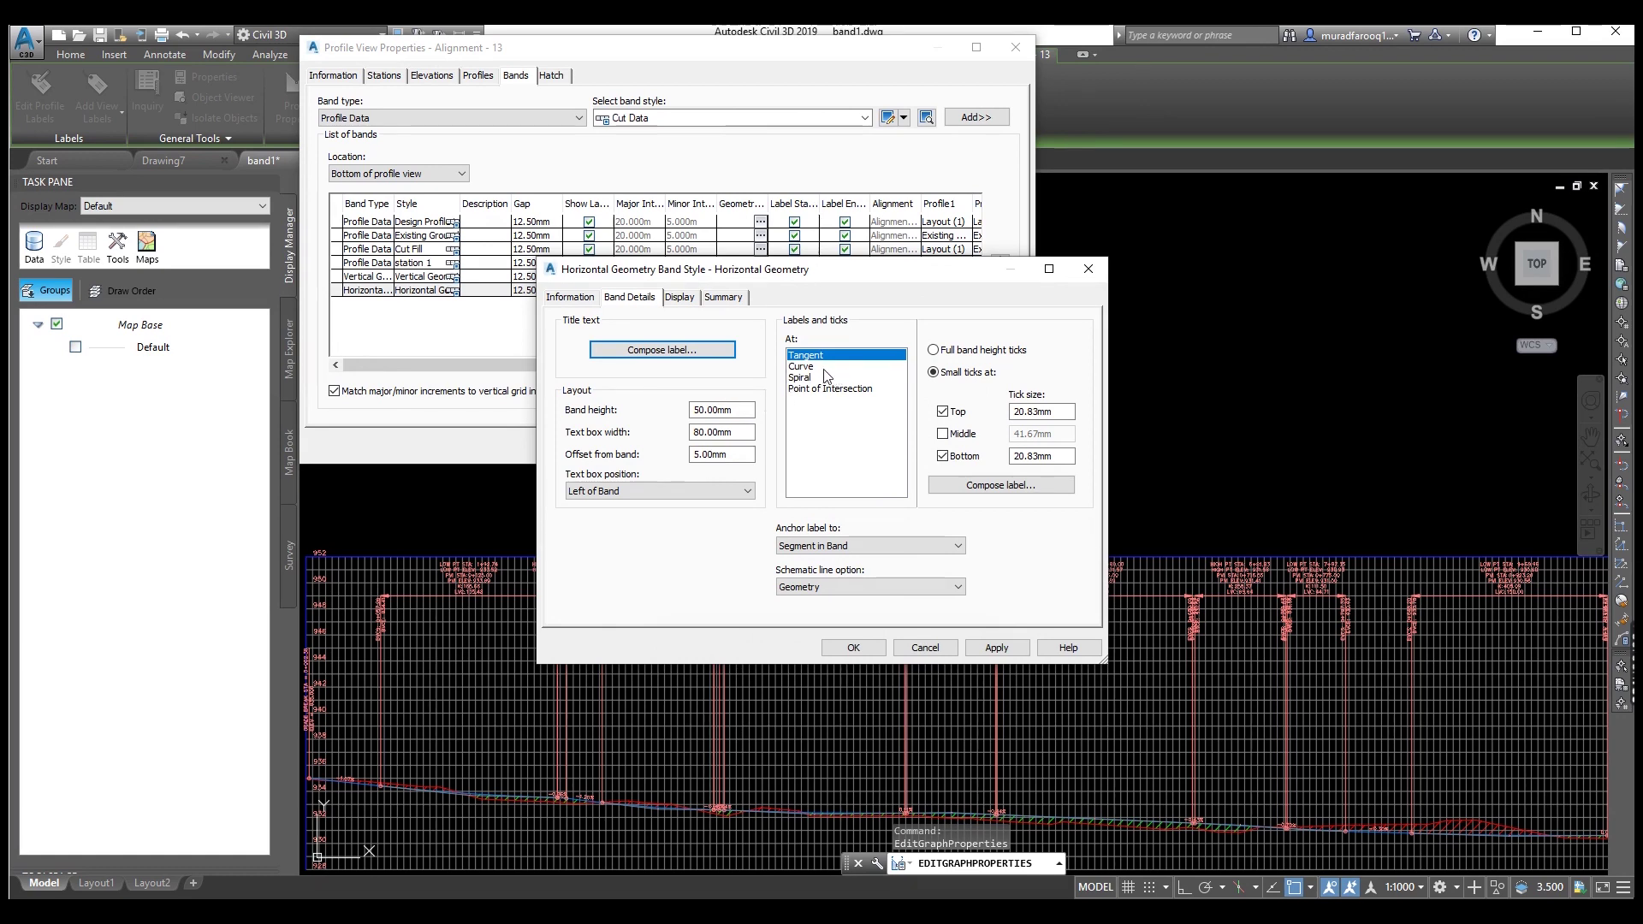
pyautogui.click(984, 484)
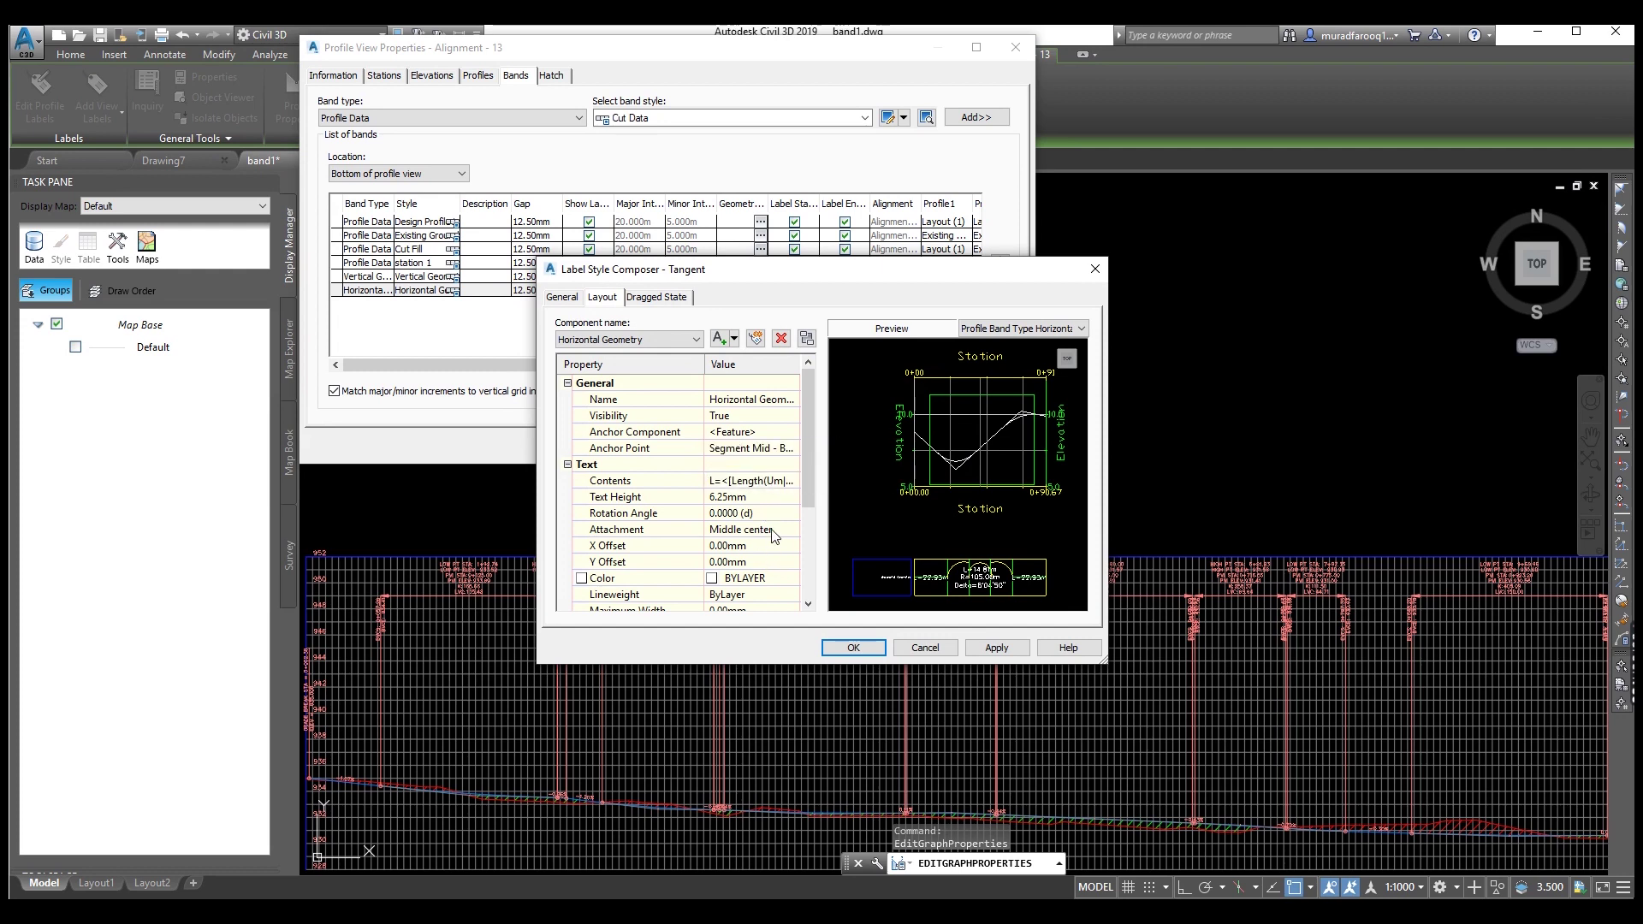
pyautogui.click(855, 648)
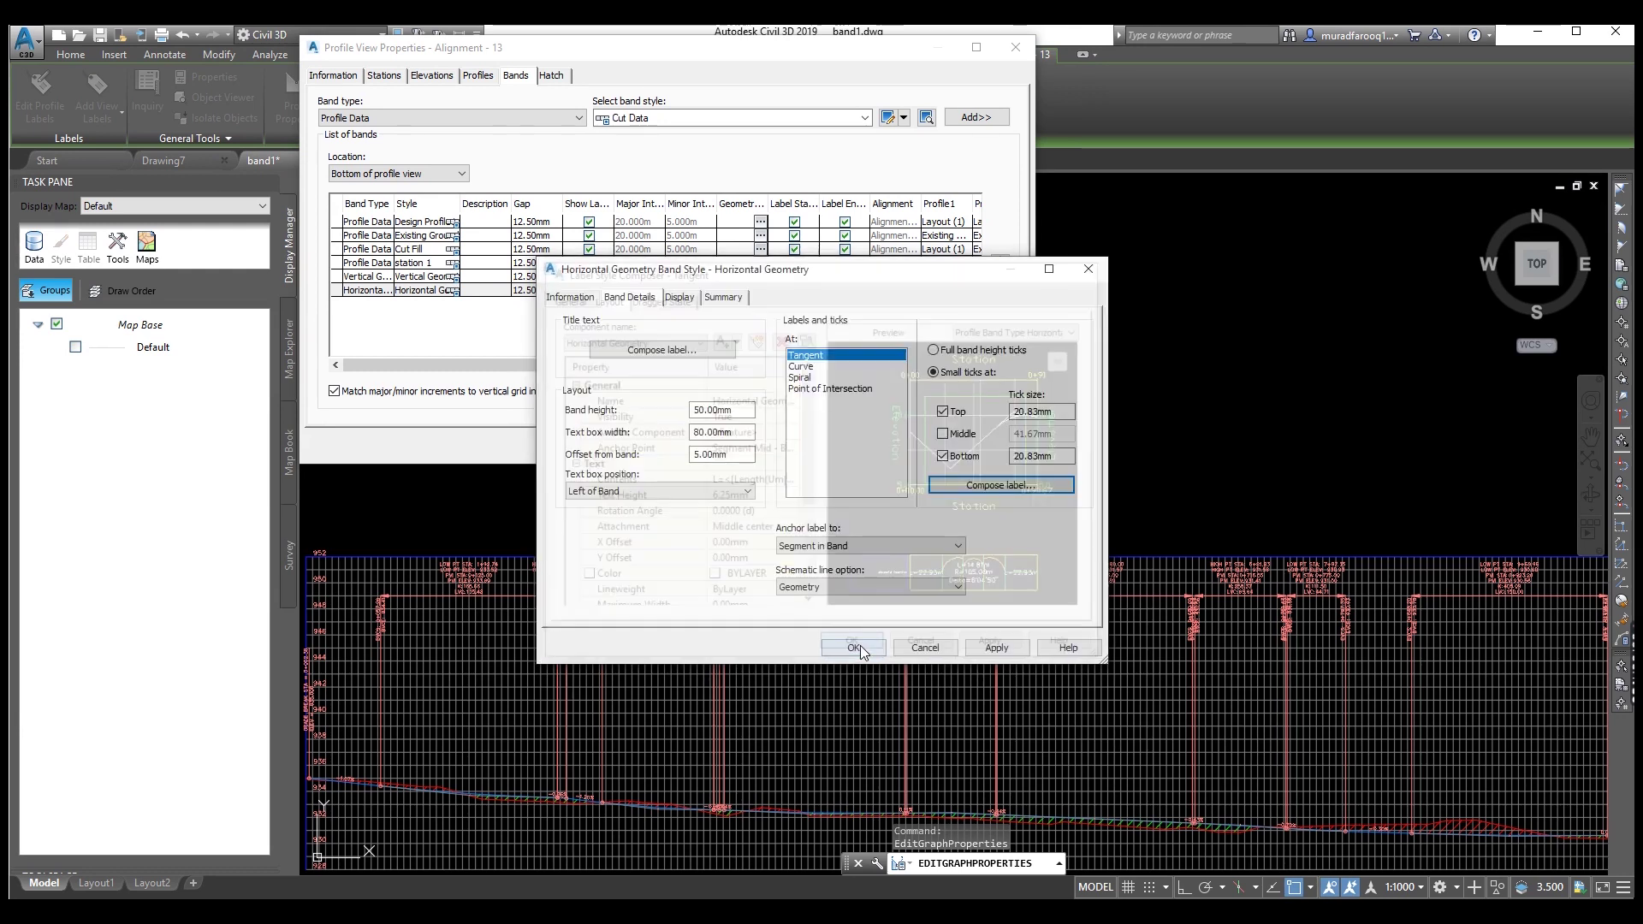
# - Set the band title text's anchor point to Middle Center and its attachment to Middle center
pyautogui.click(689, 350)
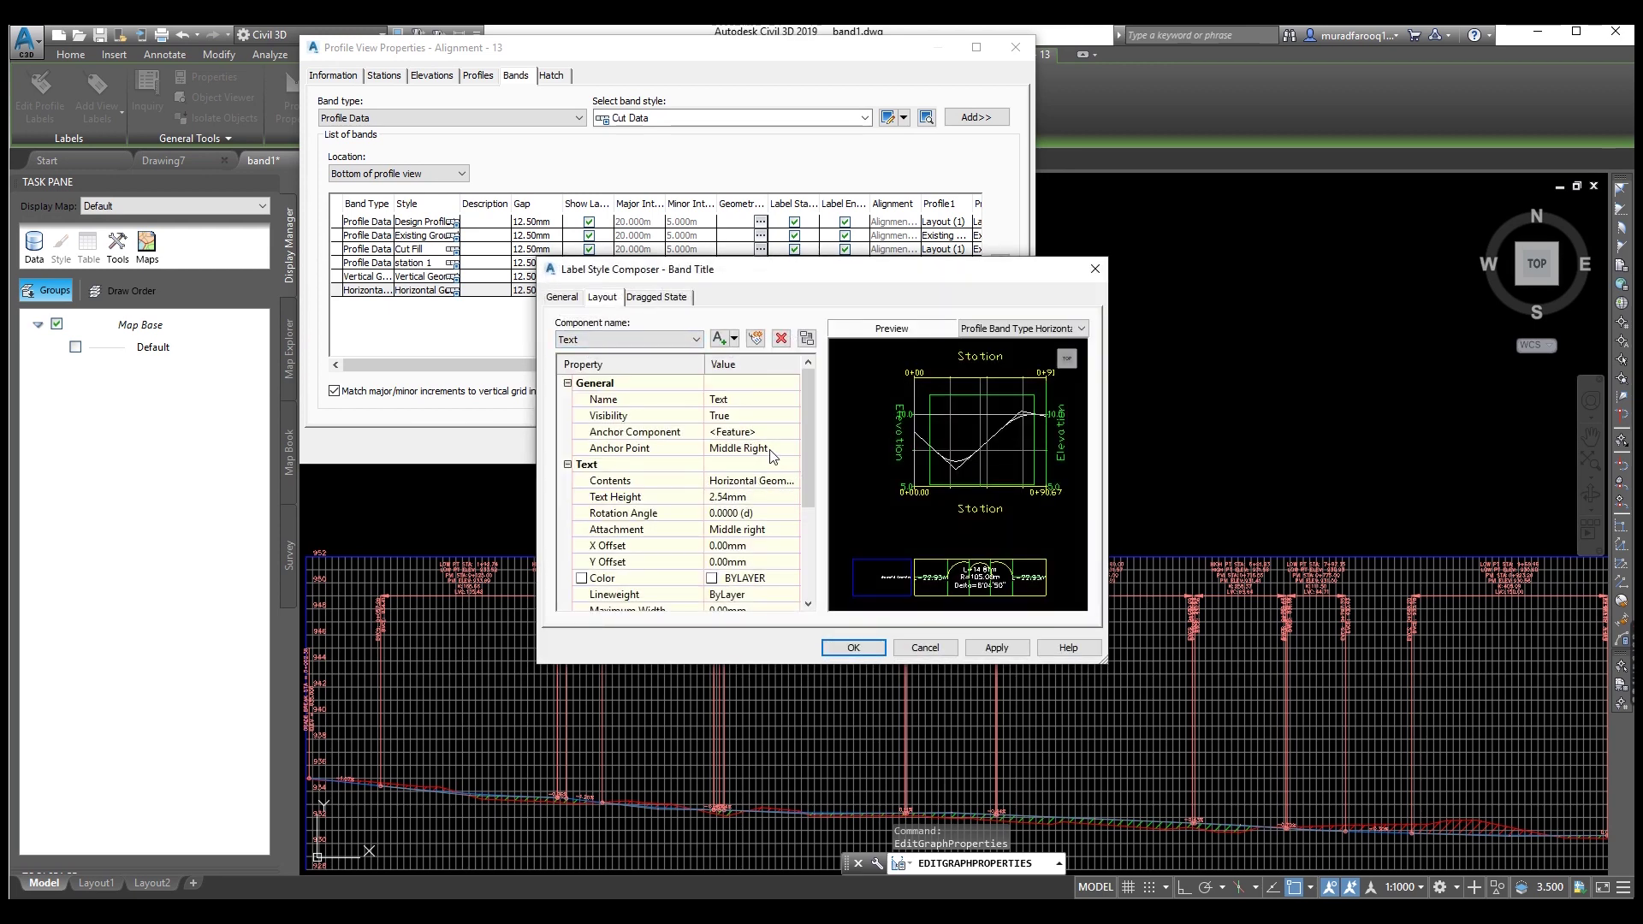
pyautogui.click(773, 456)
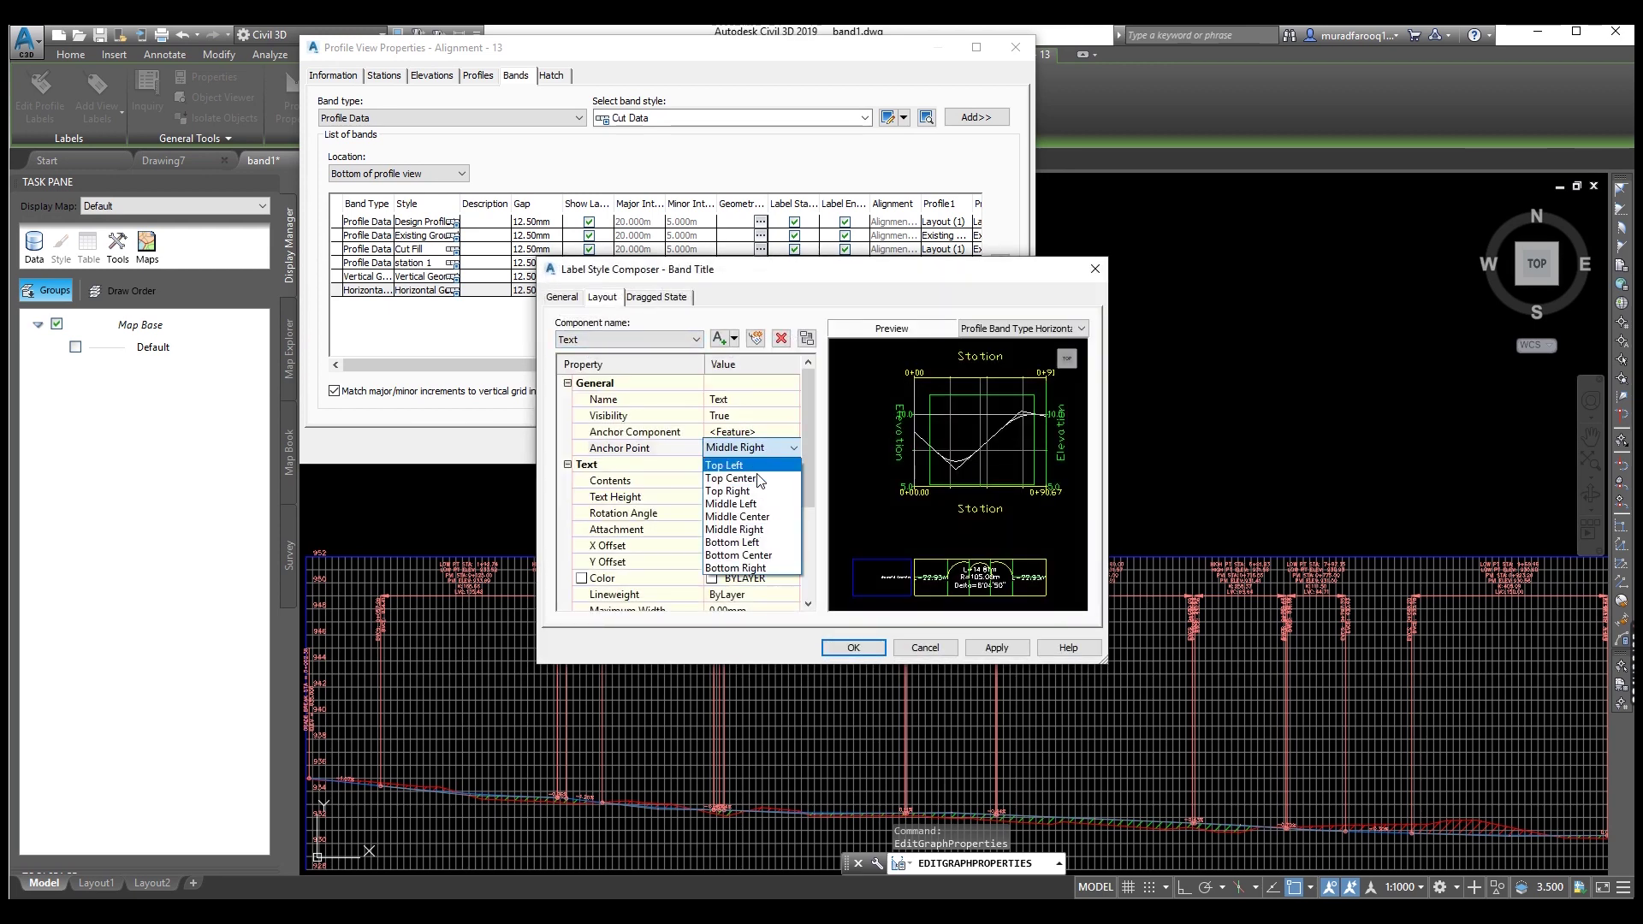
pyautogui.click(757, 518)
pyautogui.click(759, 532)
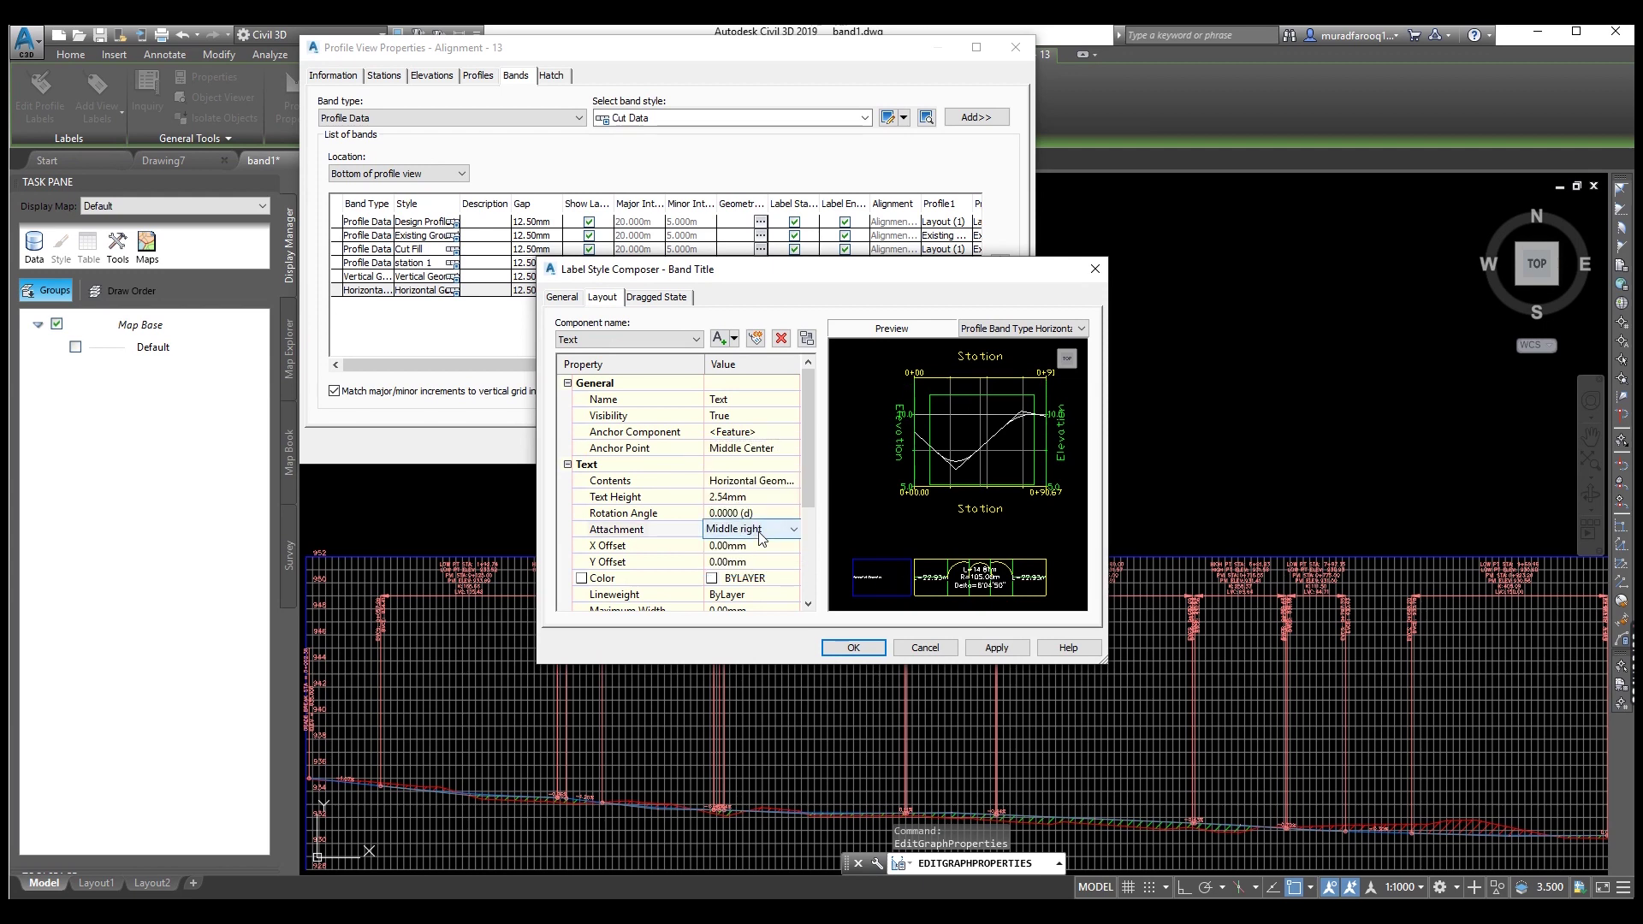
pyautogui.click(759, 530)
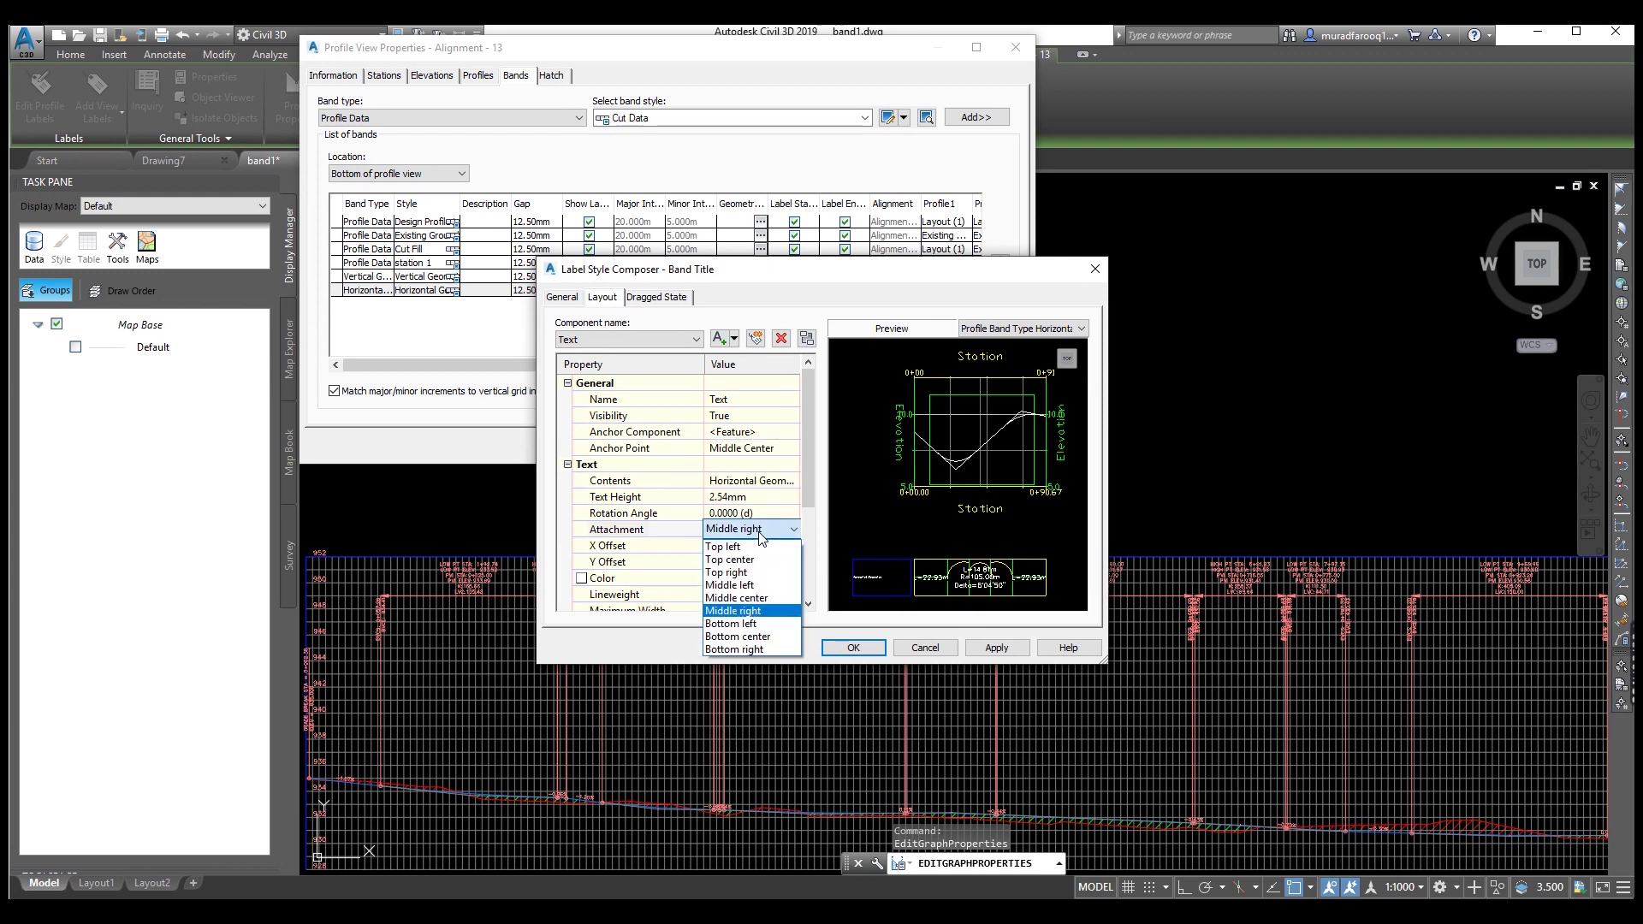
pyautogui.click(744, 598)
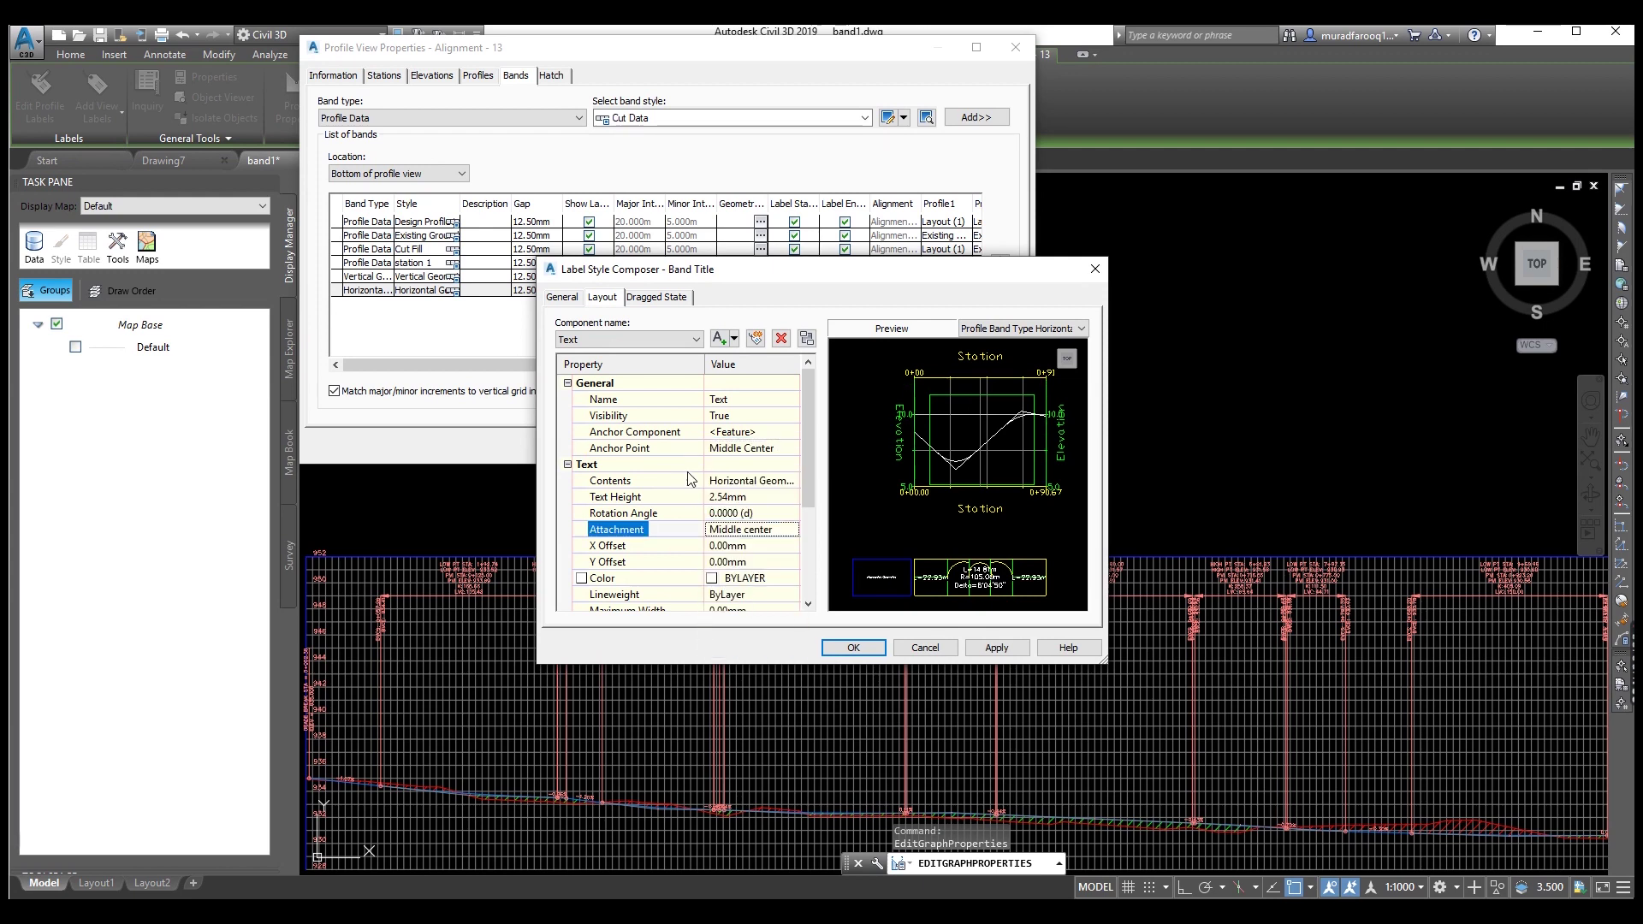
# - Set the band title's text height to 5 mm and apply the band style and profile view property changes
pyautogui.click(757, 498)
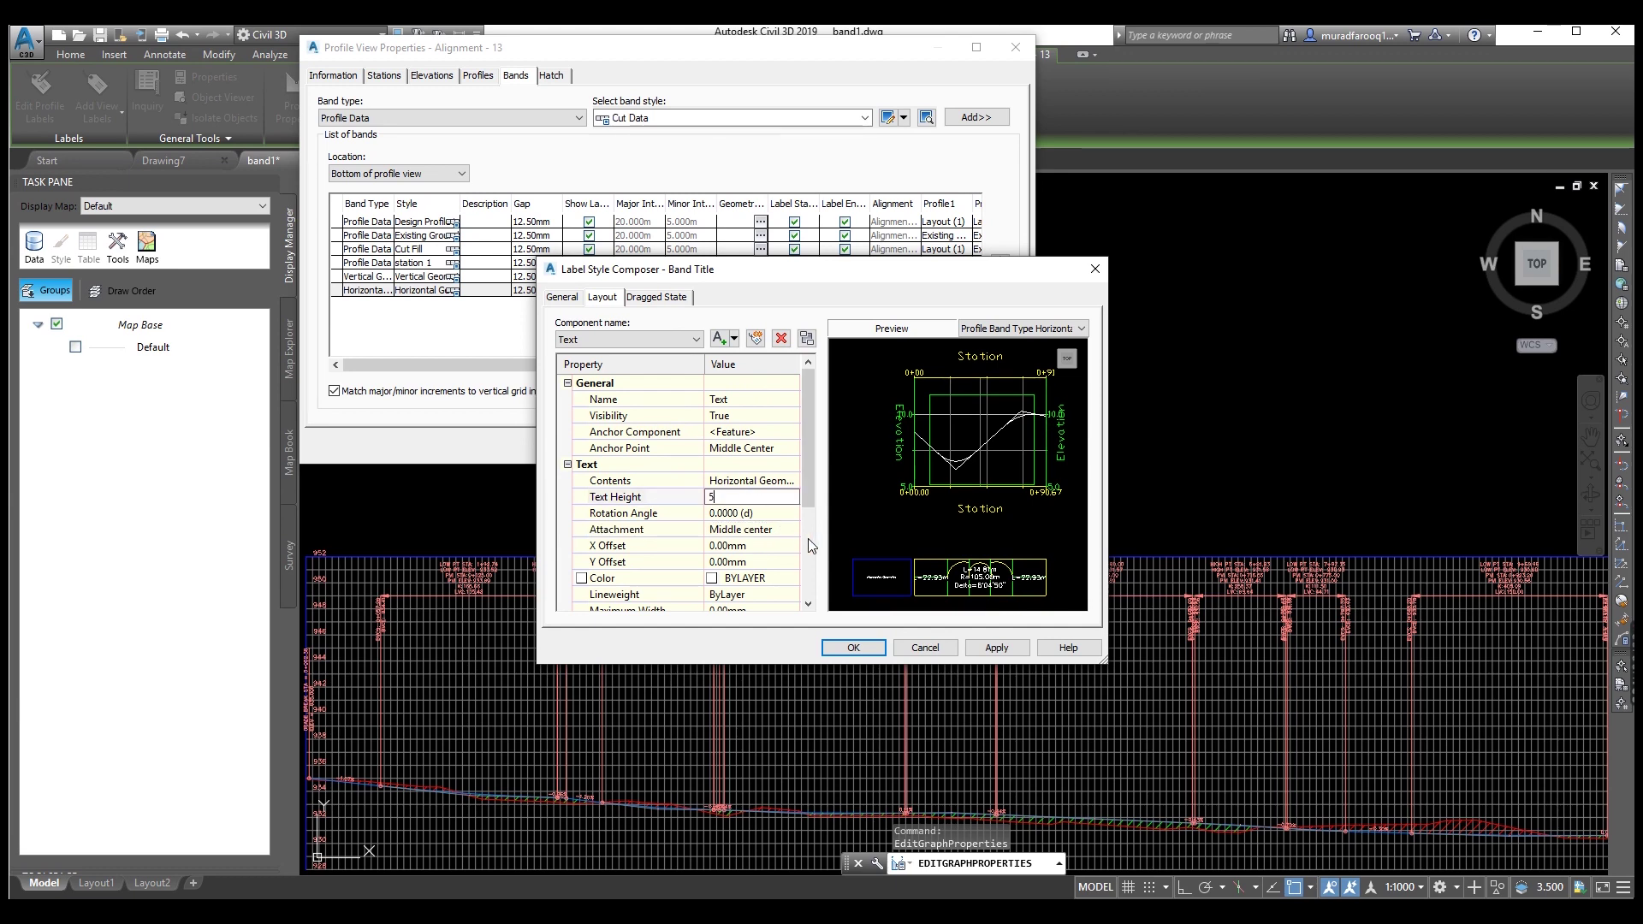
pyautogui.click(991, 648)
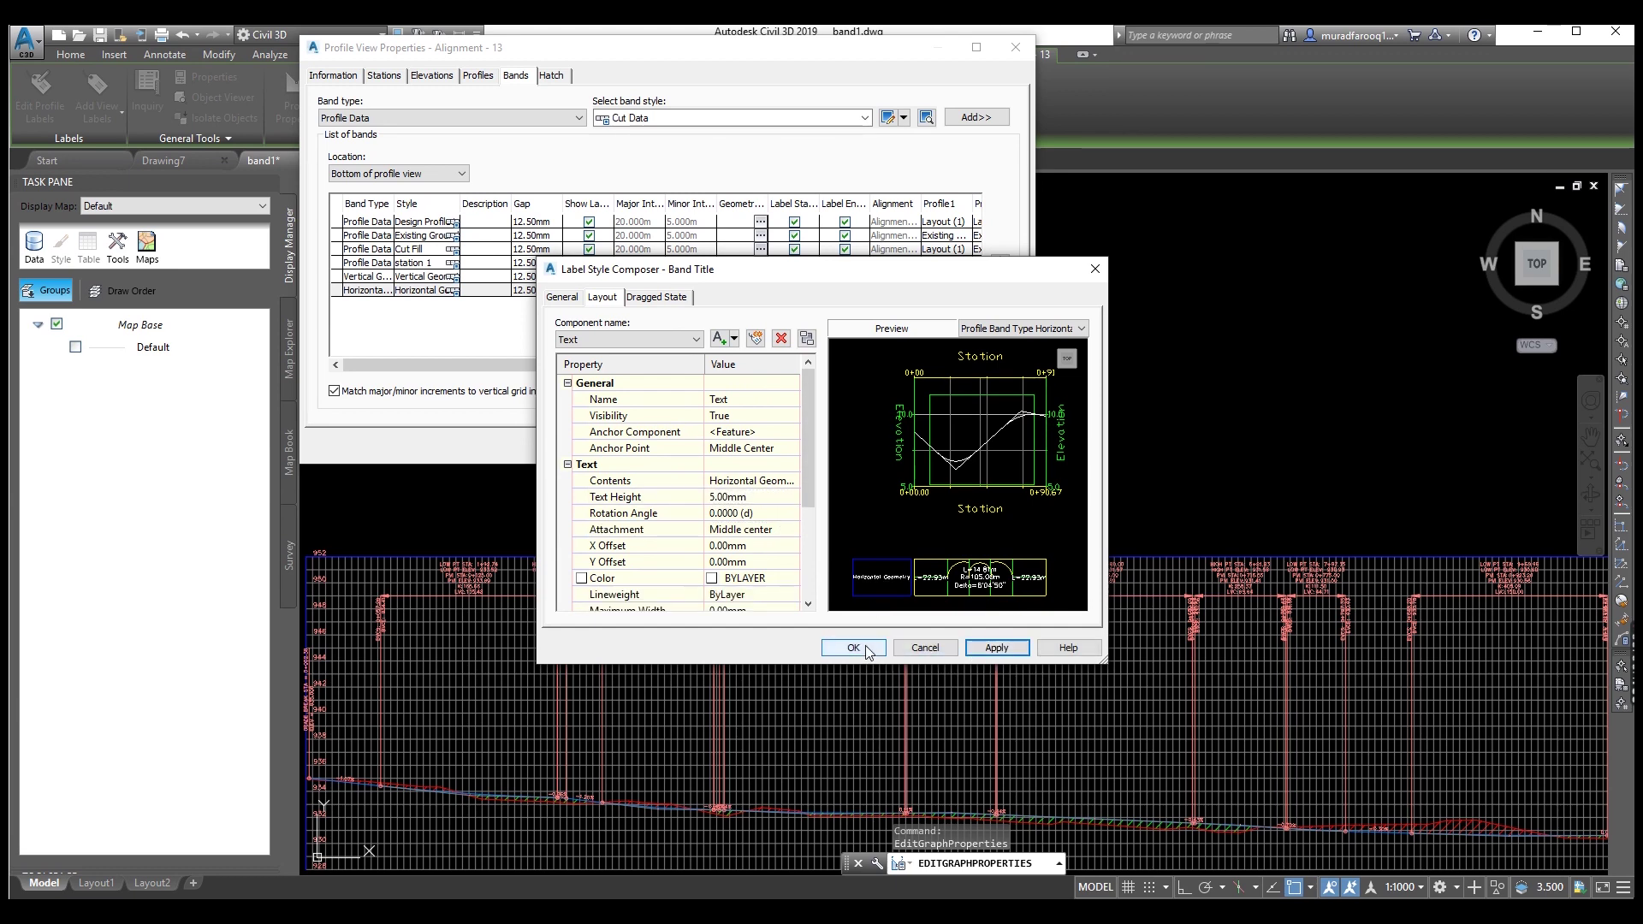
pyautogui.click(869, 653)
pyautogui.click(992, 647)
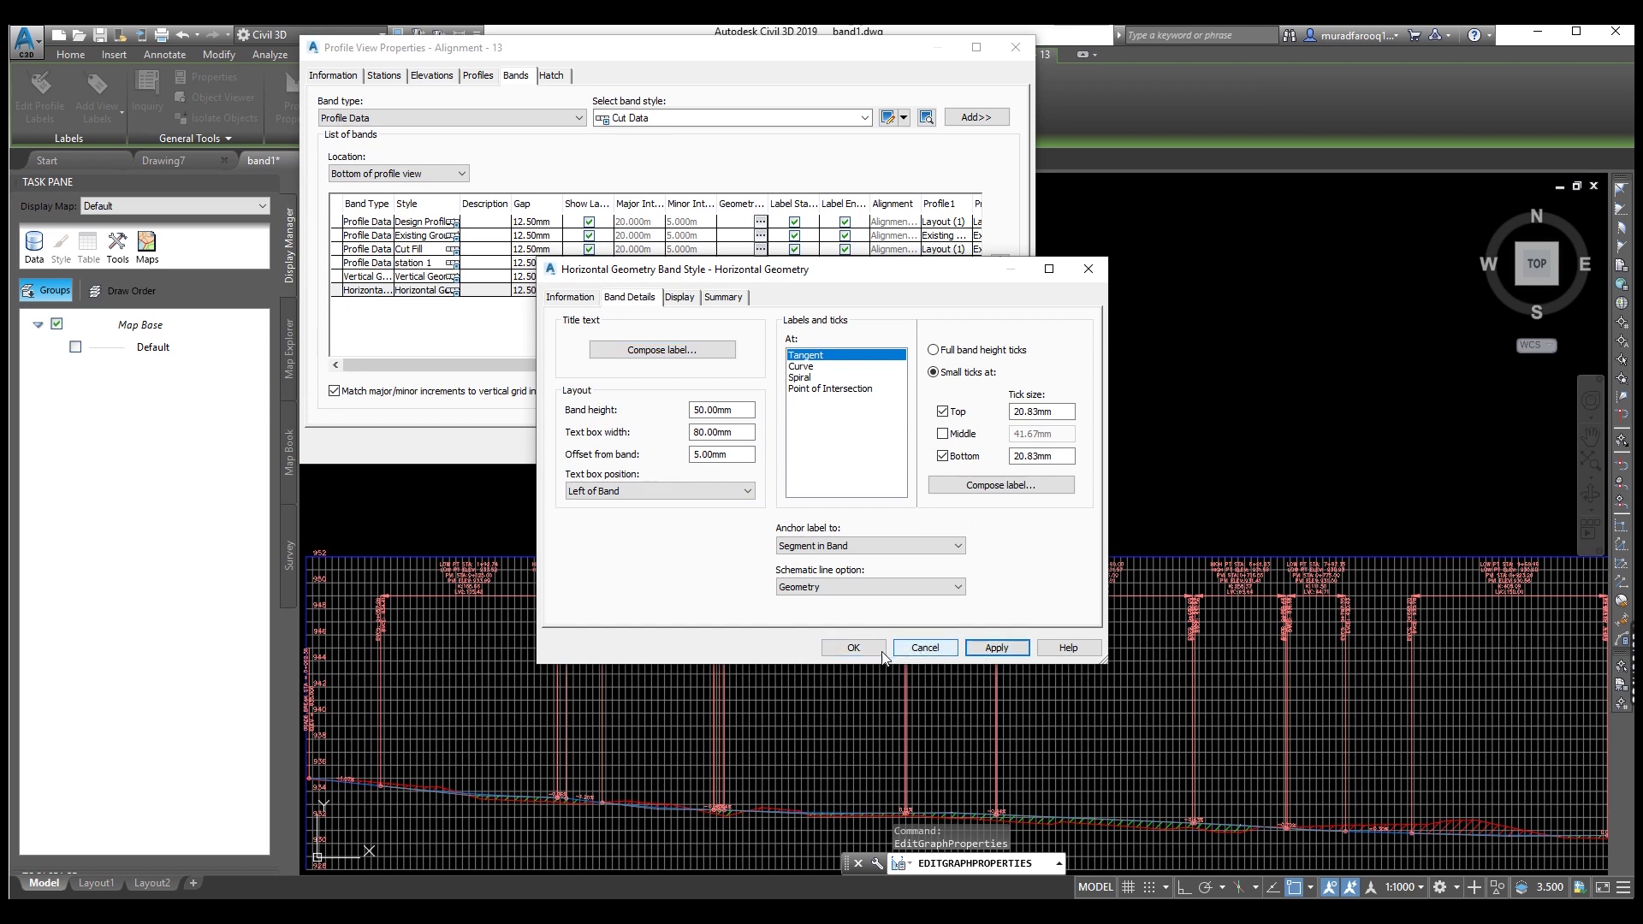
pyautogui.click(853, 648)
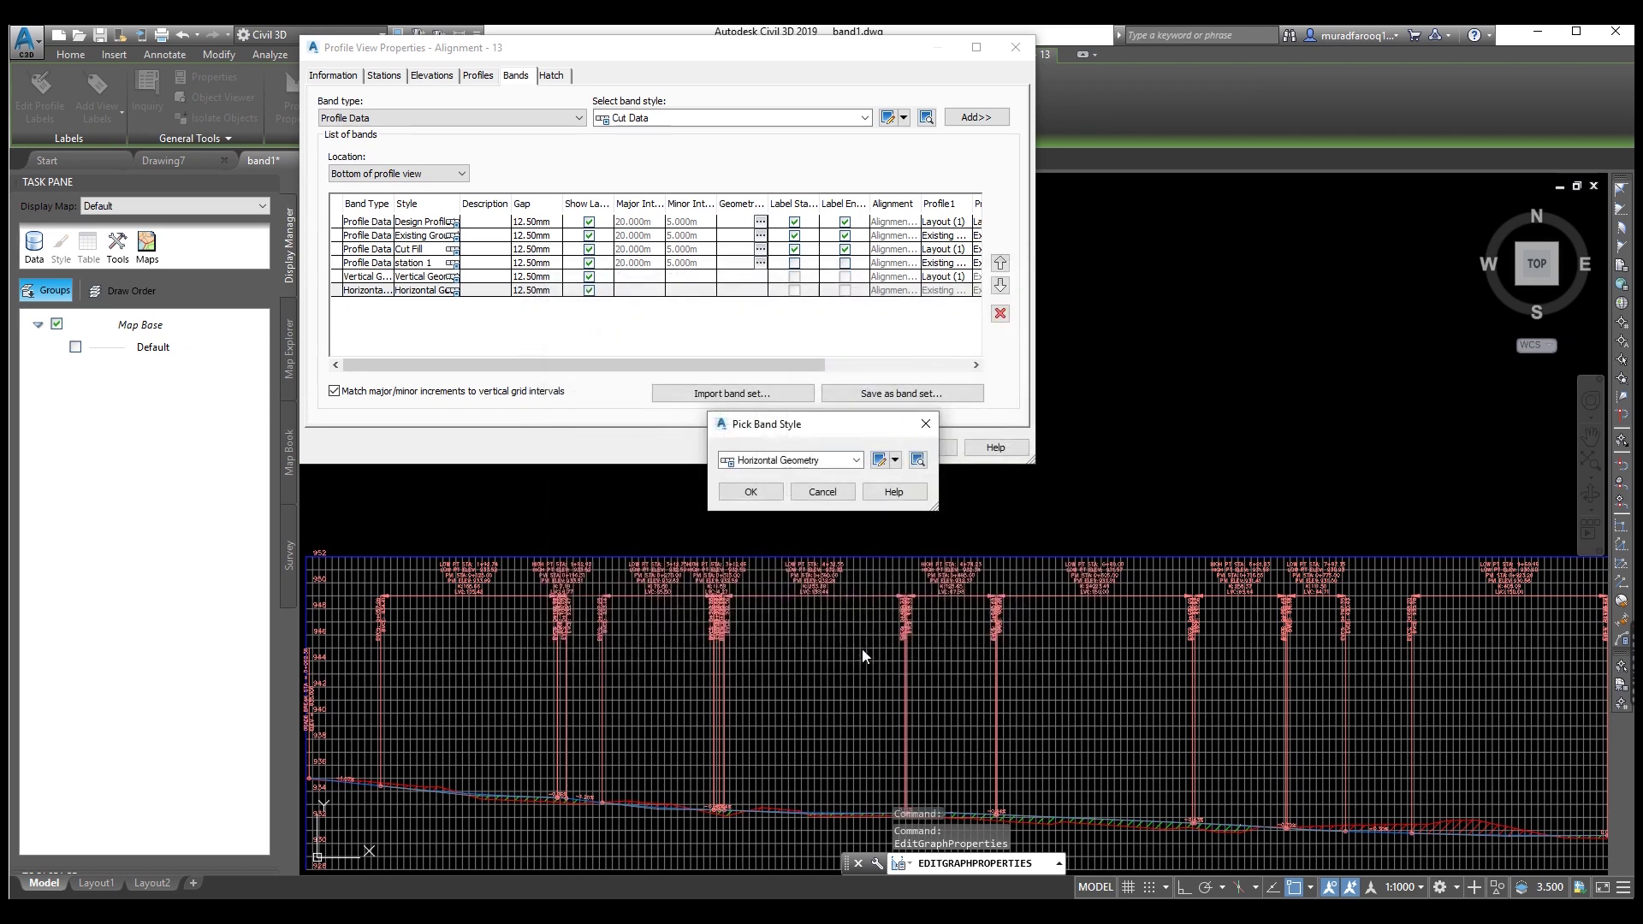
pyautogui.click(751, 491)
pyautogui.click(920, 448)
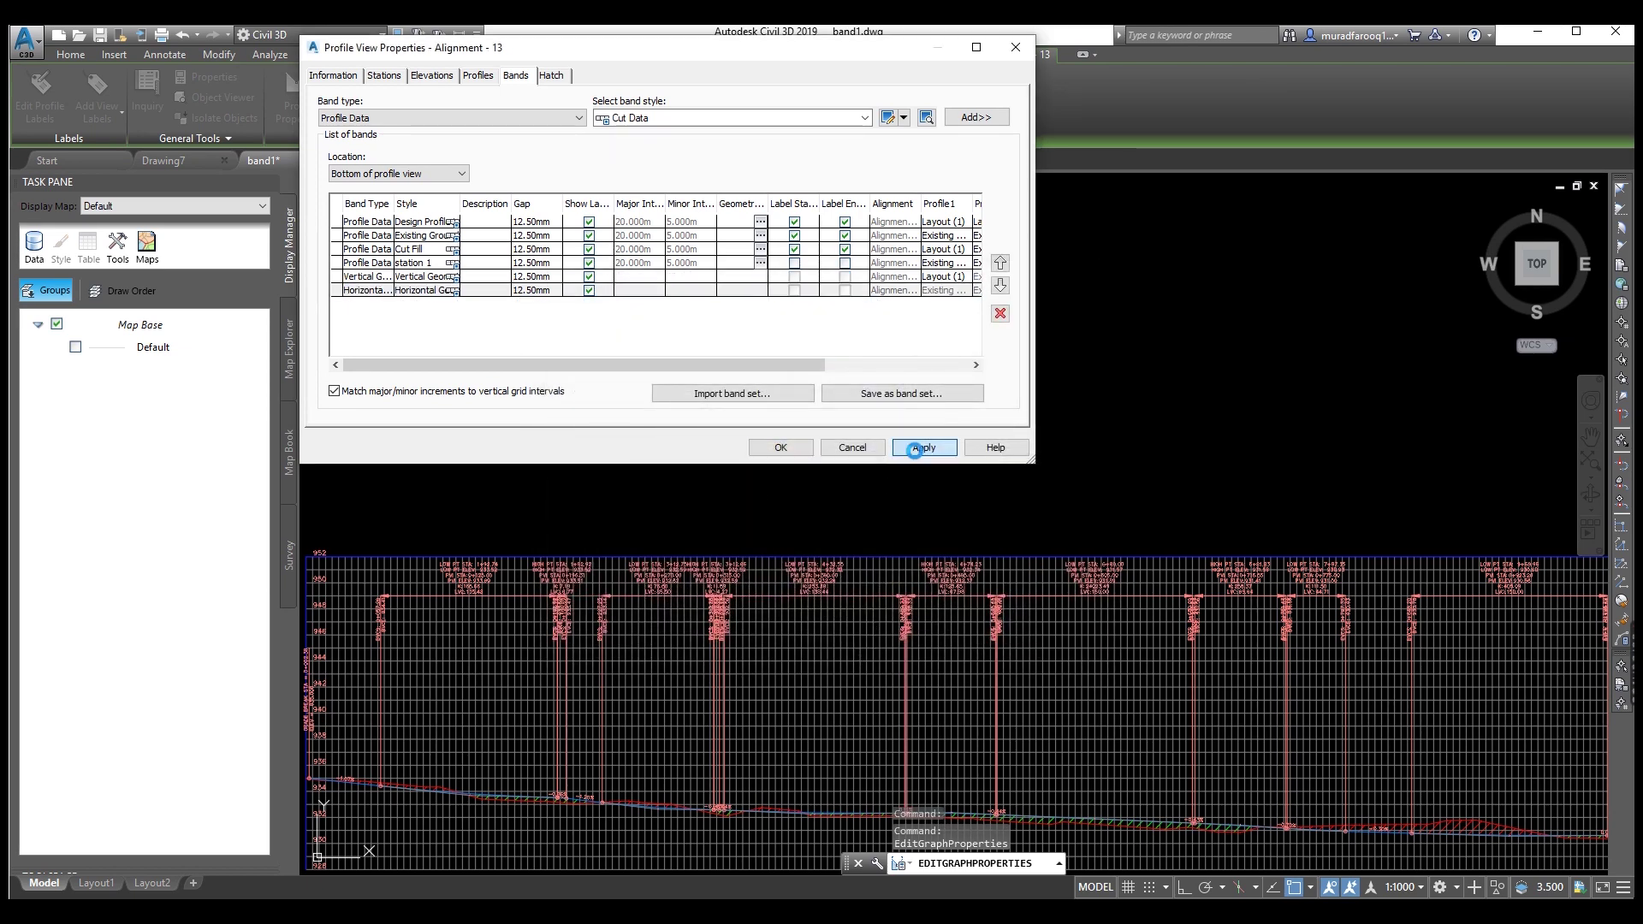
pyautogui.click(780, 447)
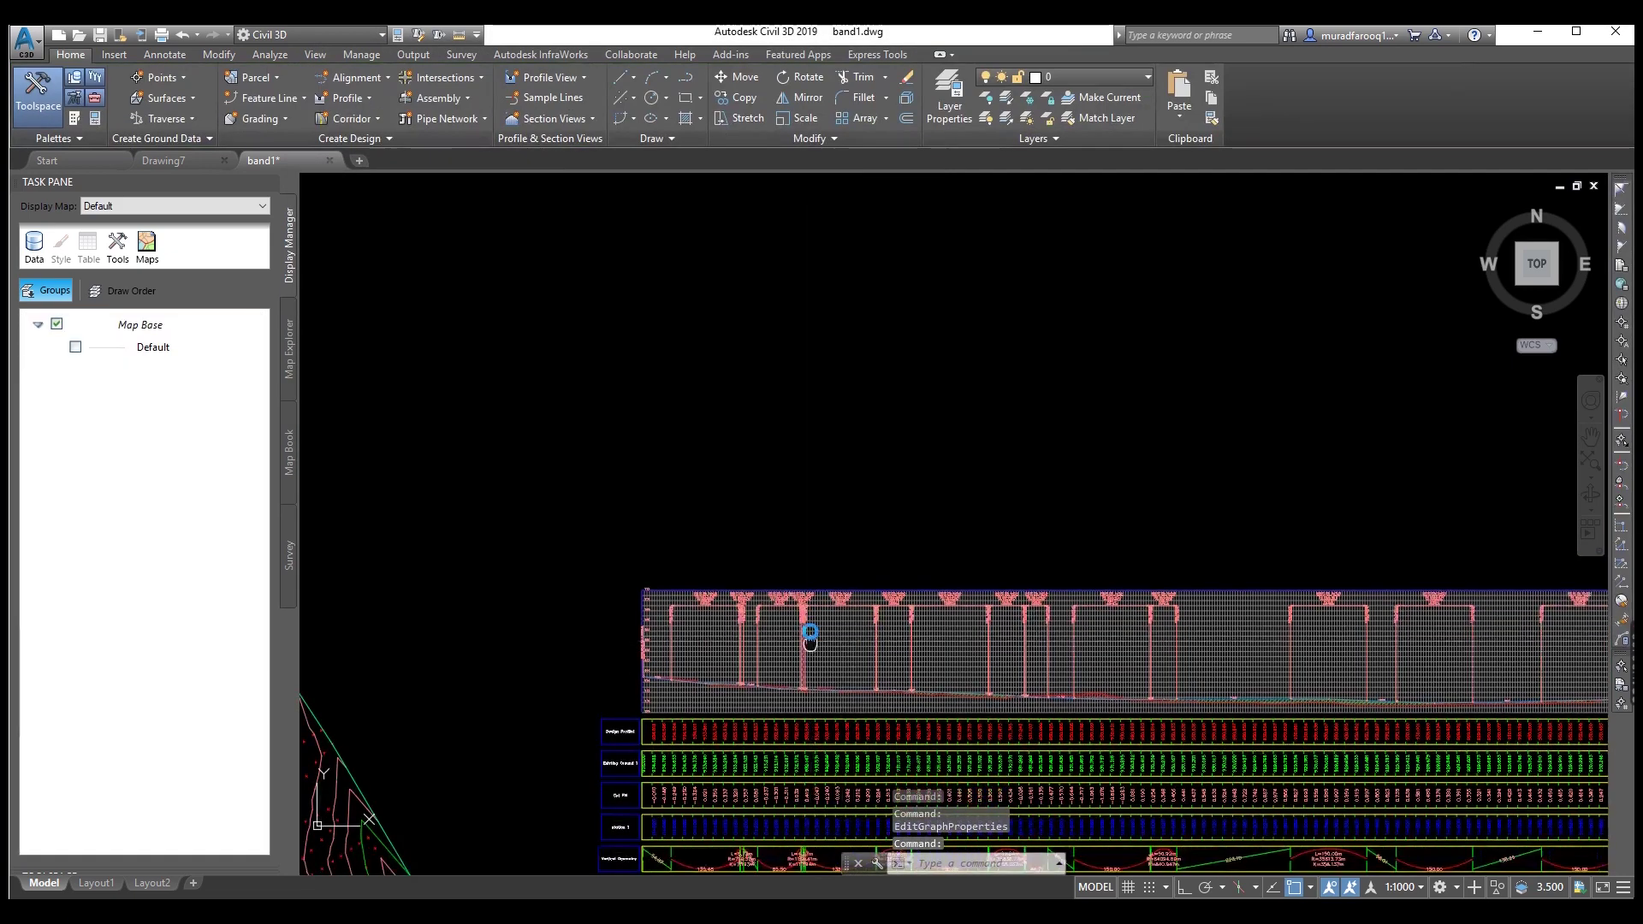
# - Examine the Horizontal Geometry band's title box and its tangent and curve labels along the whole profile view
pyautogui.scroll(5, 539, 665)
pyautogui.scroll(3, 736, 642)
pyautogui.scroll(-1, 744, 557)
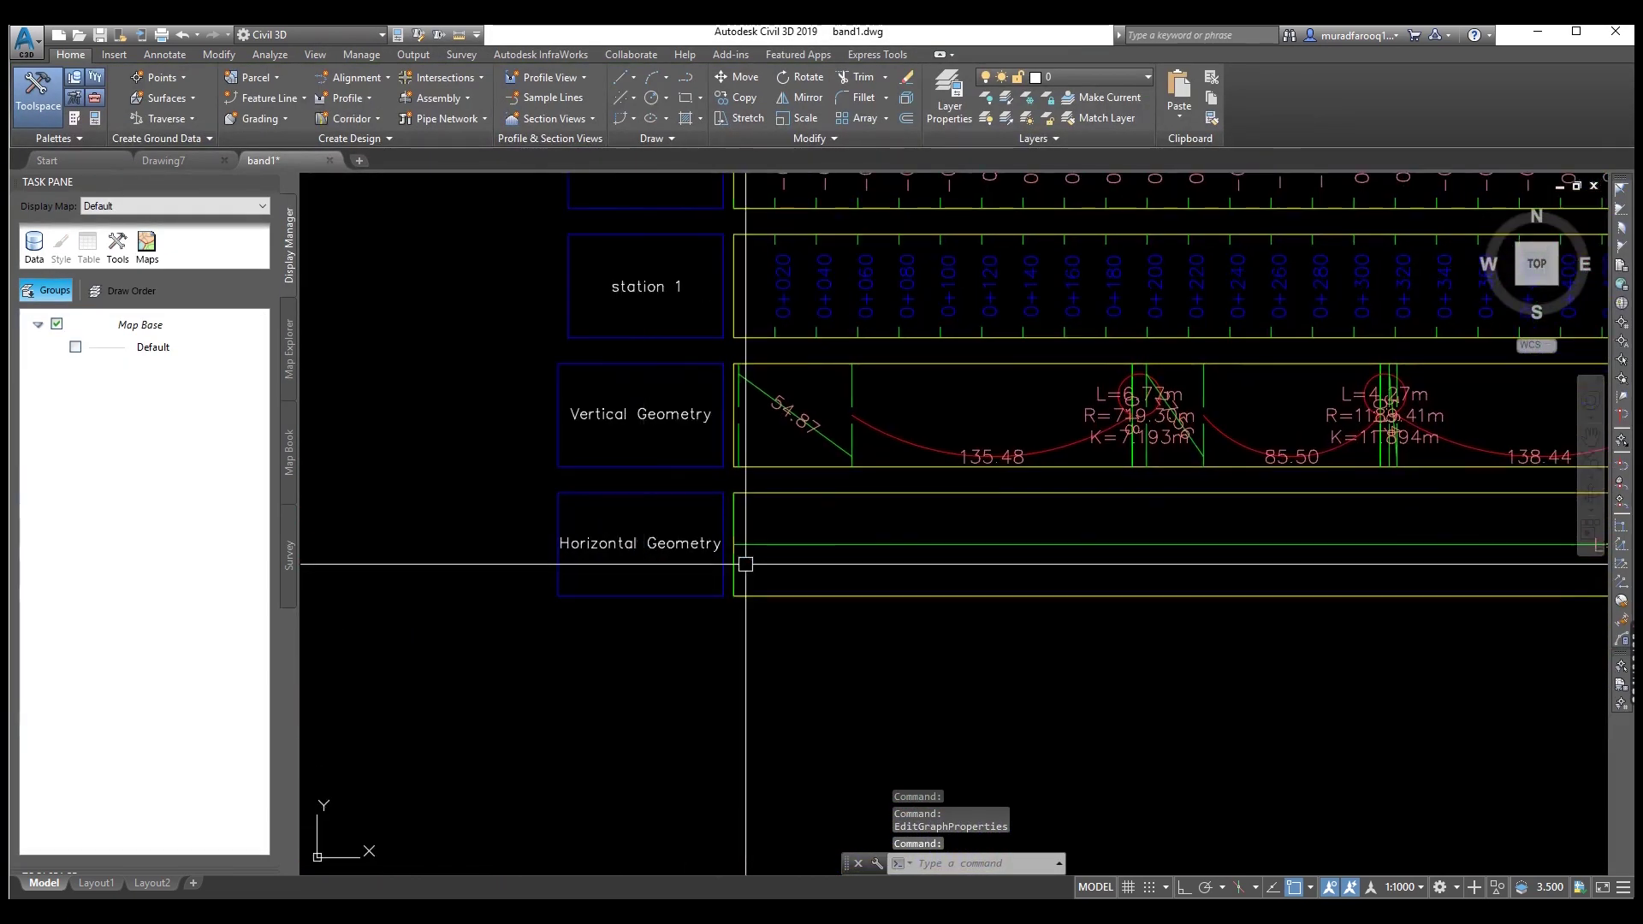
pyautogui.scroll(-5, 1037, 546)
pyautogui.scroll(-3, 1036, 545)
pyautogui.moveTo(861, 386)
pyautogui.mouseDown(button='middle')
pyautogui.moveTo(1100, 459)
pyautogui.moveTo(772, 431)
pyautogui.mouseUp(button='middle')
pyautogui.moveTo(665, 513)
pyautogui.mouseDown(button='middle')
pyautogui.moveTo(660, 407)
pyautogui.moveTo(609, 435)
pyautogui.moveTo(656, 518)
pyautogui.mouseUp(button='middle')
pyautogui.scroll(2, 632, 467)
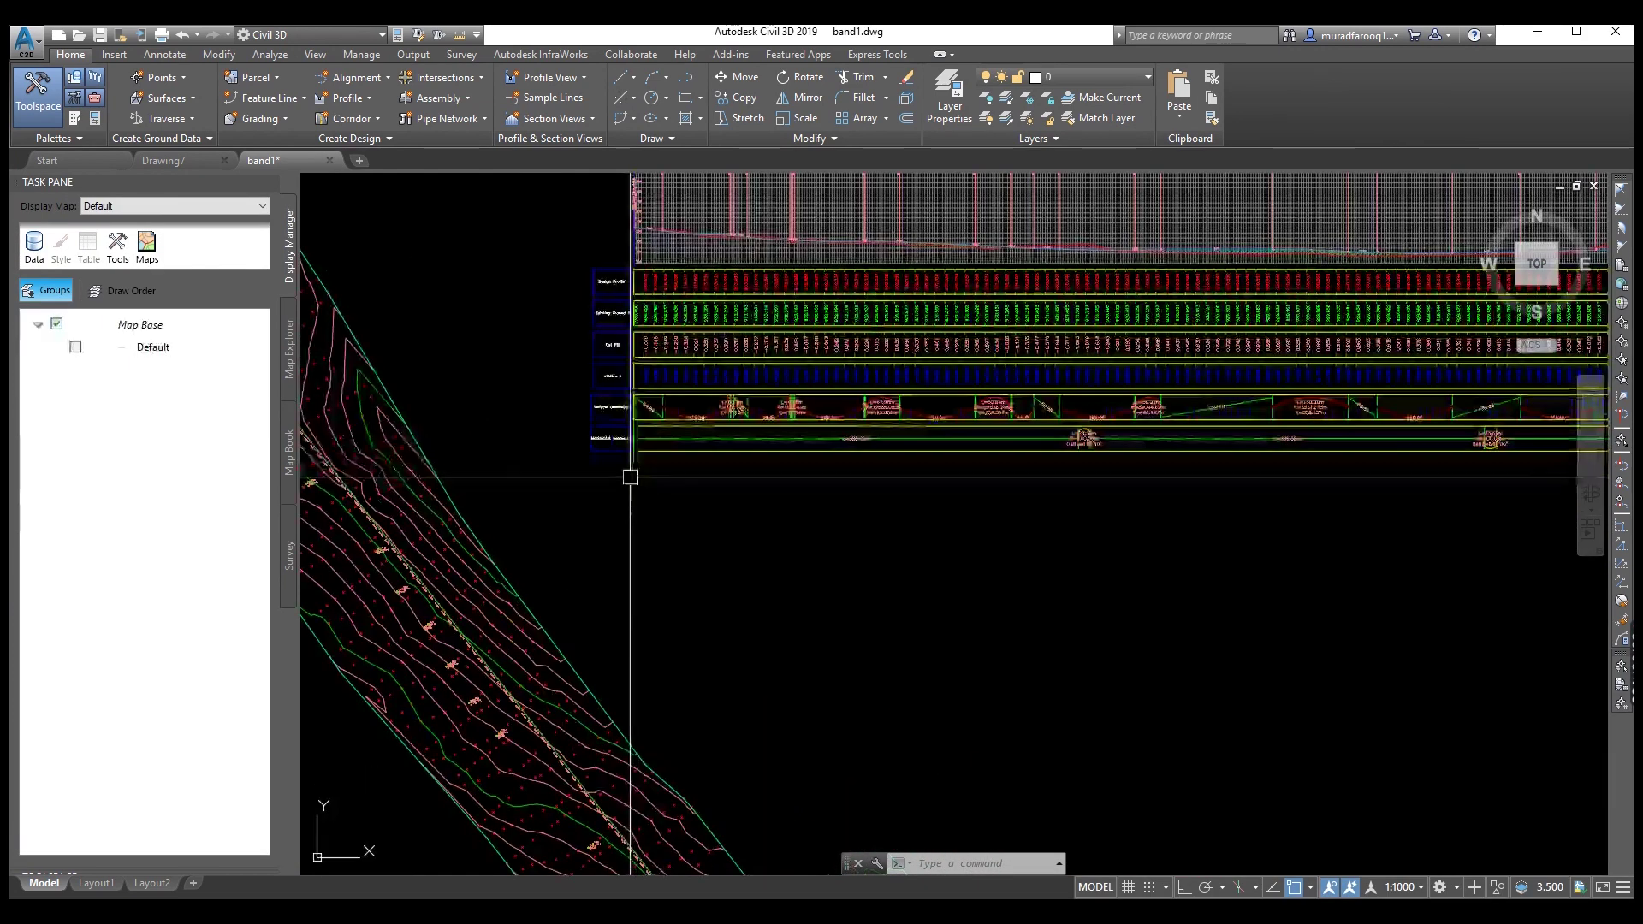
pyautogui.scroll(2, 764, 438)
pyautogui.moveTo(634, 446); pyautogui.dragTo(614, 526, button='middle')
pyautogui.scroll(-2, 708, 459)
pyautogui.scroll(1, 839, 480)
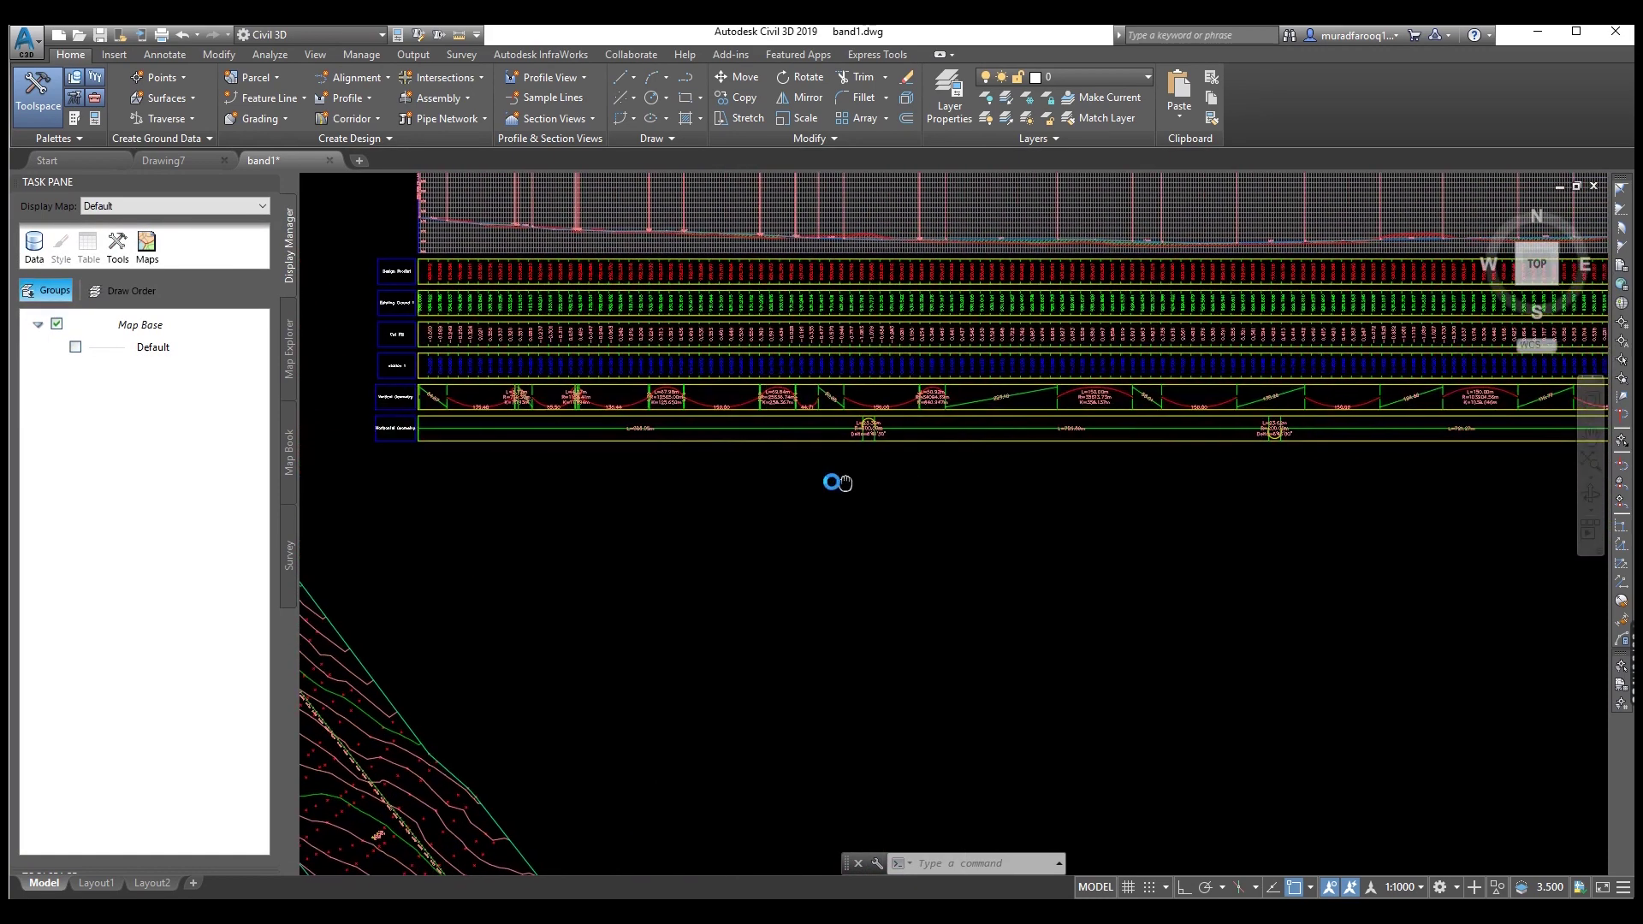
pyautogui.scroll(-3, 1373, 545)
pyautogui.scroll(1, 1373, 545)
pyautogui.scroll(2, 1111, 539)
pyautogui.moveTo(1111, 539); pyautogui.dragTo(1022, 452, button='middle')
pyautogui.scroll(2, 946, 495)
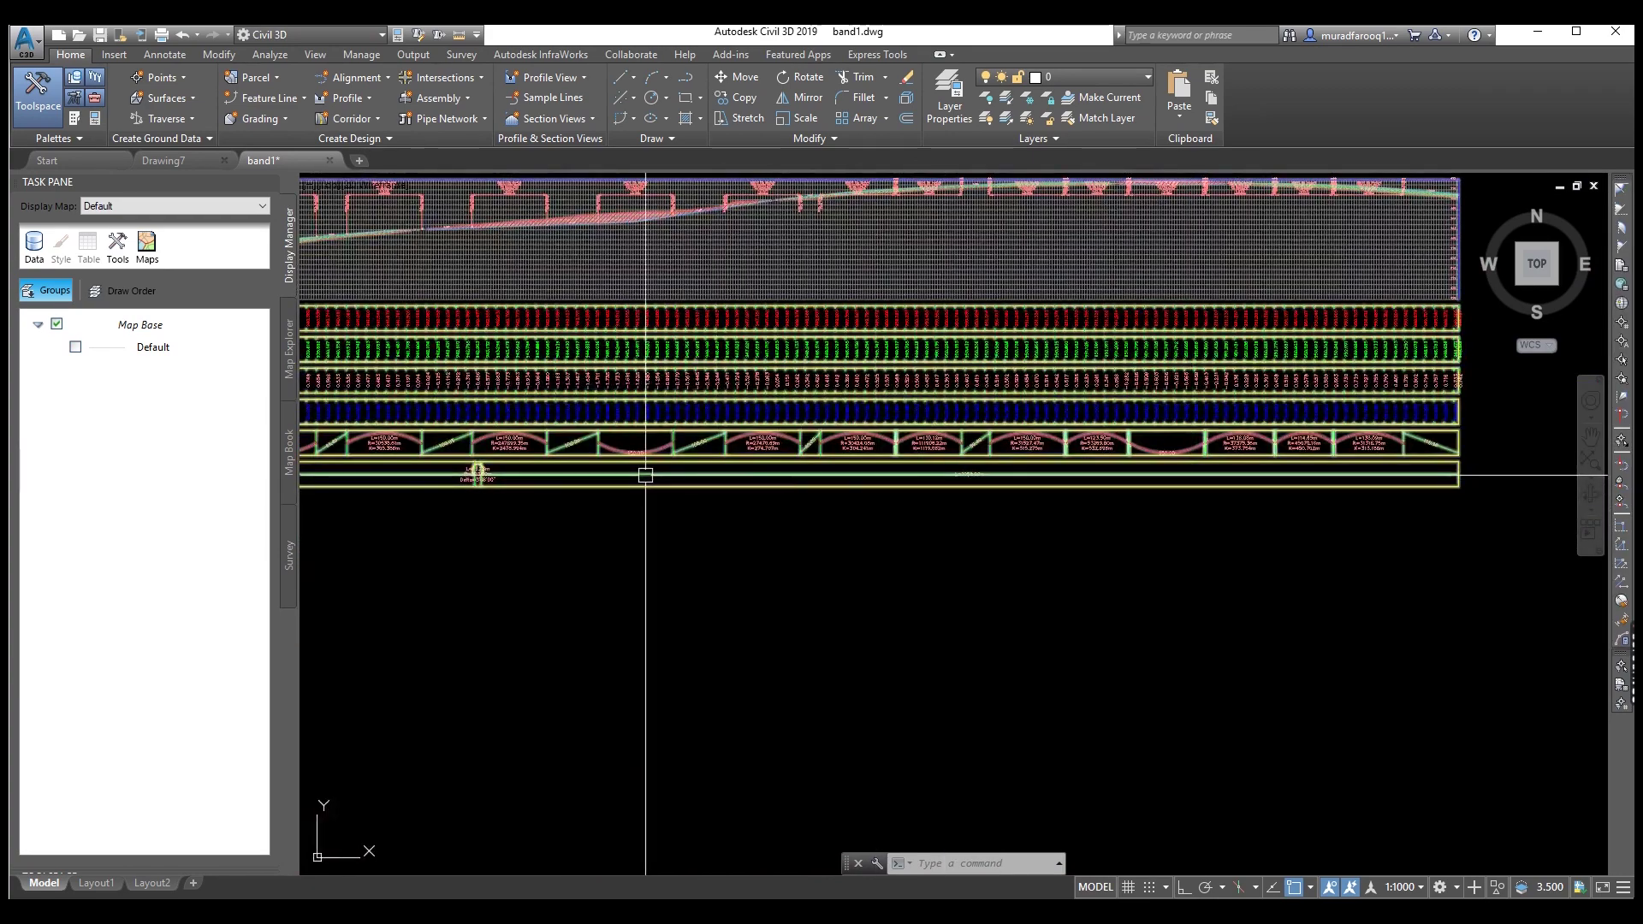
pyautogui.scroll(1, 1130, 476)
pyautogui.scroll(3, 1024, 491)
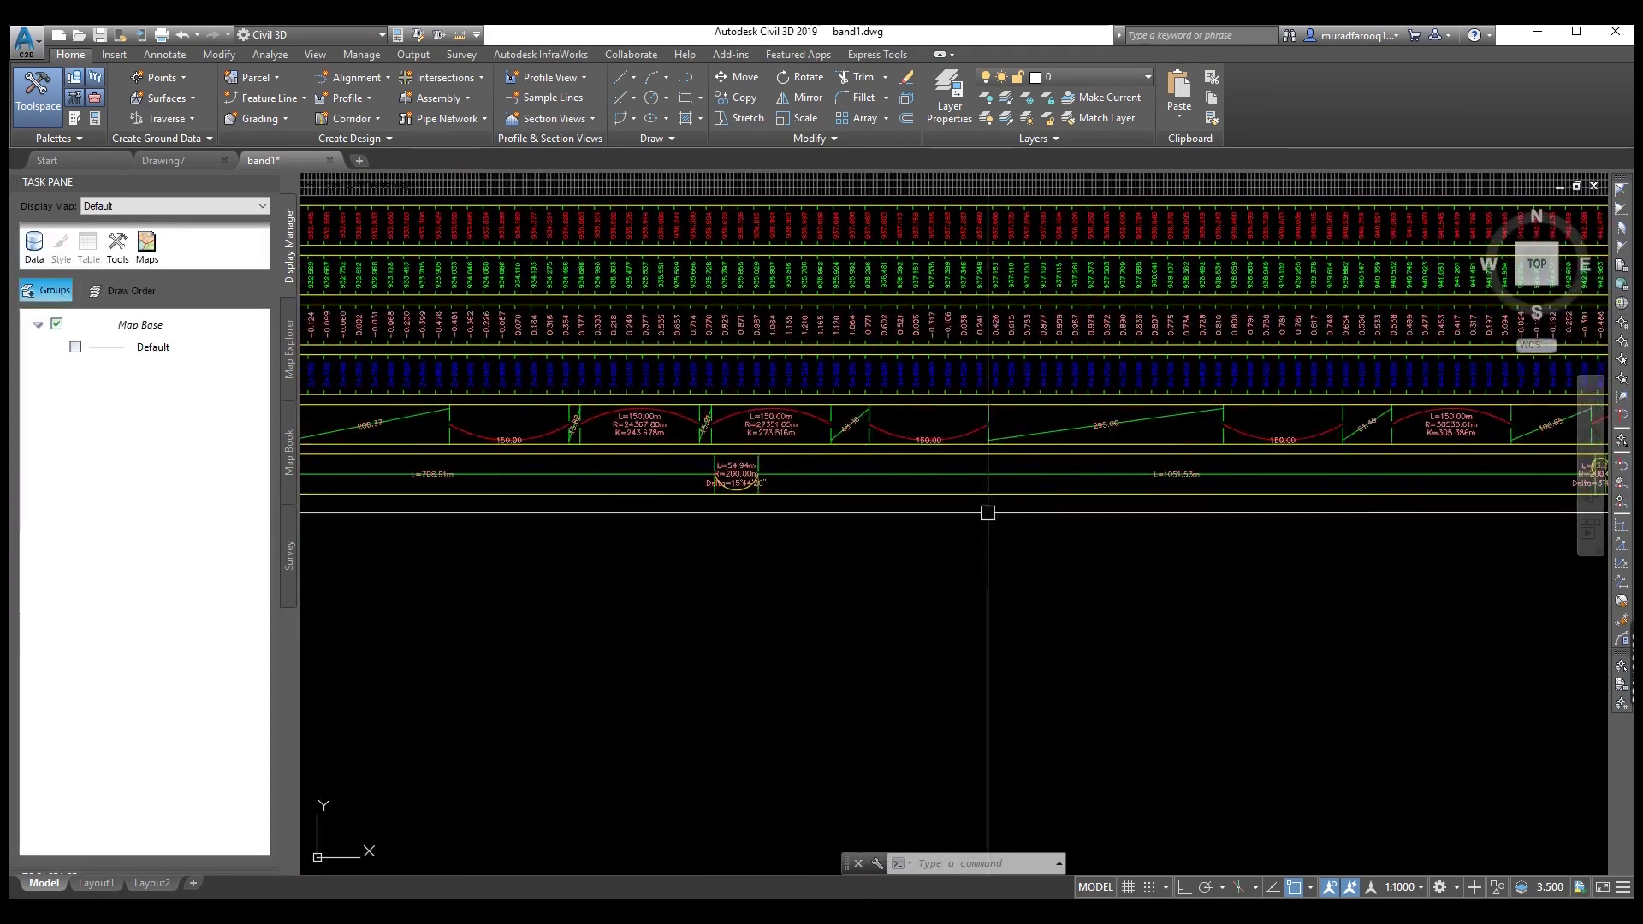
# - Review the alignment and surface contours in plan, and the complete profile view with all its bands
pyautogui.scroll(-3, 987, 505)
pyautogui.moveTo(932, 556); pyautogui.dragTo(1085, 197, button='middle')
pyautogui.scroll(1, 1001, 480)
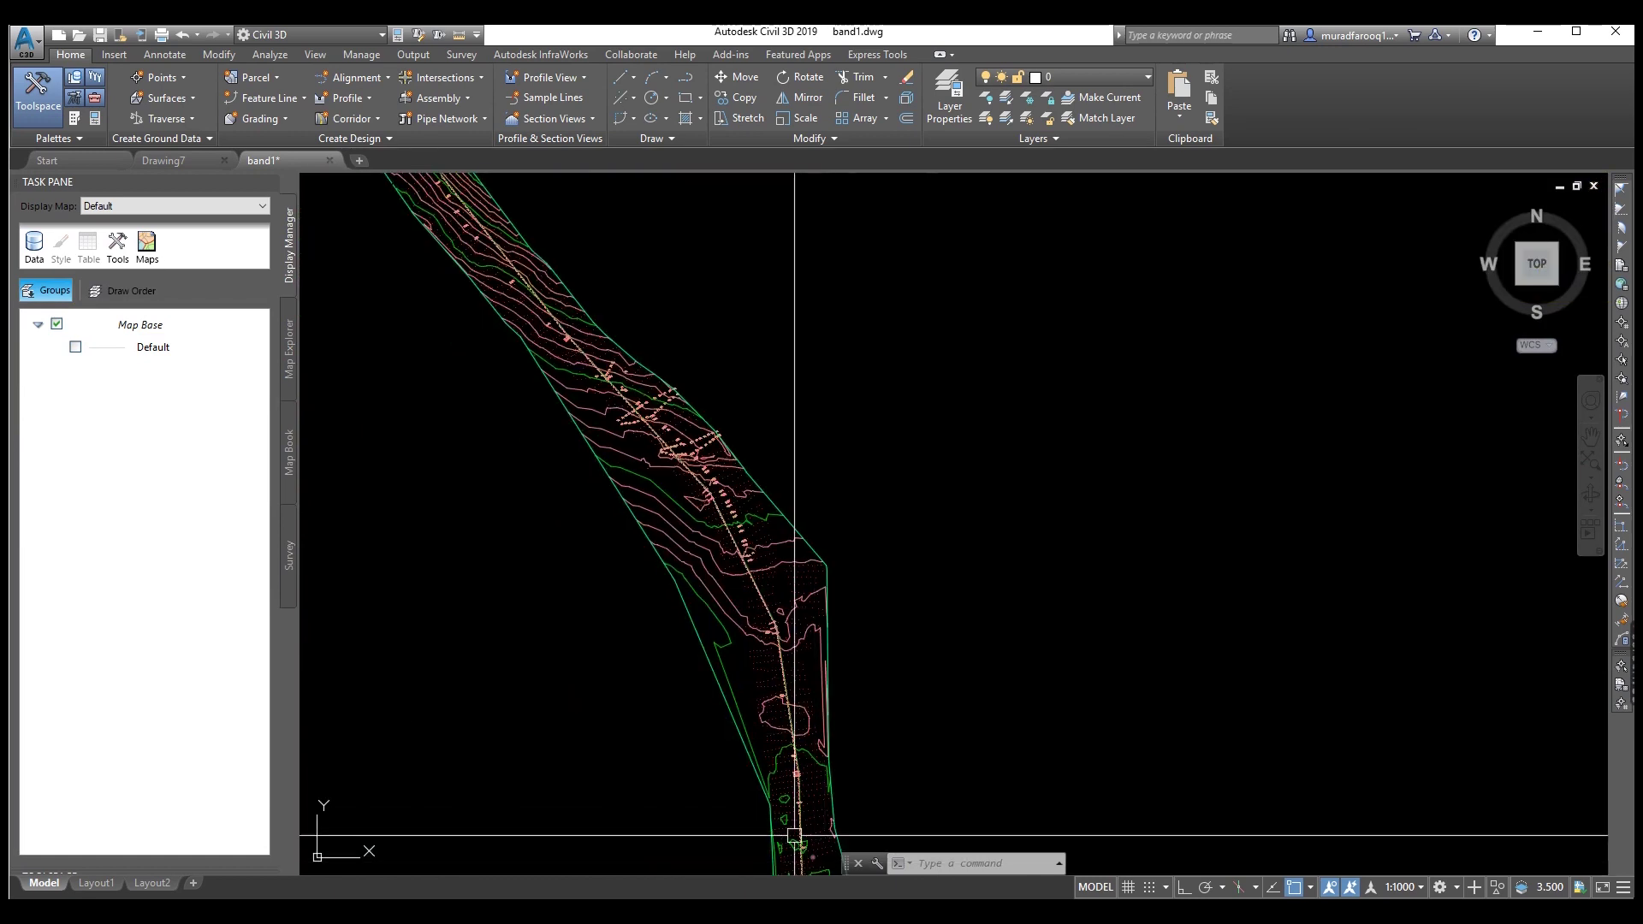
pyautogui.scroll(-2, 676, 342)
pyautogui.scroll(2, 774, 624)
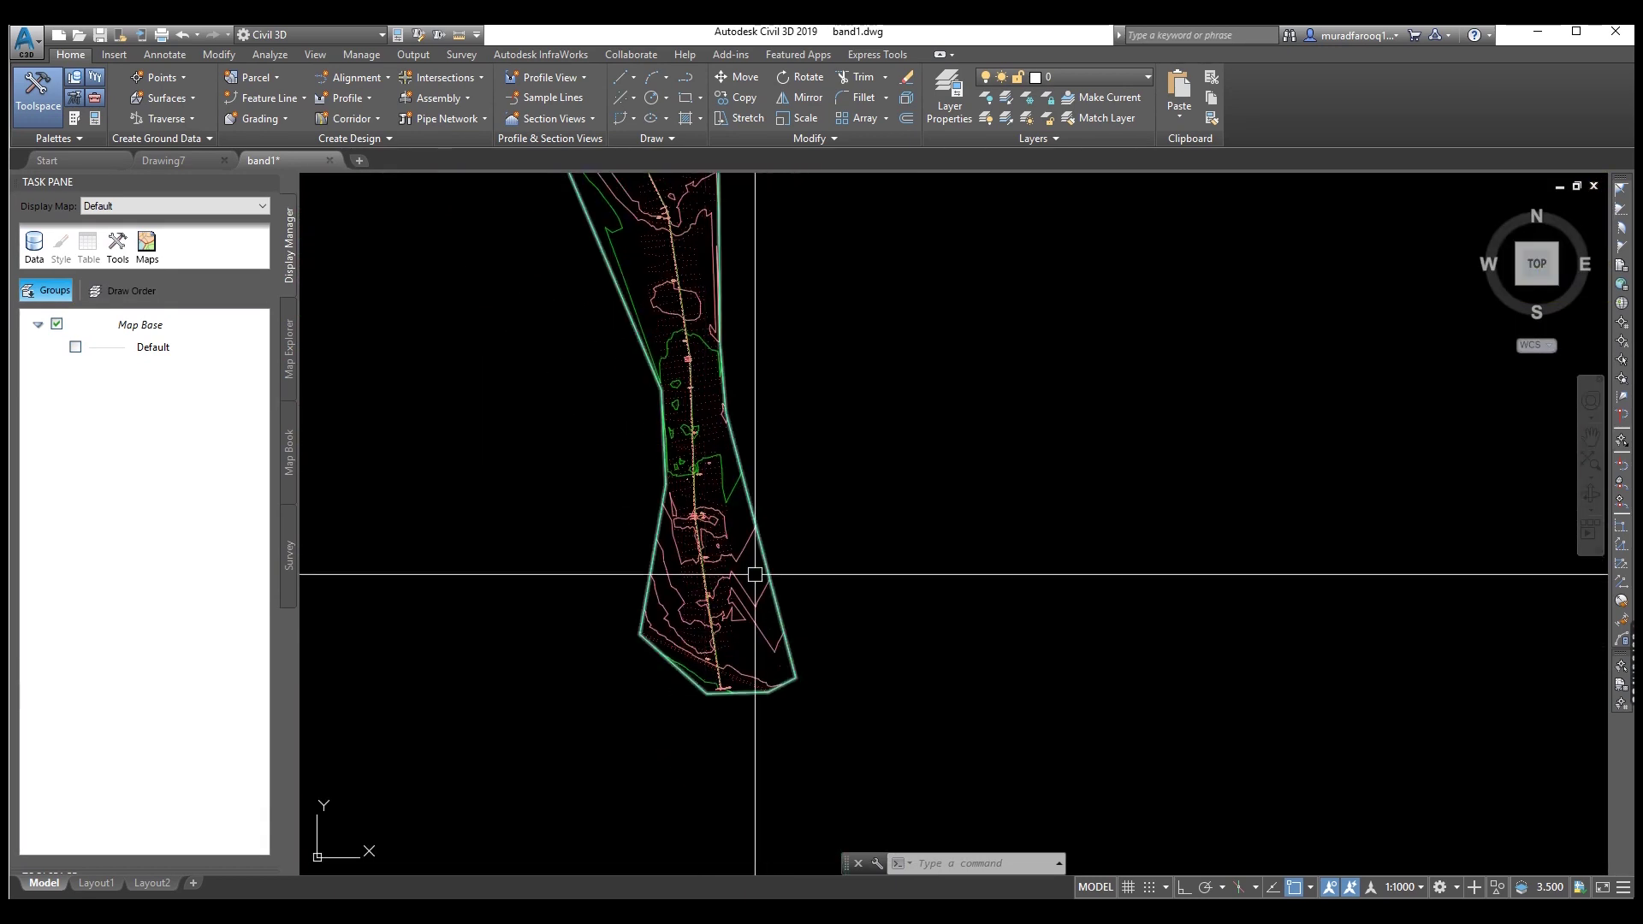
pyautogui.scroll(-2, 1532, 660)
pyautogui.scroll(-3, 1284, 745)
pyautogui.moveTo(1323, 676)
pyautogui.mouseDown(button='middle')
pyautogui.moveTo(1206, 680)
pyautogui.moveTo(1405, 631)
pyautogui.mouseUp(button='middle')
pyautogui.scroll(8, 1202, 681)
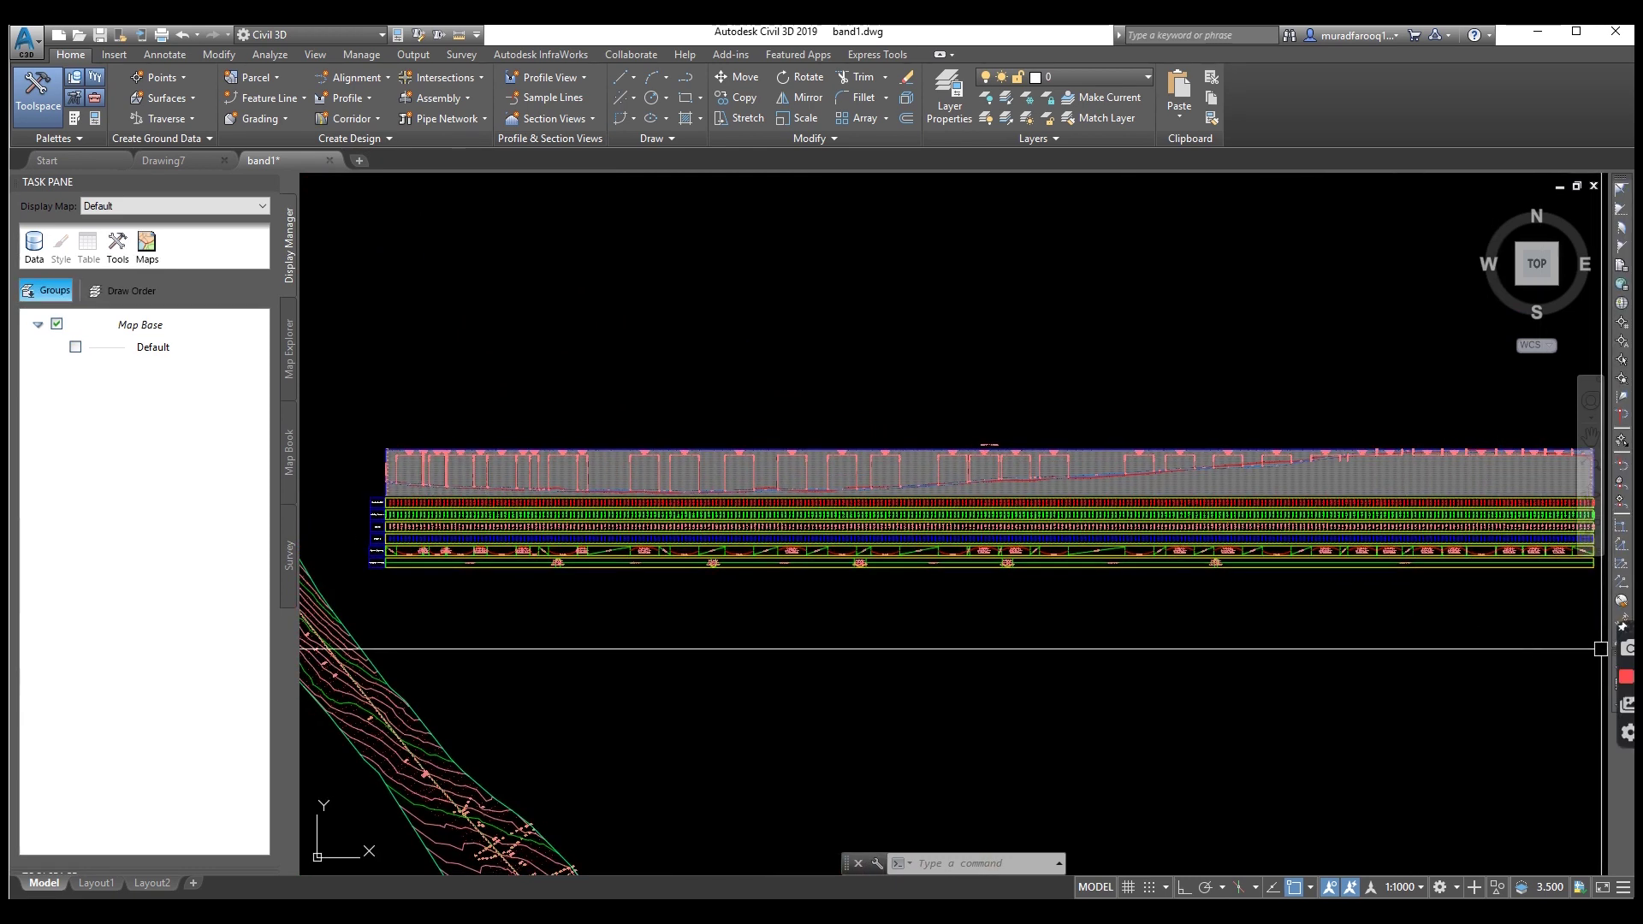